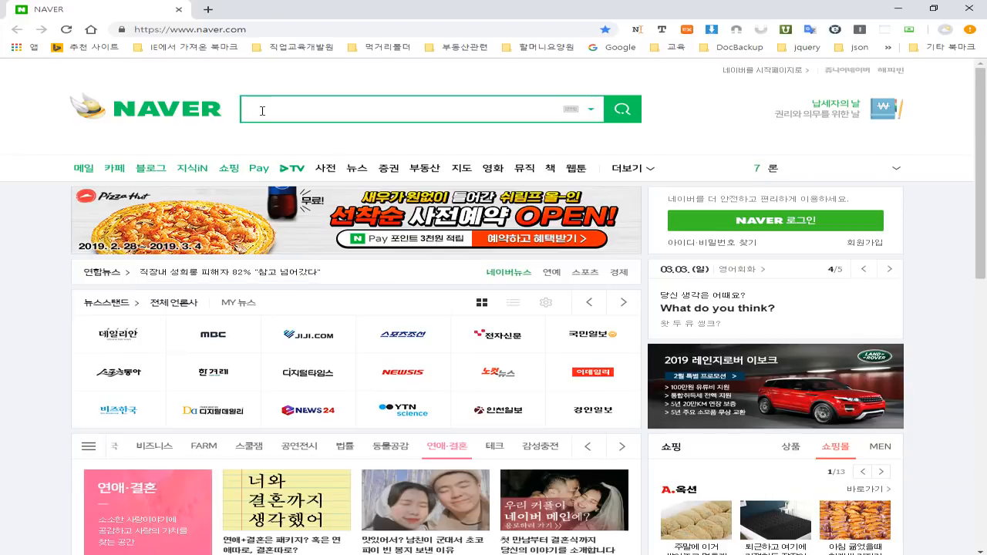
Search Naver for "gtq" and open the GTQ 그래픽기술자격 site from the results
type("gt")
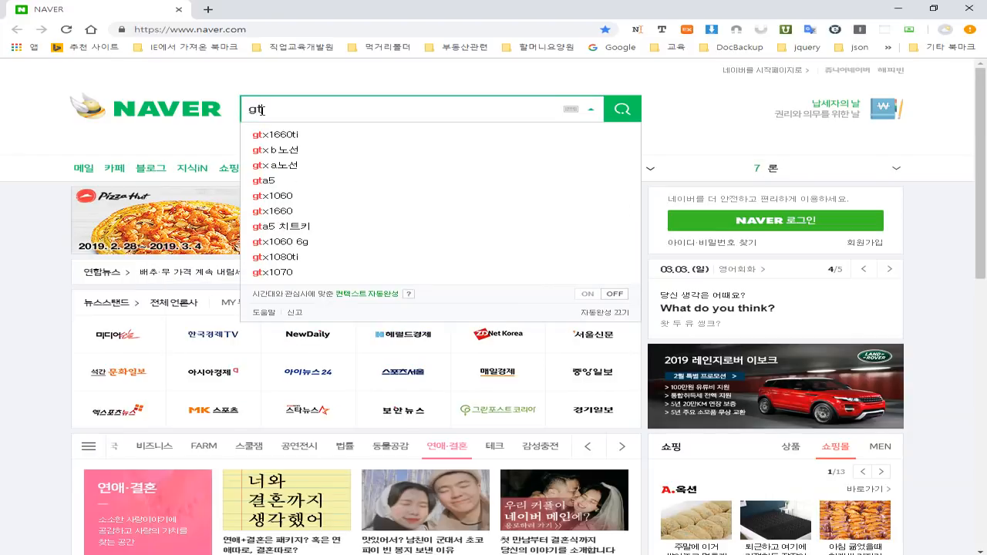
type("q")
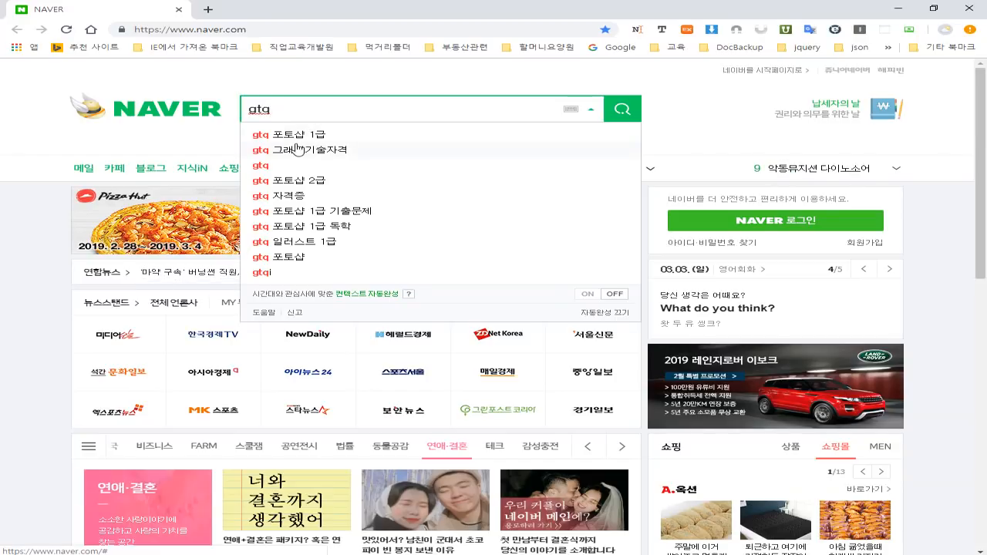
left_click(622, 110)
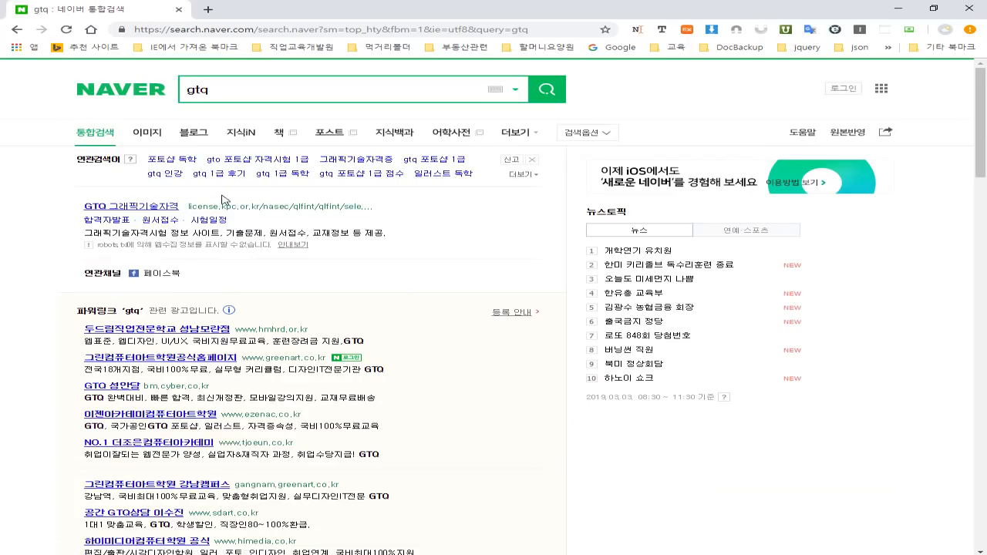
left_click(106, 209)
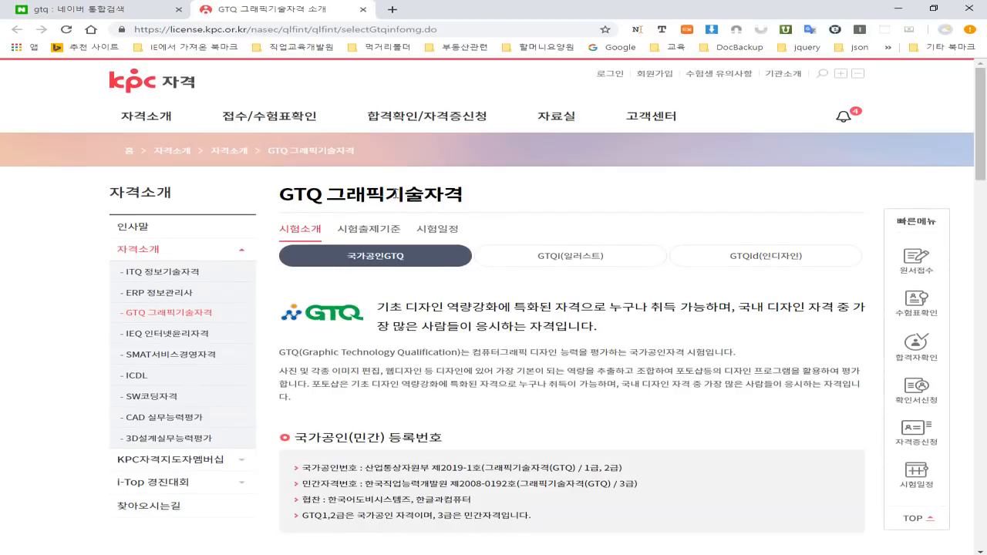
Go to the 기출/샘플문제 page under 자료실, returning to the main page if an error page appears
mouse_move(551, 134)
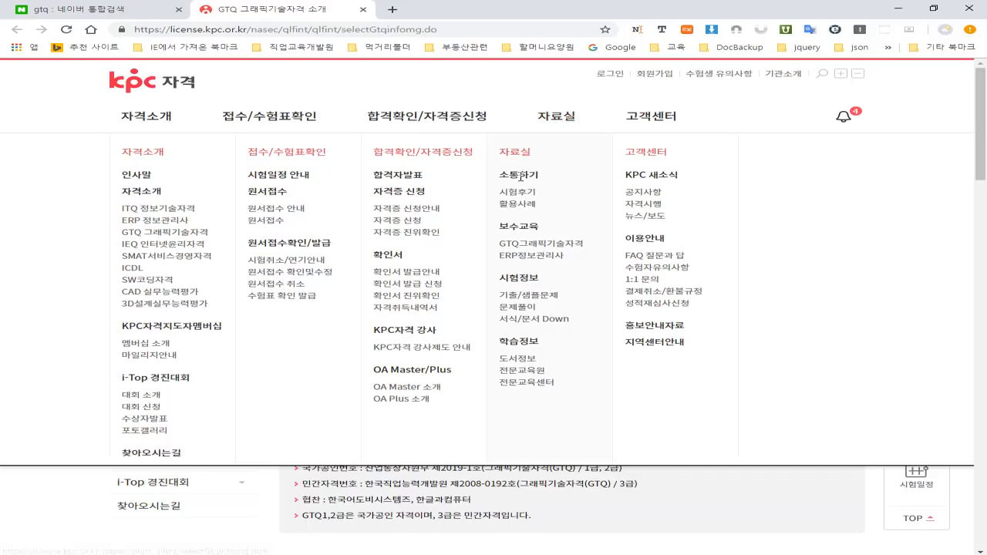
left_click(530, 297)
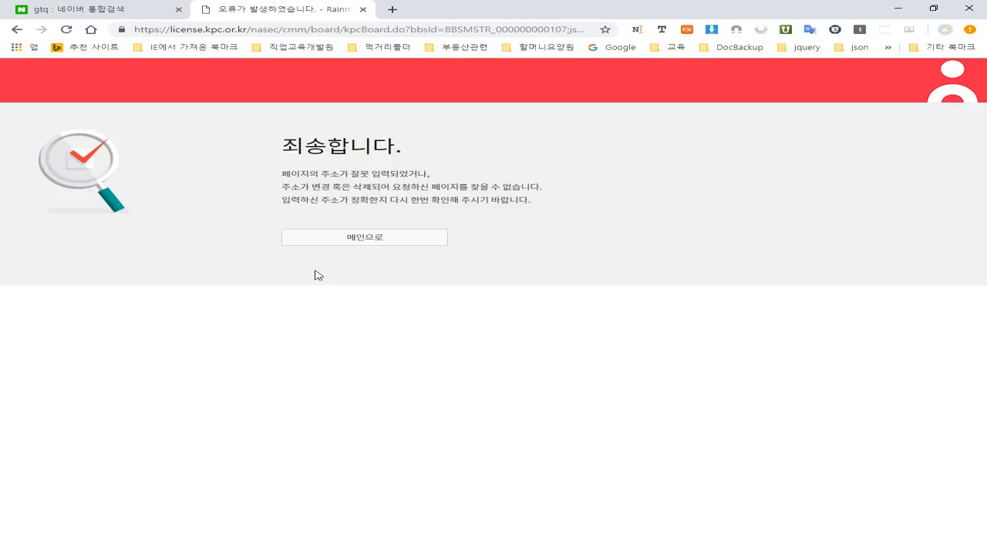
left_click(357, 238)
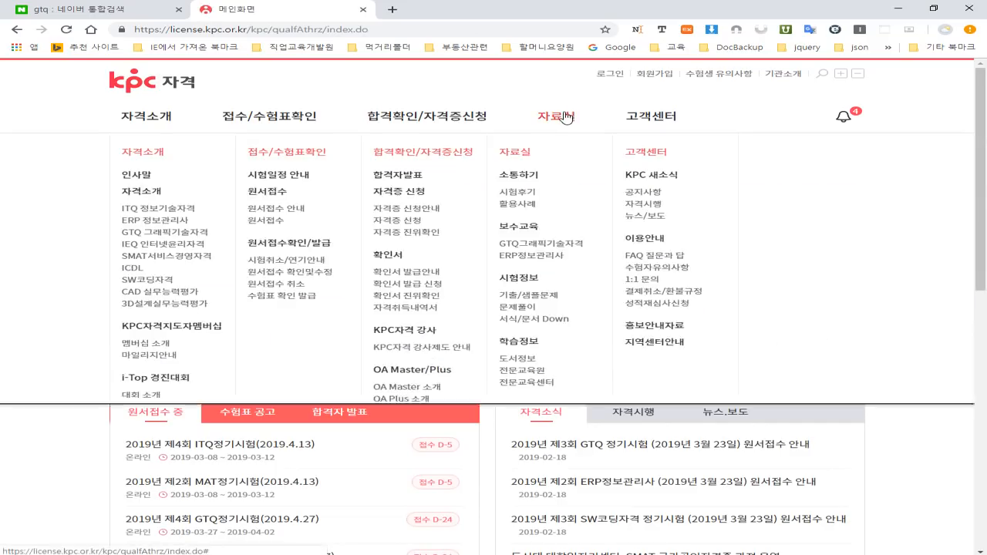
left_click(529, 296)
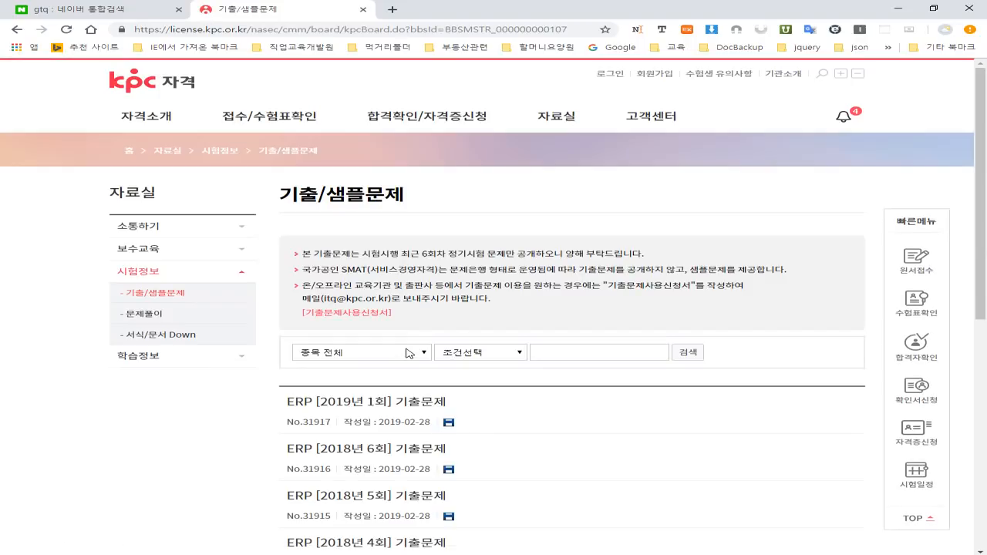
Filter the past-exam list by the subject GTQ그래픽기술자격, with no search condition or keyword
scroll(406, 362, "down", 3)
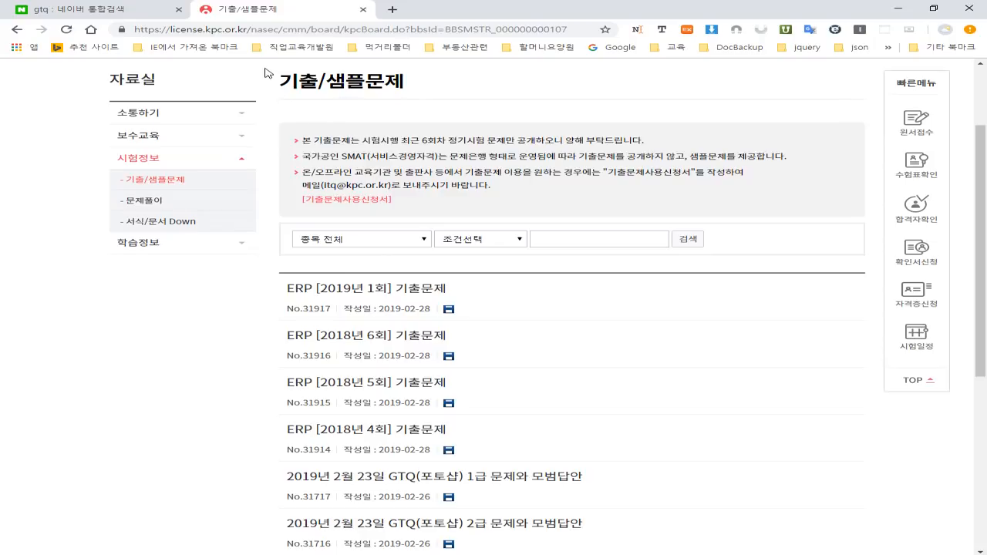
left_click(365, 242)
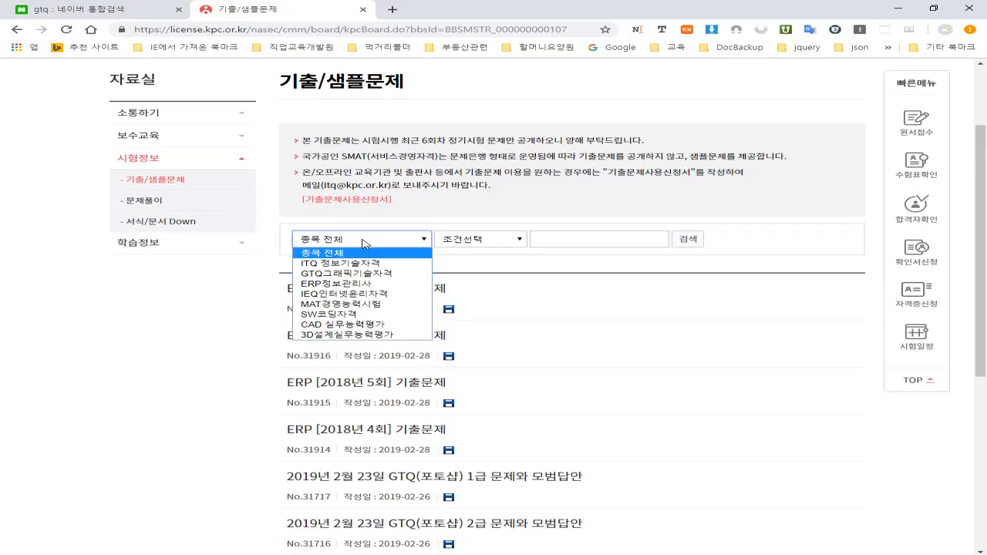
left_click(337, 275)
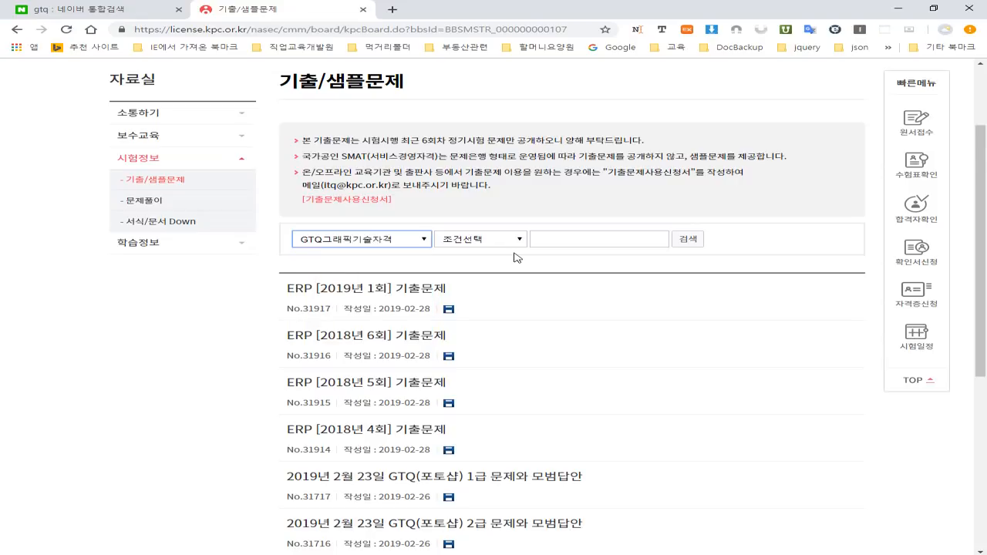
left_click(487, 244)
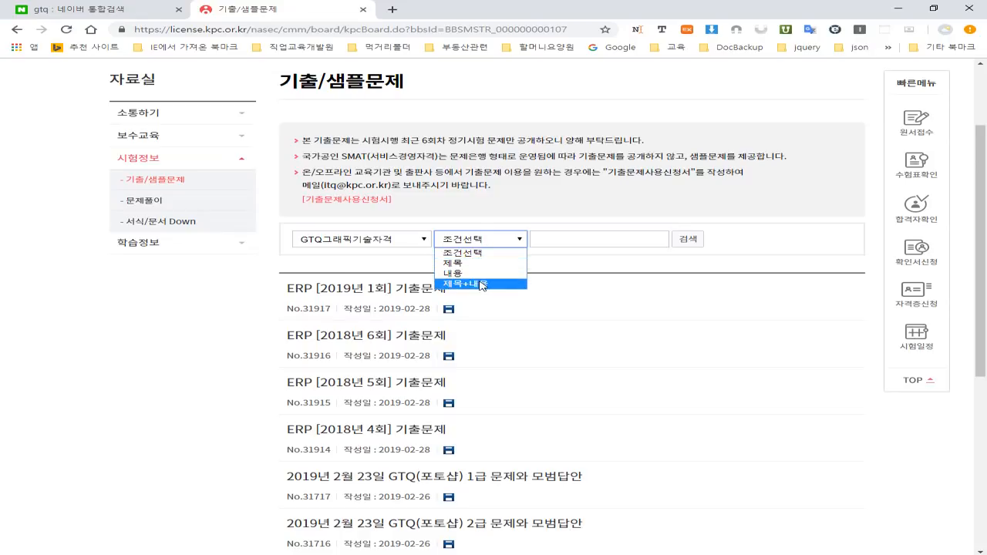
left_click(477, 252)
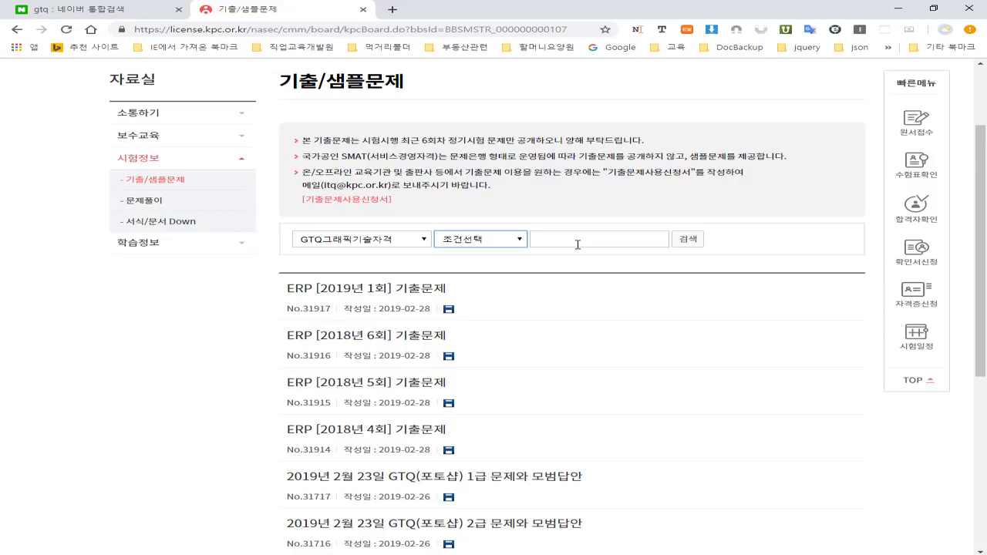
left_click(693, 243)
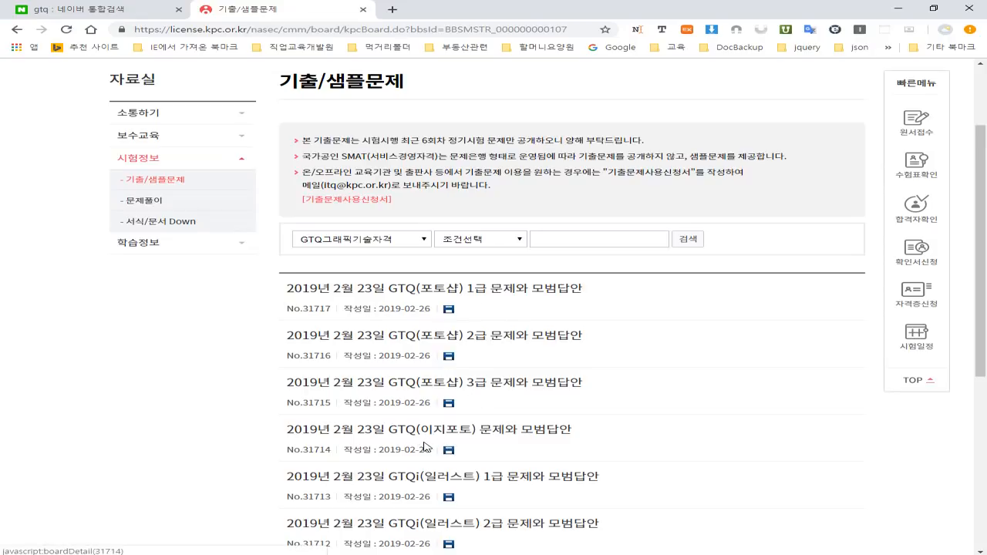
Download the zip attached to the 2019년 2월 23일 GTQ(포토샵) 2급 문제와 모범답안 post and show it in its download folder
scroll(418, 451, "down", 2)
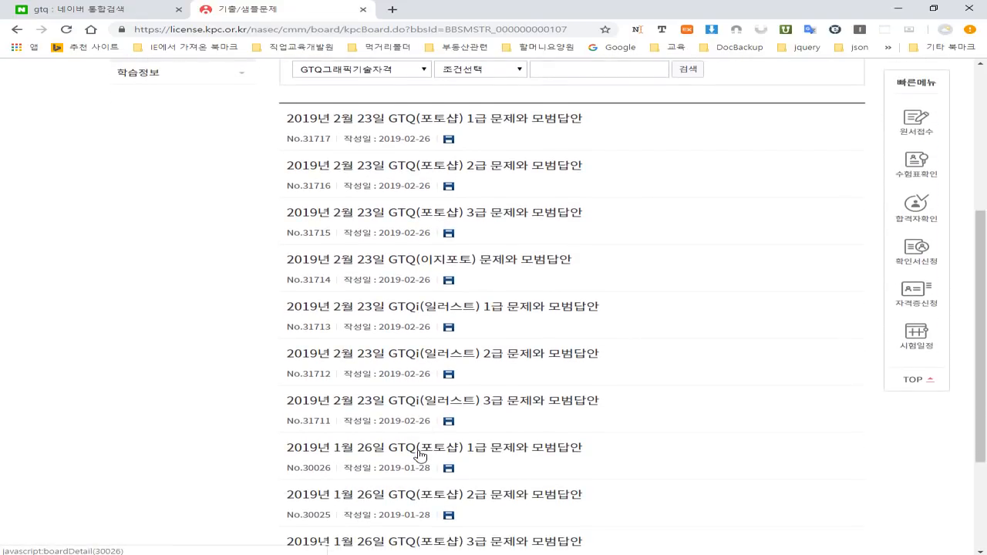
scroll(419, 454, "up", 3)
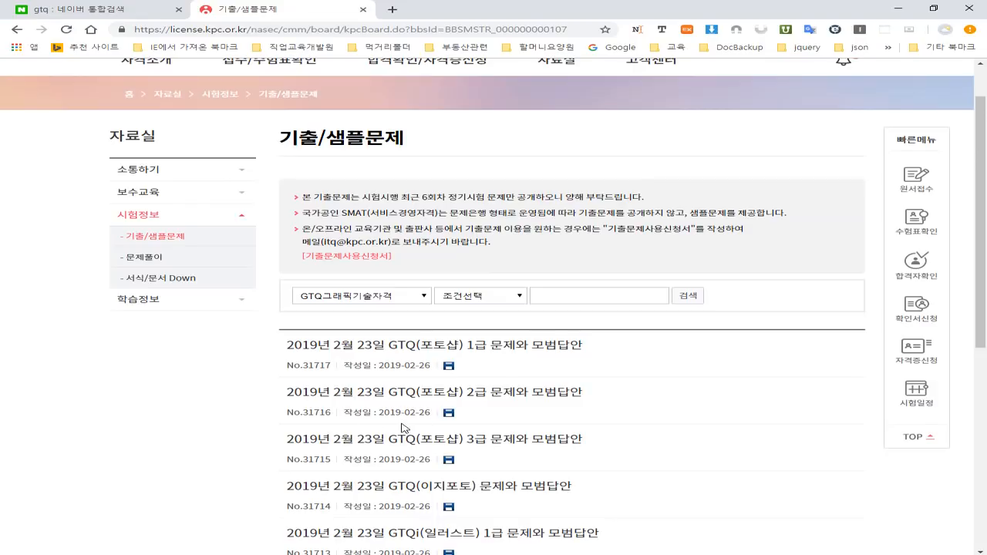
scroll(388, 395, "down", 1)
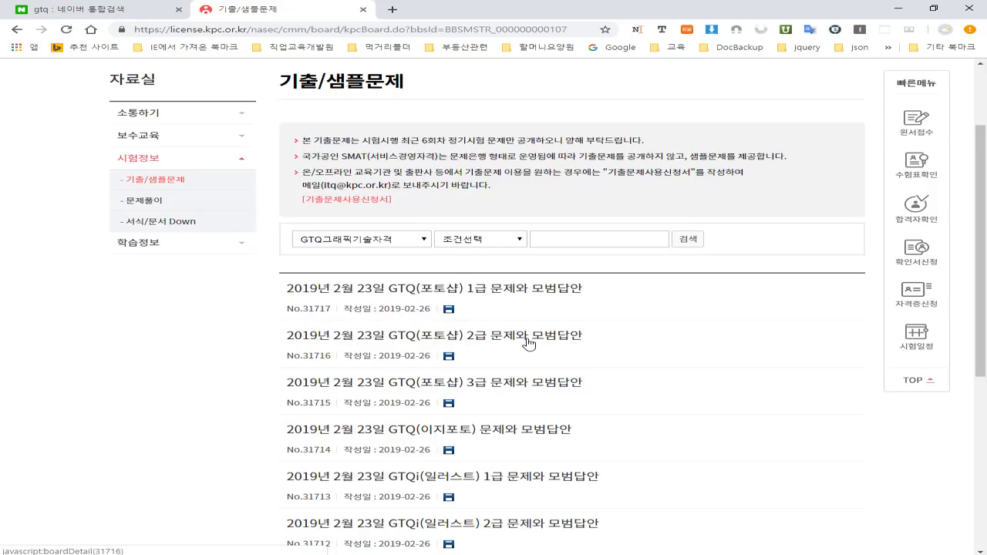
left_click(416, 342)
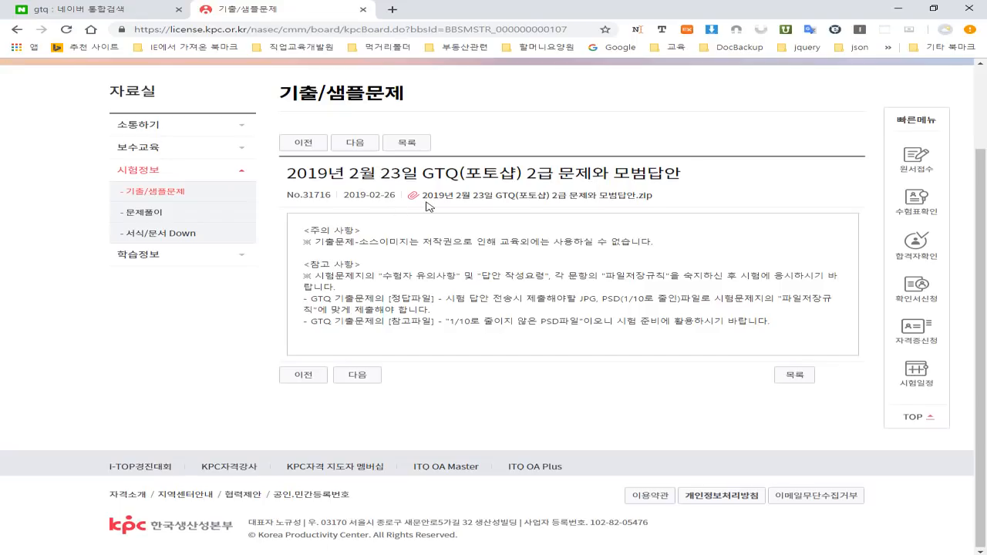
left_click(496, 204)
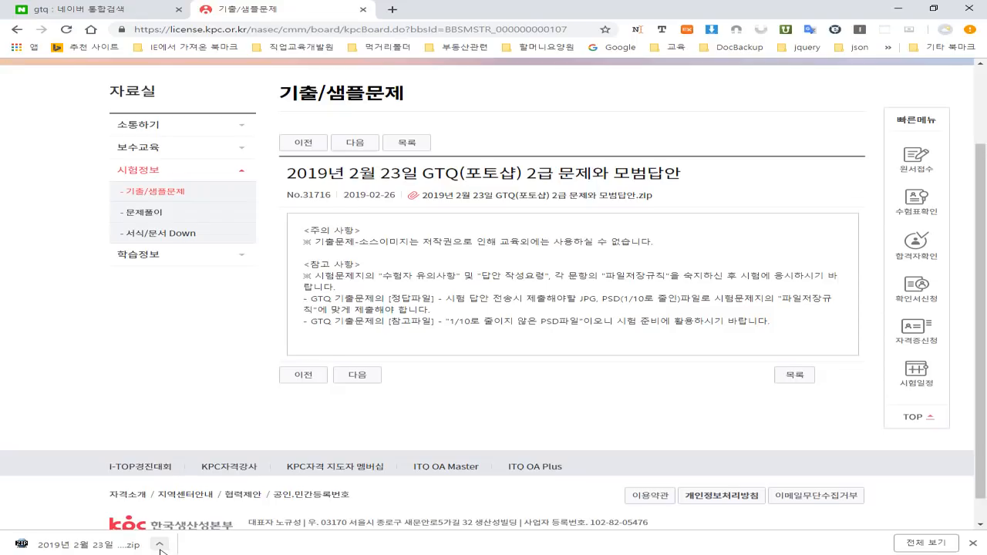
left_click(160, 546)
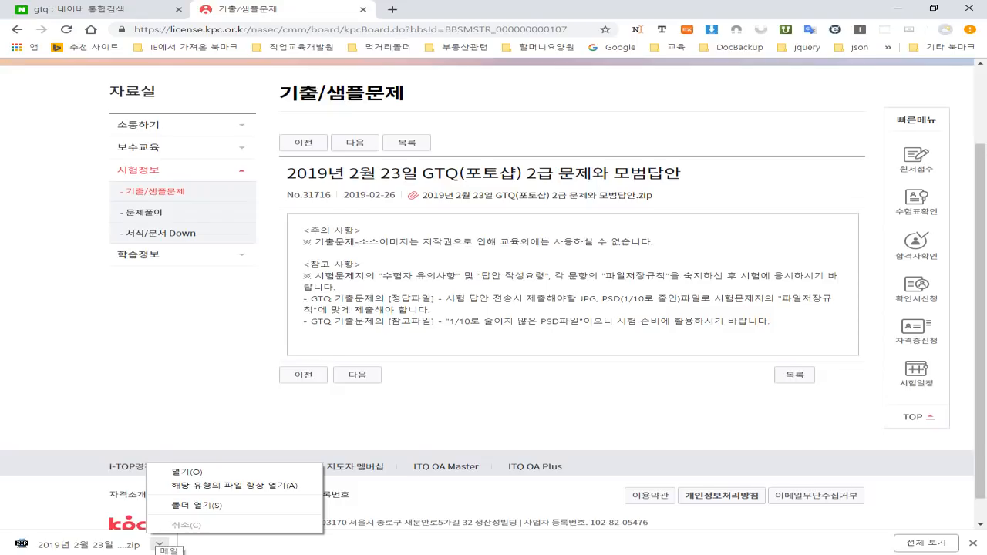
left_click(204, 507)
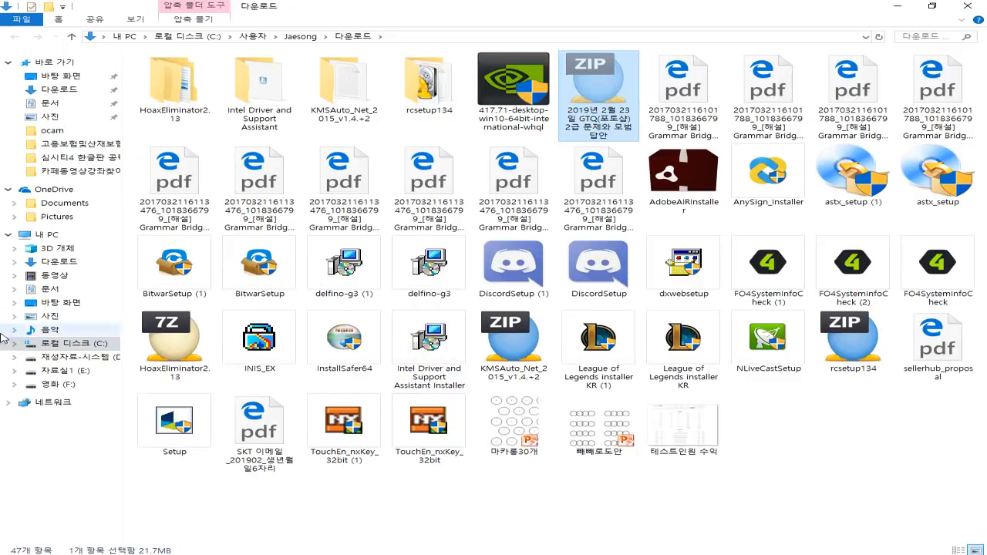
Create a folder named gtq기출 on the D: drive and paste the downloaded zip file into it
left_click(83, 357)
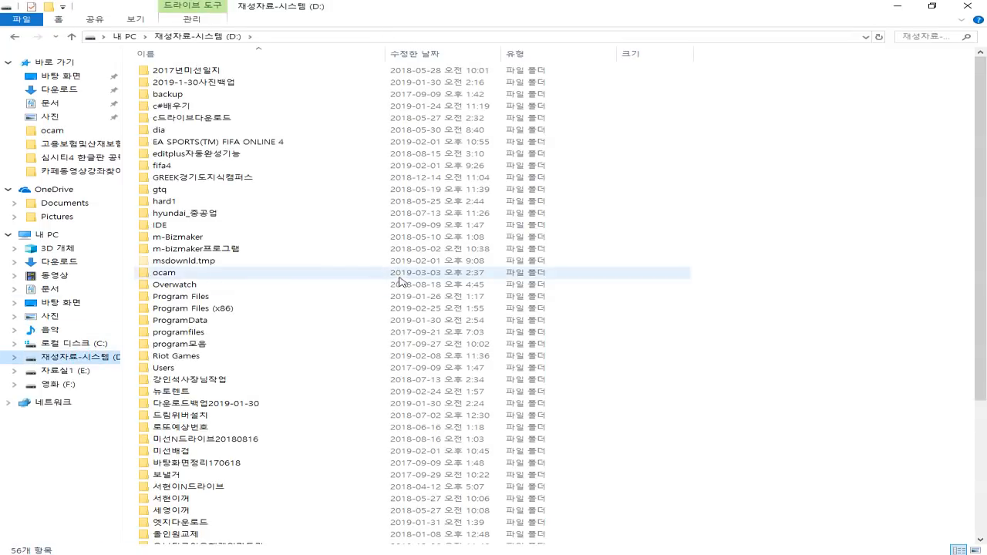
right_click(348, 254)
left_click(370, 259)
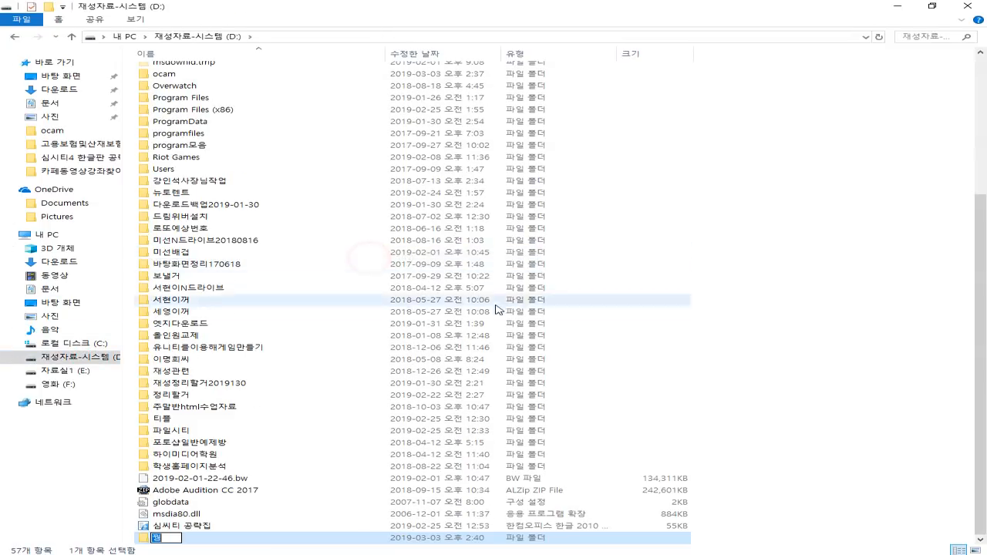
type("g")
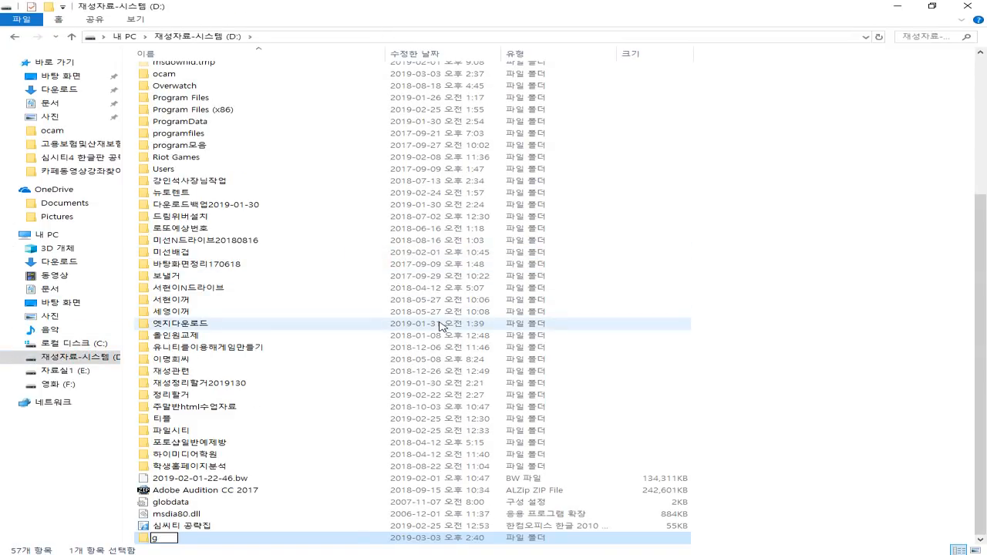
type("t")
type("q")
type("기ㅊ")
type("ㅜㄹ")
key("Return")
key("Return")
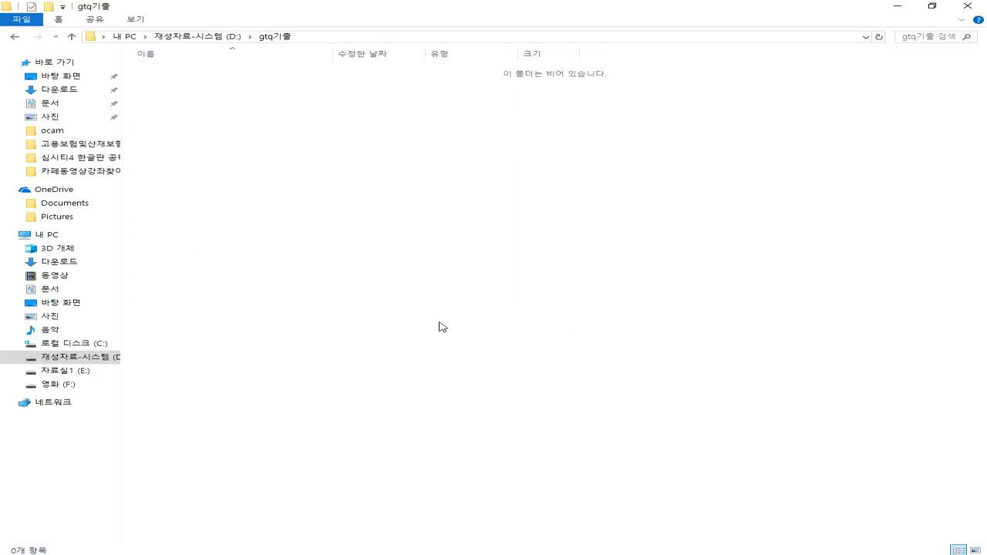
key("ctrl+v")
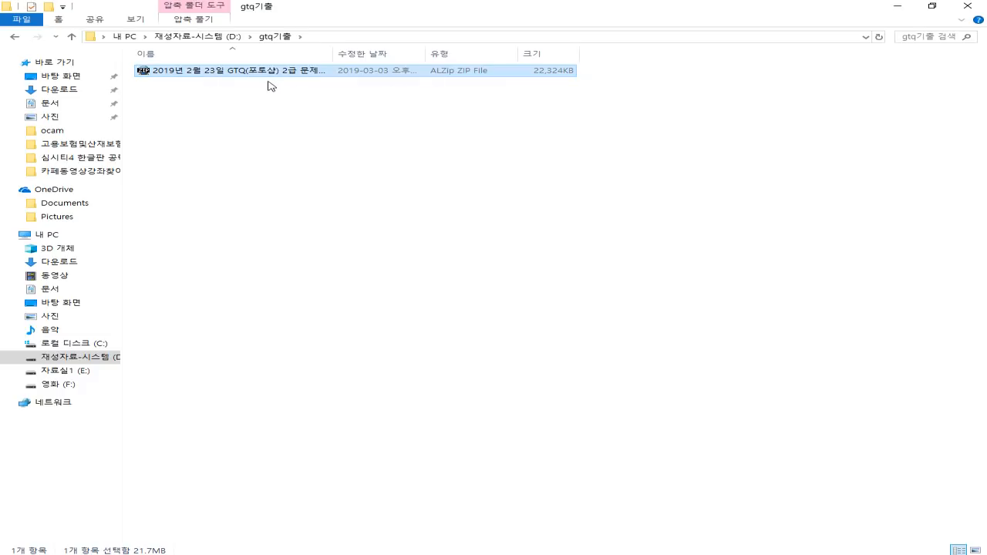
Extract all files of the zip into D:\gtq기출, in a subfolder named after the archive, and close the archive program
double_click(223, 70)
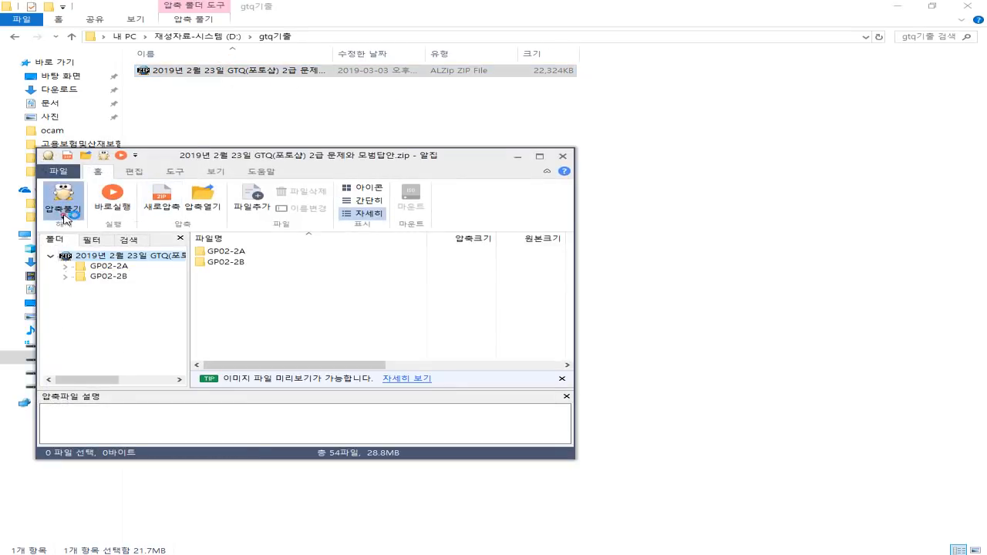
left_click(64, 218)
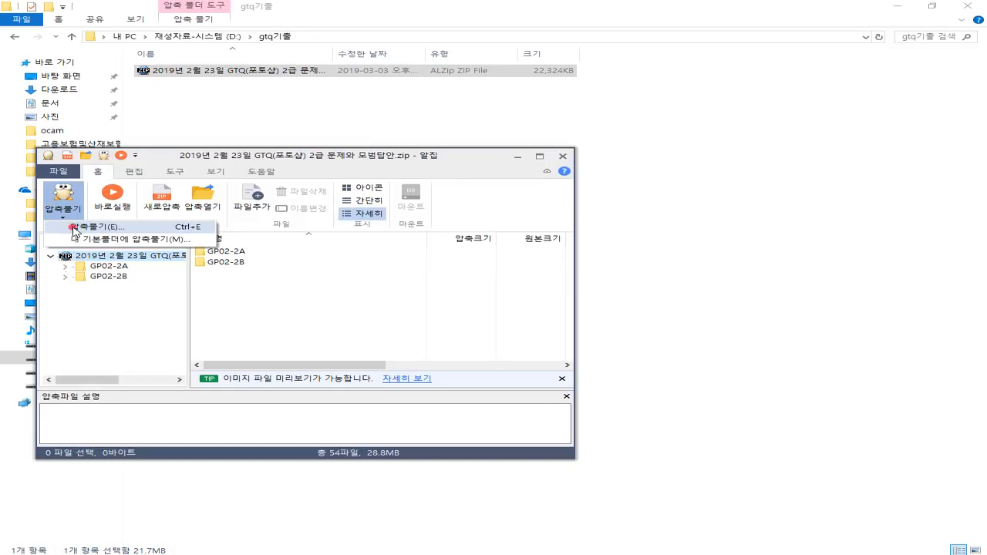
left_click(74, 228)
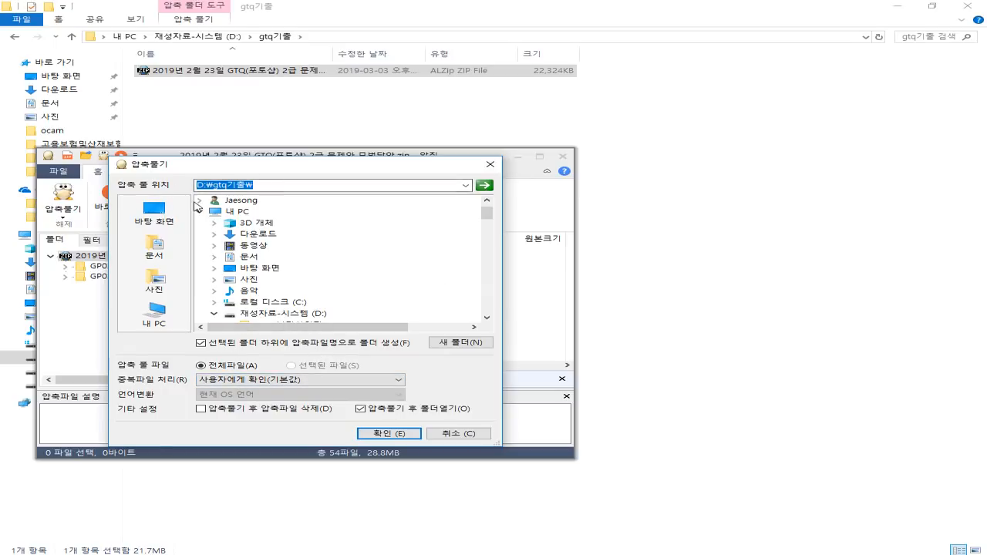
left_click(389, 434)
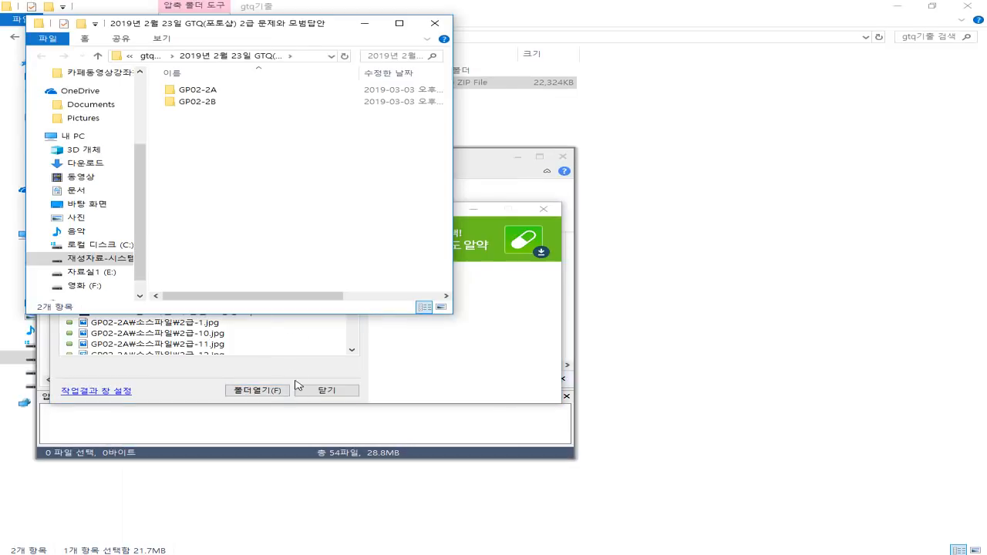
left_click(324, 391)
left_click(562, 155)
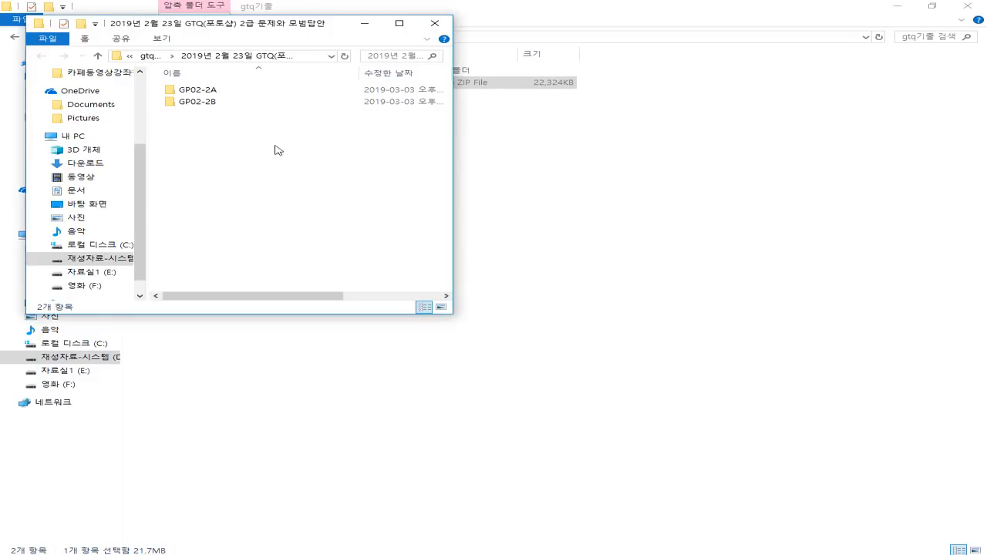
Look through the extracted GP02-2A and GP02-2B folders and go back into GP02-2A
left_click_drag(214, 29, 435, 98)
double_click(408, 161)
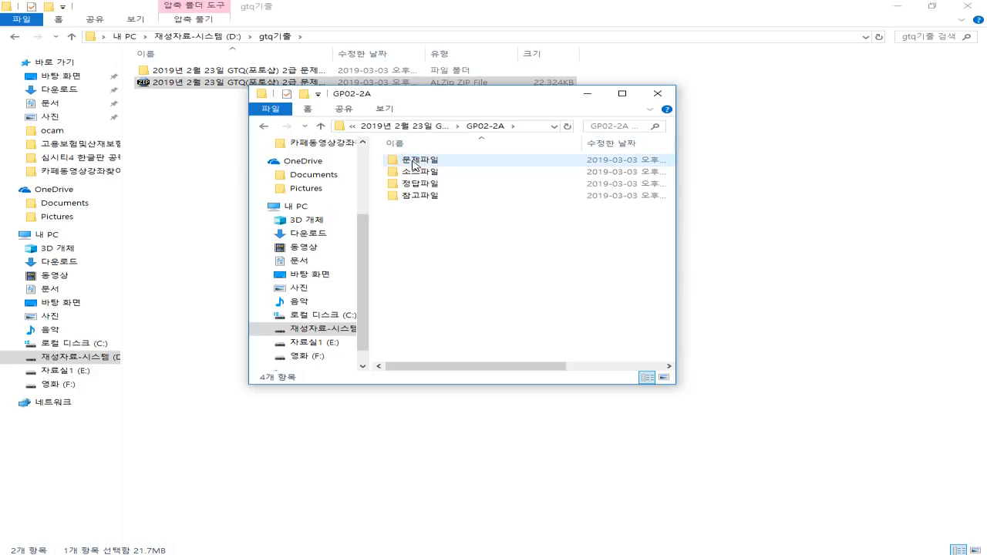
left_click(400, 125)
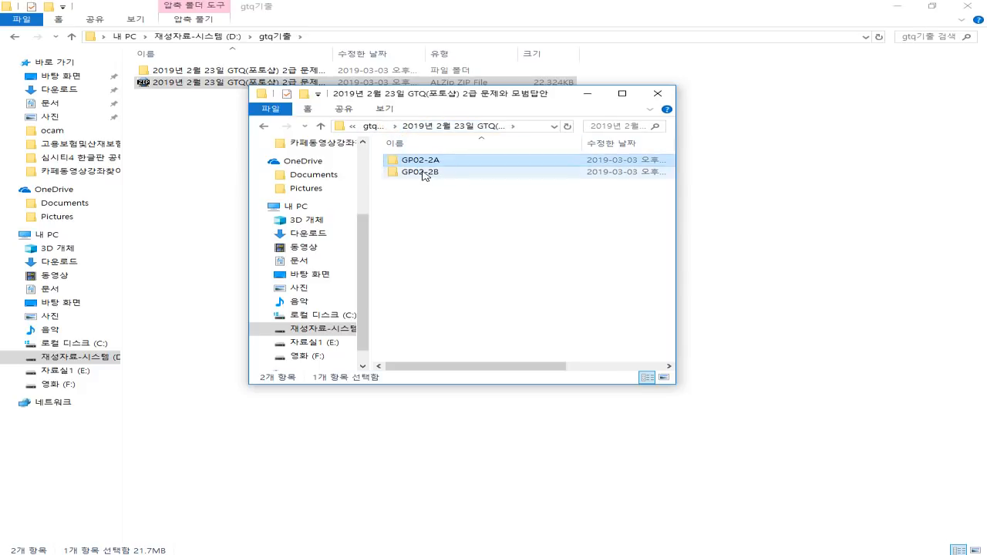
double_click(420, 173)
left_click(417, 127)
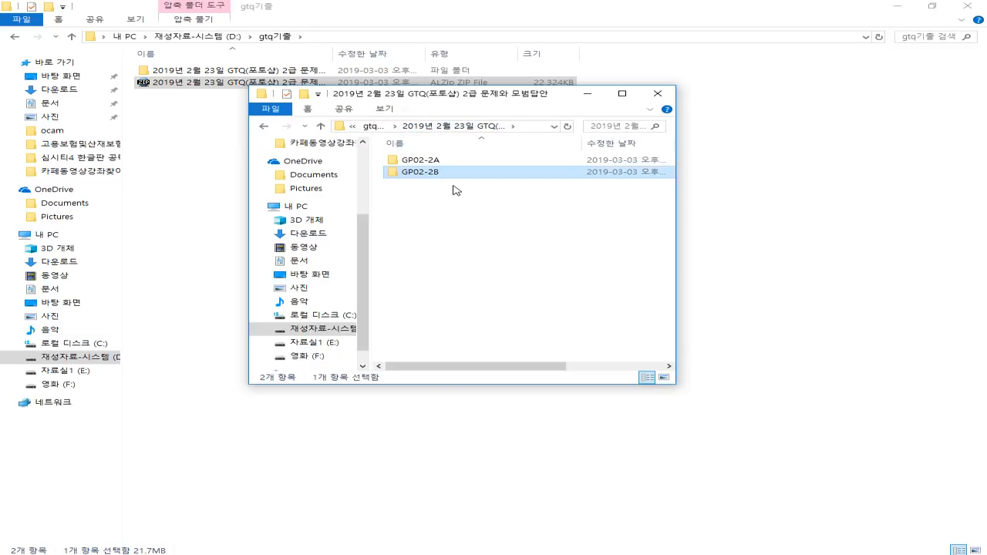
double_click(420, 160)
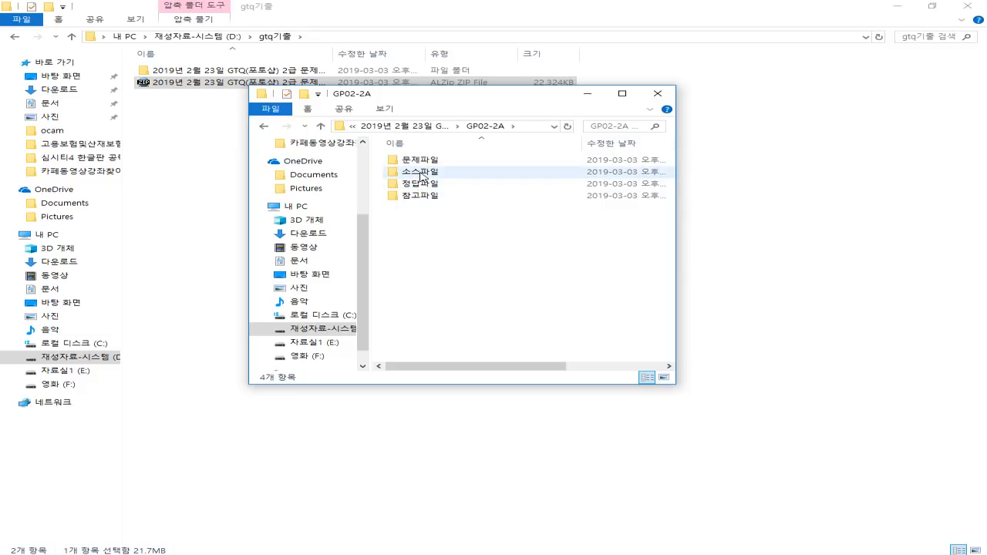
Open the question PDF GP02-2A(A4) from the 문제파일 folder and skim its first pages
double_click(423, 162)
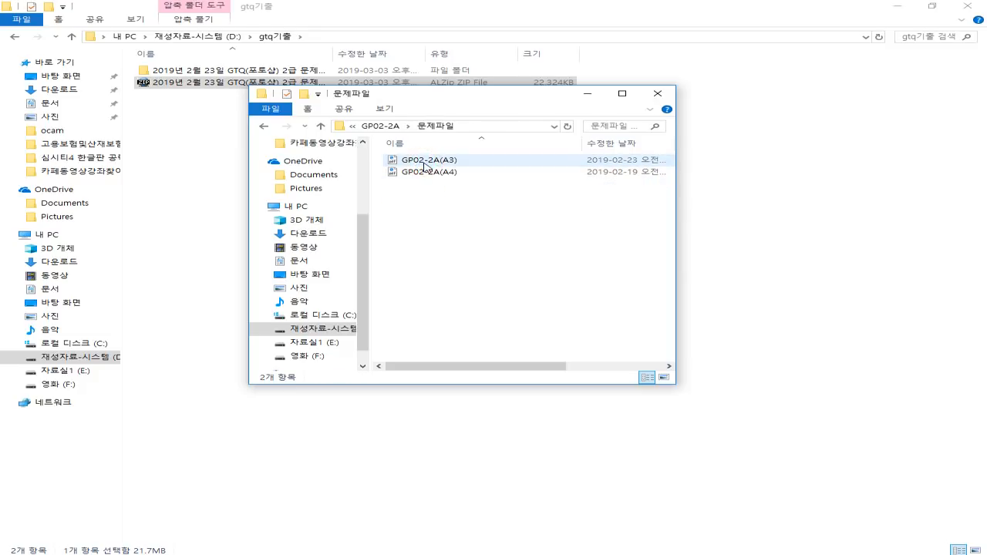
left_click(421, 174)
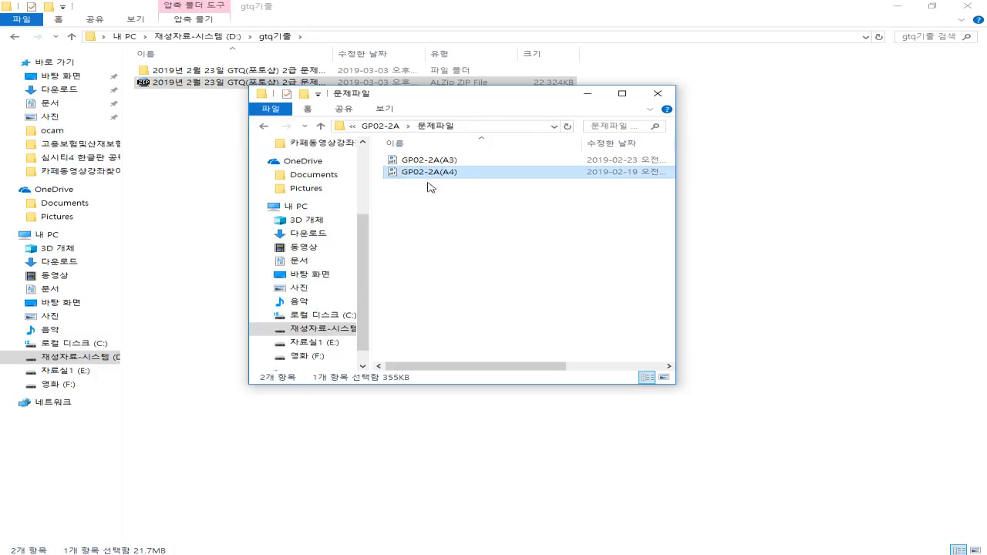
double_click(428, 172)
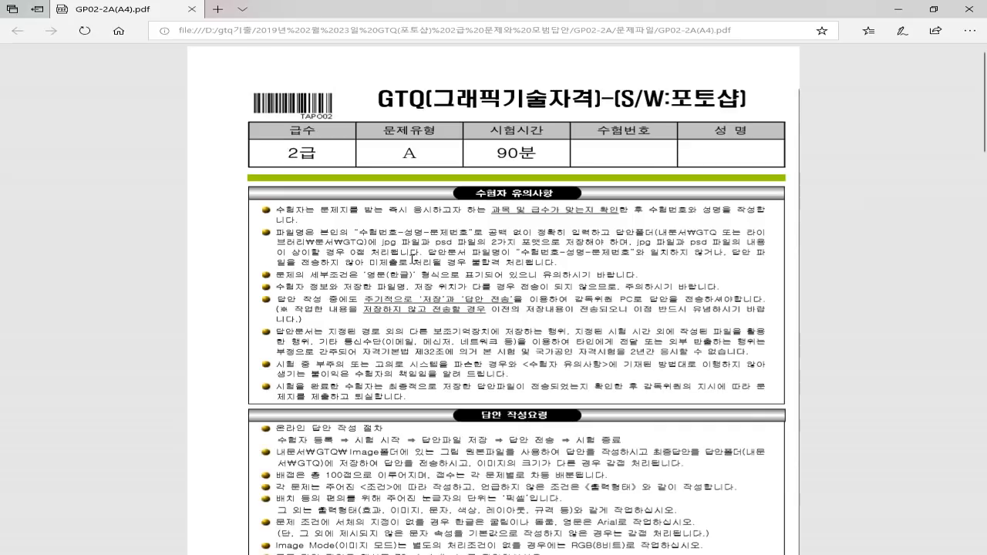
scroll(400, 268, "down", 2)
scroll(400, 269, "down", 1)
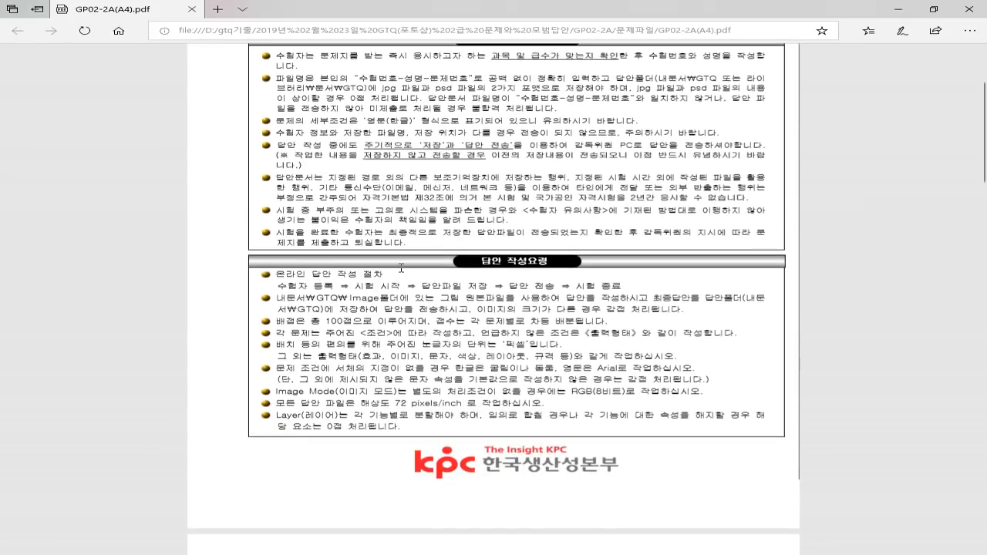
scroll(400, 269, "down", 10)
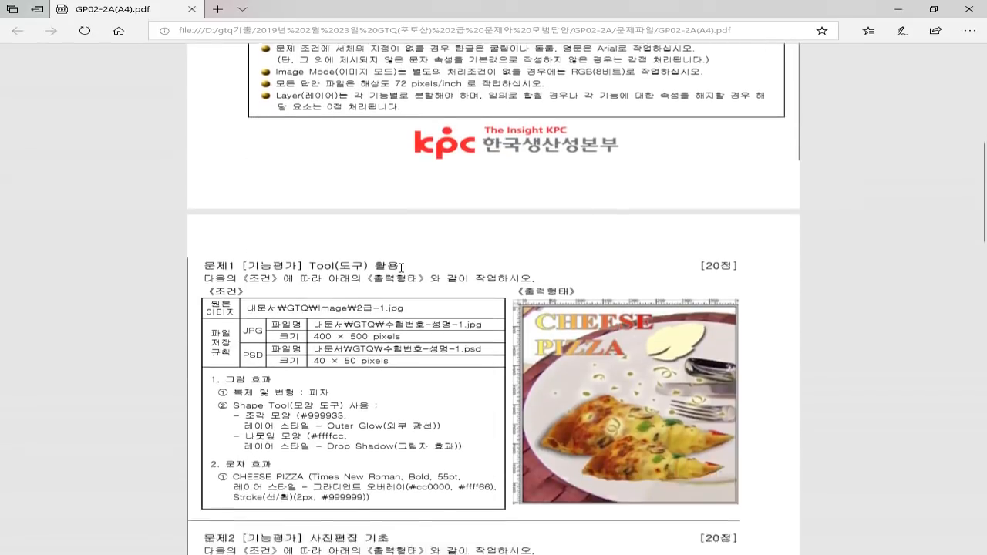
scroll(400, 269, "up", 5)
scroll(399, 269, "up", 8)
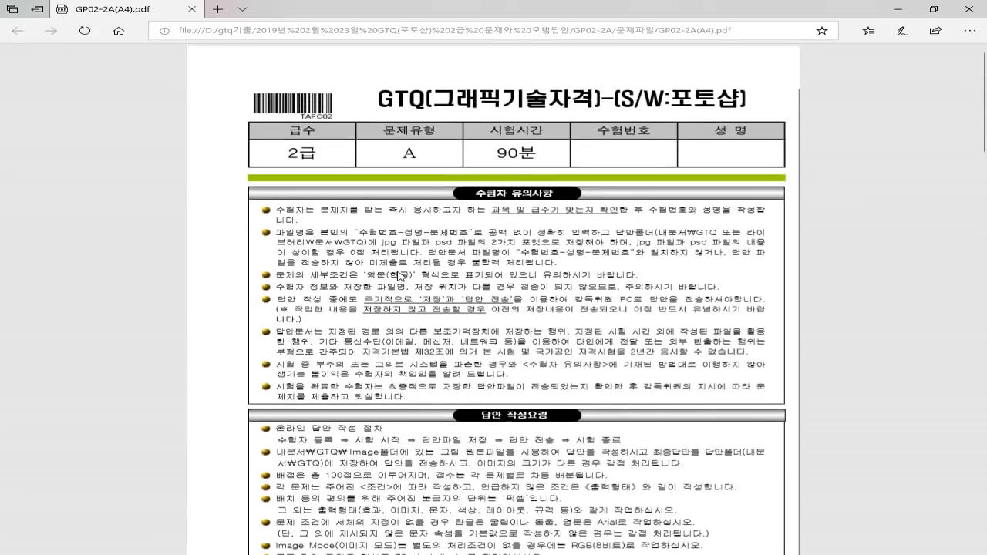
Enlarge the first page of the PDF and read the 수험자 유의사항 and 답안 작성요령 sections
scroll(400, 276, "down", 2)
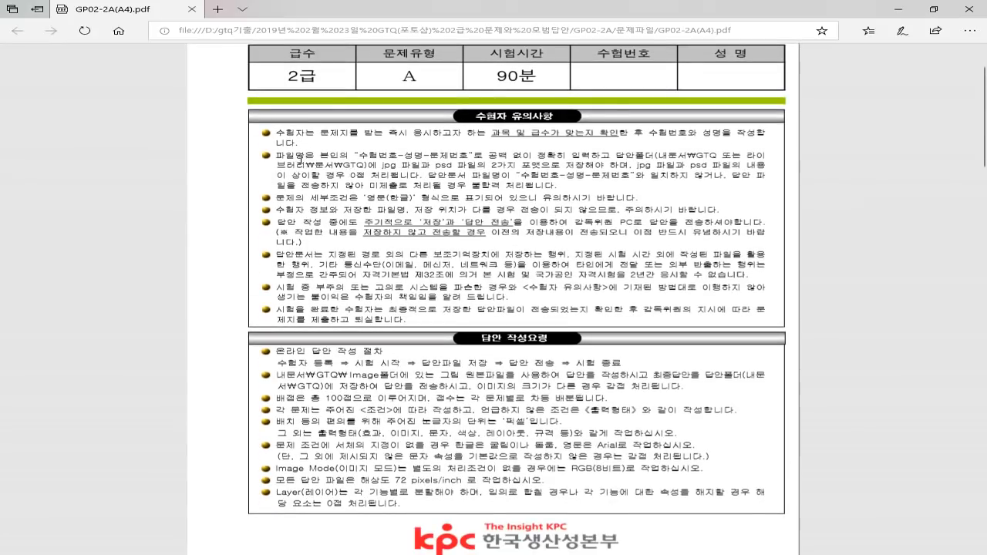
left_click_drag(287, 155, 379, 158)
left_click(383, 159)
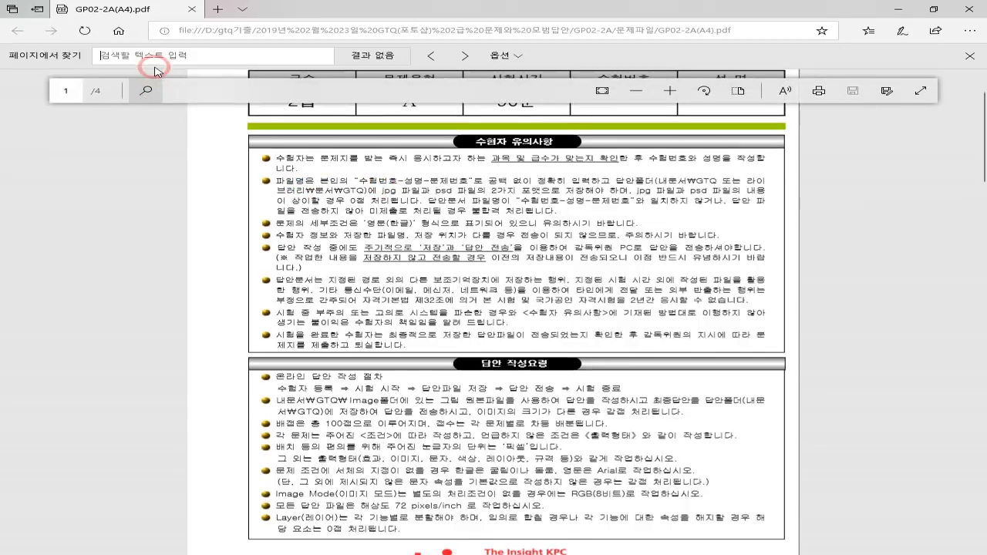
left_click(145, 65)
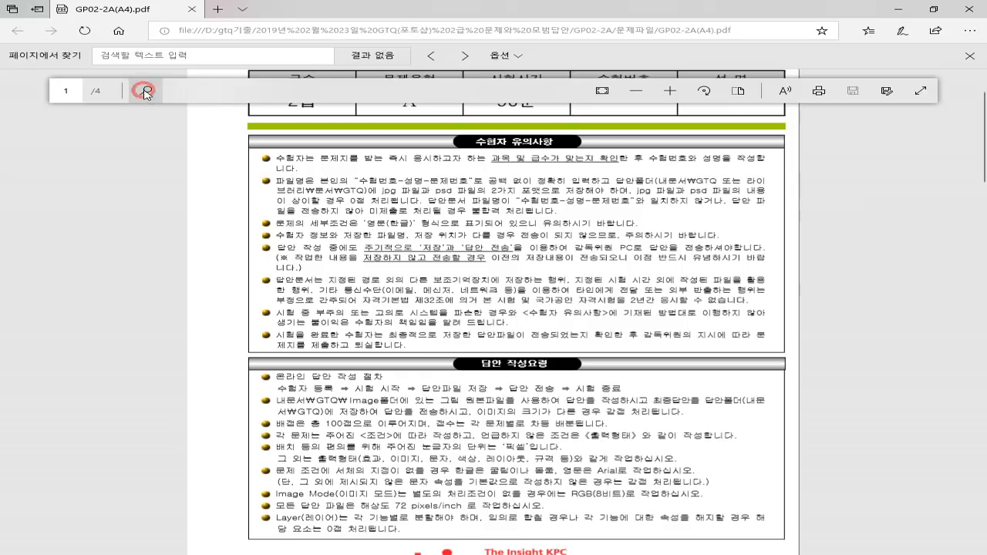
scroll(365, 234, "up", 5)
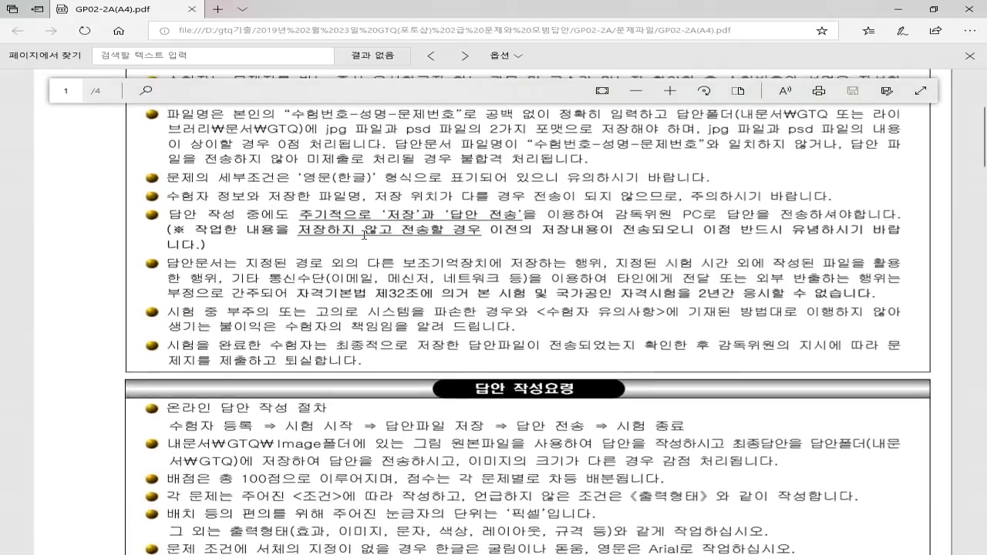
scroll(323, 220, "up", 4)
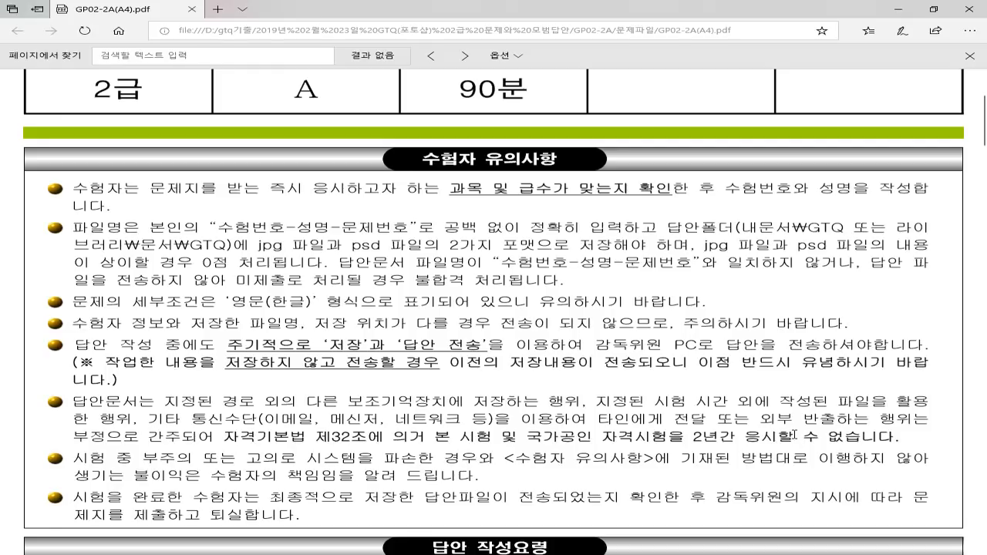
scroll(248, 484, "down", 1)
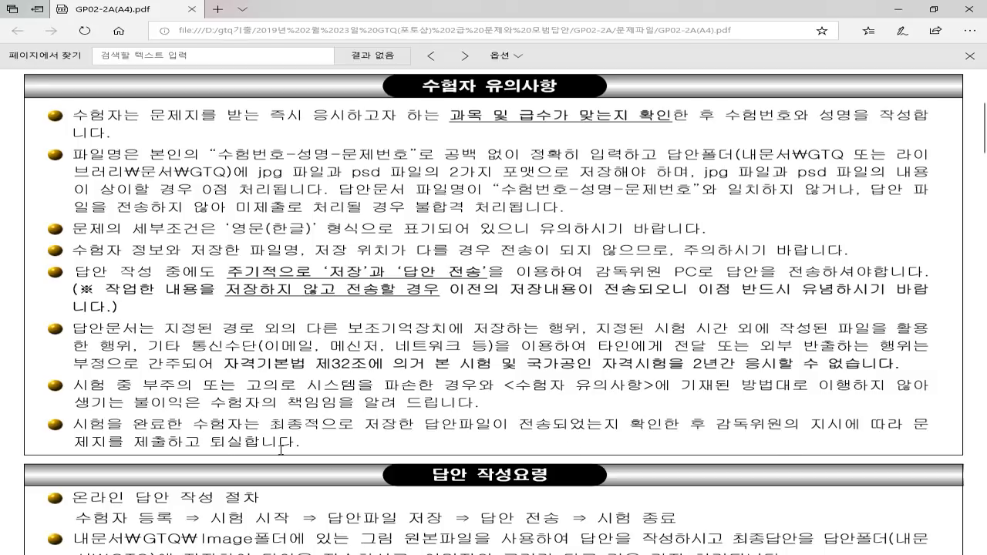
scroll(295, 448, "down", 2)
scroll(295, 448, "down", 8)
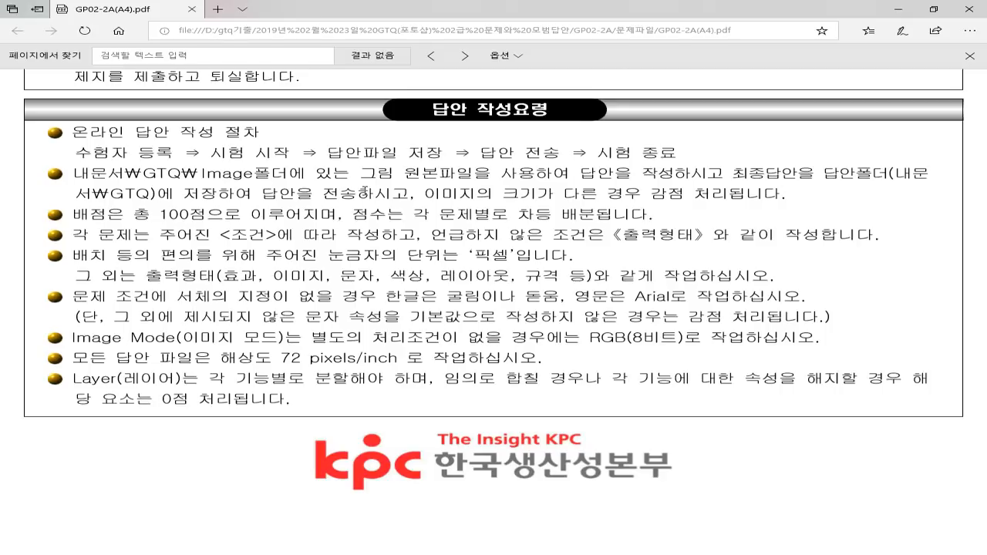
Fit 문제1 Tool(도구) 활용 in view and examine its conditions and sample output
scroll(364, 195, "down", 5)
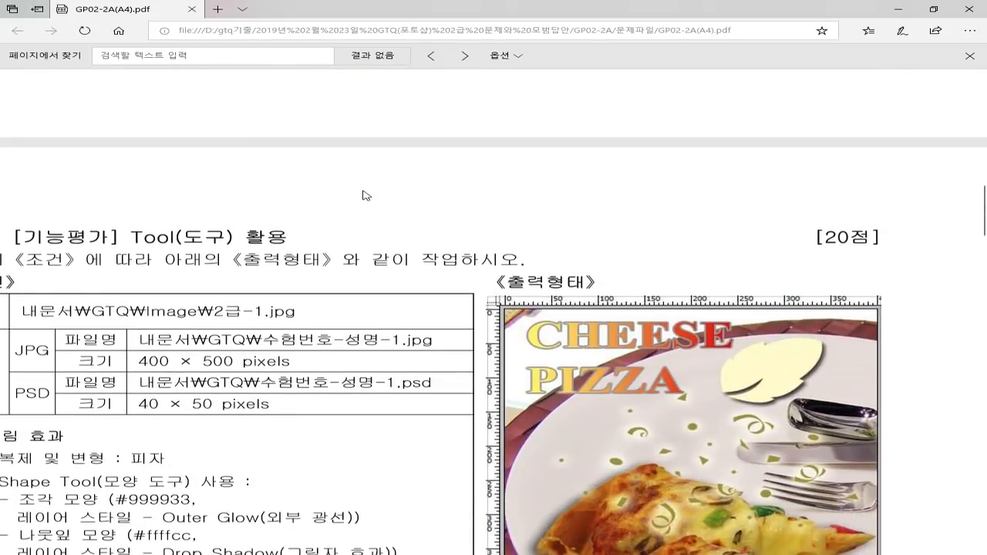
key("ctrl+minus")
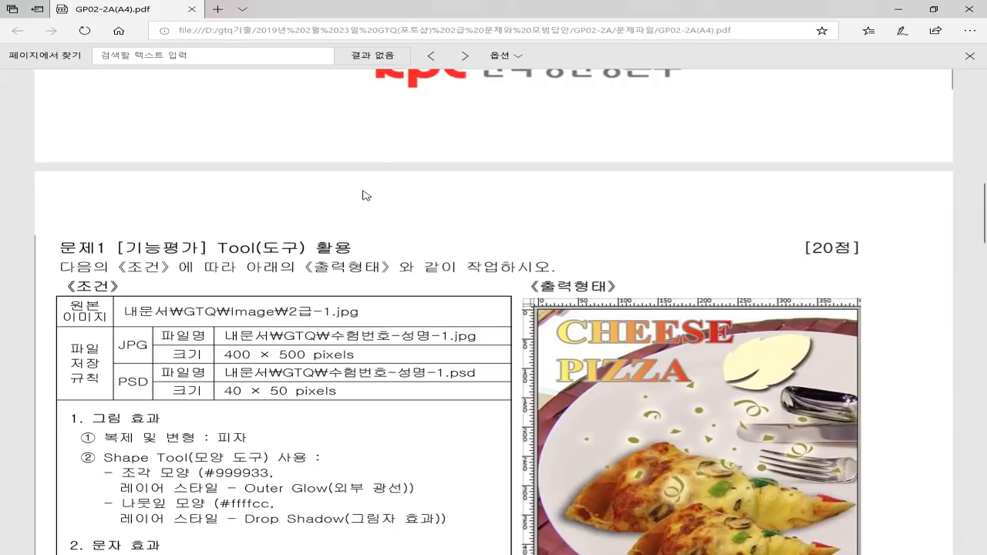
scroll(372, 165, "down", 1)
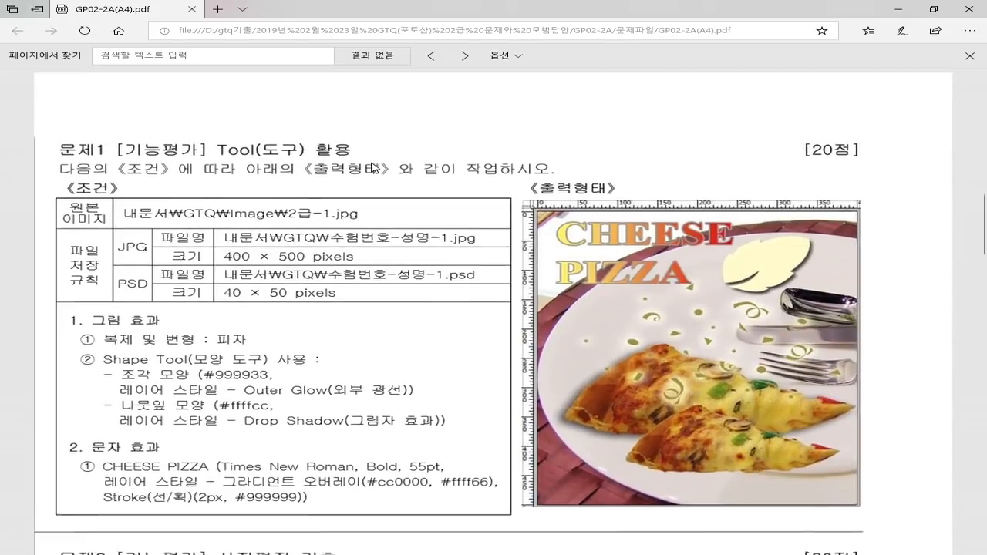
scroll(374, 168, "down", 1)
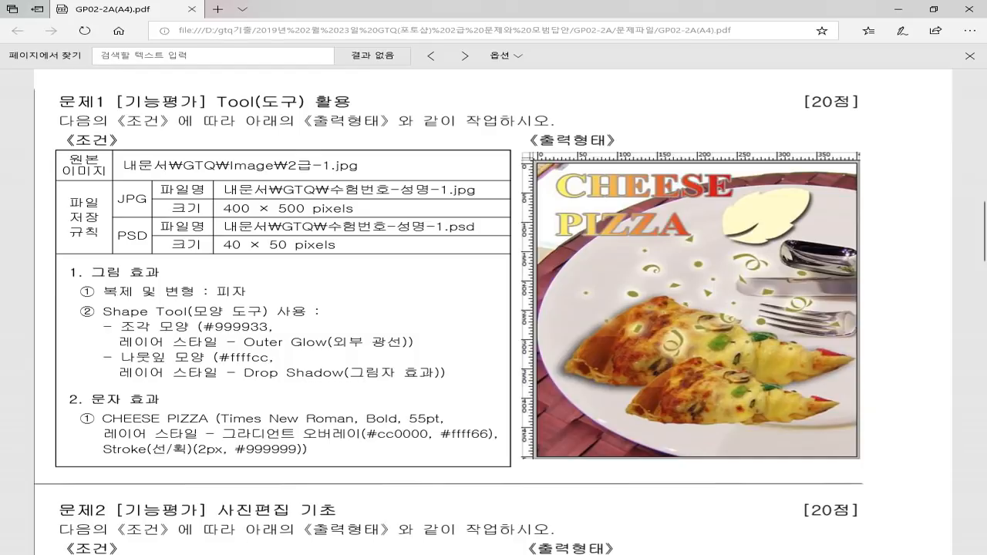
Switch to Photoshop and create a new 400 × 500 pixel document at 72 pixels/inch in RGB Color, 8 bit
left_click(408, 554)
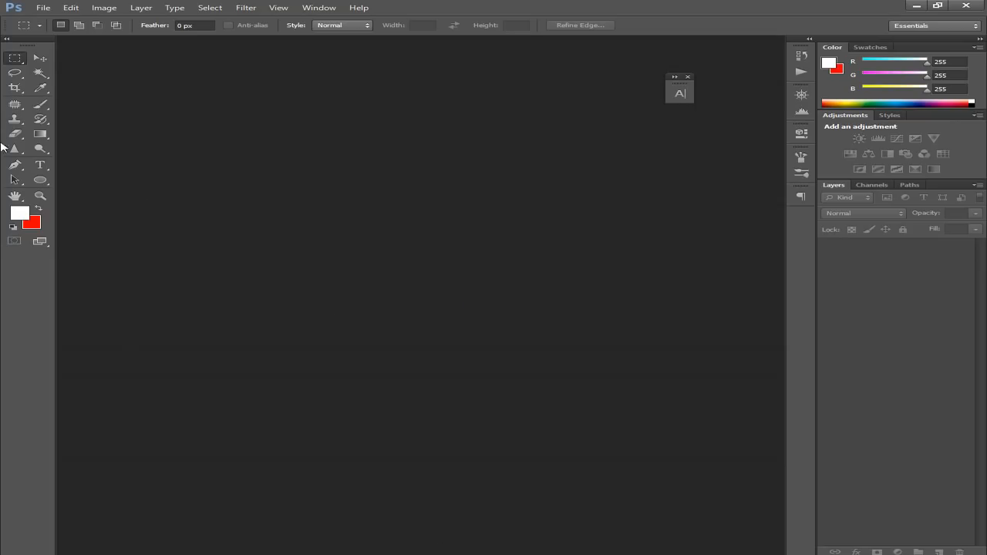
left_click(42, 9)
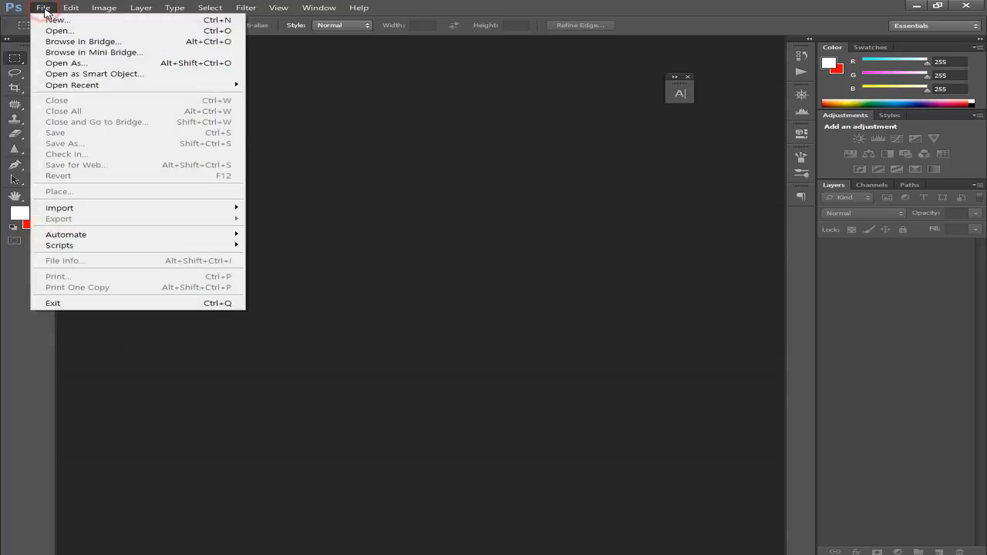
left_click(49, 21)
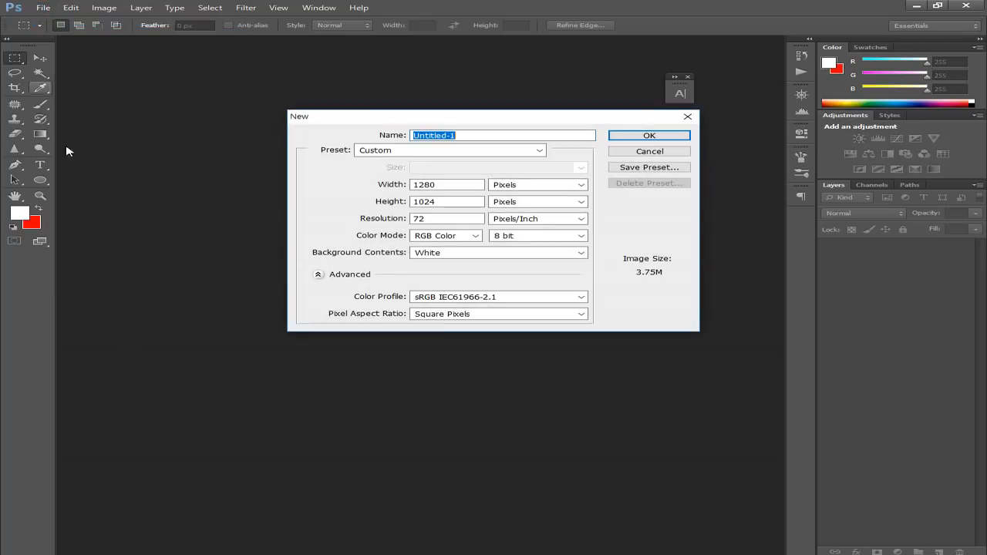
double_click(447, 185)
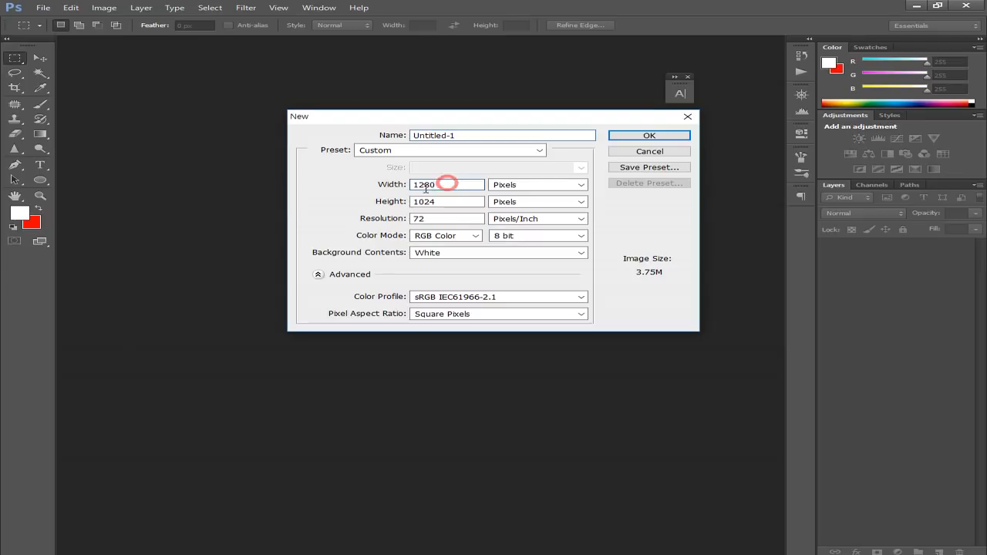
type("400")
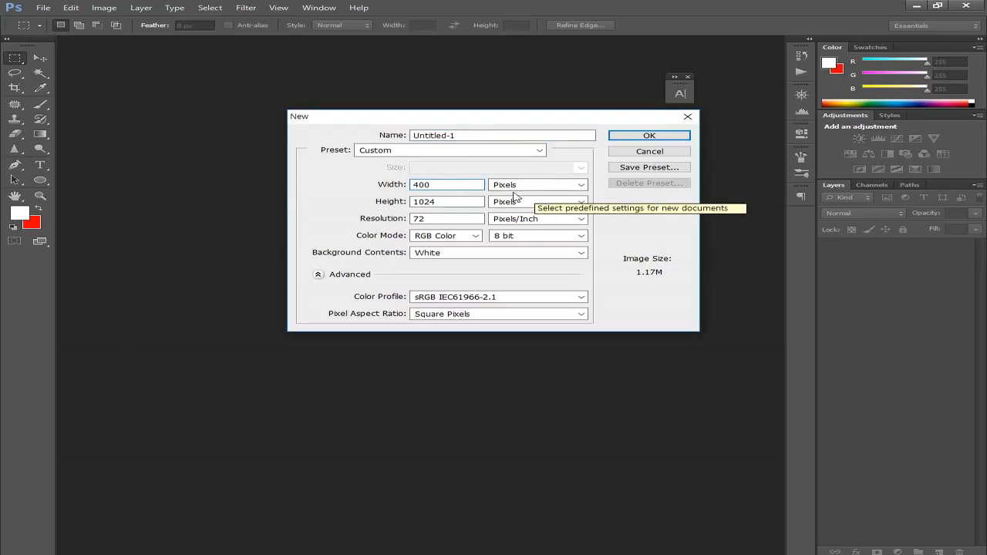
double_click(444, 202)
type("500")
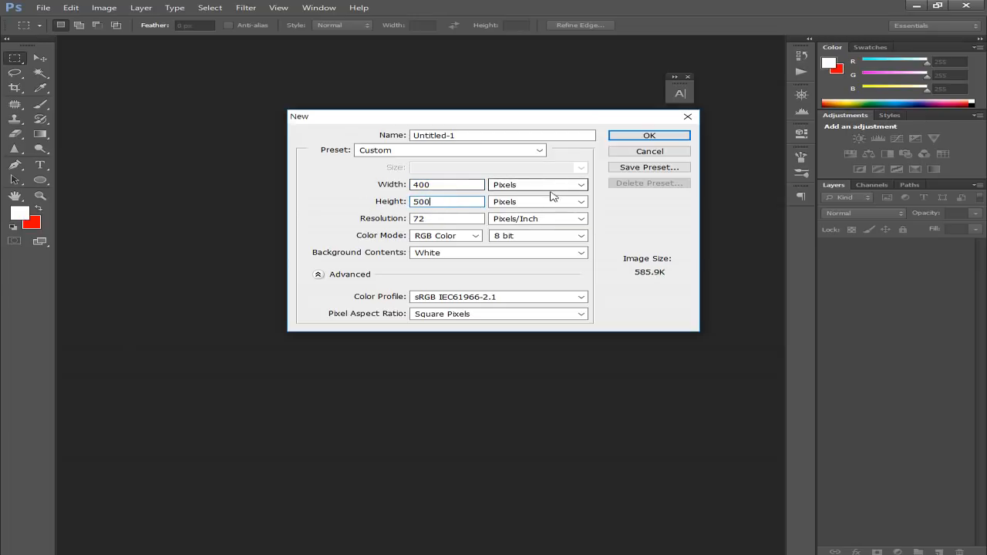
left_click(435, 219)
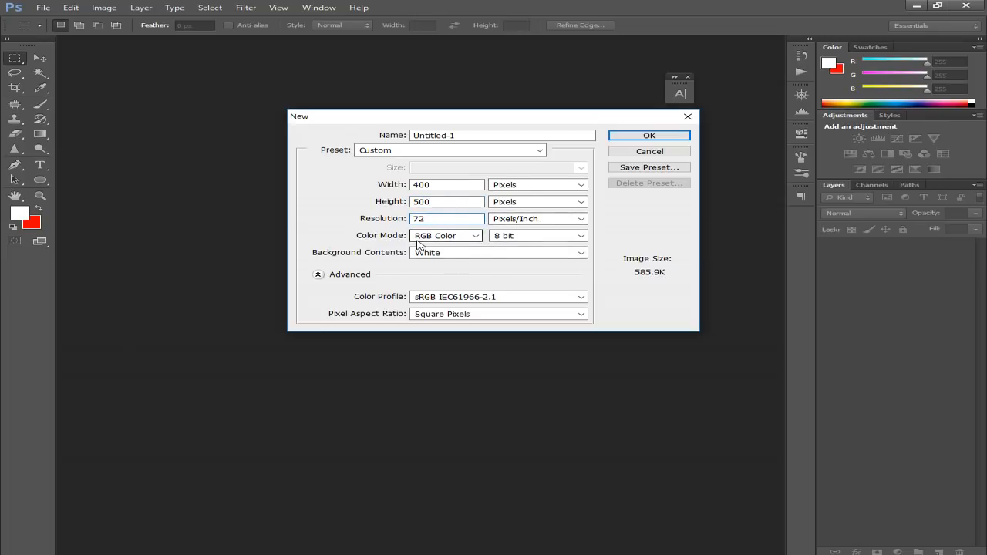
left_click(518, 241)
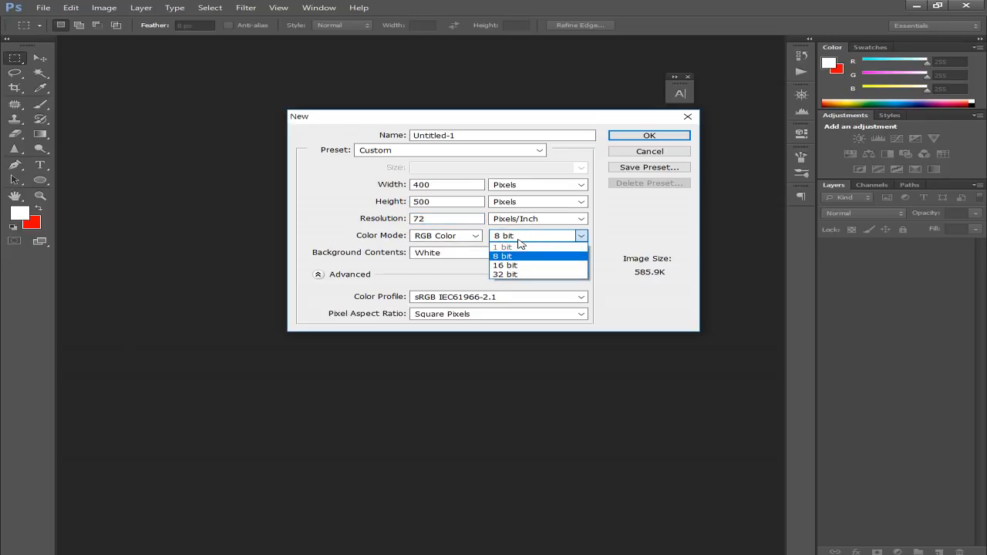
left_click(519, 242)
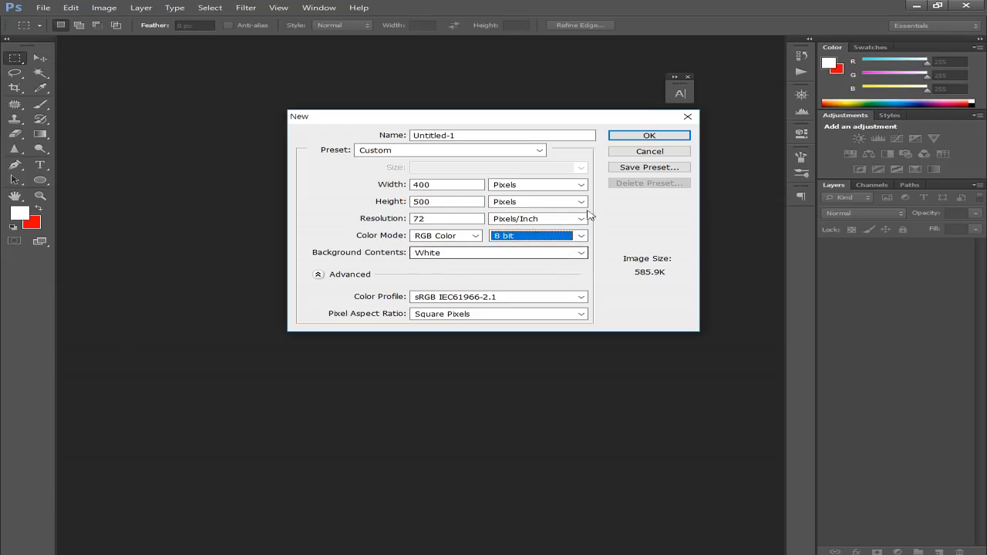
left_click(654, 137)
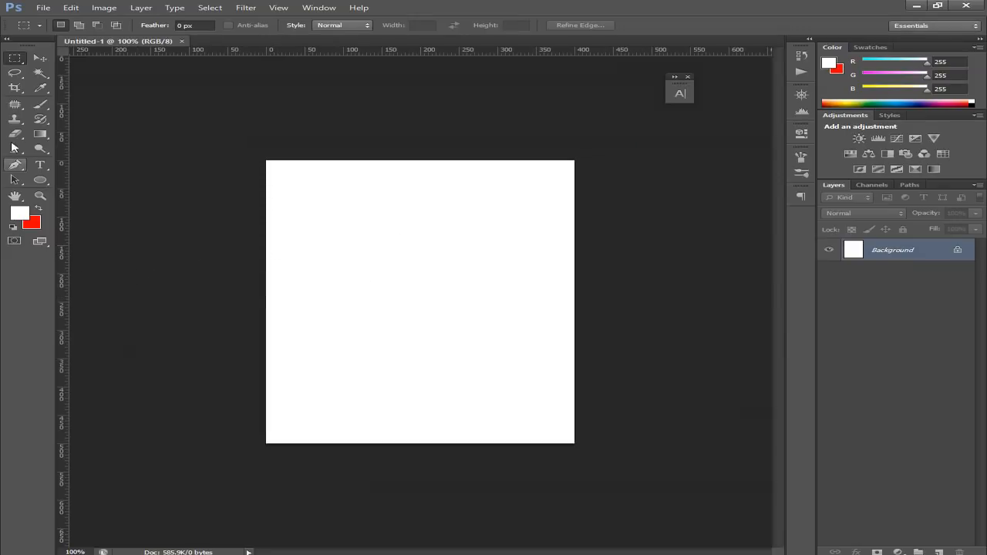
Save the document as a PSD in the gtq기출 folder on drive D, naming it with the exam number, the candidate's name and -1
left_click(43, 9)
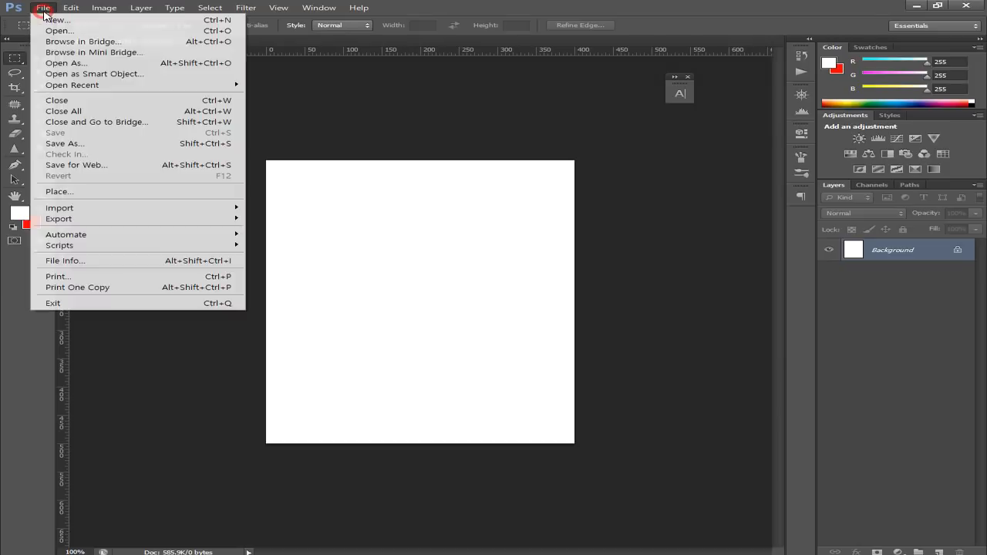
left_click(76, 145)
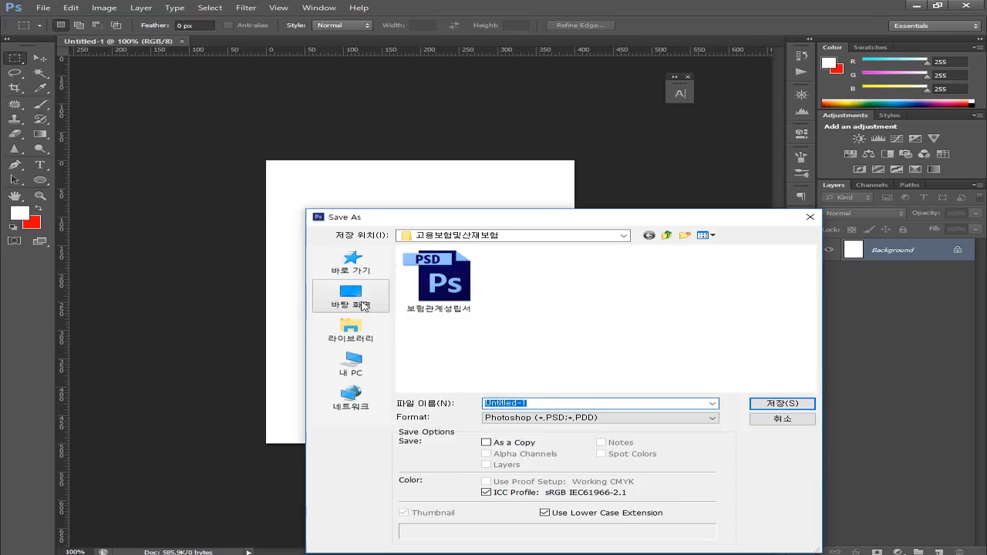
left_click(353, 297)
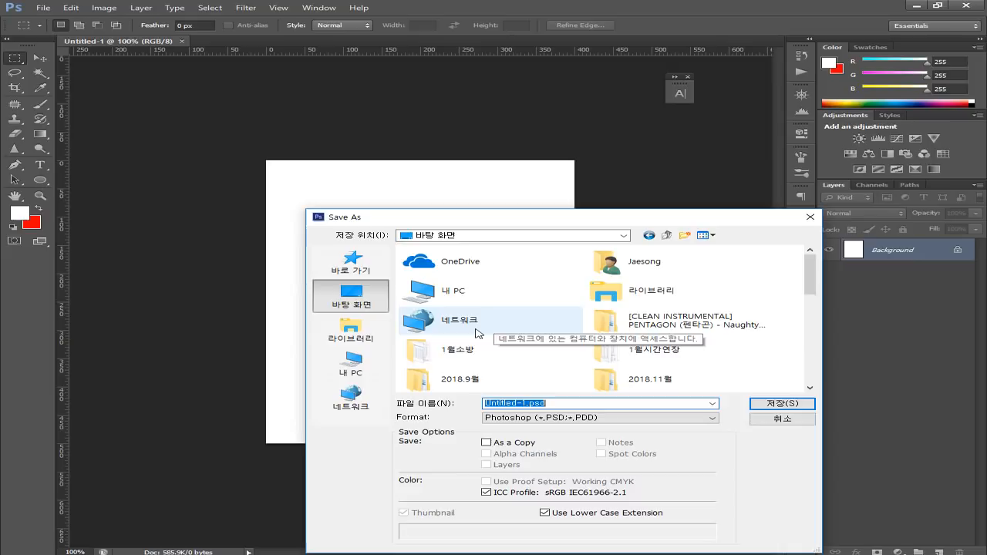
double_click(459, 290)
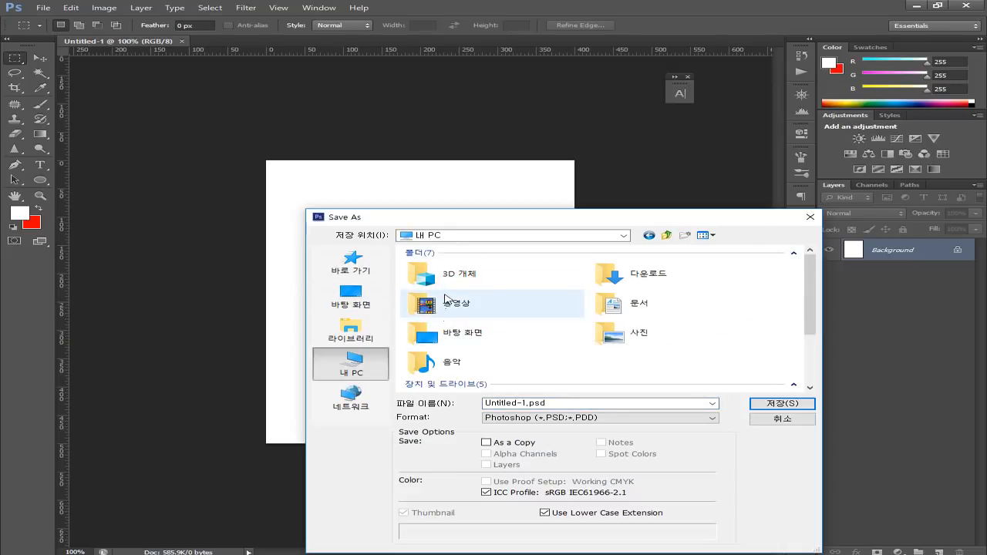
scroll(612, 314, "down", 2)
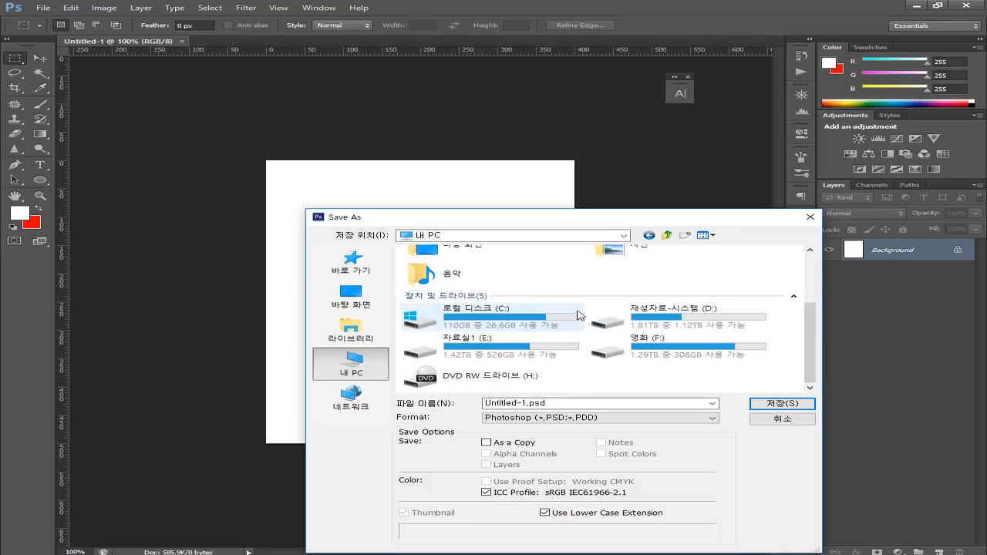
double_click(644, 320)
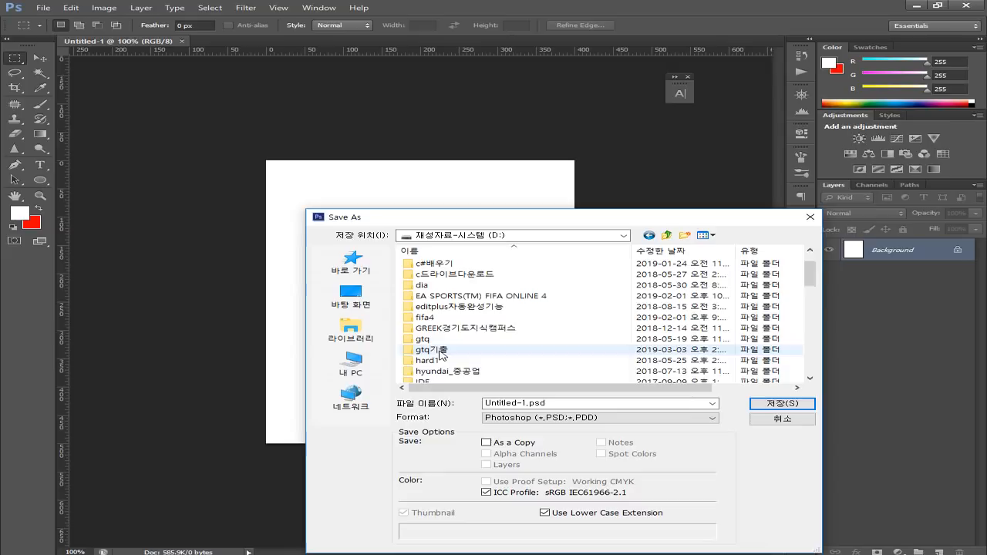
double_click(439, 351)
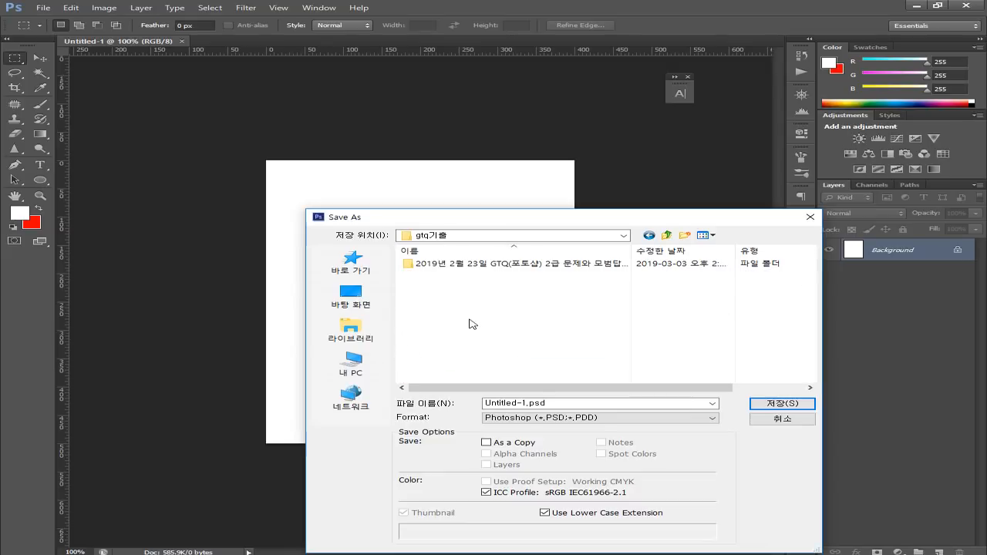
left_click(530, 402)
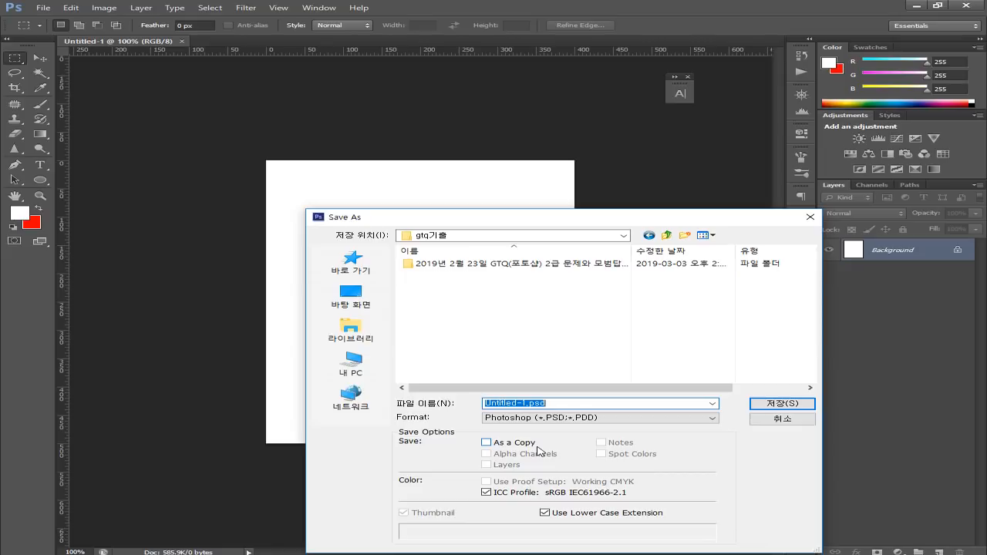
type("ㅎ")
type("G")
type("서")
key("Return")
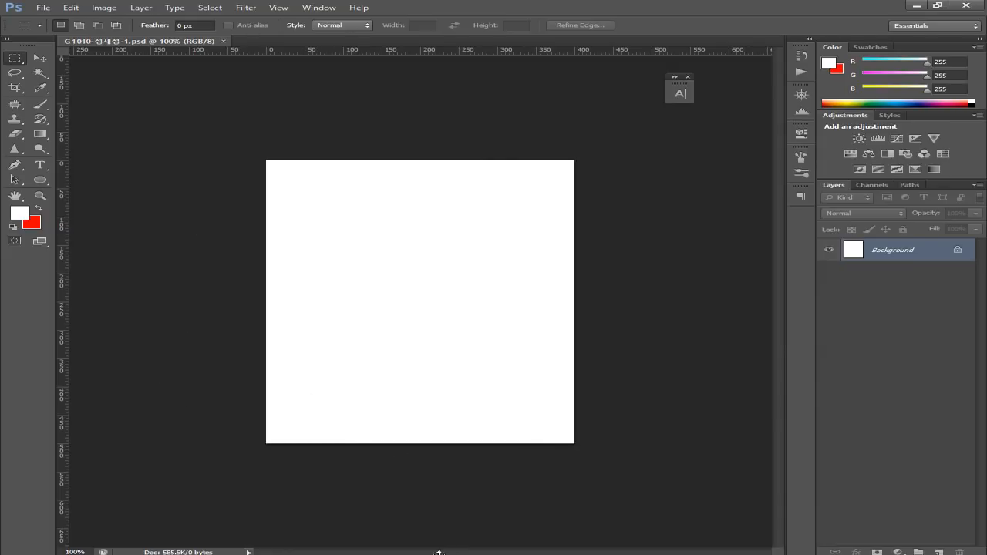
Open the source image 2급-1 from the 소스파일 folder inside GP02-2A
left_click(44, 8)
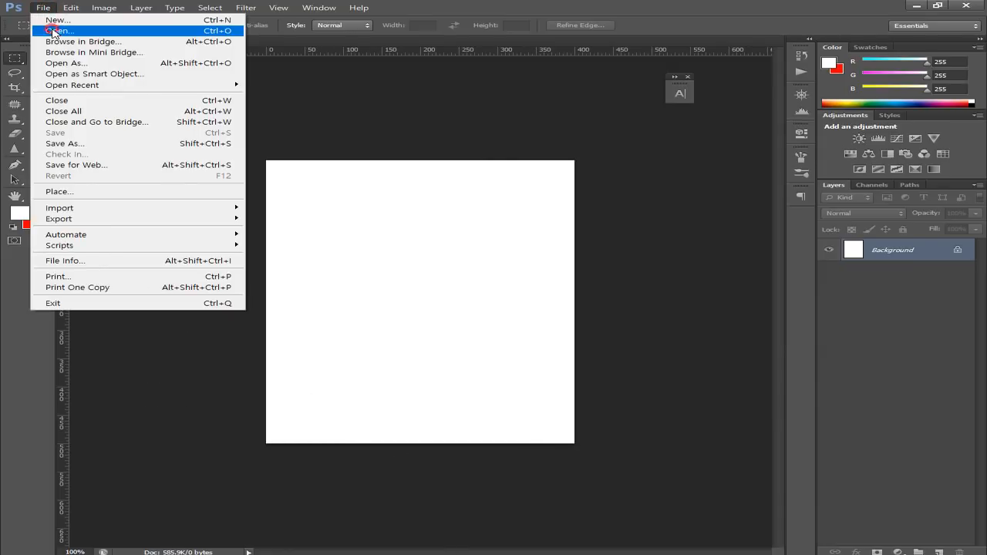
left_click(52, 31)
double_click(440, 267)
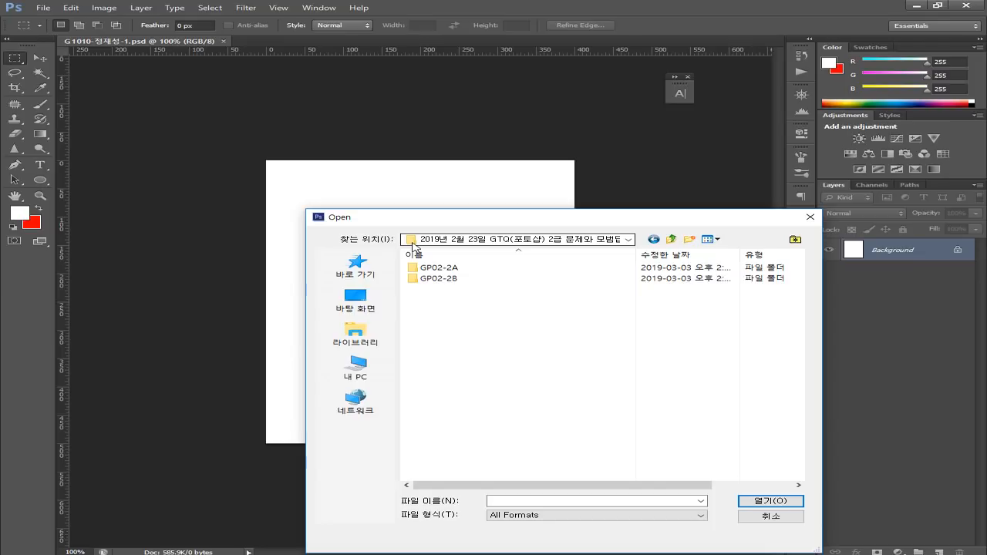
double_click(440, 267)
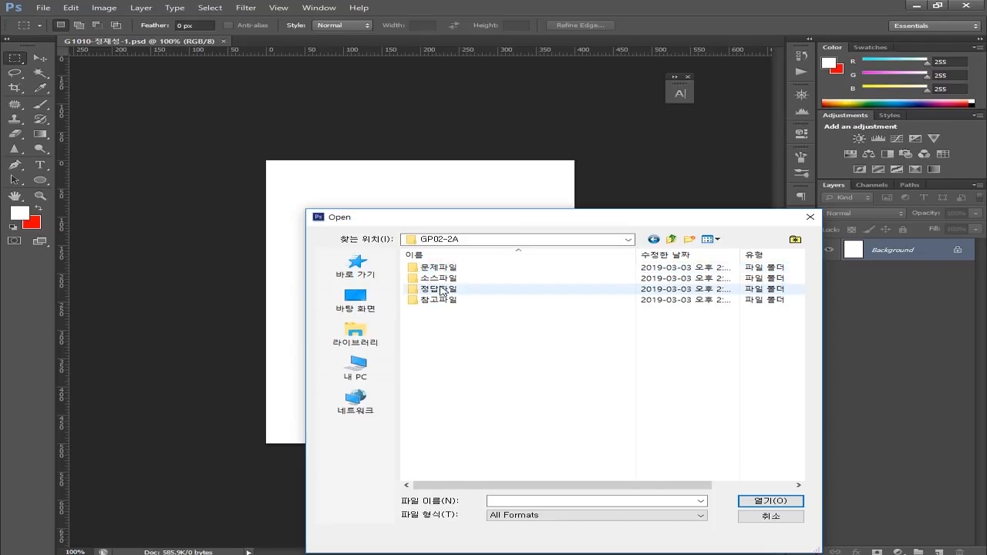
double_click(441, 278)
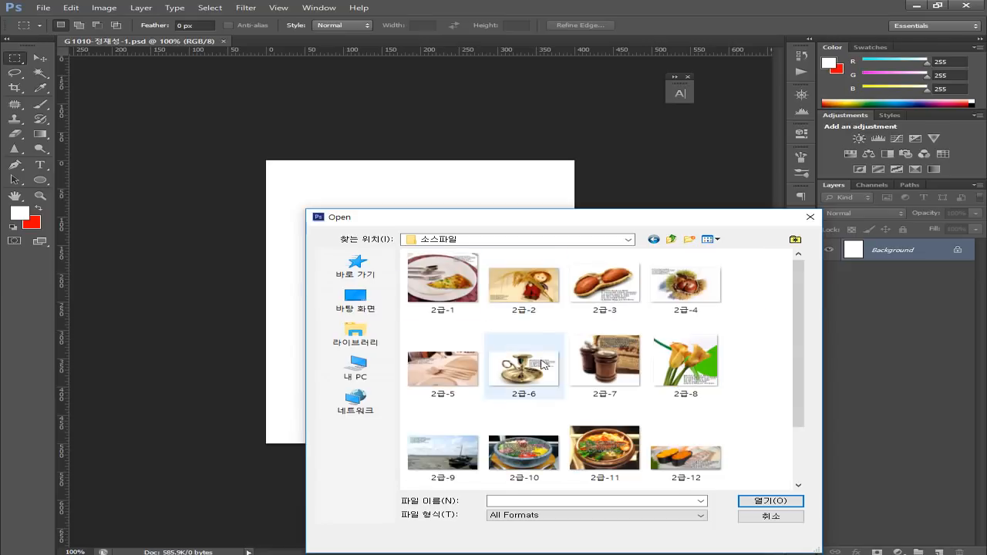
left_click(451, 295)
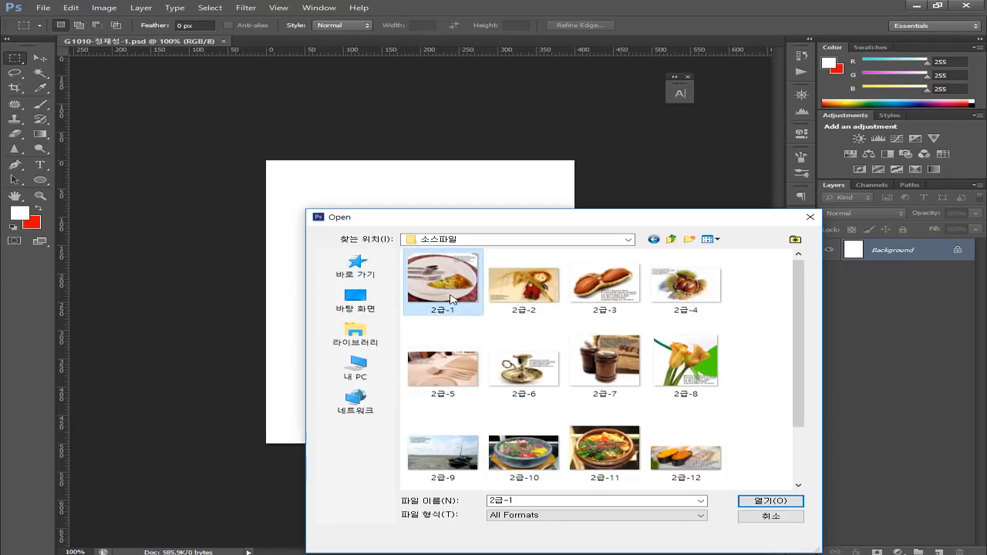
left_click(740, 501)
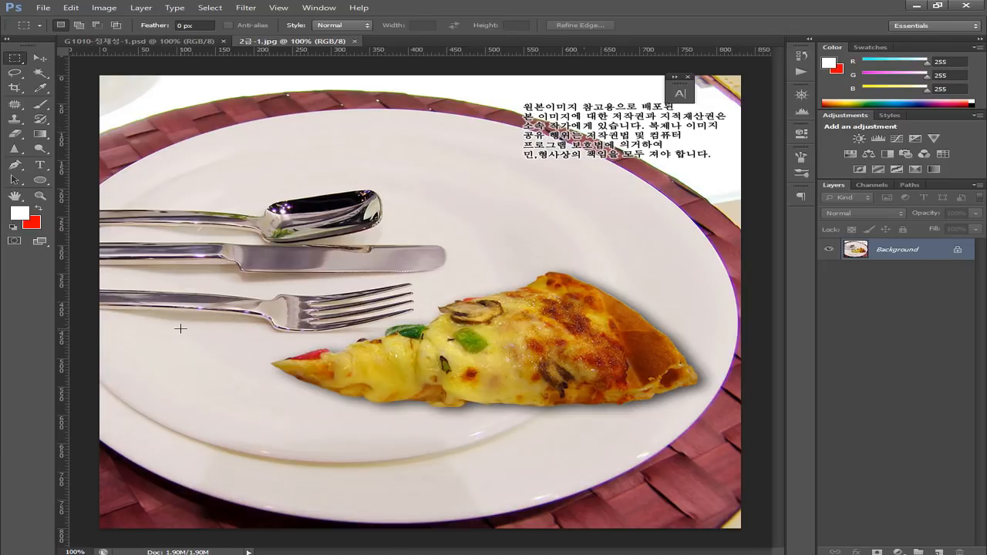
Capture the screen showing 문제1 in the GP02-2A(A4) PDF and paste it into a new Photoshop document
mouse_move(433, 553)
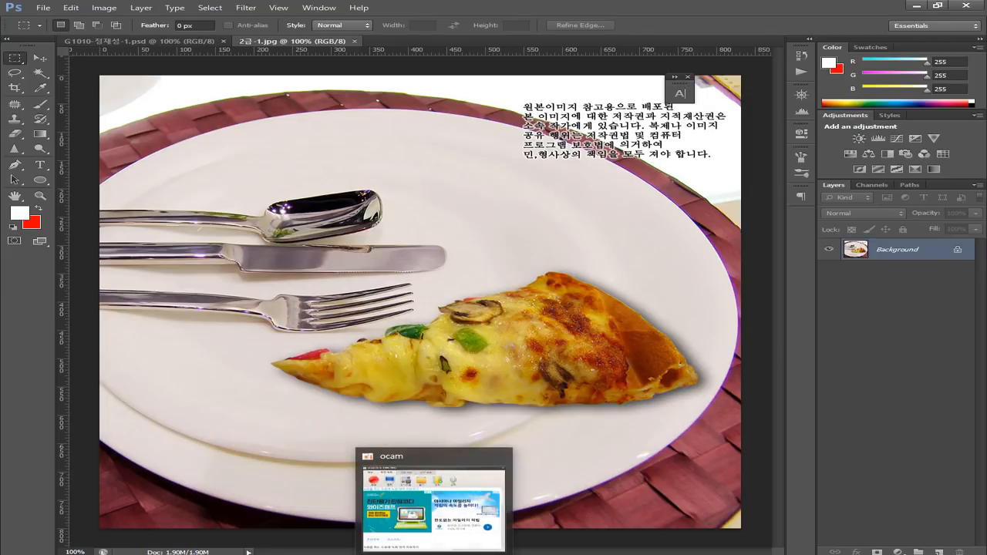
left_click(410, 553)
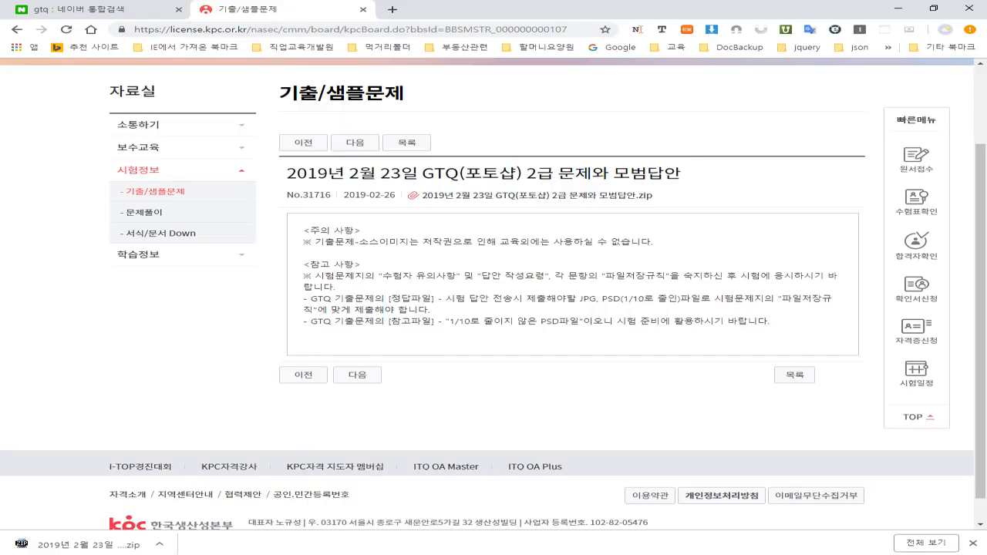
left_click(279, 554)
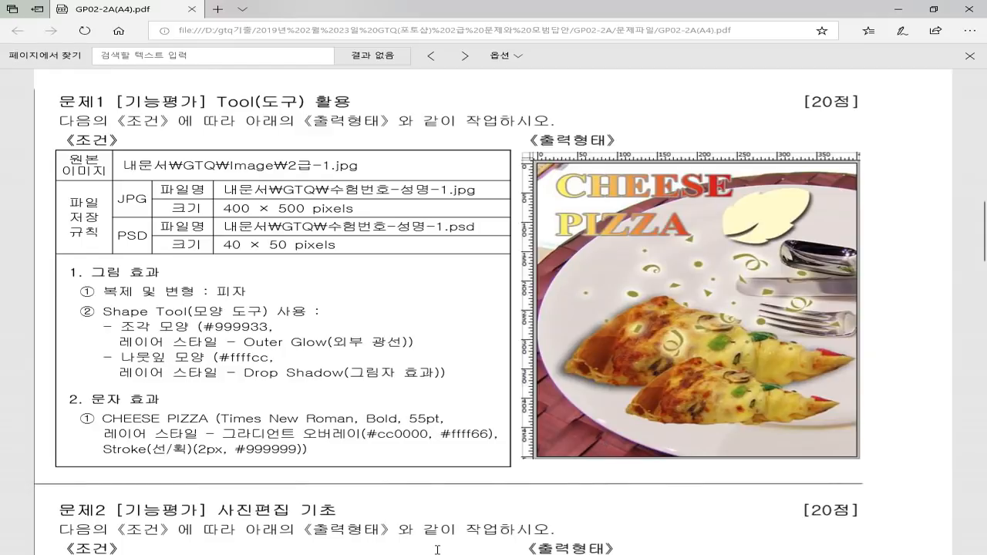
key("alt+Tab")
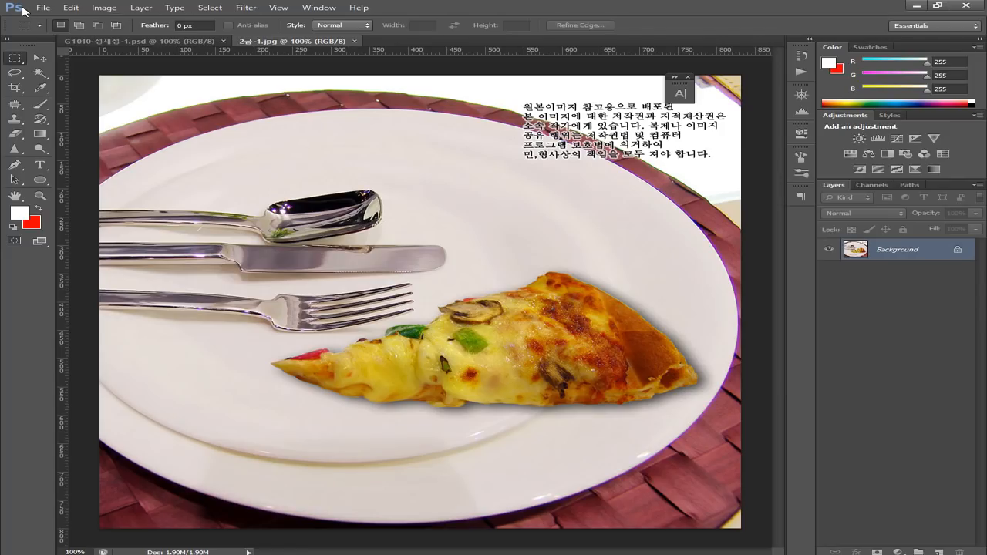
left_click(43, 8)
left_click(57, 19)
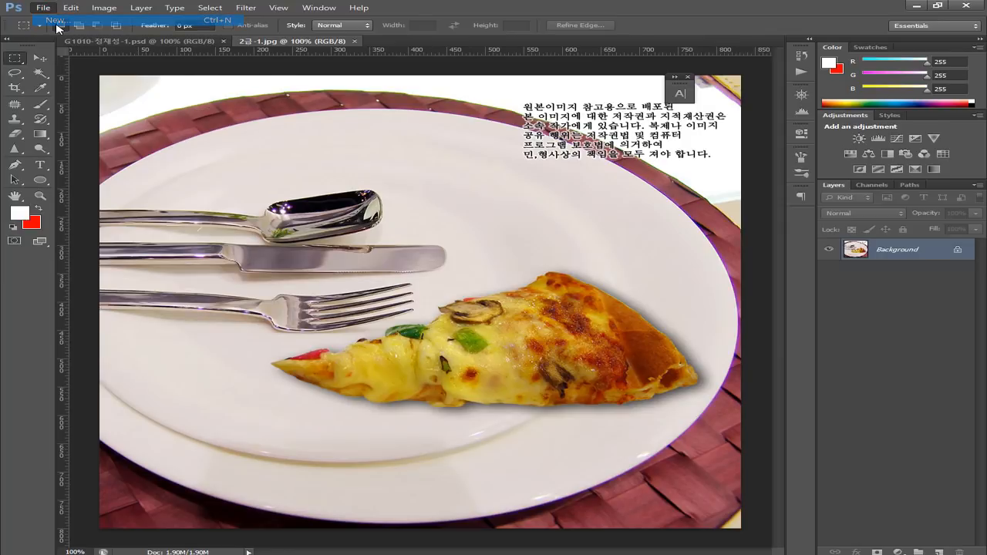
left_click(641, 135)
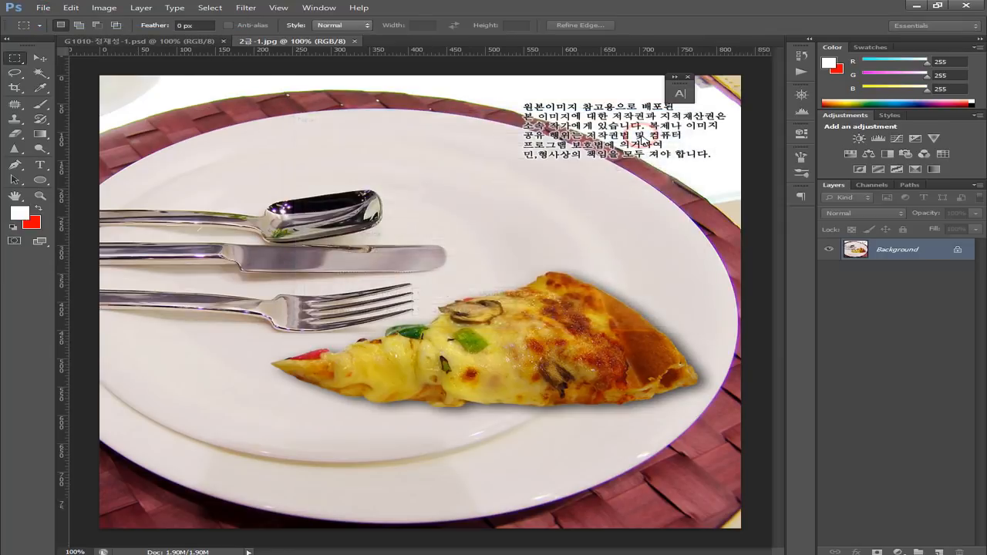
key("ctrl+v")
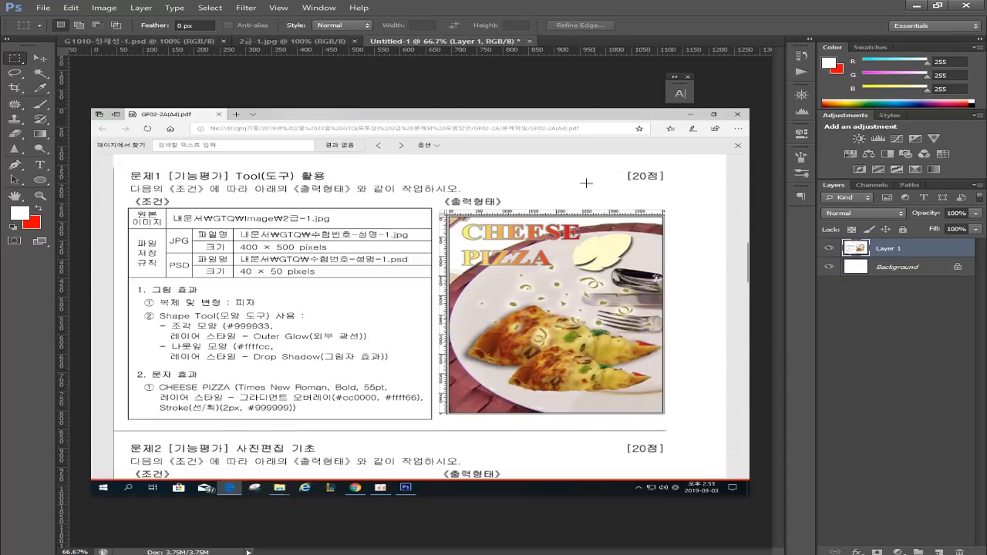
Place a horizontal guide across the CHEESE lettering in the pasted sample output
key("ctrl+plus")
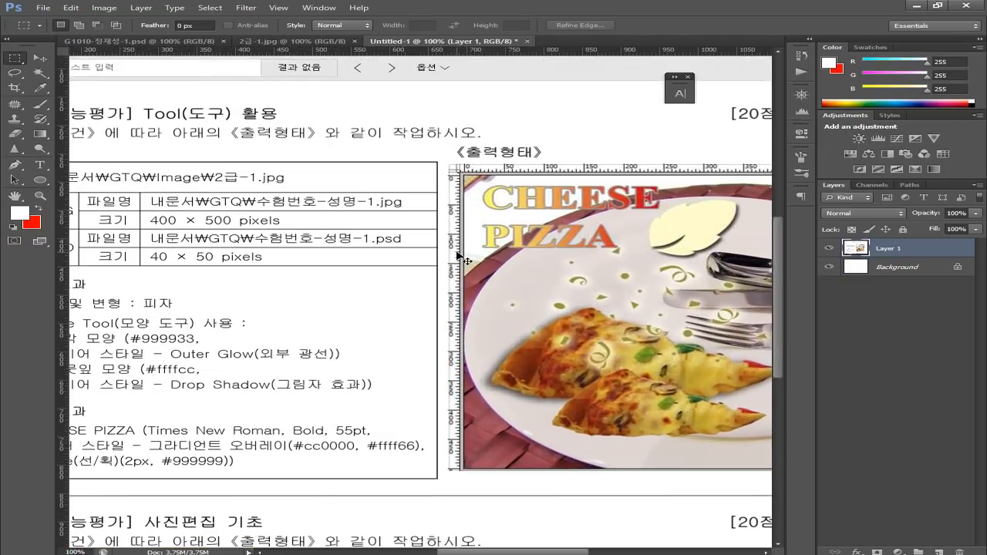
left_click_drag(629, 344, 520, 347)
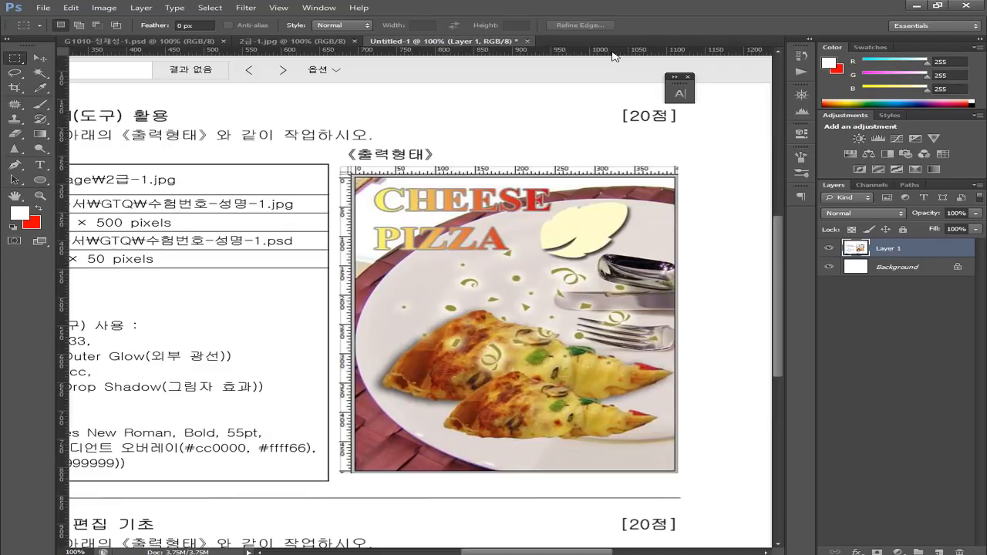
mouse_move(581, 46)
left_mouse_down()
mouse_move(580, 143)
mouse_move(586, 49)
left_mouse_up()
left_click_drag(464, 53, 549, 198)
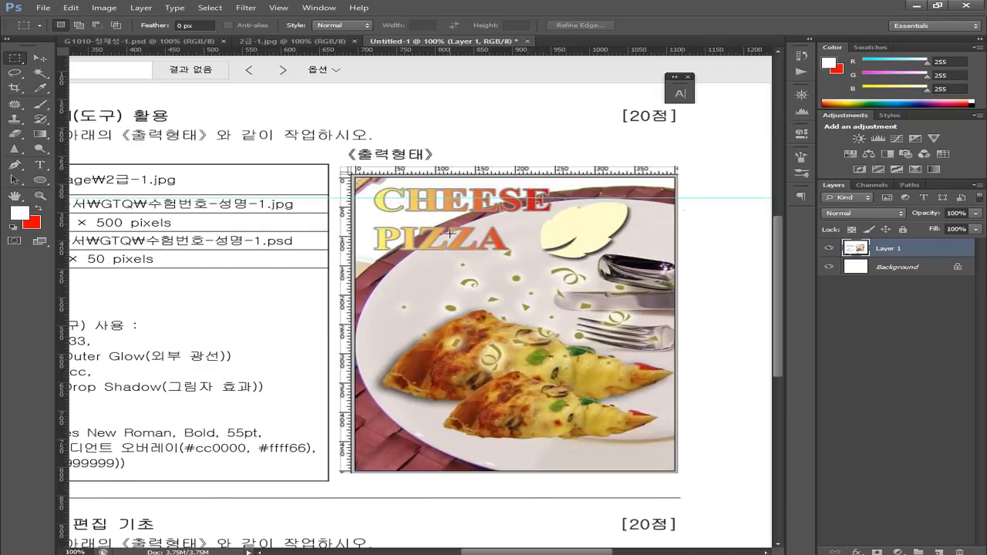
Examine the sample output at 300%, from its ruler and CHEESE PIZZA lettering to the leaf, confetti shapes and cutlery
key("ctrl+plus")
key("ctrl+plus")
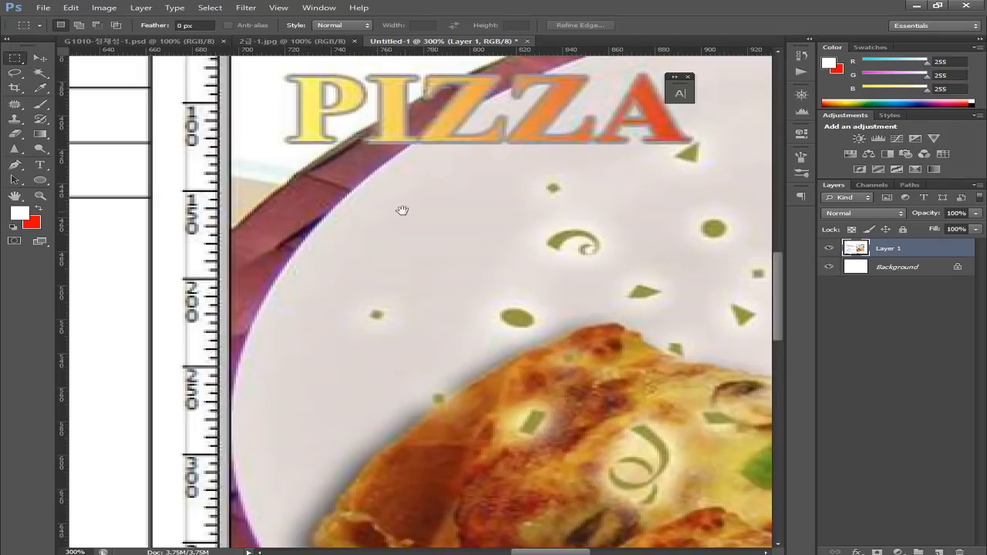
left_click_drag(379, 202, 407, 539)
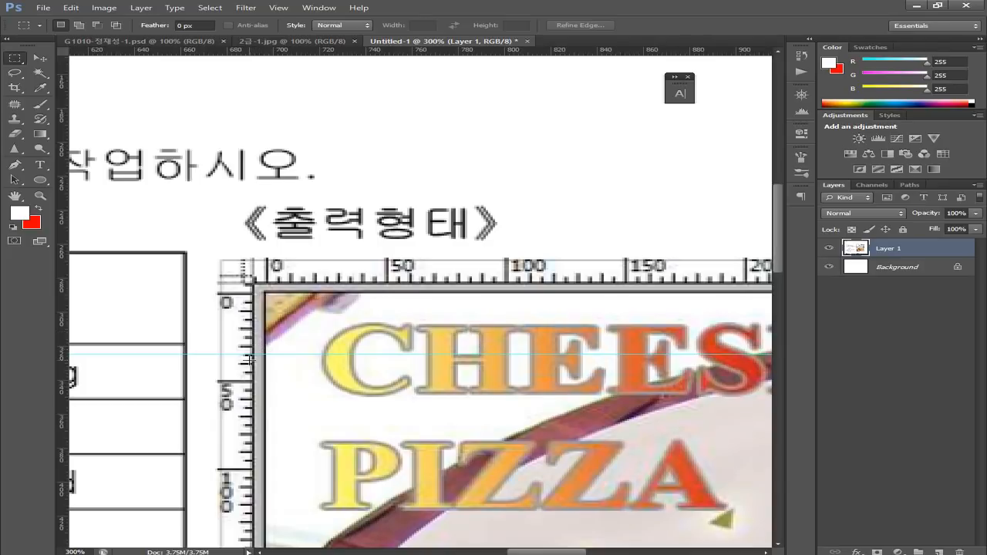
left_click_drag(564, 367, 414, 352)
left_click_drag(597, 379, 393, 358)
left_click_drag(601, 385, 495, 345)
left_click_drag(527, 458, 518, 308)
left_click_drag(543, 367, 530, 312)
left_click_drag(506, 406, 504, 346)
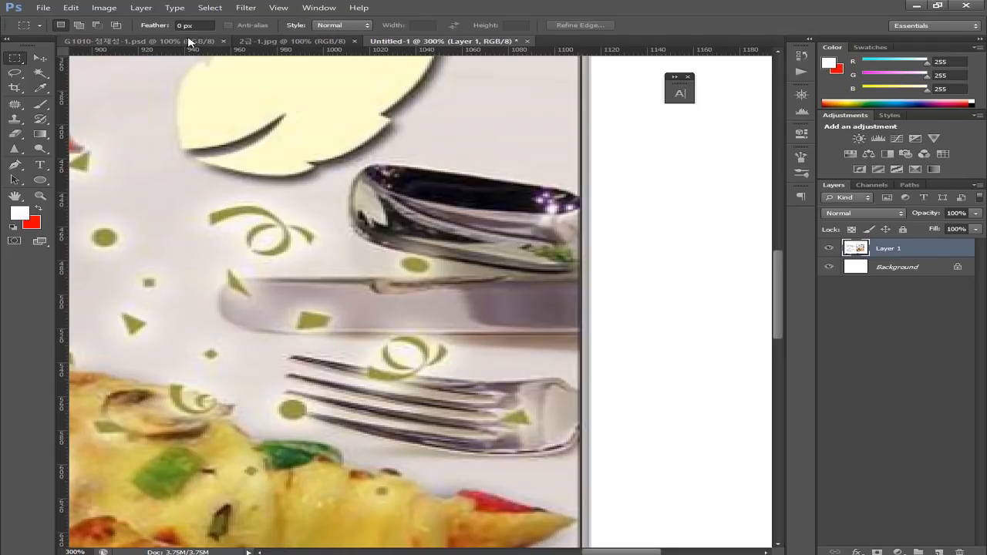
Return to the blank 400 × 500 pixel answer document and set its ruler units to Pixels
left_click(145, 43)
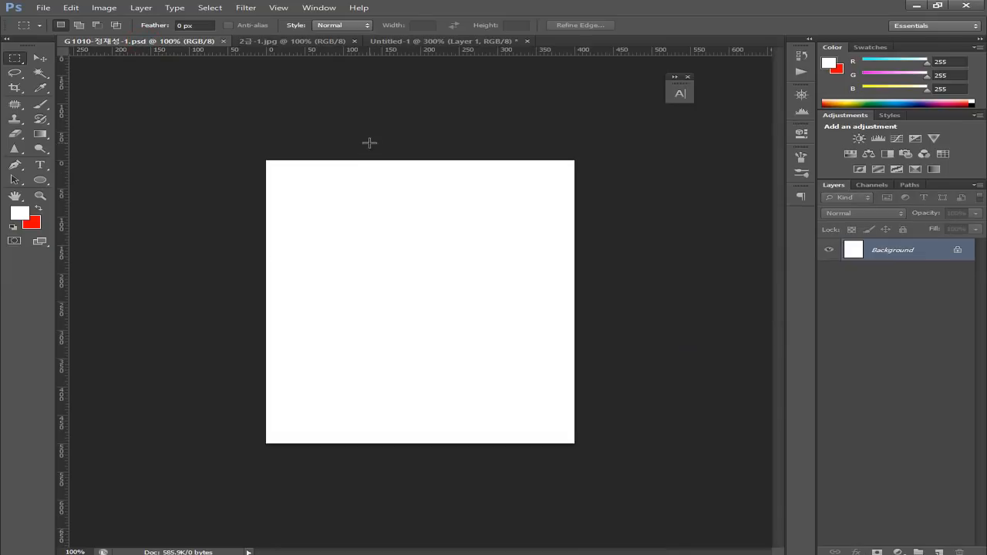
key("ctrl+plus")
key("ctrl+plus")
key("ctrl+plus")
left_click_drag(275, 133, 385, 405)
left_click_drag(344, 306, 371, 413)
left_click_drag(356, 360, 517, 331)
left_click_drag(403, 336, 348, 328)
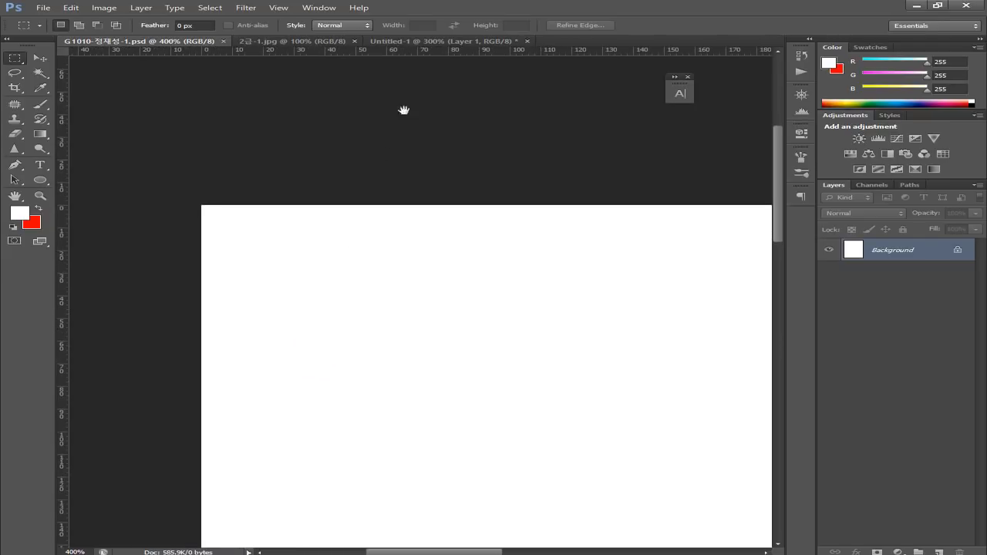
right_click(385, 52)
left_click(391, 54)
right_click(393, 53)
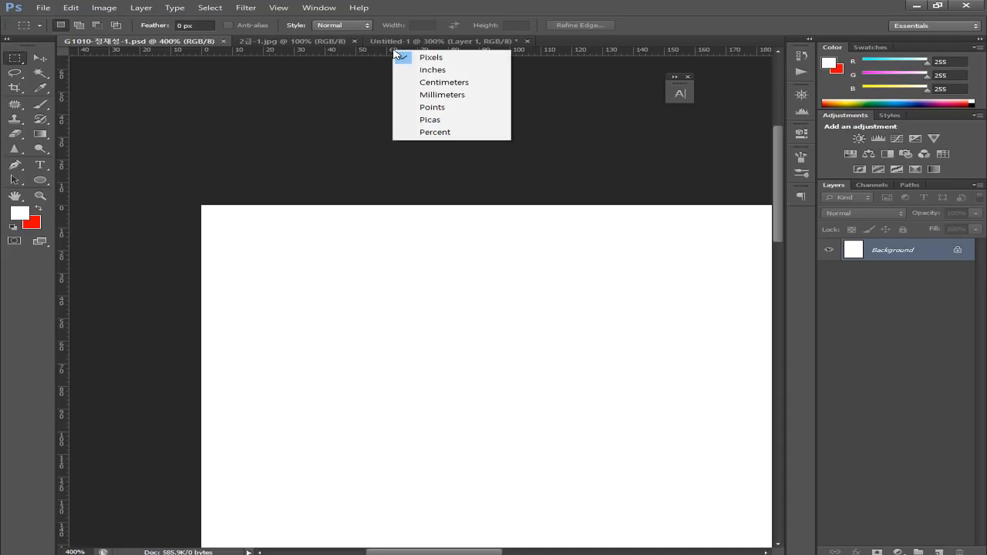
left_click(418, 56)
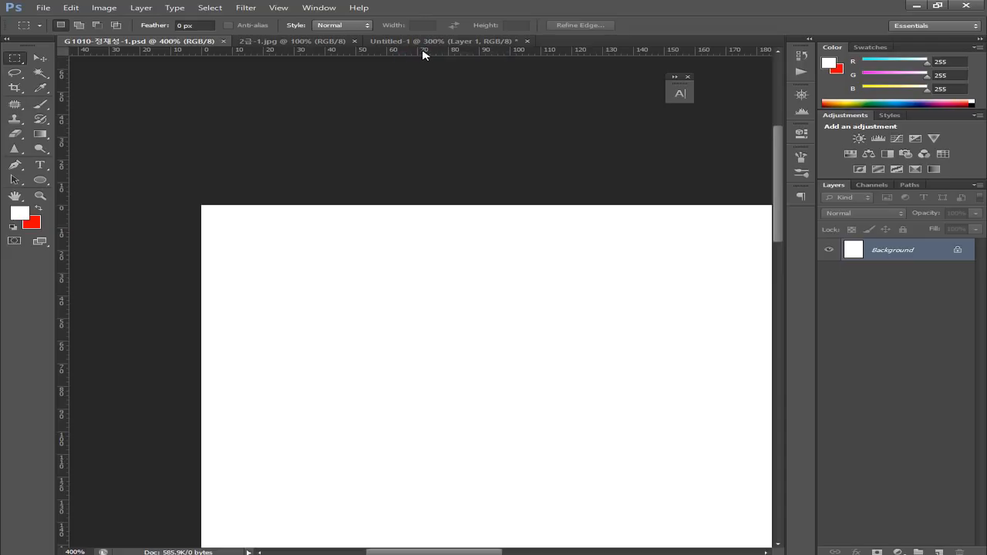
Place a horizontal guide about 35 px below the top edge of the blank answer canvas, fine-tuning its position at high magnification
left_click_drag(423, 54, 431, 283)
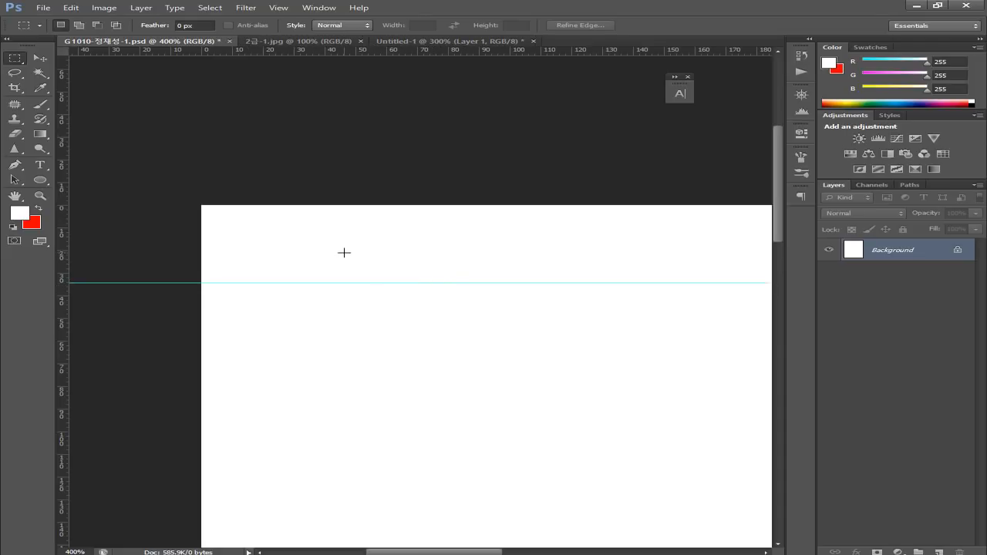
key("ctrl+plus")
key("ctrl+plus")
left_click_drag(275, 271, 293, 296)
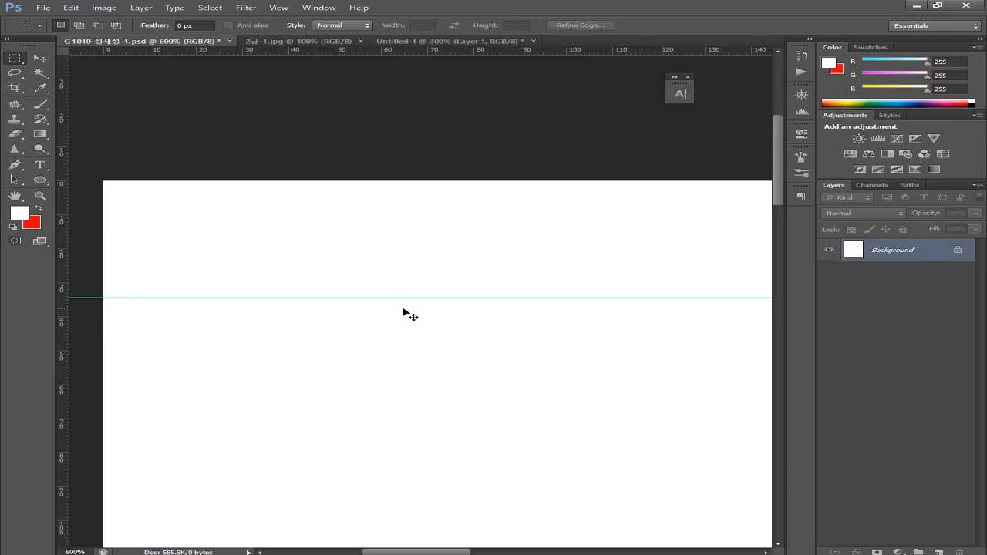
key("ctrl+plus")
key("ctrl+plus")
key("ctrl+plus")
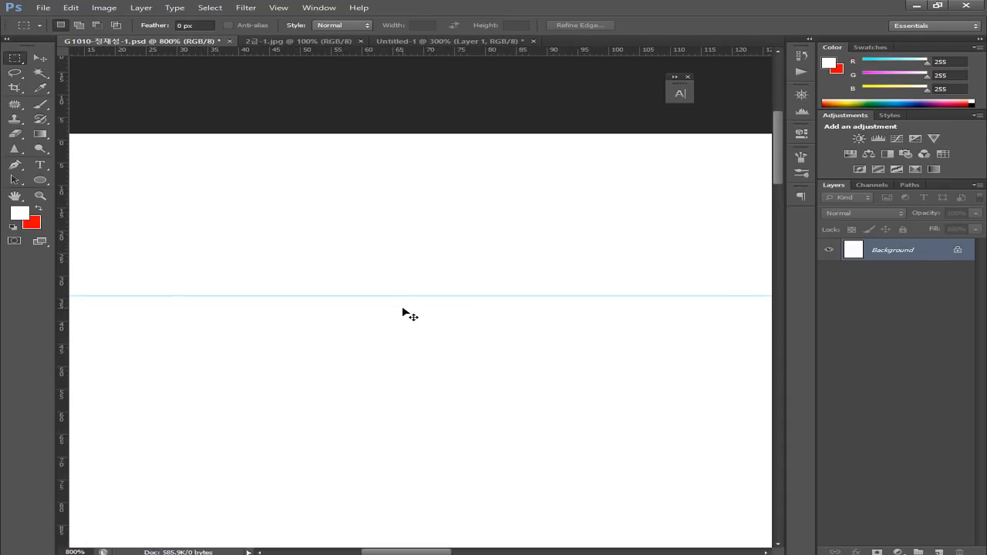
left_click_drag(357, 274, 439, 289)
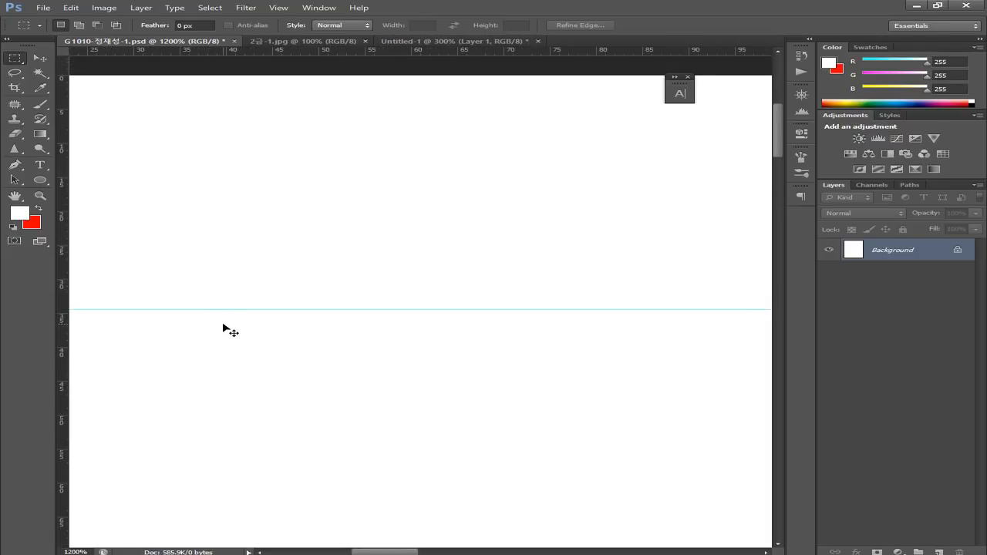
left_click_drag(238, 309, 246, 313)
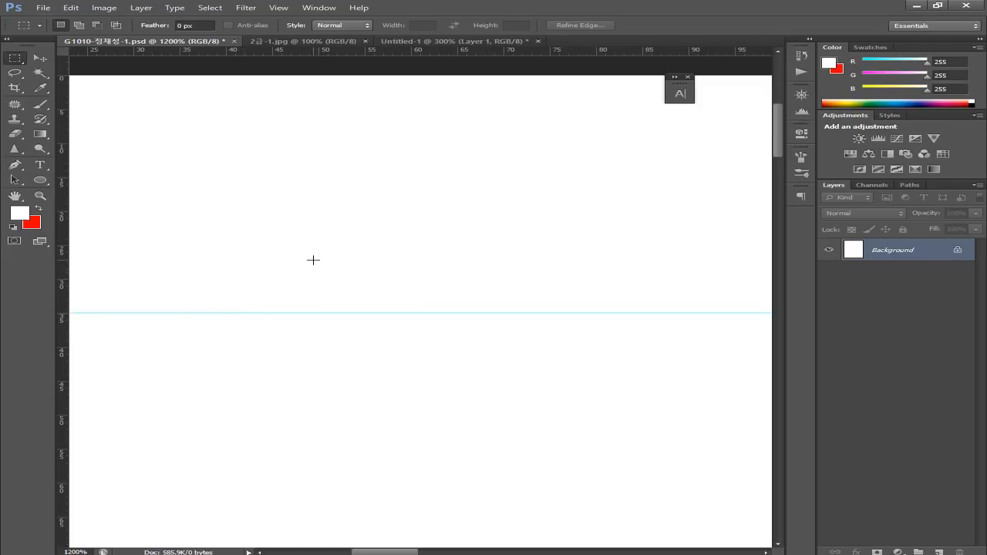
Copy the entire 2급-1.jpg photo and paste it as a layer into the answer document
key("ctrl+minus")
key("ctrl+minus")
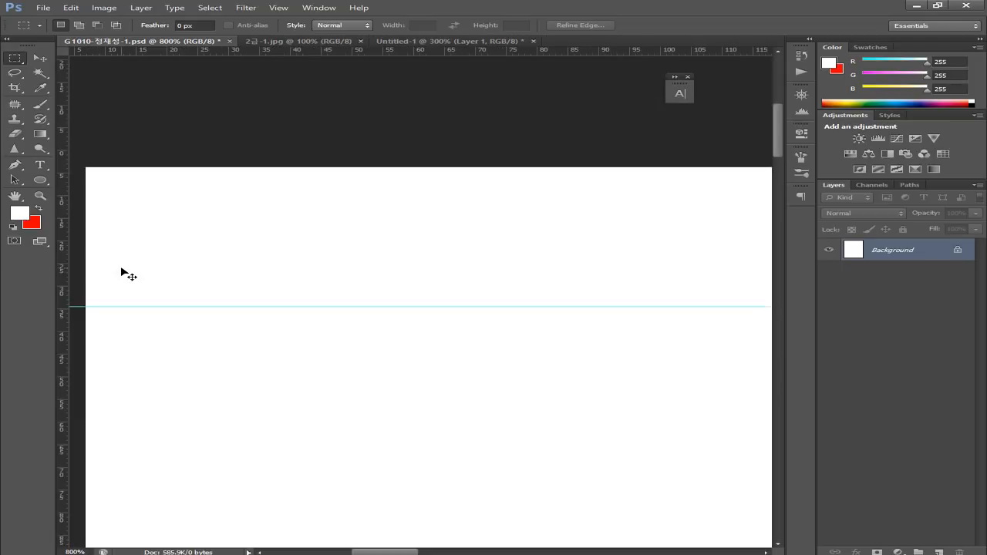
key("ctrl+minus")
key("ctrl+minus")
key("ctrl+minus")
key("ctrl+minus")
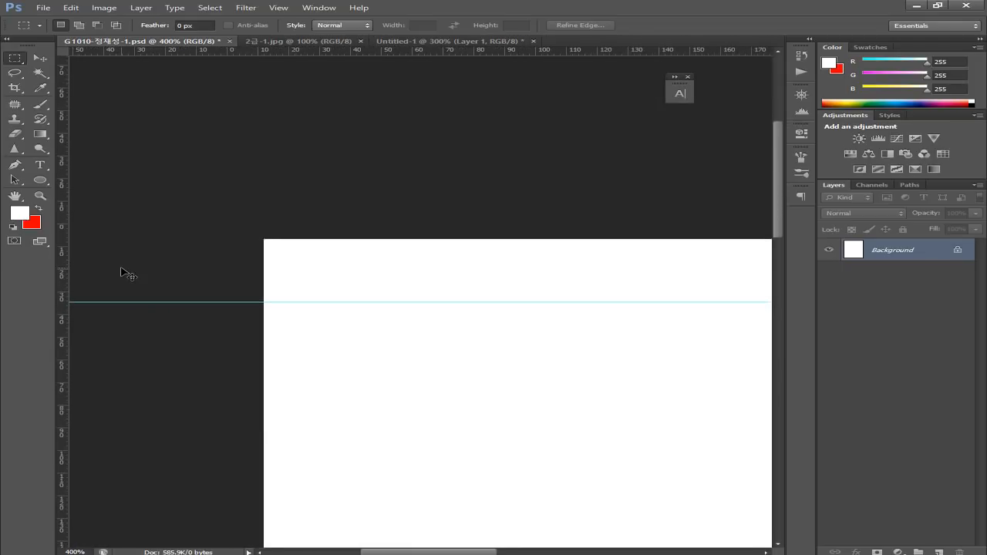
key("ctrl+minus")
left_click_drag(311, 355, 107, 270)
left_click_drag(256, 327, 244, 273)
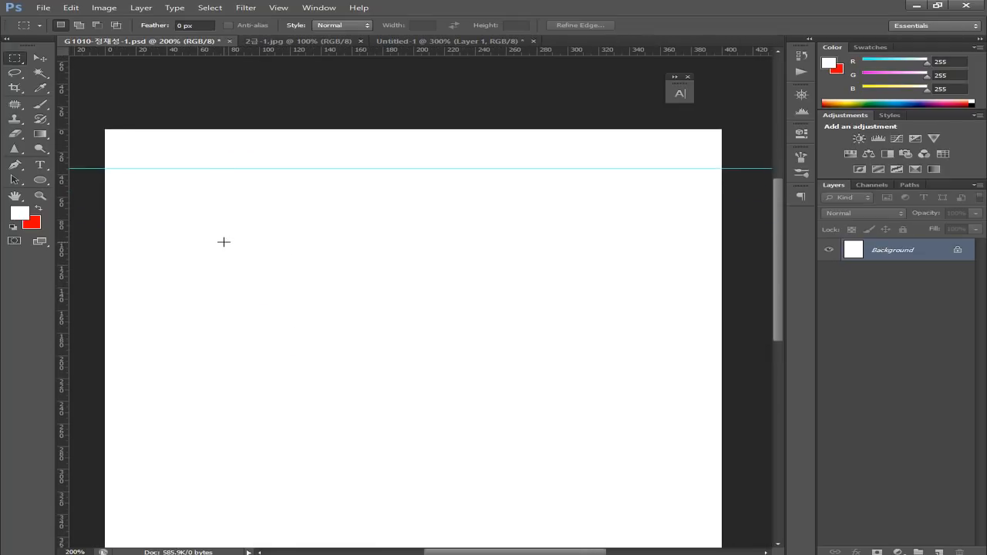
key("ctrl+minus")
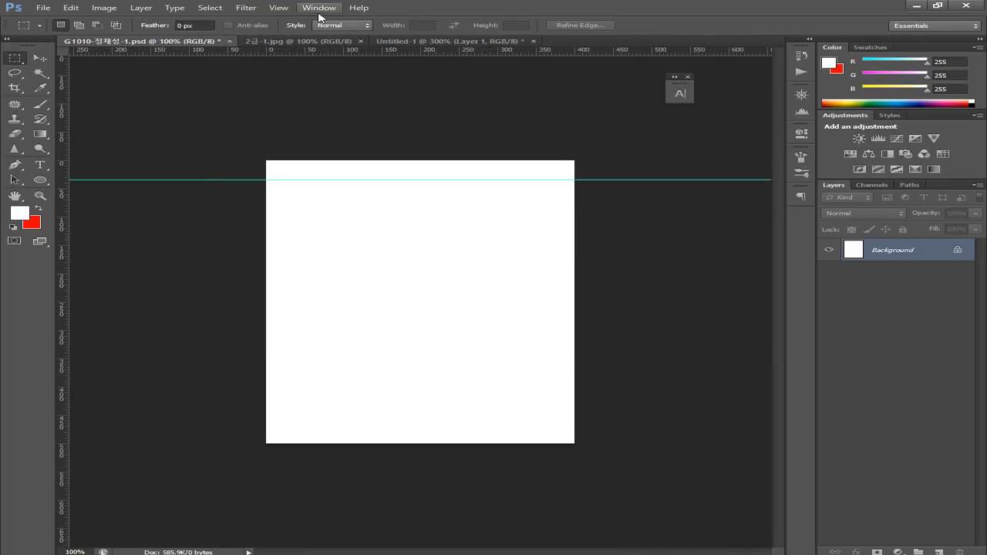
left_click(274, 41)
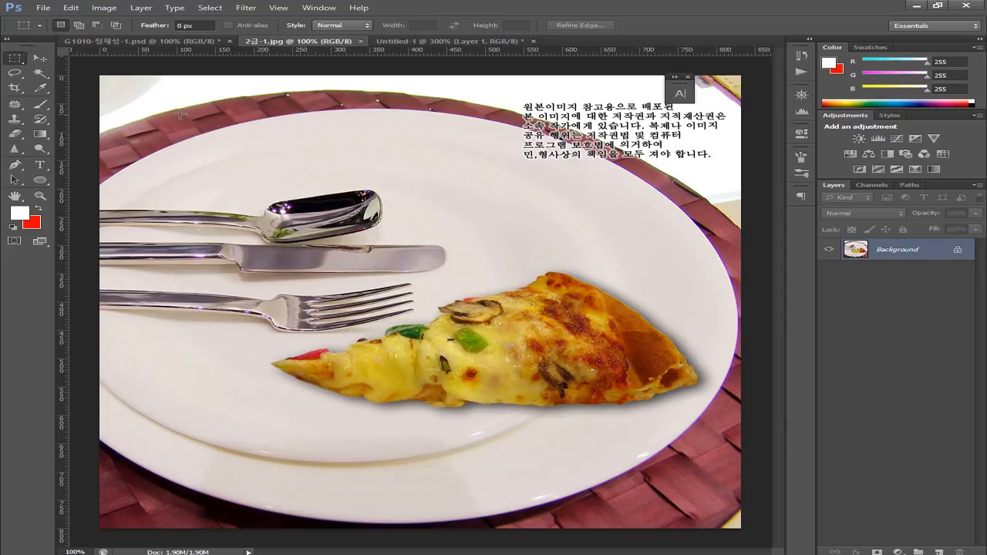
key("ctrl+a")
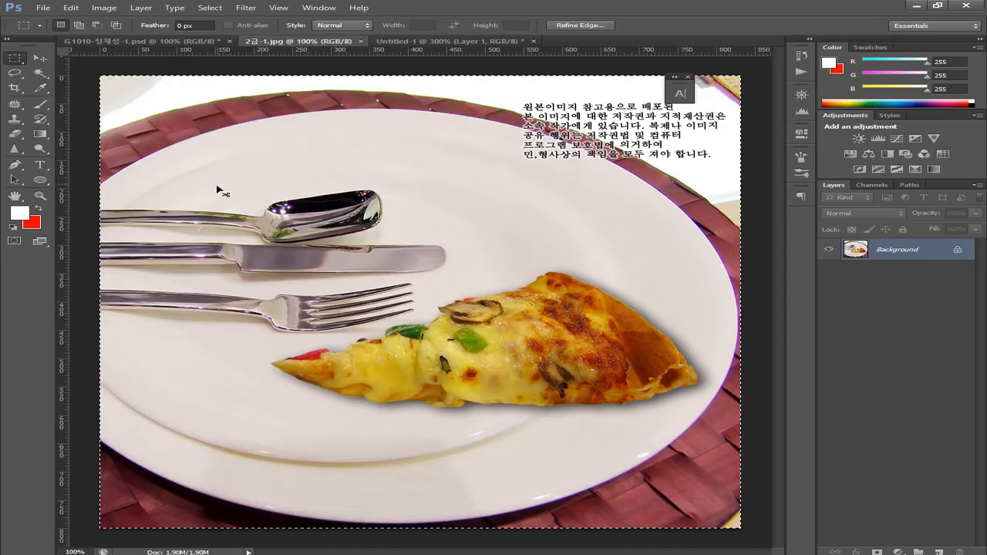
left_click(144, 43)
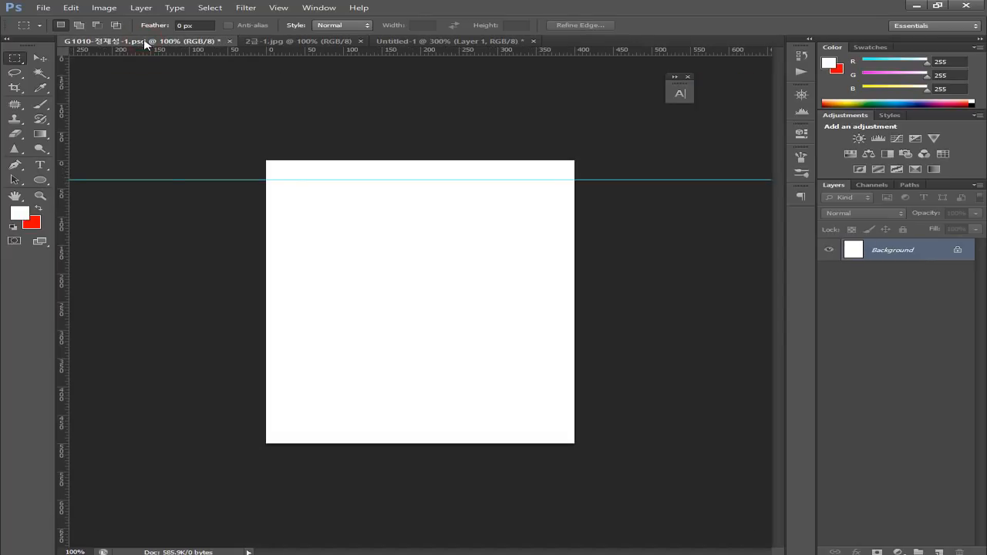
key("ctrl+v")
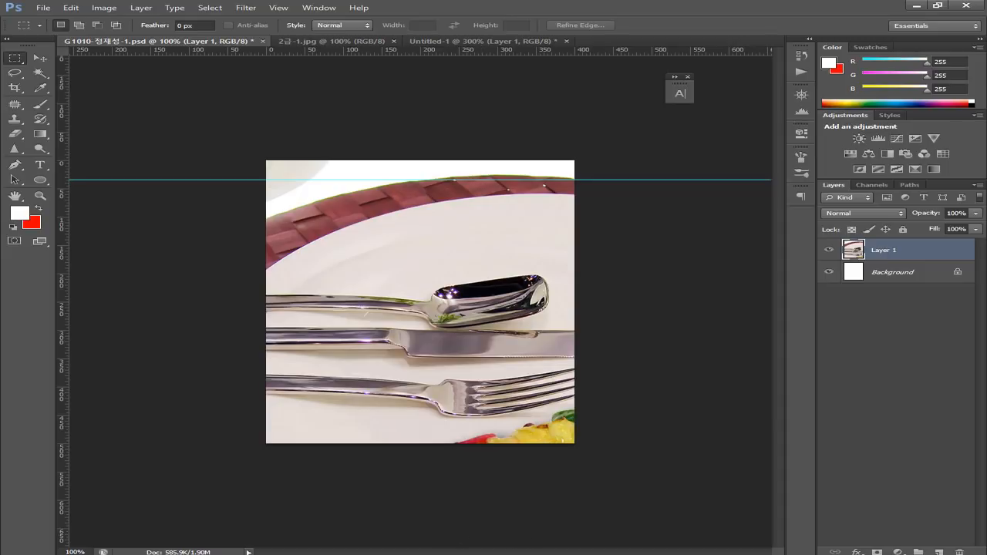
Check the sample output in the GP02-2A(A4) PDF and flip the pasted photo horizontally to match
left_click(366, 554)
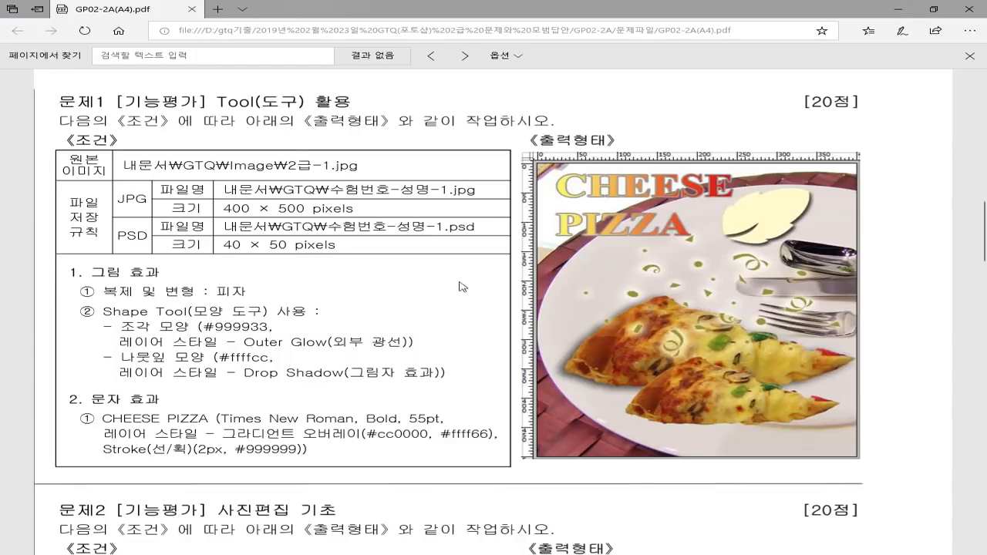
left_click(346, 554)
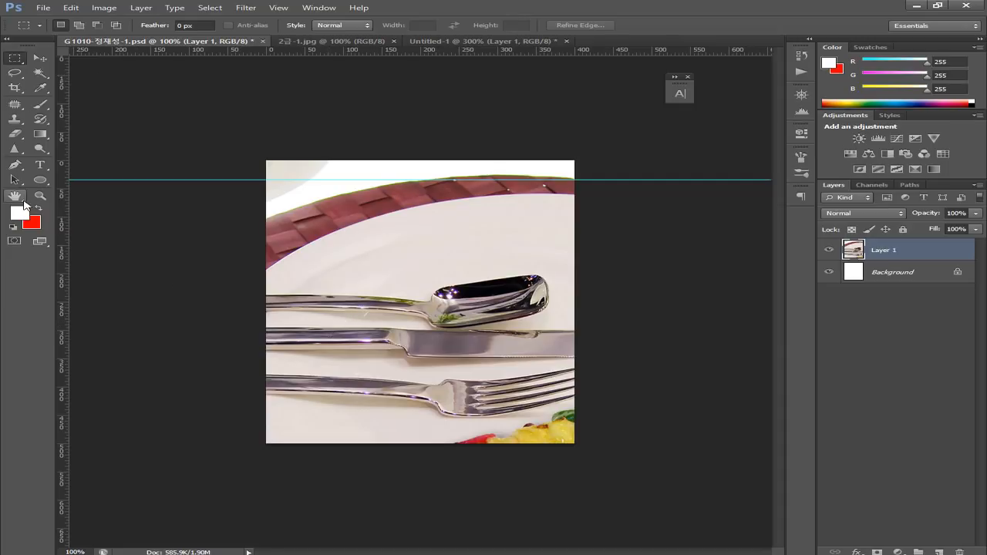
left_click(70, 7)
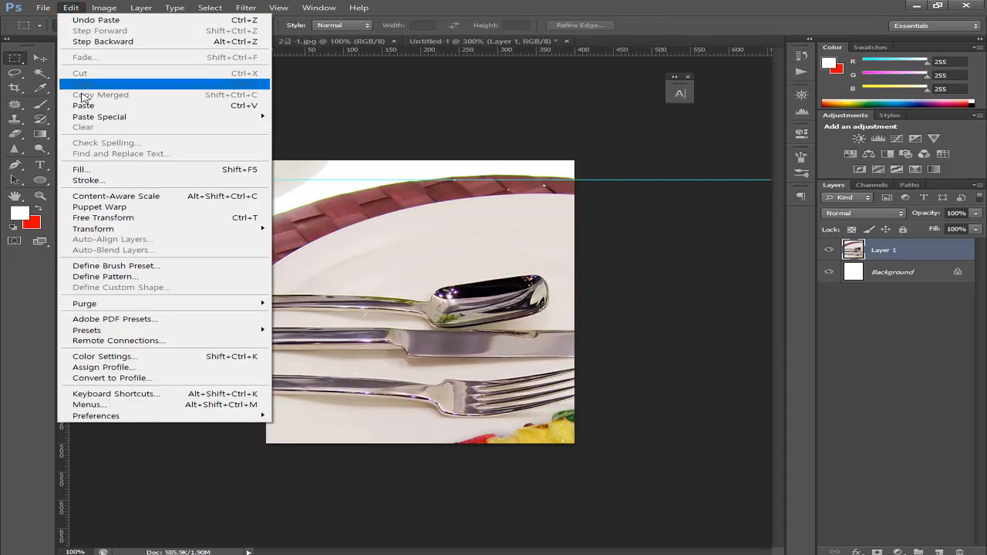
mouse_move(132, 227)
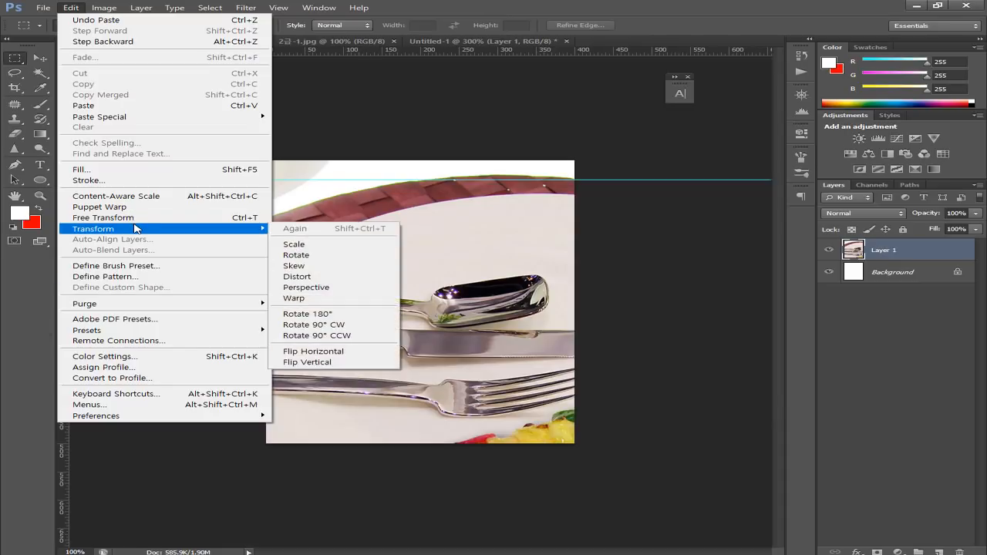
left_click(316, 353)
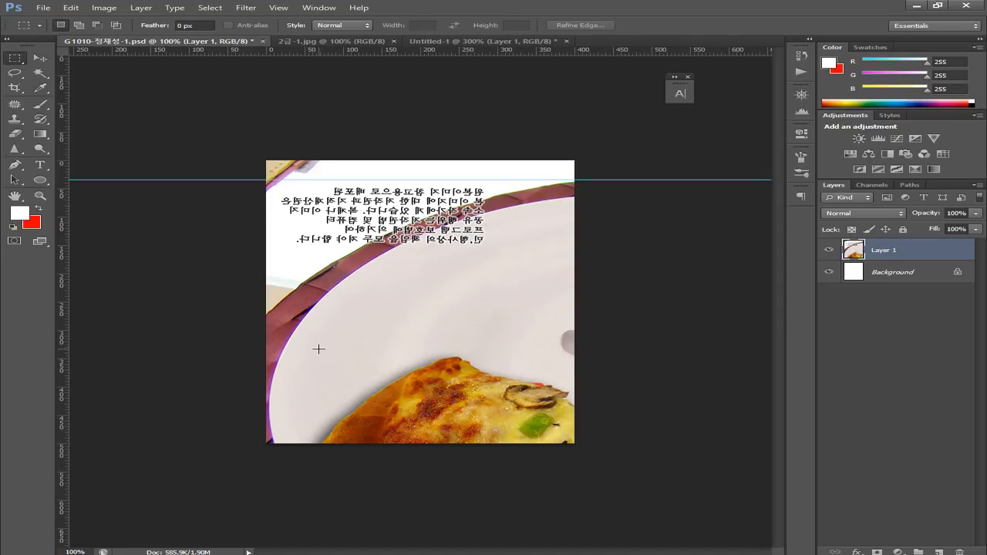
Scale the flipped photo proportionally to about 63% (523 × 503 px) and align its top-left corner with the canvas corner
left_click(38, 59)
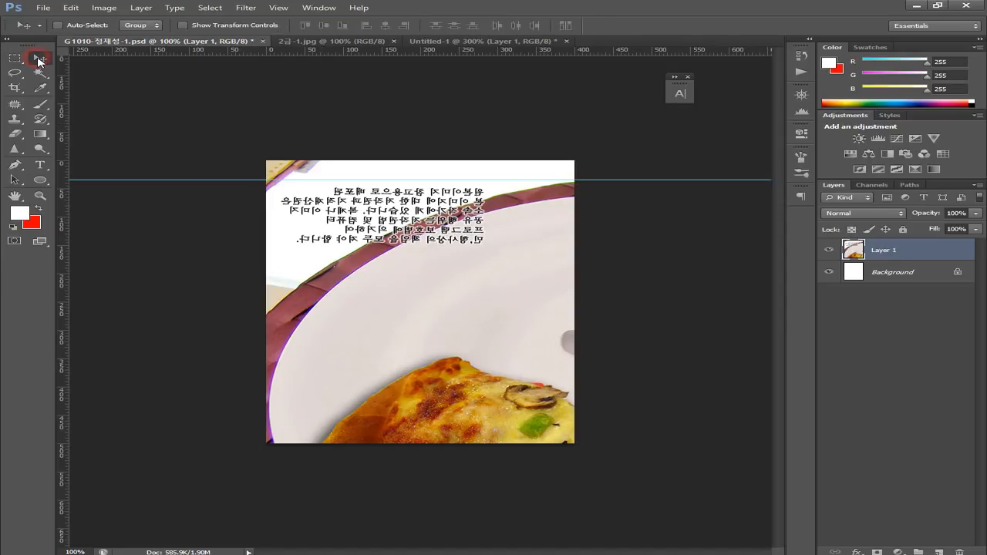
left_click_drag(463, 431, 417, 406)
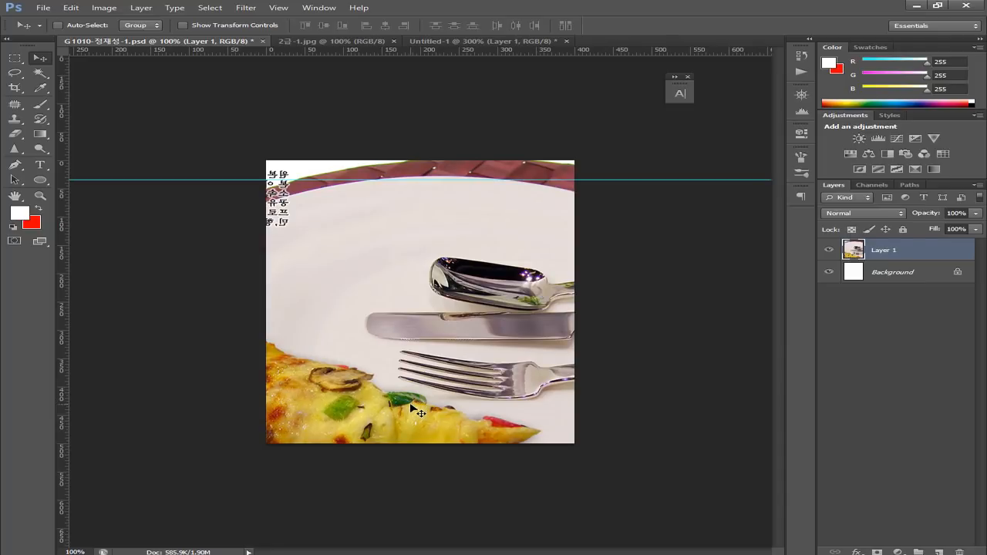
key("ctrl+t")
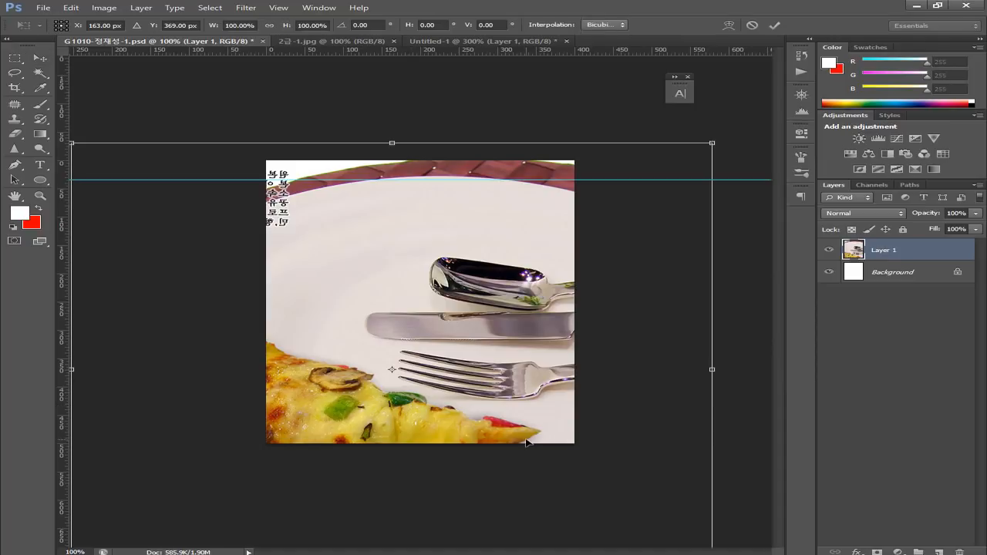
key("ctrl+minus")
key("ctrl+minus")
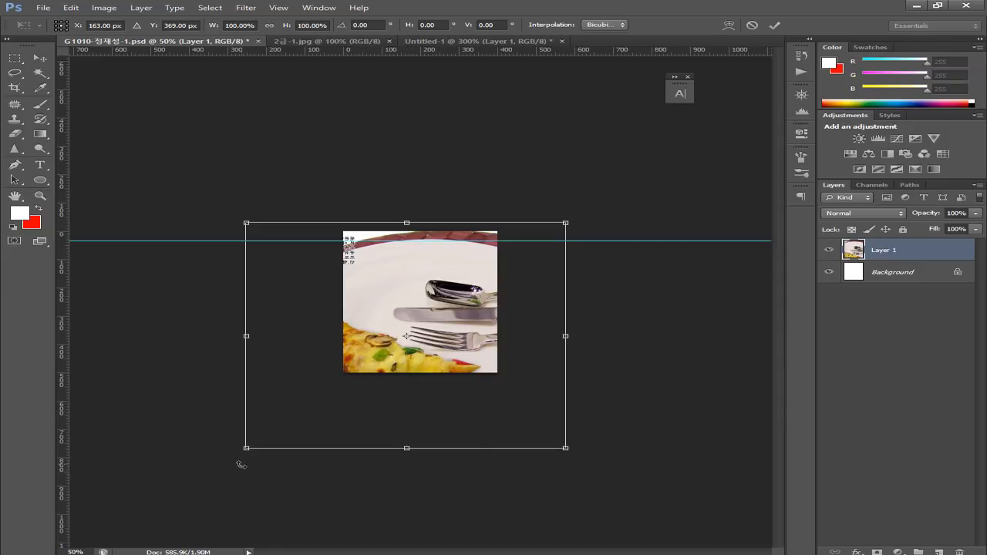
left_click_drag(248, 451, 367, 394)
mouse_move(419, 361)
left_mouse_down()
mouse_move(420, 344)
mouse_move(422, 352)
left_mouse_up()
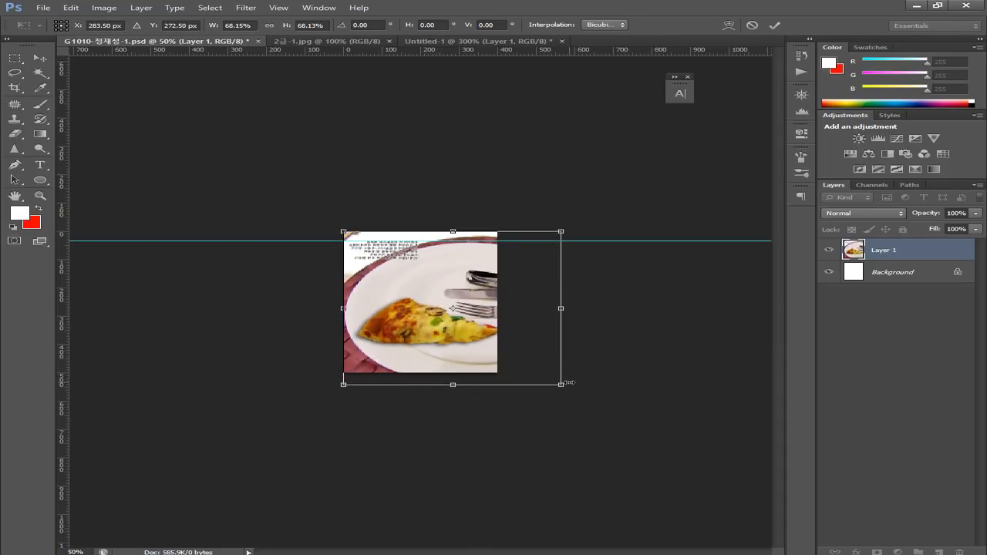
left_click_drag(566, 388, 545, 376)
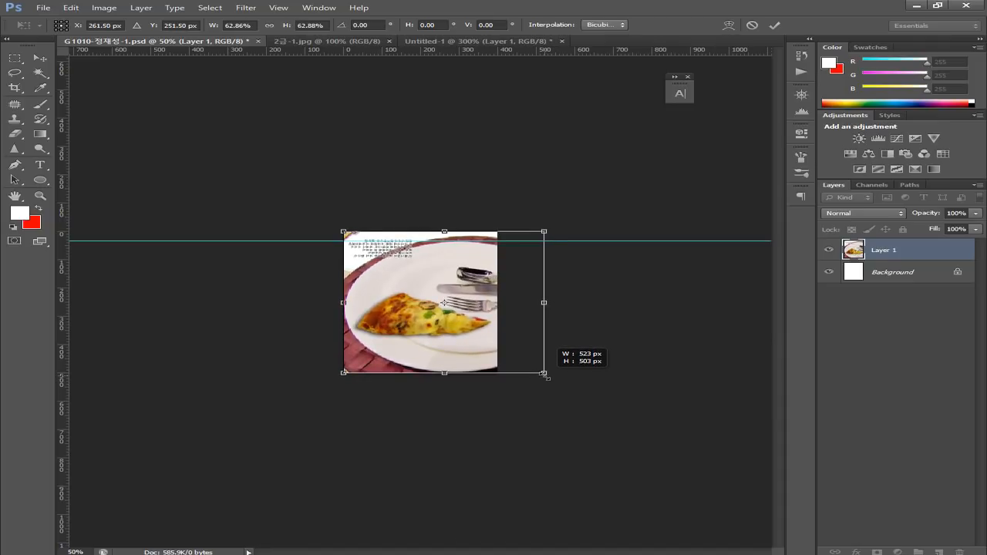
left_click_drag(545, 375, 545, 375)
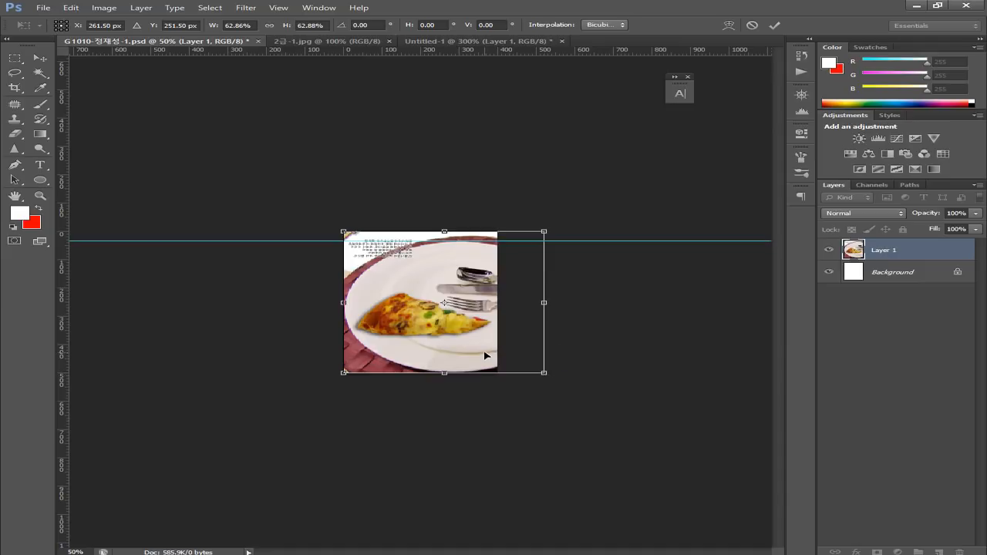
key("Return")
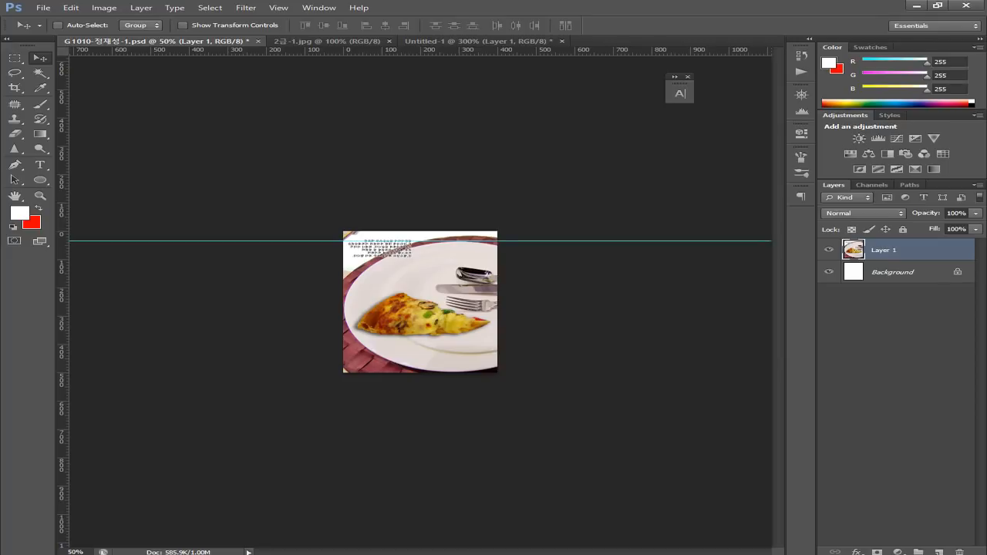
Compare with the enlarged sample output in the PDF and scale the photo up slightly from its top-left corner
key("alt+Tab")
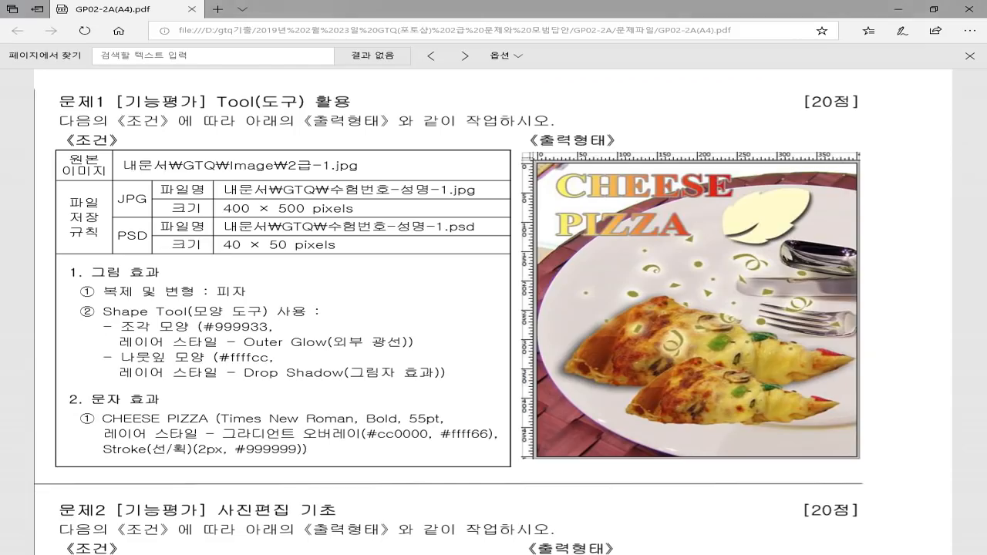
scroll(593, 393, "up", 2)
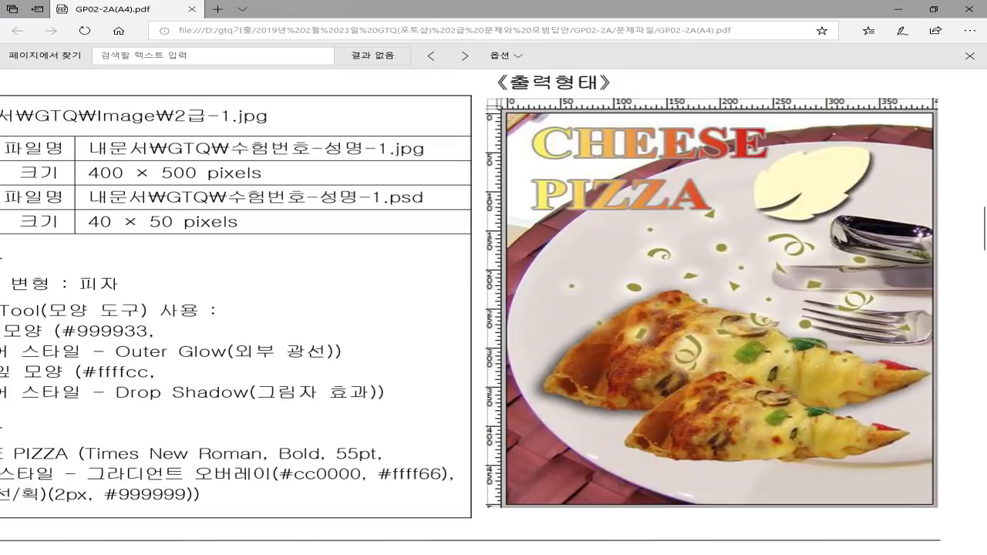
left_click(450, 554)
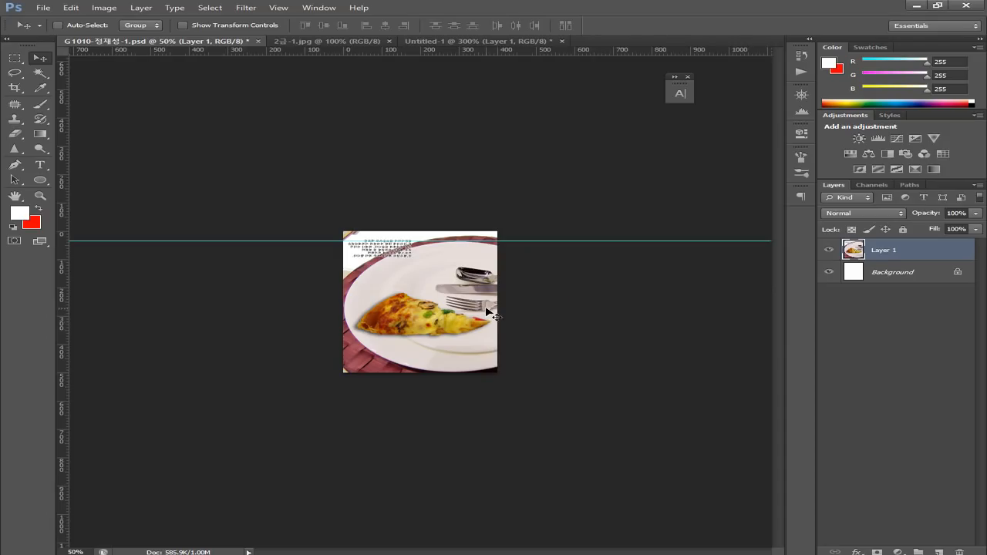
key("ctrl+plus")
key("ctrl+plus")
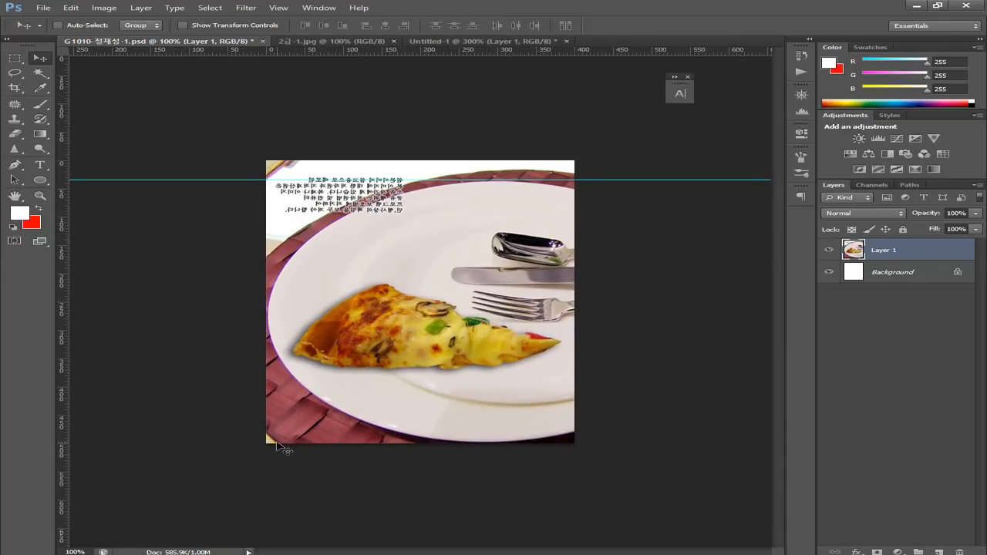
key("ctrl+t")
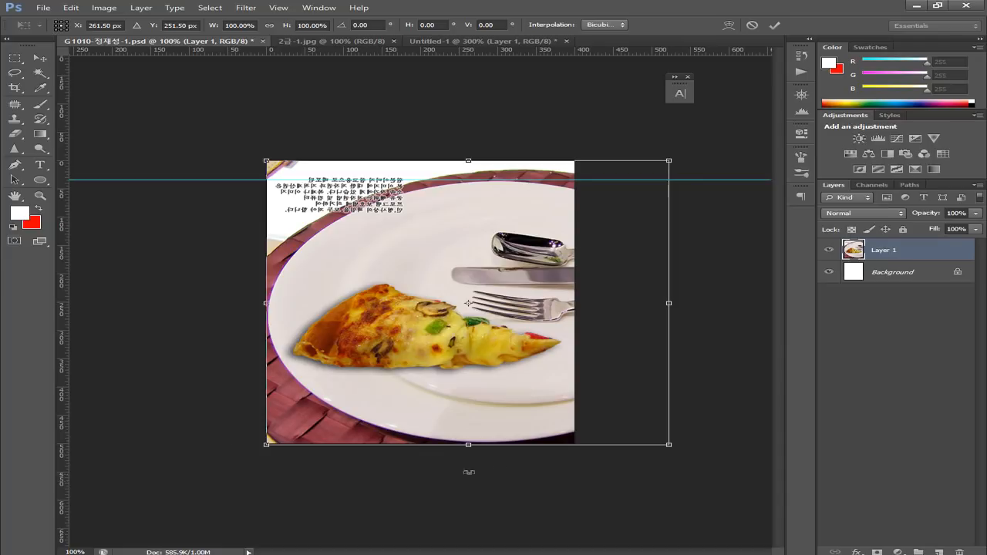
mouse_move(671, 455)
left_mouse_down()
mouse_move(679, 461)
mouse_move(669, 460)
left_mouse_up()
double_click(619, 419)
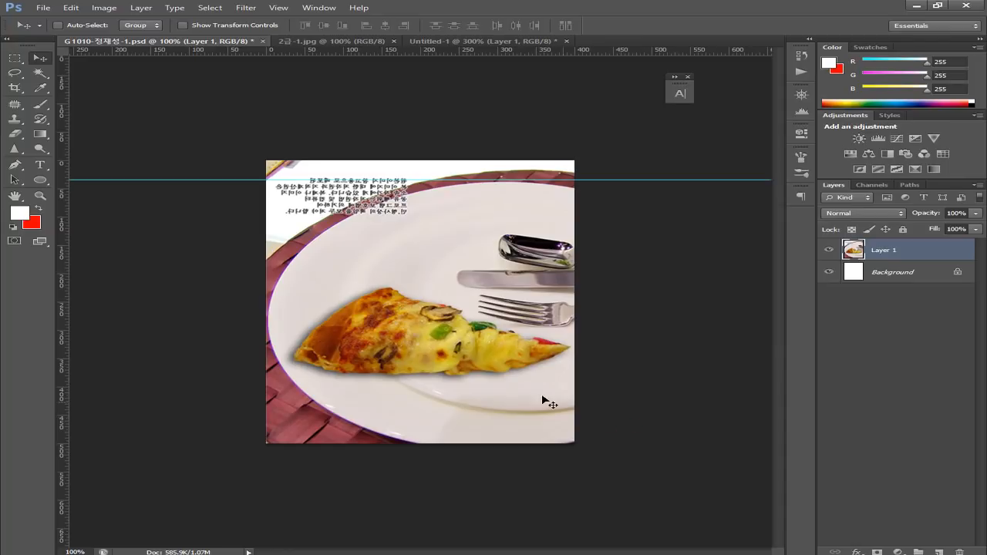
Nudge the photo layer about 3 px to the left and check its placement against the PDF's sample output
key("Left")
key("Left")
key("Left")
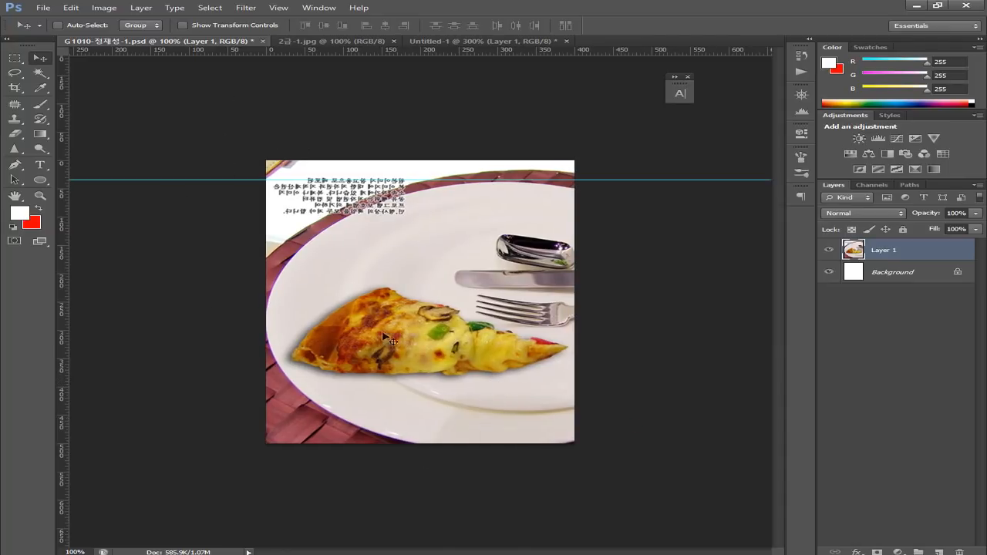
key("alt+Tab")
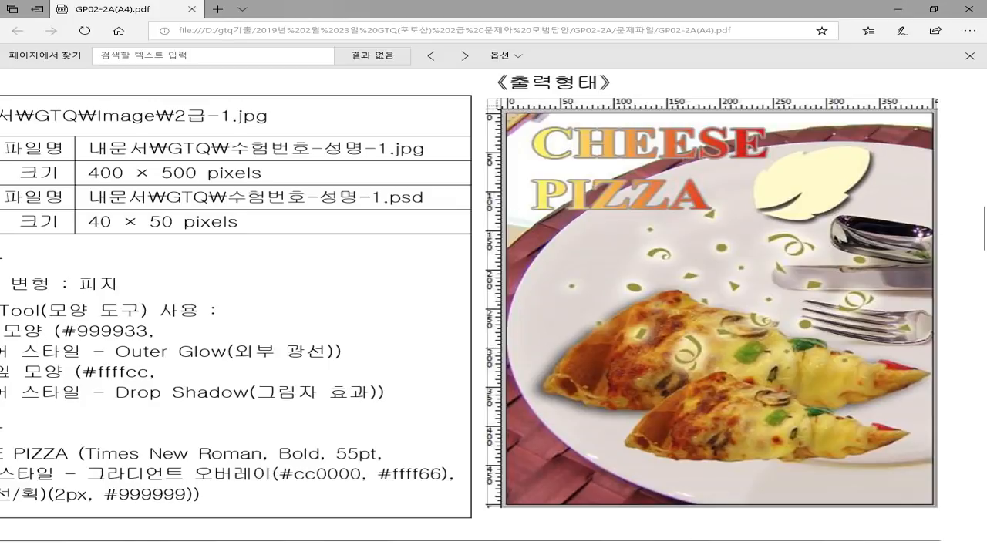
mouse_move(474, 554)
left_click(474, 505)
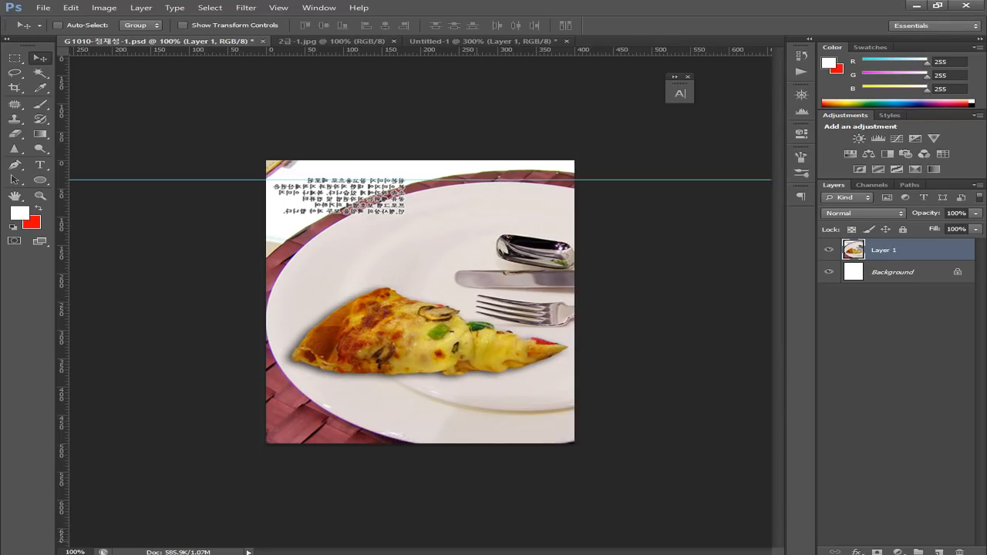
Move the photo layer up about 3 px, checking the canvas's upper-left area at high magnification
key("ctrl+plus")
key("ctrl+plus")
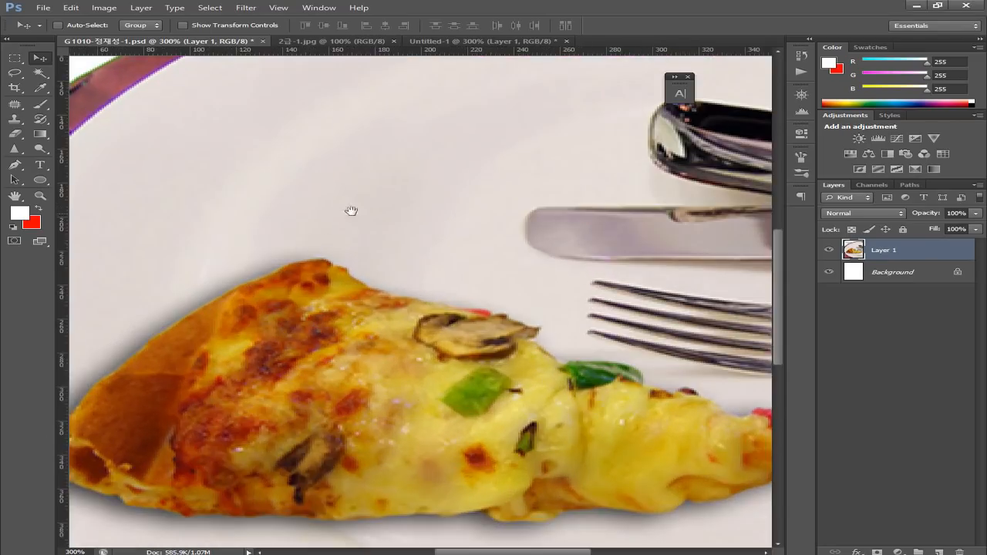
left_click_drag(361, 192, 340, 395)
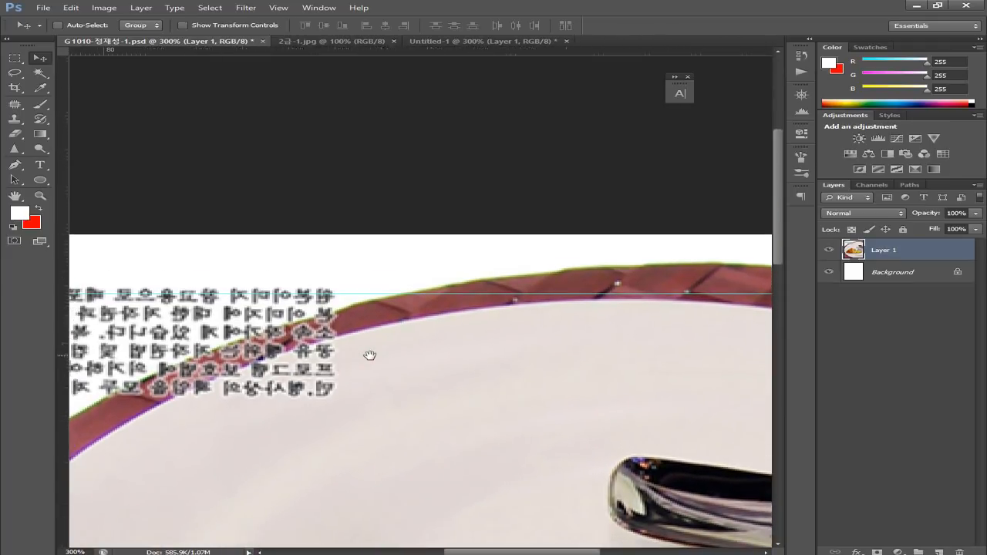
left_click_drag(446, 379, 448, 371)
left_click_drag(352, 419, 501, 429)
left_click_drag(349, 425, 385, 431)
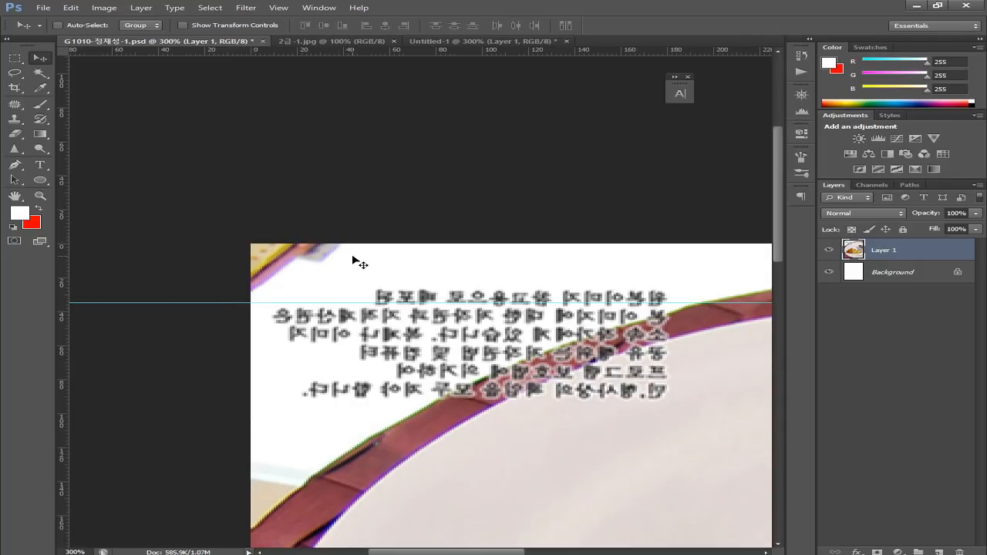
key("ctrl+1")
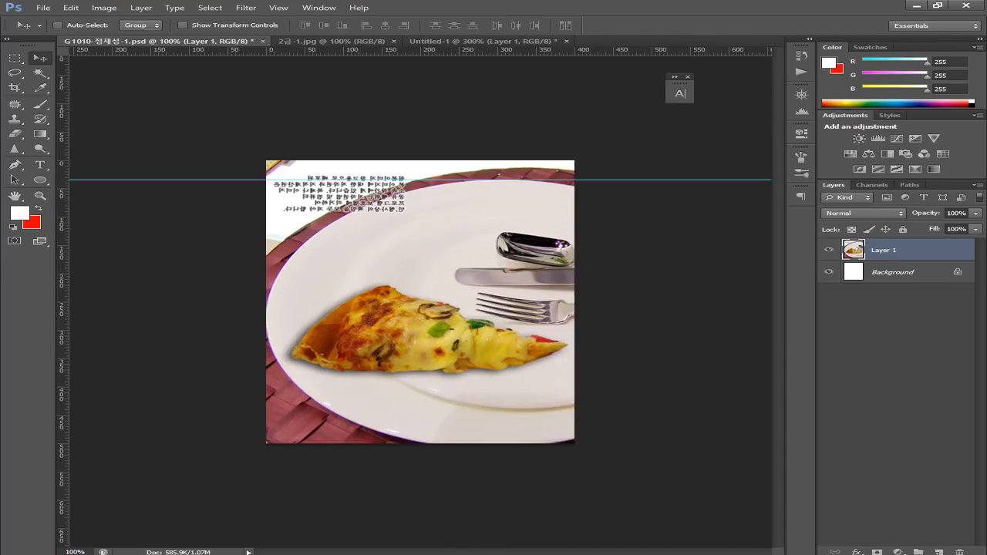
Compare the photo with the sample output in the GP02-2A(A4) PDF and scale it up slightly from its top-left corner
key("alt+Tab")
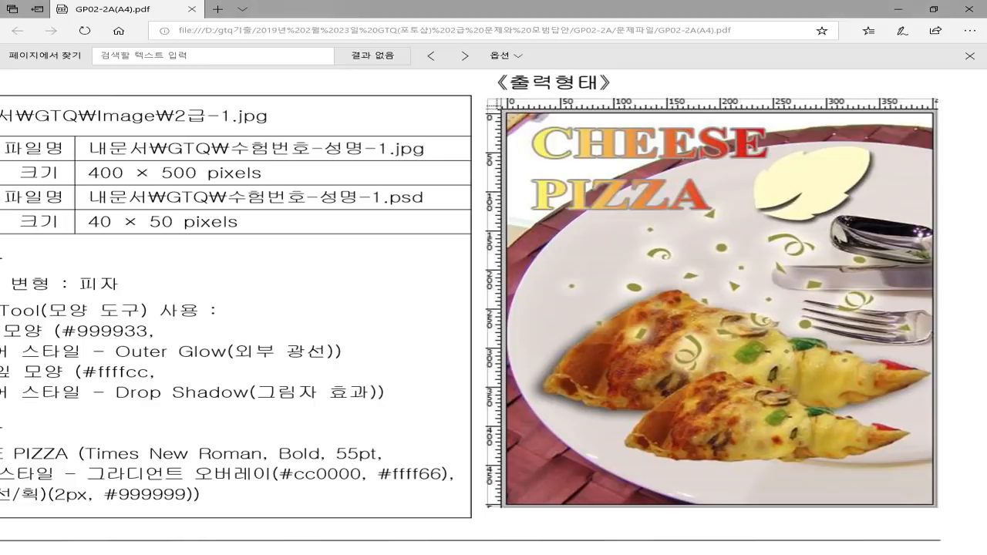
key("alt+Tab")
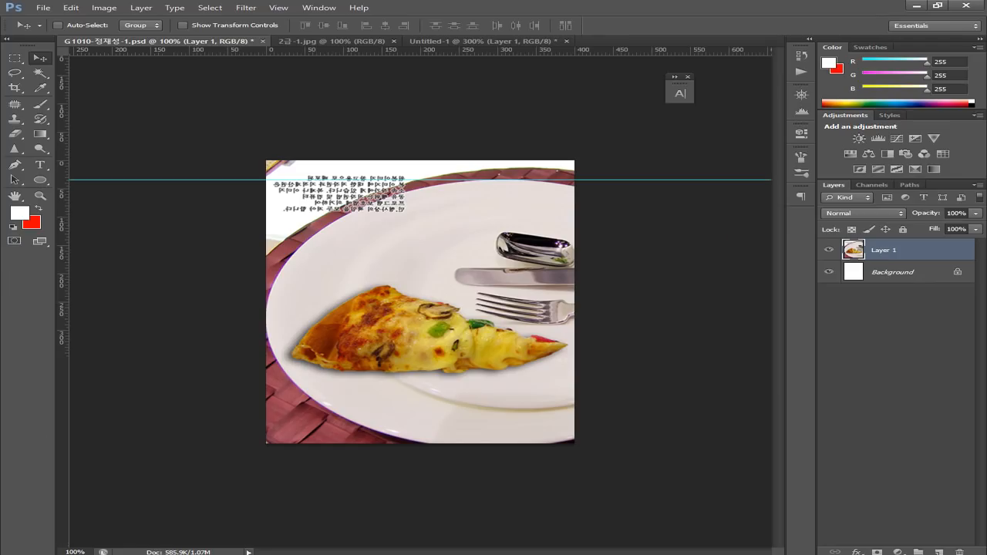
key("alt+Tab")
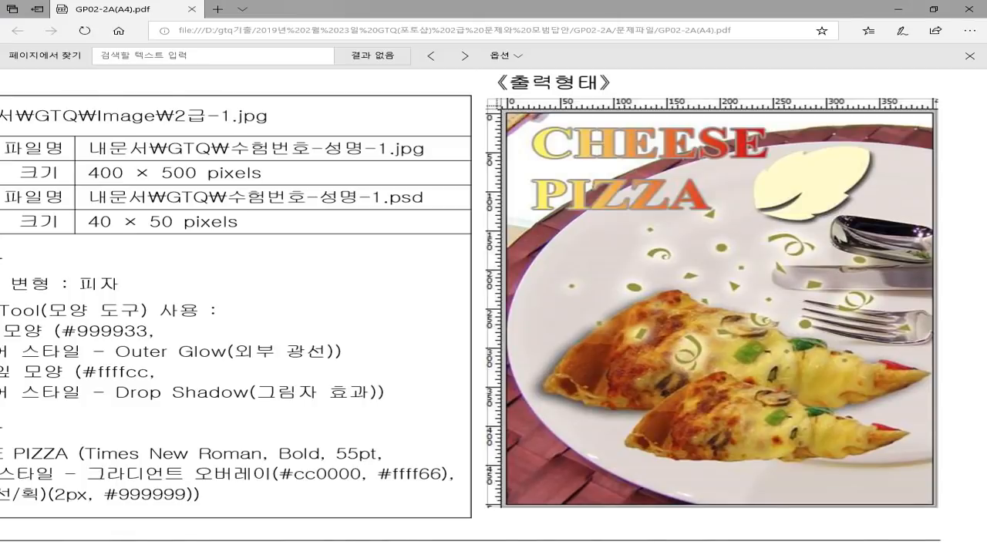
key("alt+Tab")
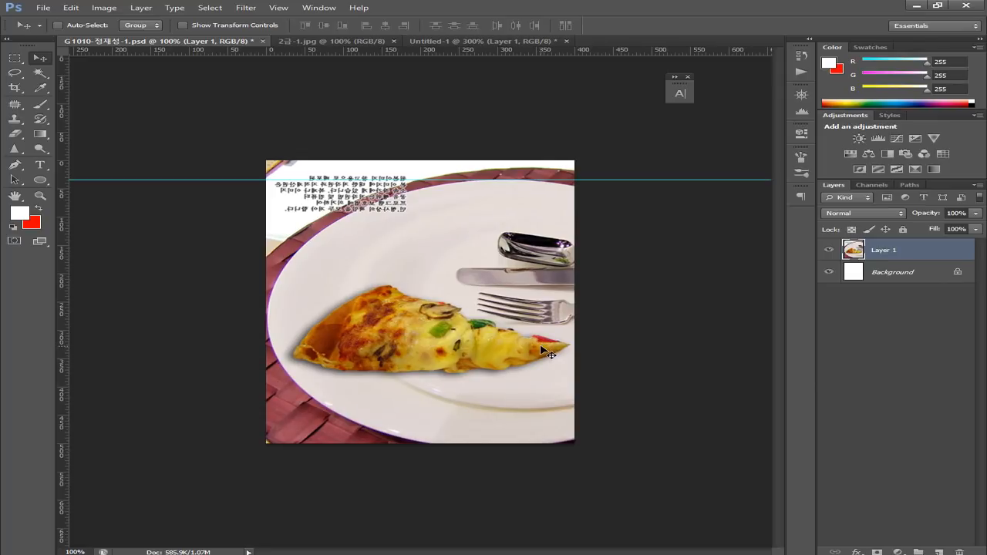
key("ctrl+t")
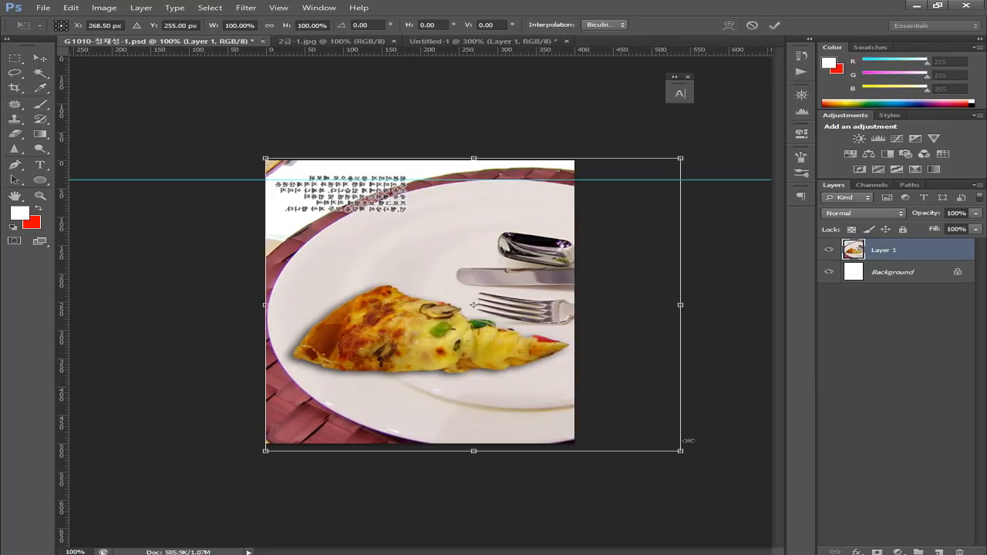
left_click_drag(678, 450, 683, 454)
key("Return")
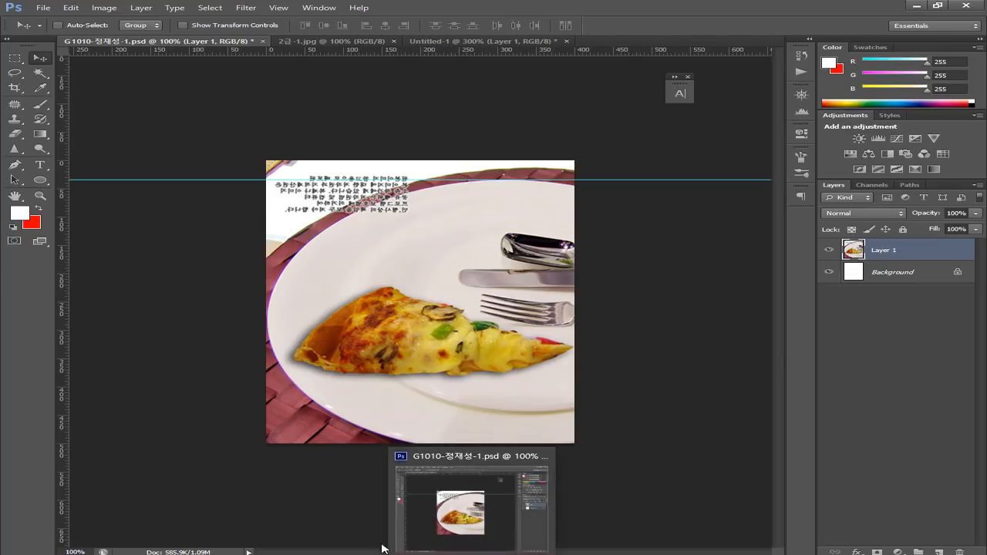
Measure from the spoon's top edge to the fork's bottom edge in Untitled-1 with a horizontal guide, leaving it at the fork's bottom
left_click(449, 41)
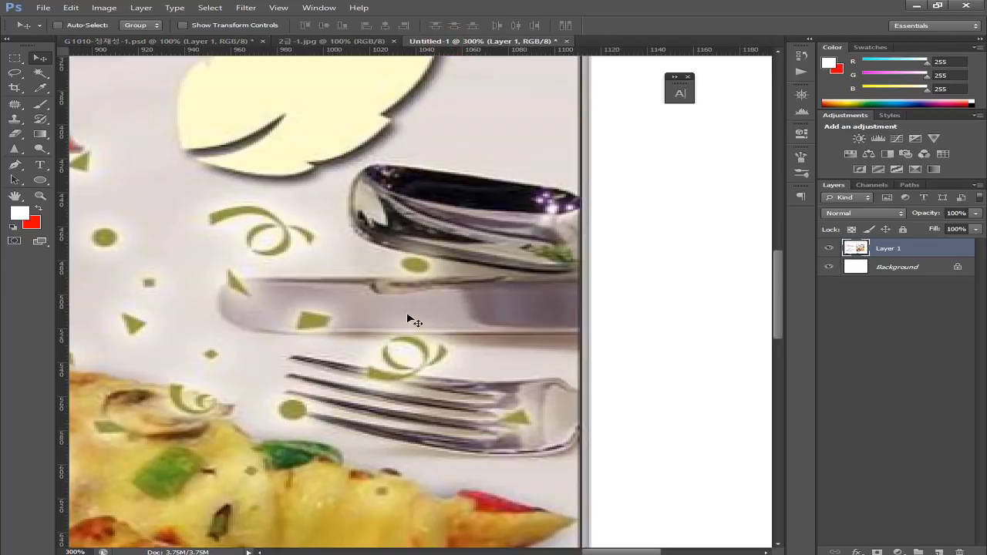
left_click_drag(474, 51, 489, 165)
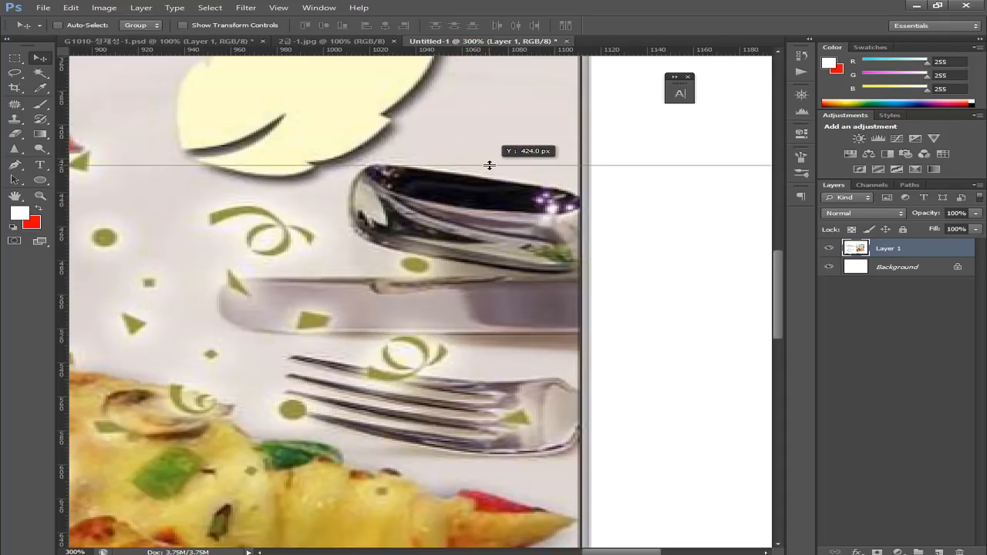
left_click_drag(489, 165, 488, 459)
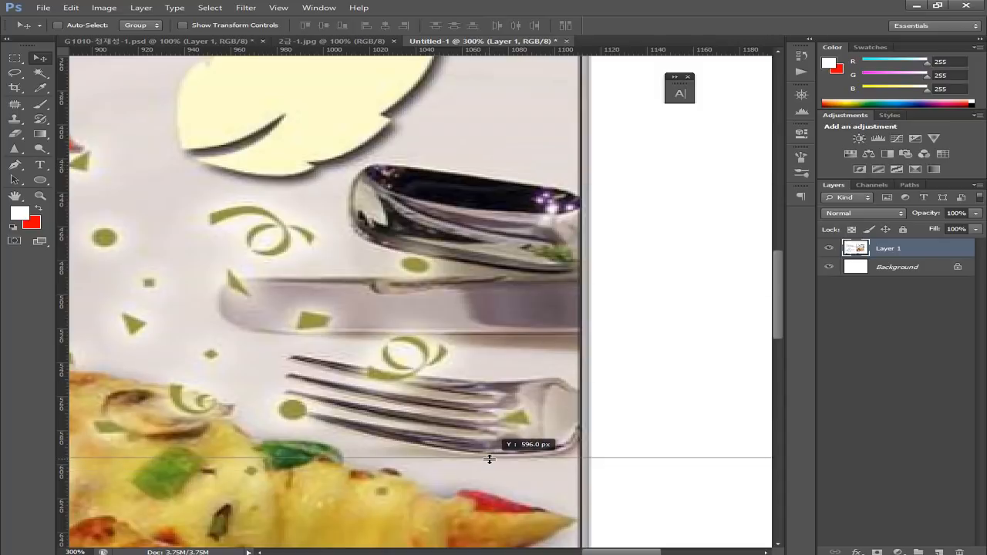
left_click_drag(489, 459, 600, 165)
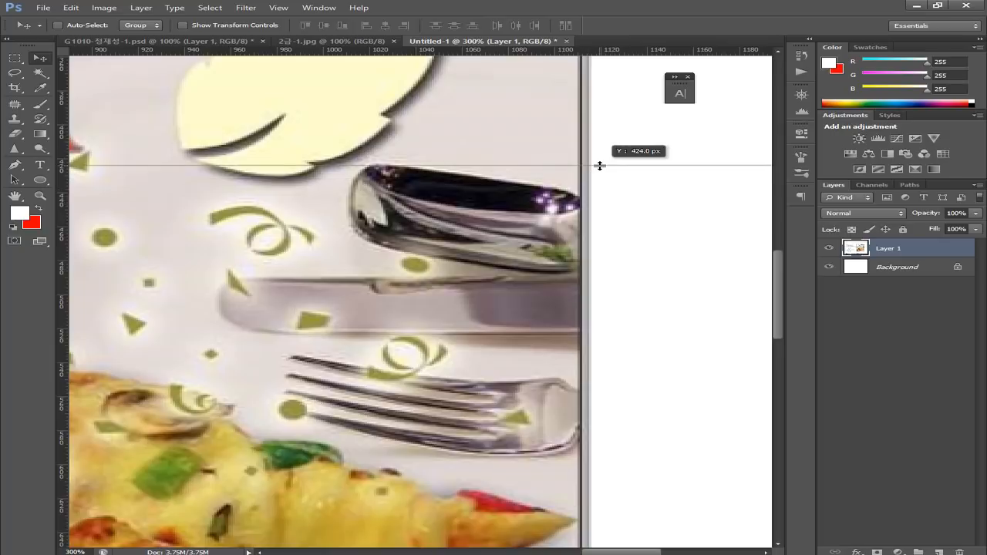
left_click_drag(600, 165, 600, 165)
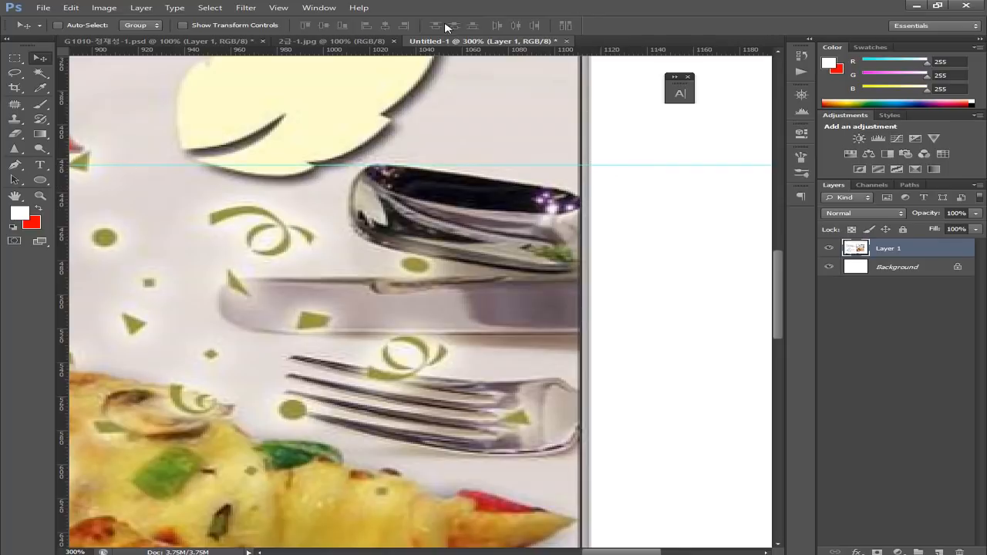
left_click_drag(585, 166, 610, 455)
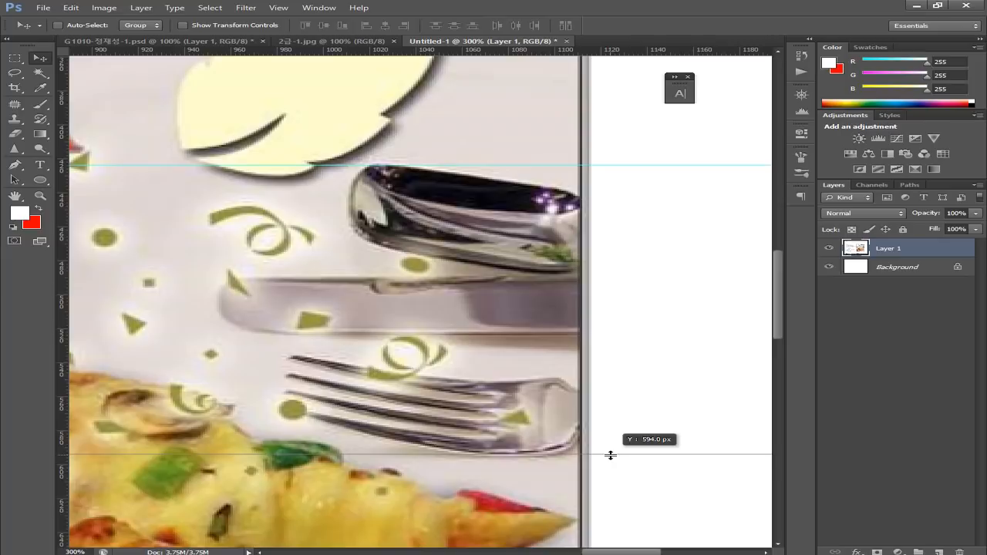
left_click_drag(611, 456, 612, 454)
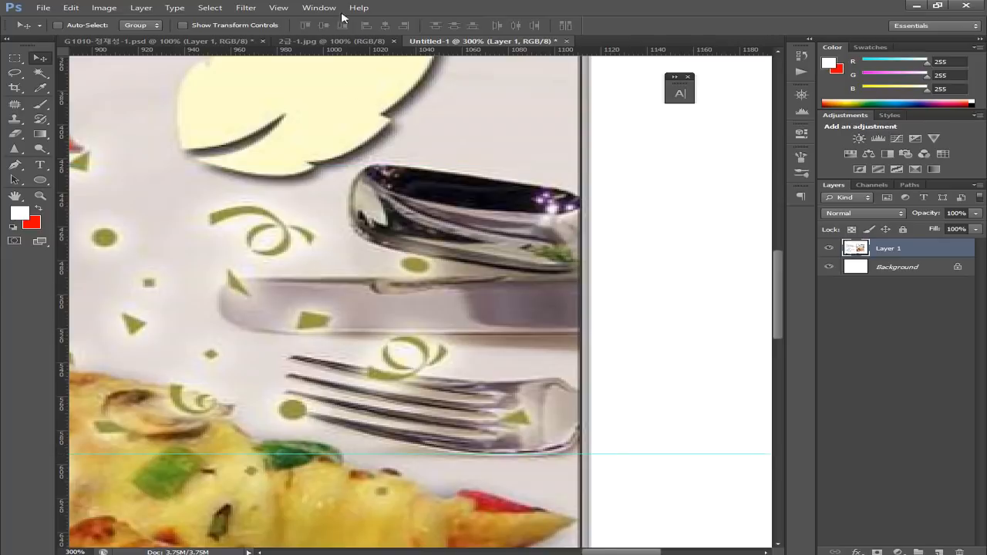
Return to the exam document and place a horizontal guide at Y 128 px along the spoon's top edge
left_click(188, 41)
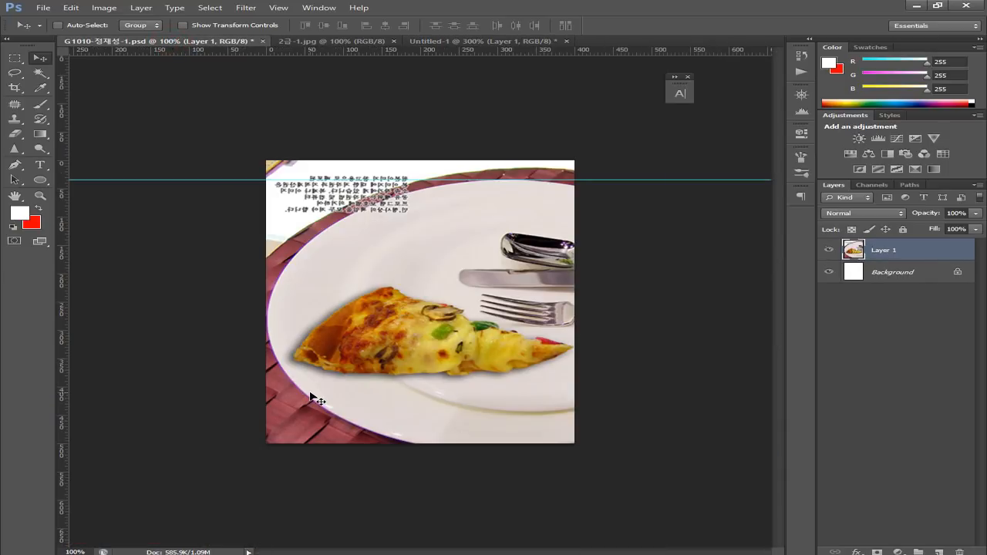
key("ctrl+plus")
key("ctrl+plus")
left_click_drag(257, 315, 217, 354)
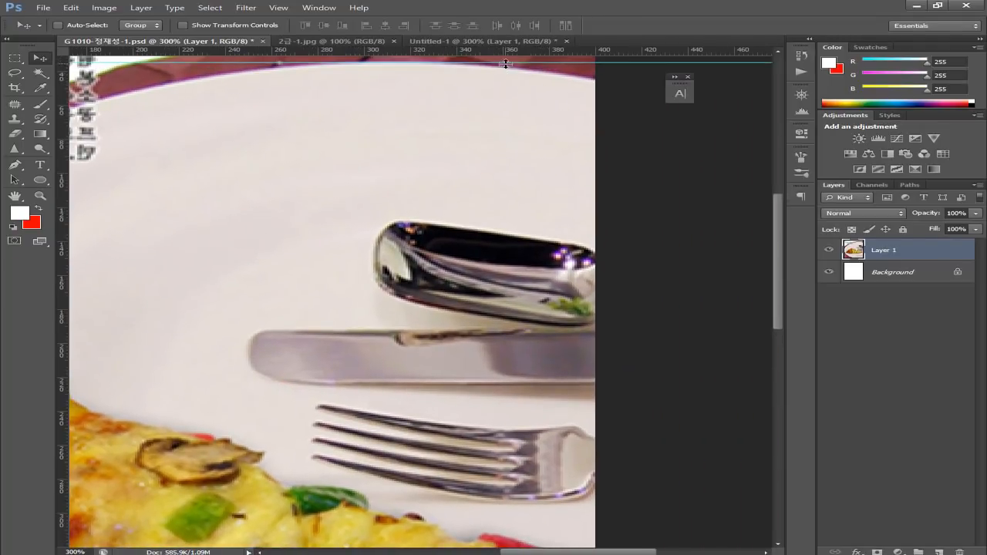
left_click_drag(522, 52, 597, 220)
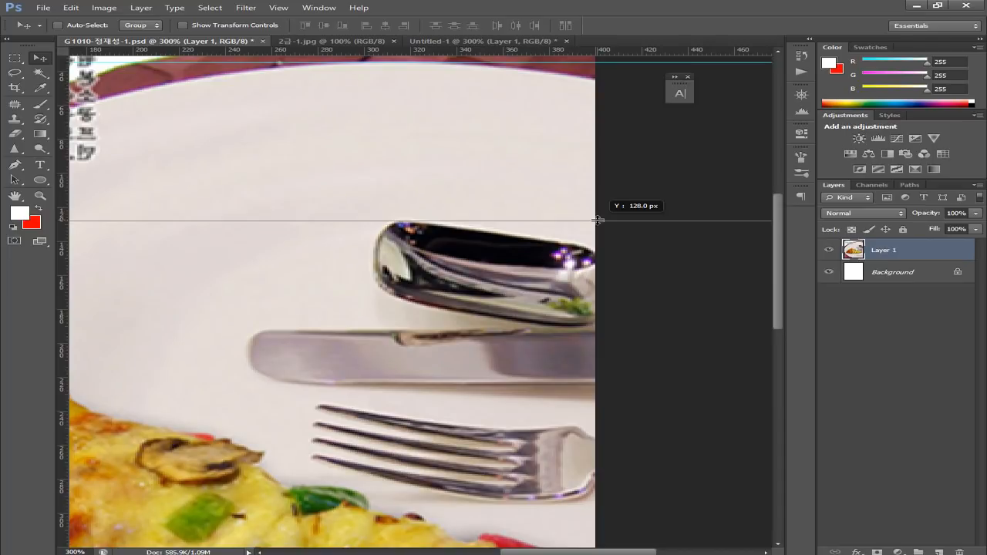
left_click_drag(597, 220, 598, 220)
Add a horizontal guide along the spoon's top edge in Untitled-1 and check its position against the sample output's ruler
left_click(483, 44)
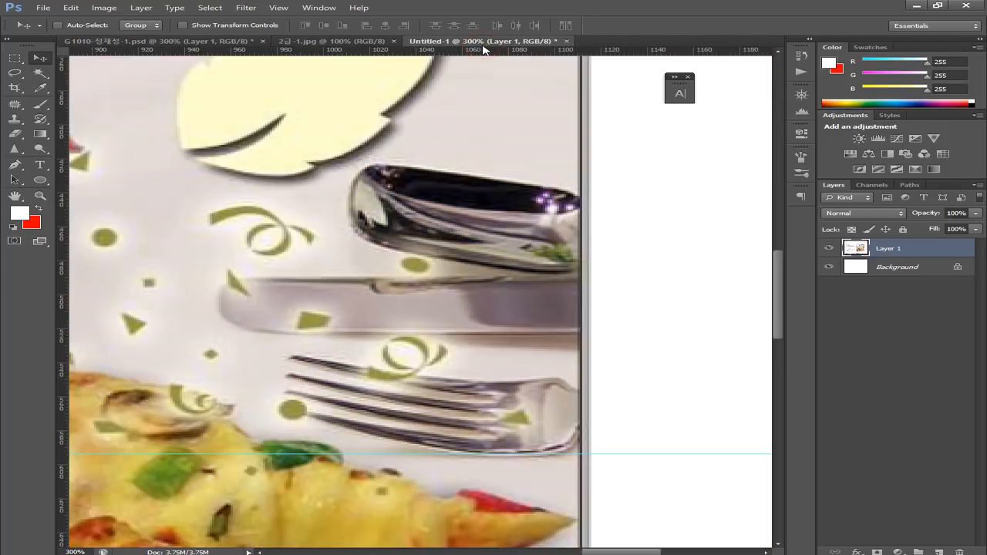
left_click_drag(437, 283, 444, 363)
left_click_drag(450, 255, 445, 396)
left_click_drag(447, 339, 636, 492)
left_click_drag(498, 375, 504, 298)
left_click_drag(485, 390, 462, 289)
left_click_drag(455, 389, 567, 396)
left_click_drag(312, 486, 500, 378)
left_click_drag(447, 398, 335, 408)
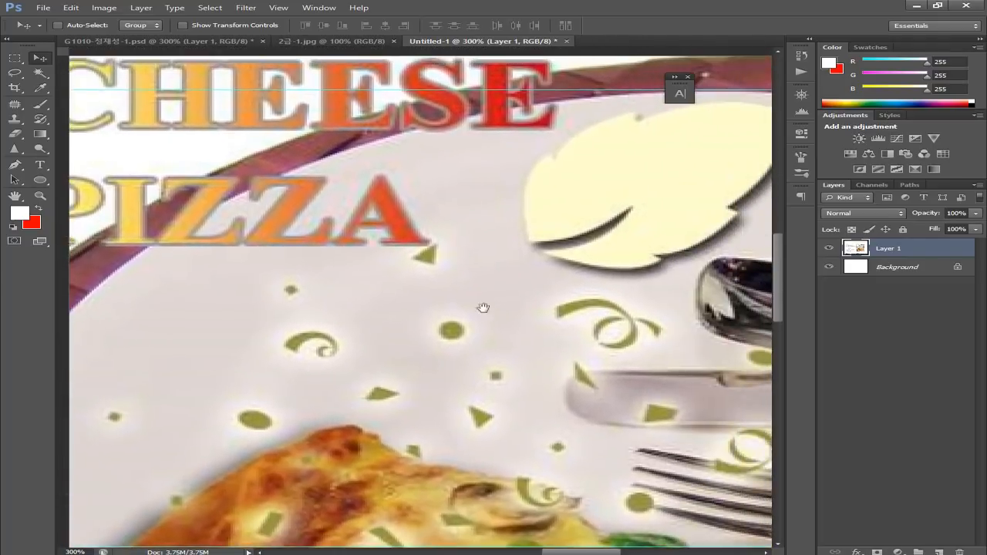
left_click_drag(623, 51, 653, 258)
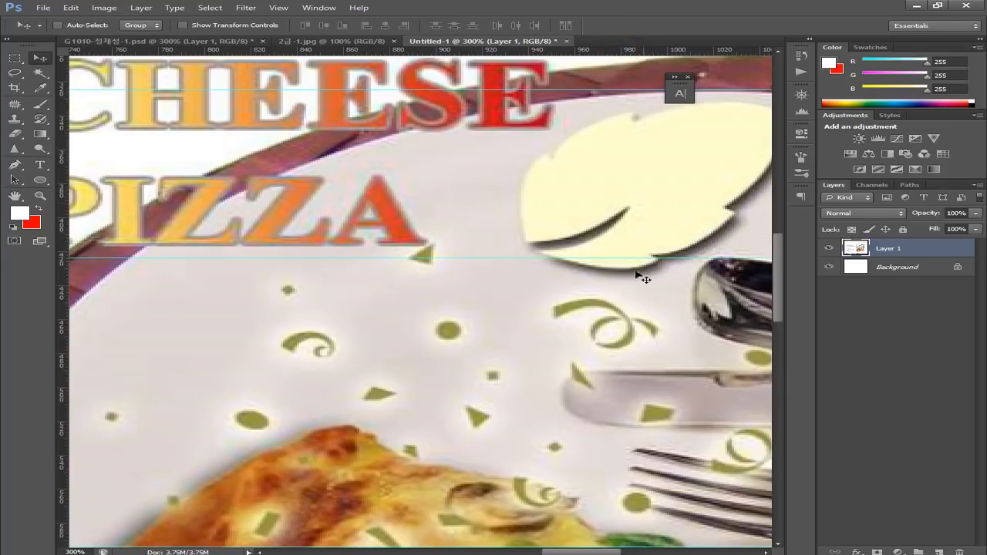
left_click_drag(552, 330, 709, 337)
left_click_drag(186, 369, 308, 364)
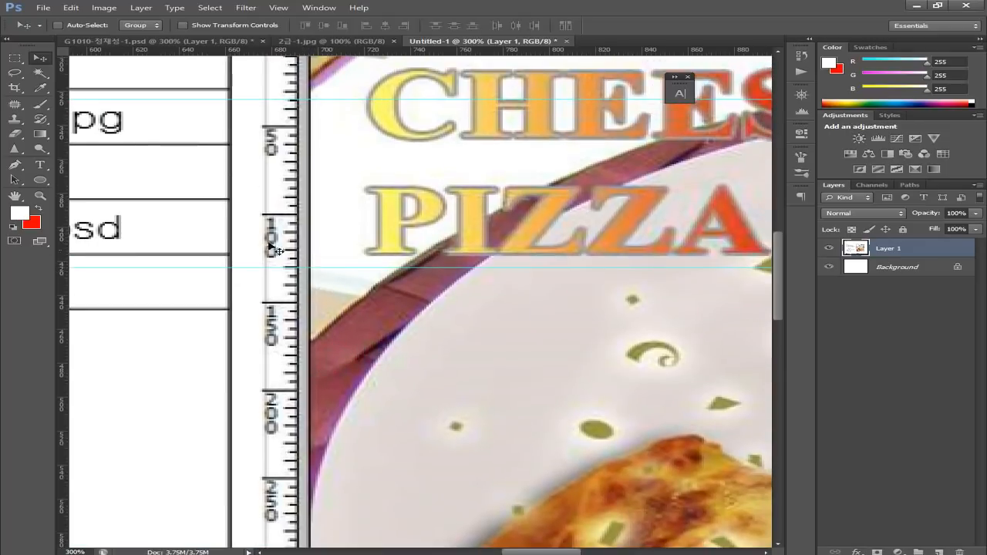
Examine how the guide in the exam document lines up with the spoon's top edge and the vertical ruler at different magnifications
left_click(159, 42)
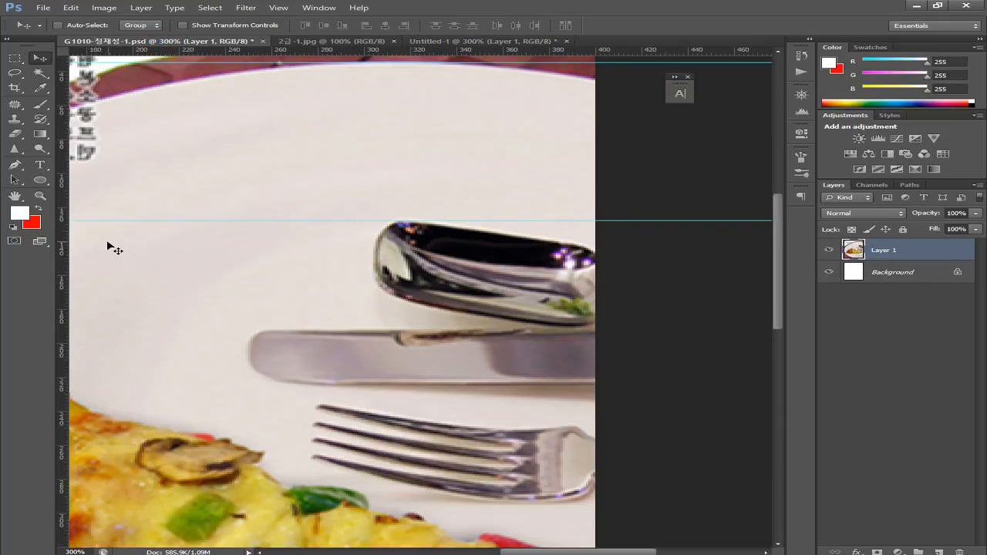
key("ctrl+plus")
key("ctrl+plus")
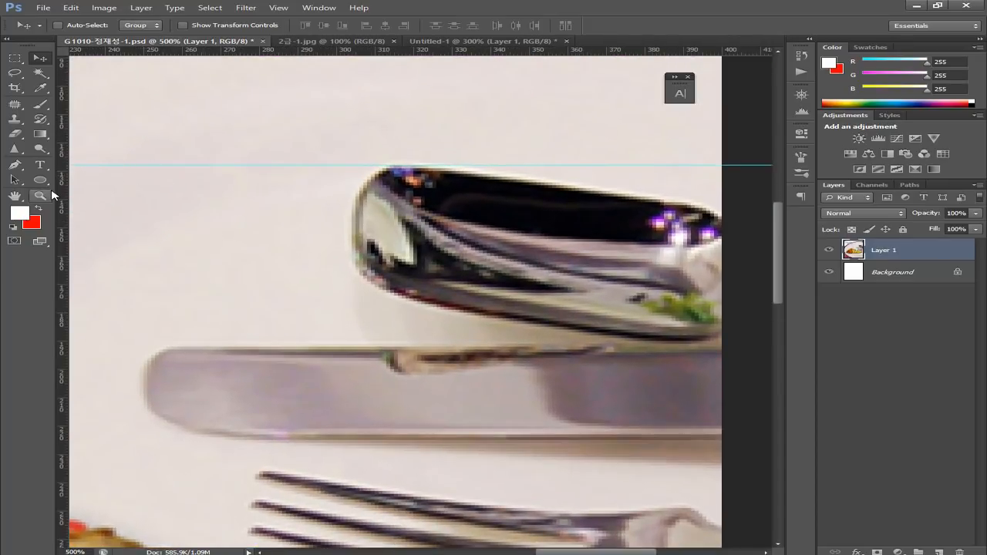
key("ctrl+plus")
left_click_drag(177, 180, 190, 207)
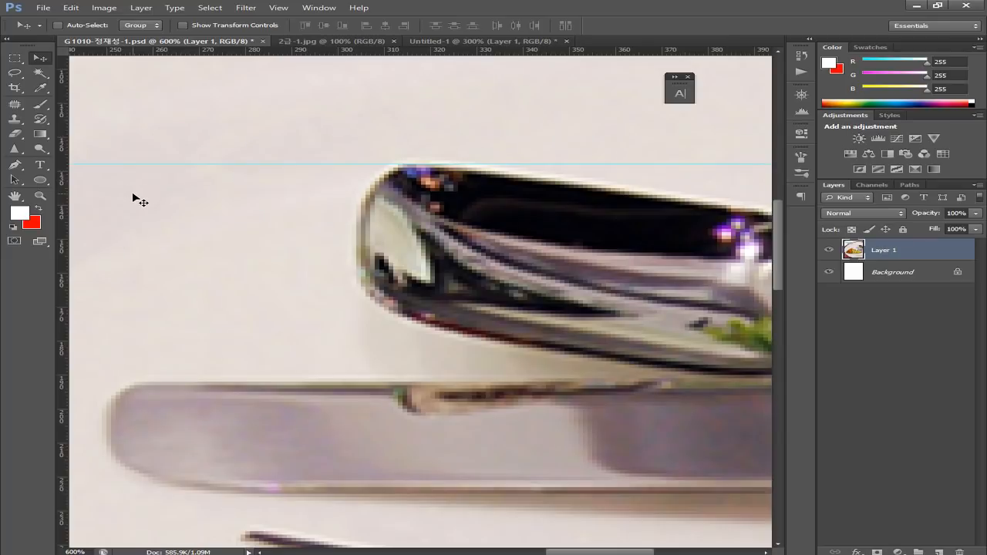
key("ctrl+plus")
key("ctrl+plus")
key("ctrl+plus")
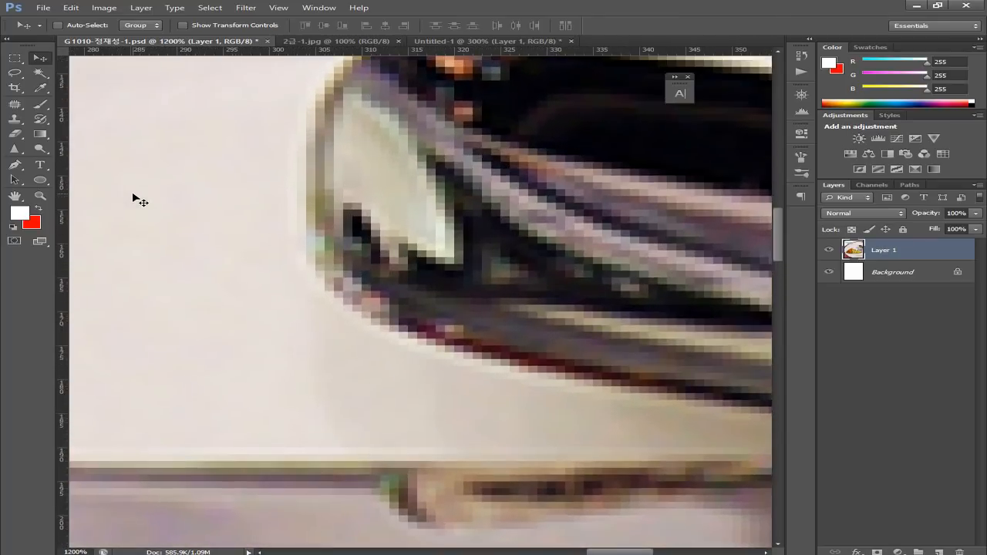
key("ctrl+plus")
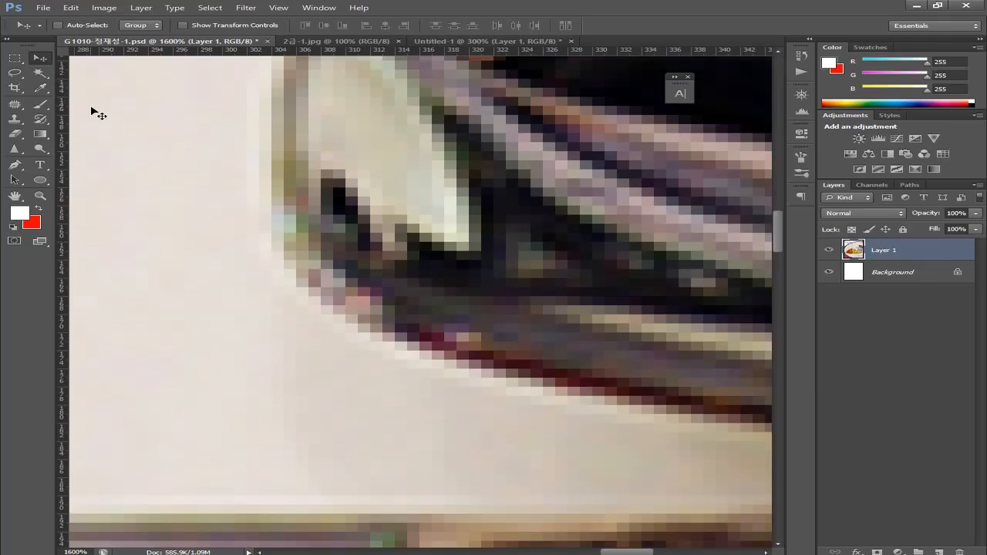
left_click_drag(306, 185, 379, 322)
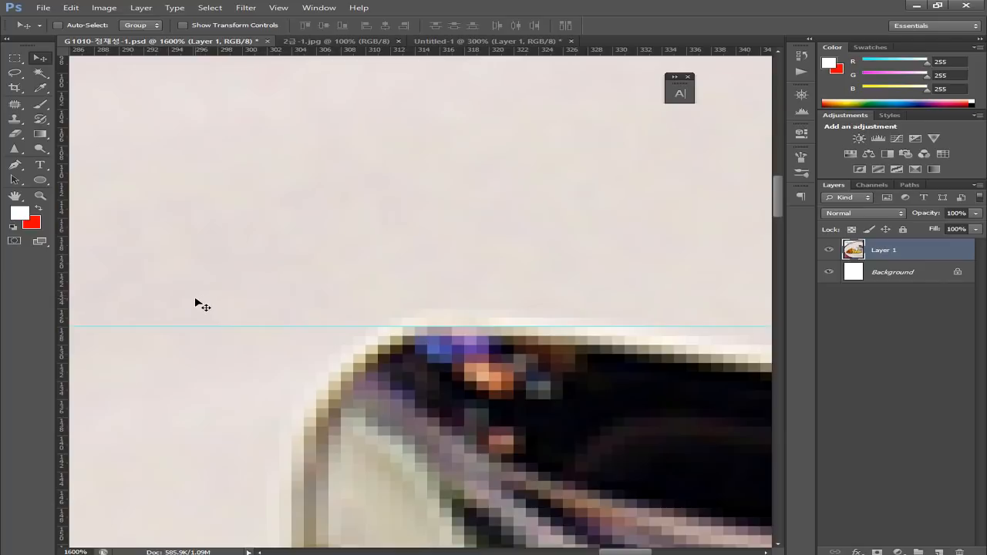
key("ctrl+minus")
key("ctrl+minus")
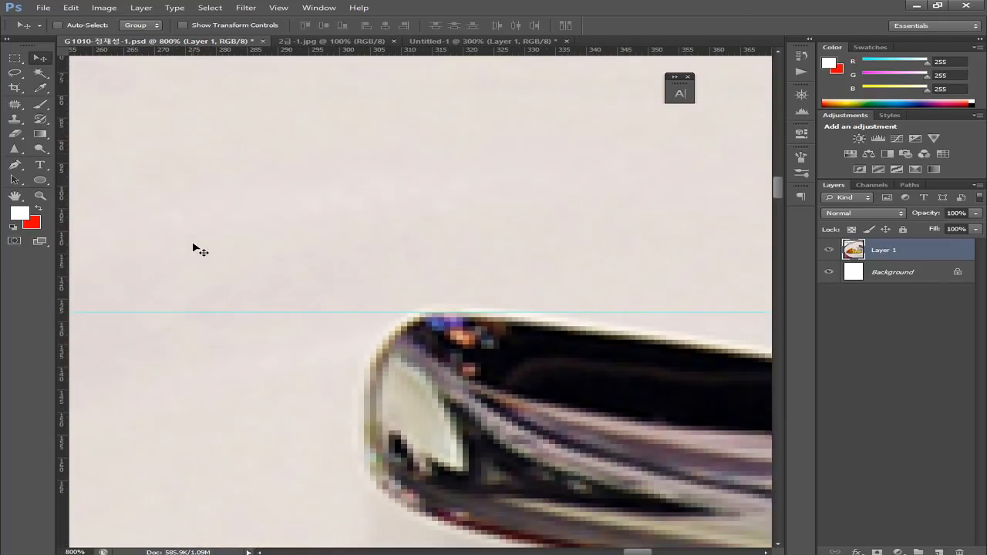
key("ctrl+minus")
key("ctrl+minus")
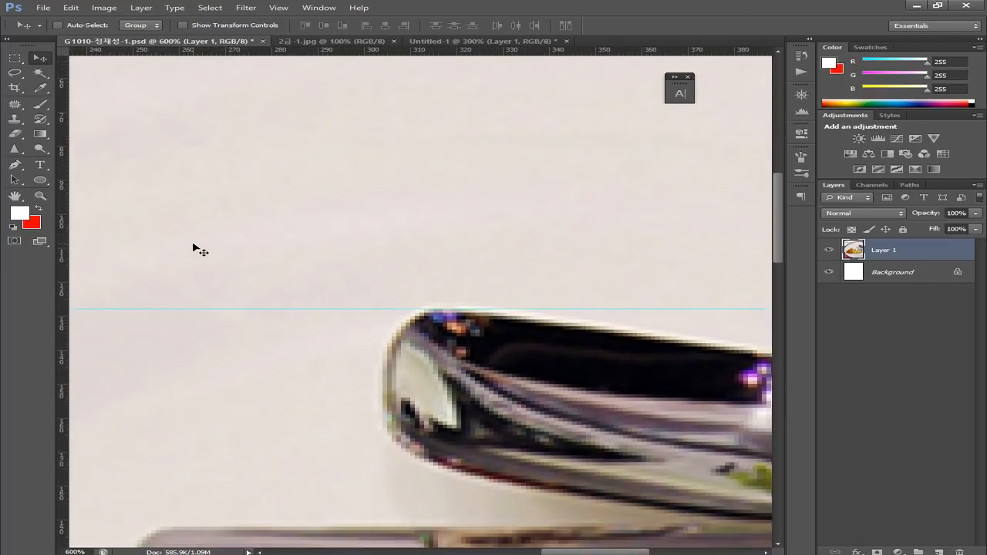
key("ctrl+minus")
key("ctrl+minus")
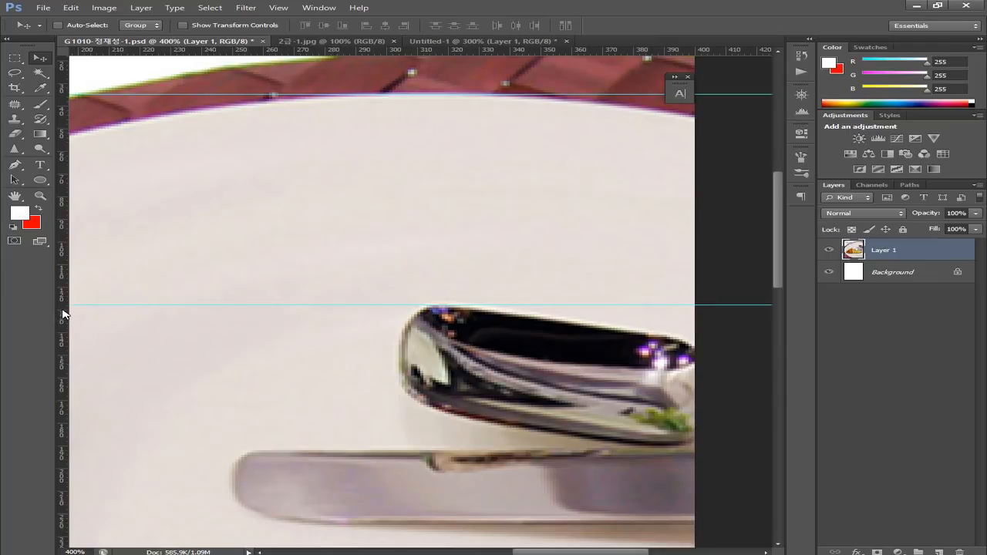
left_click_drag(424, 378, 441, 333)
key("ctrl+plus")
key("ctrl+plus")
key("ctrl+minus")
key("ctrl+minus")
key("ctrl+minus")
key("ctrl+minus")
key("ctrl+minus")
key("ctrl+minus")
key("ctrl+minus")
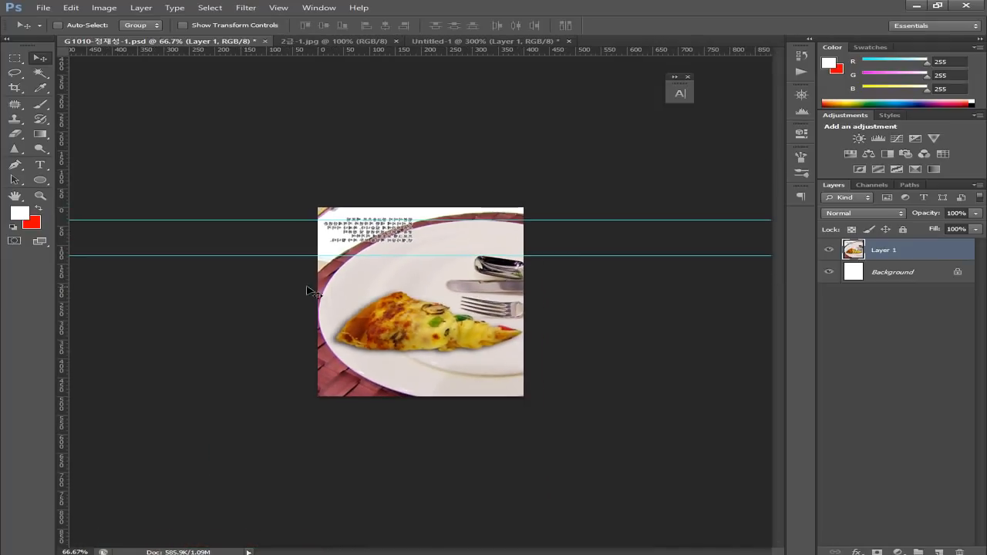
key("ctrl+plus")
key("ctrl+plus")
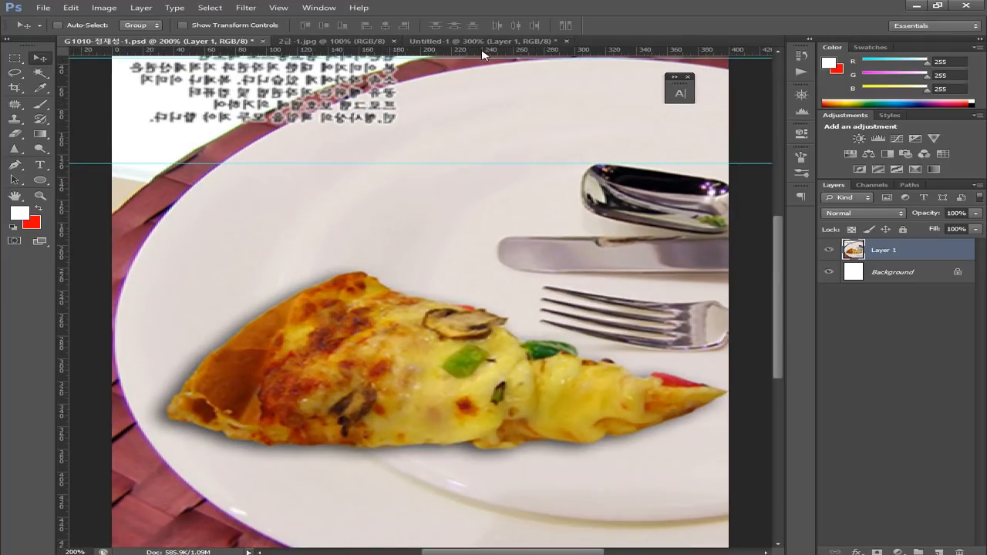
Read question 1's picture-effect conditions in the exam PDF, including duplicating and transforming the pizza
key("alt+Tab")
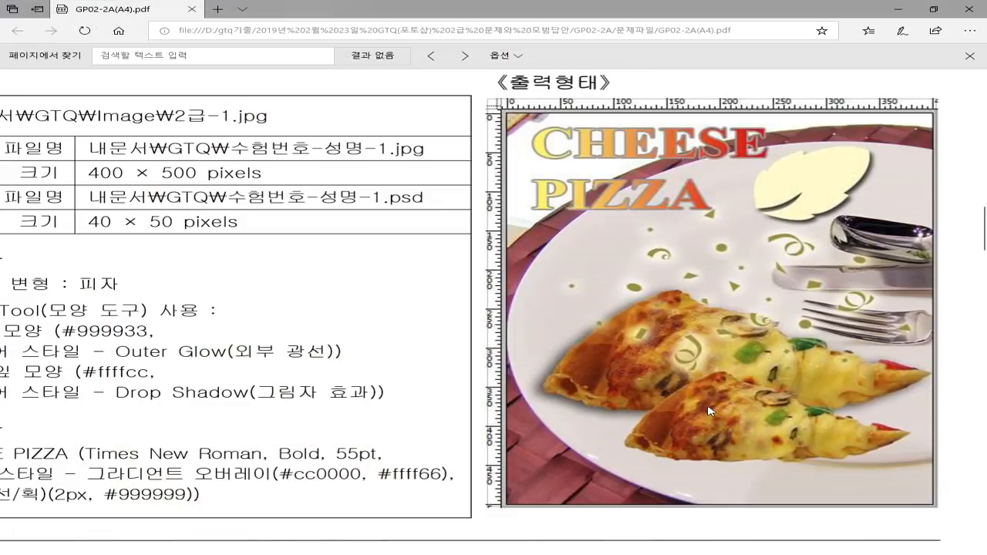
scroll(677, 411, "down", 3)
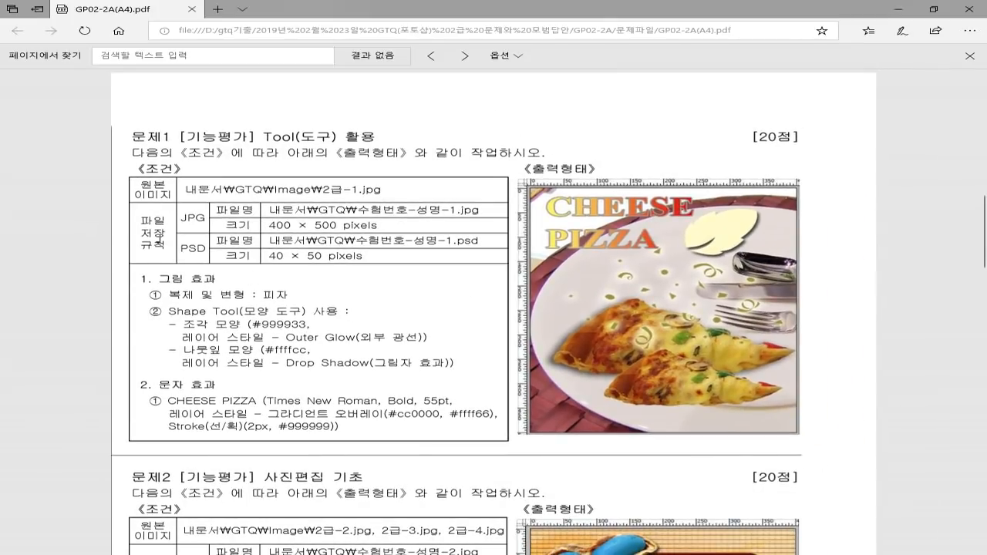
left_click_drag(141, 279, 190, 281)
left_click(202, 296)
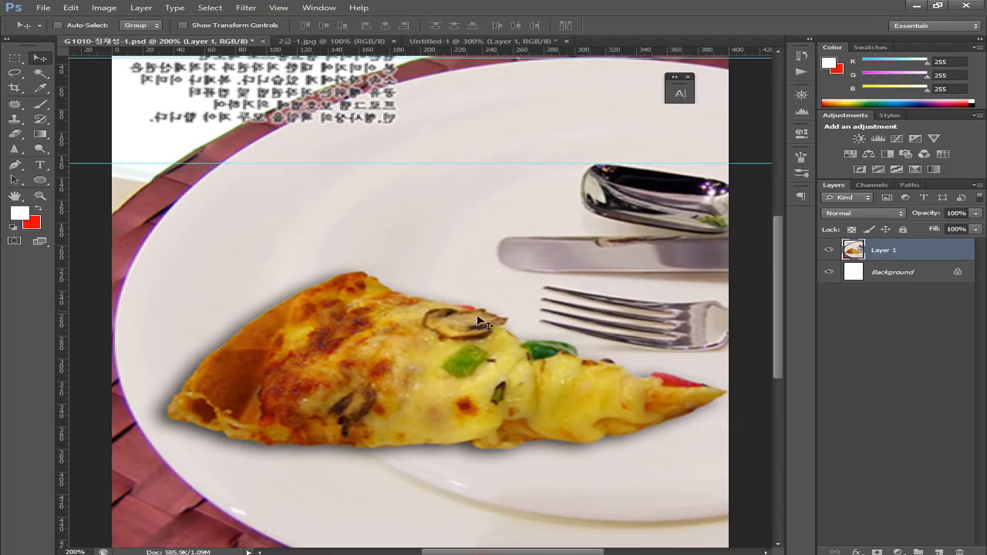
Using the Pen tool in Path mode, trace the pizza slice from its peak down along the crust to the crust's lower corner
key("ctrl+minus")
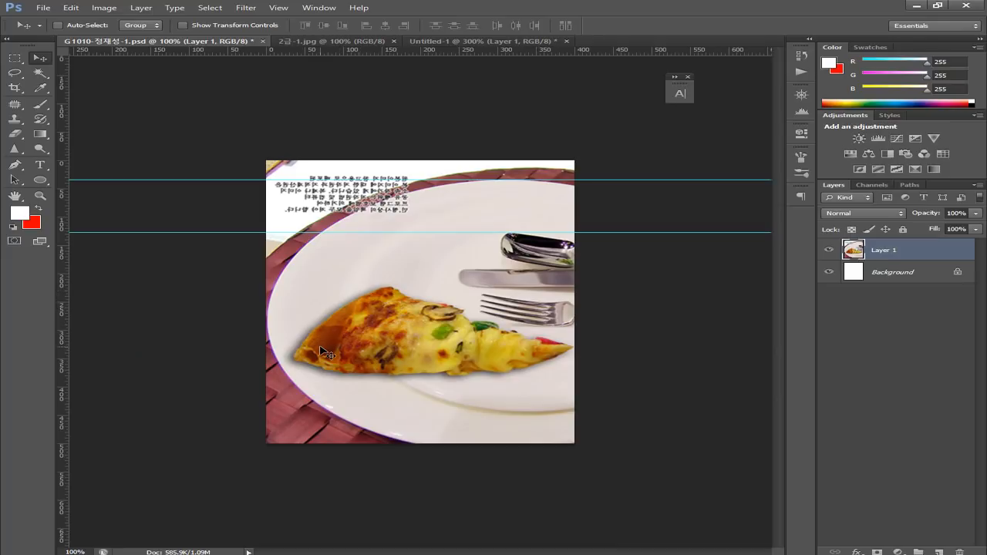
key("h")
left_click(14, 165)
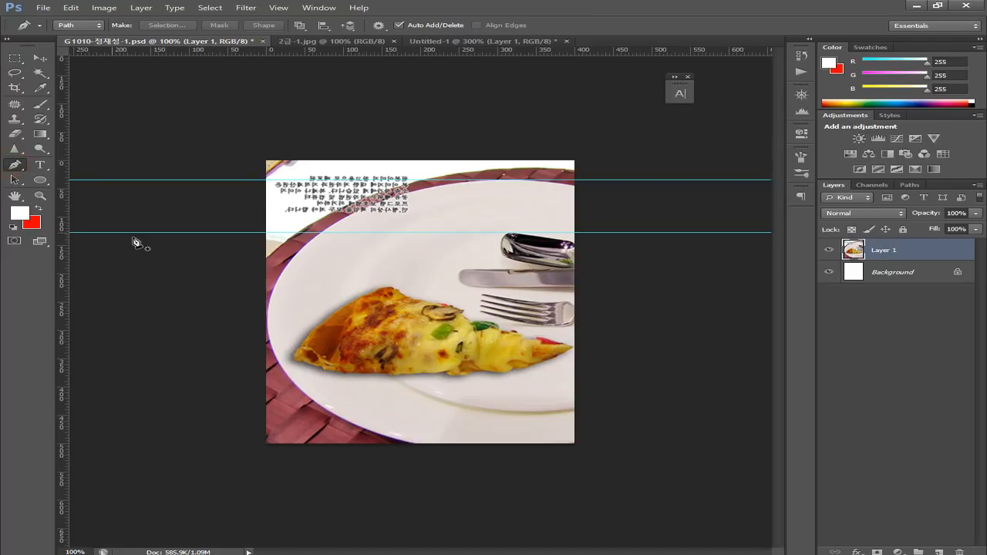
left_click(73, 25)
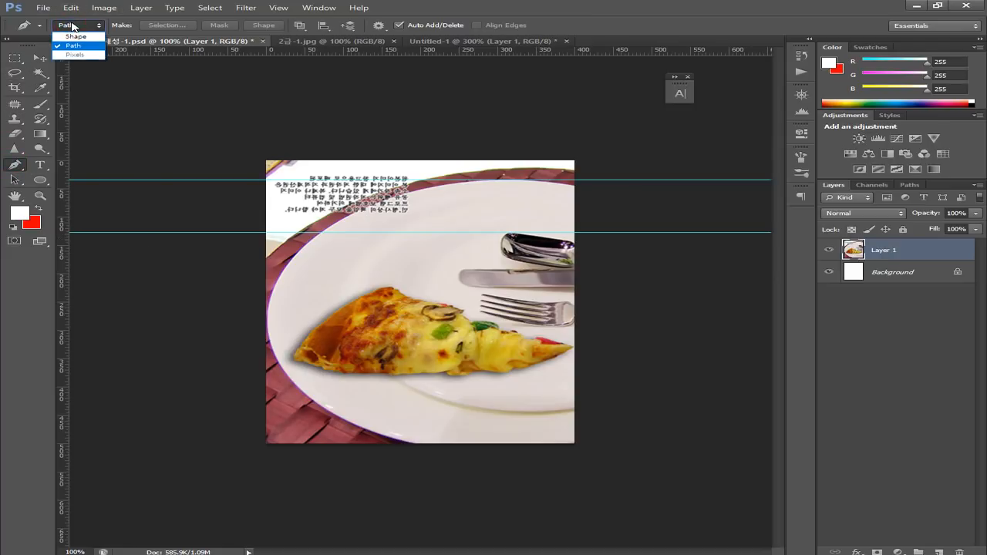
left_click(74, 45)
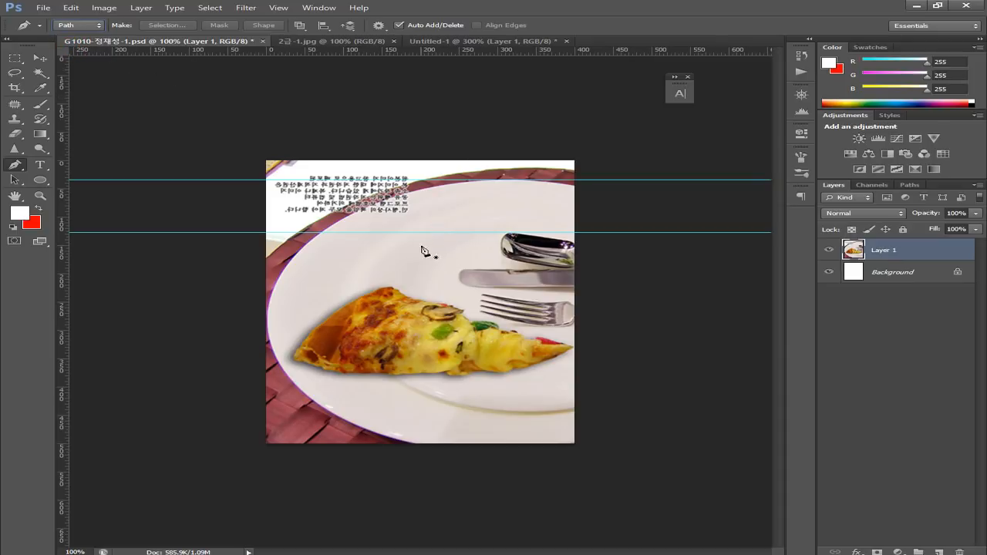
key("ctrl+plus")
key("ctrl+minus")
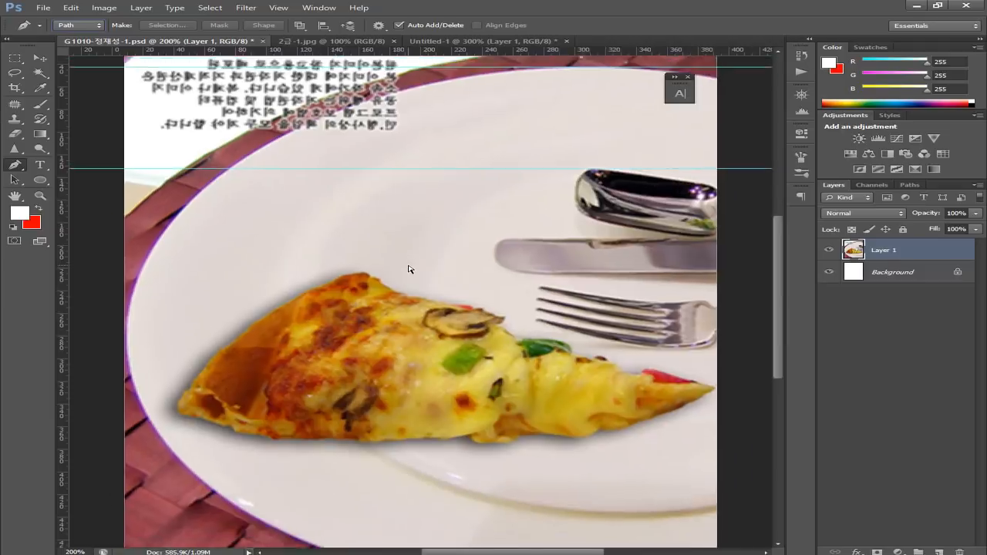
key("ctrl+plus")
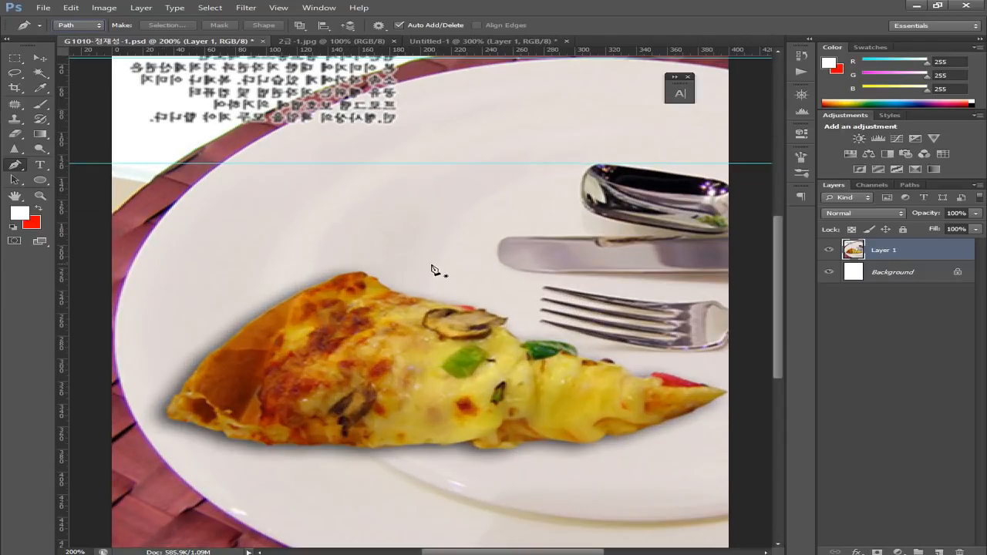
left_click(364, 271)
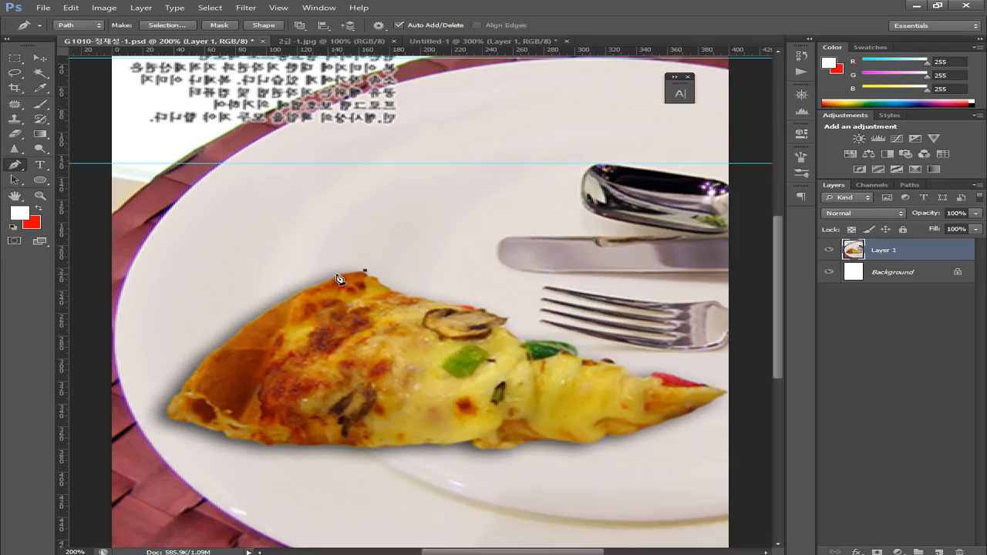
left_click(333, 275)
left_click_drag(281, 304, 260, 315)
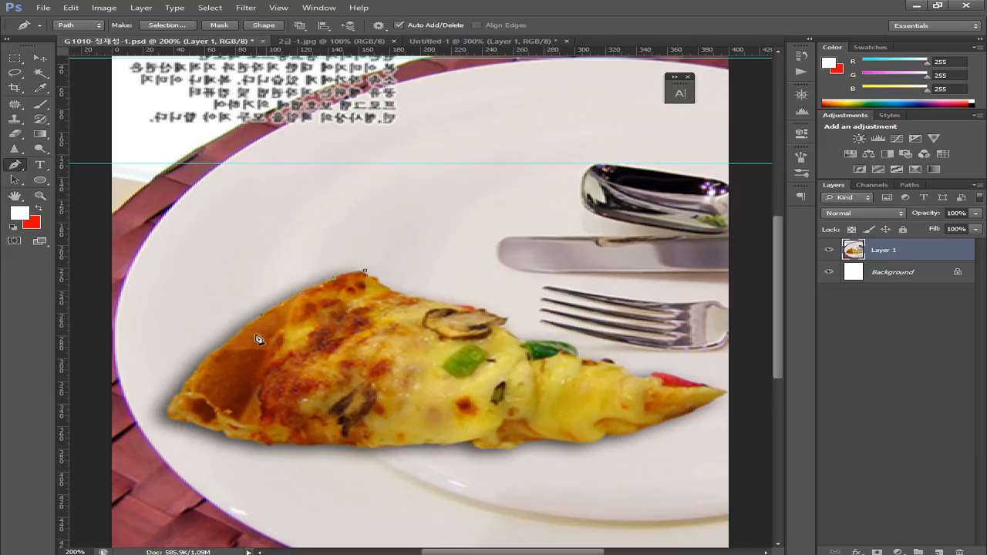
left_click(204, 357)
left_click_drag(199, 363, 193, 365)
left_click_drag(172, 398, 168, 405)
Continue the path along the slice's lower edge to its pointed tip, making the tip a sharp corner
left_click_drag(182, 423, 202, 428)
left_click_drag(273, 444, 305, 448)
left_click_drag(467, 452, 650, 427)
left_click_drag(726, 396, 737, 380)
left_click(725, 393, "alt")
Trace the slice's upper edge from the tip back over the peppers and mushroom and close the path at the peak
left_click_drag(658, 373, 501, 314)
left_click(477, 310)
left_click_drag(438, 300, 428, 299)
left_click(394, 289)
left_click_drag(365, 272, 356, 260)
Turn the path into a new anti-aliased selection with 0 px feather, copy the pizza to its own layer and check the cutout
right_click(368, 333)
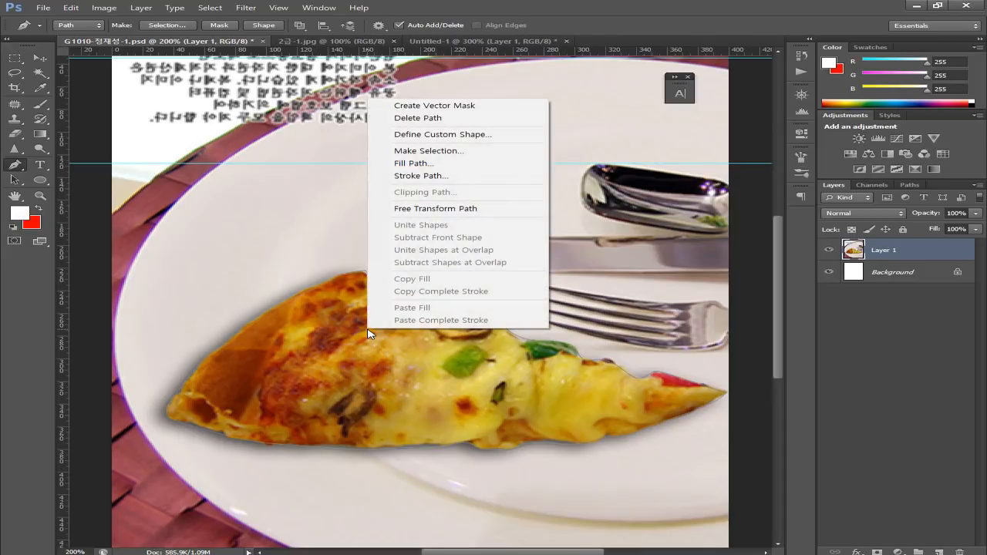
left_click(521, 160)
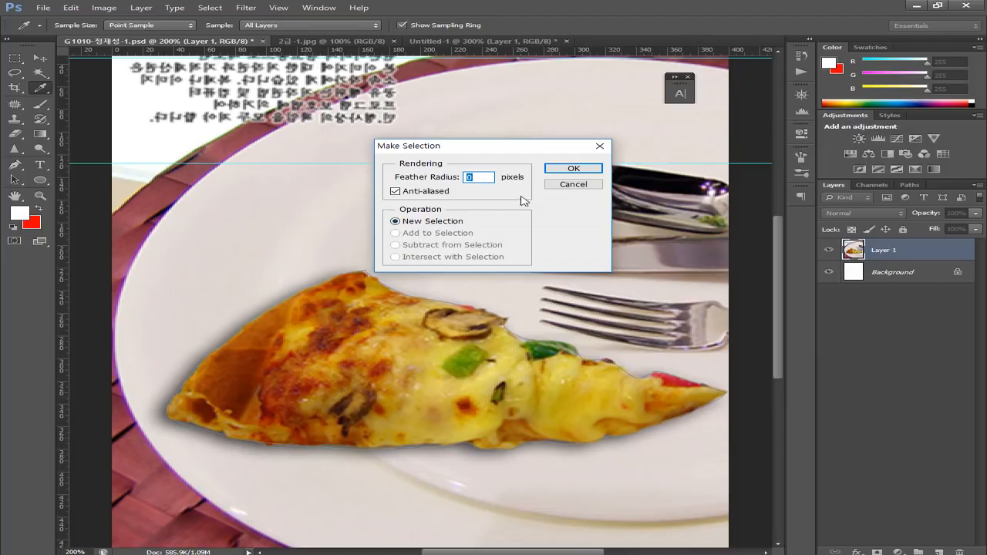
left_click(571, 168)
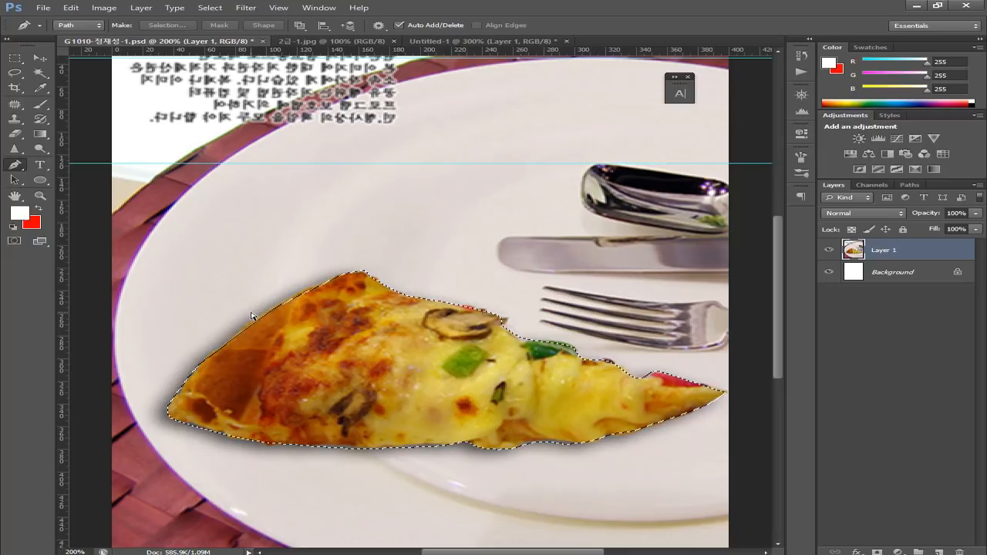
key("ctrl+j")
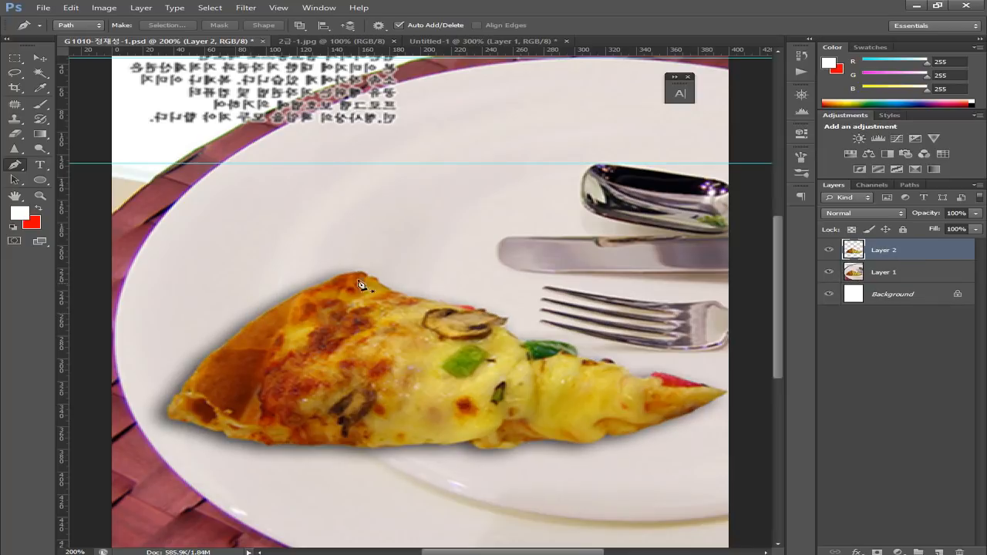
left_click(827, 273)
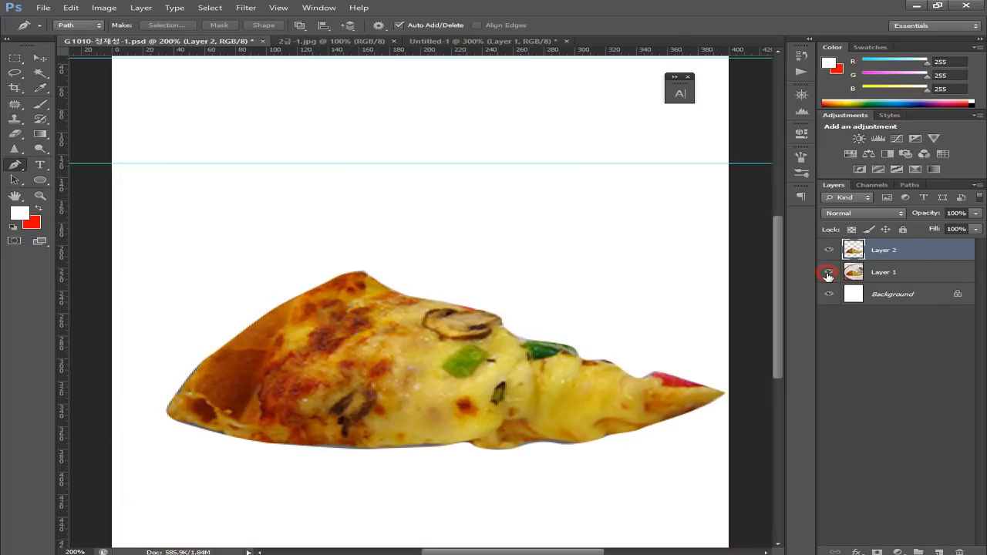
left_click(828, 274)
Move the copied pizza slice down and slightly right so that it overlaps the original slice
left_click(41, 58)
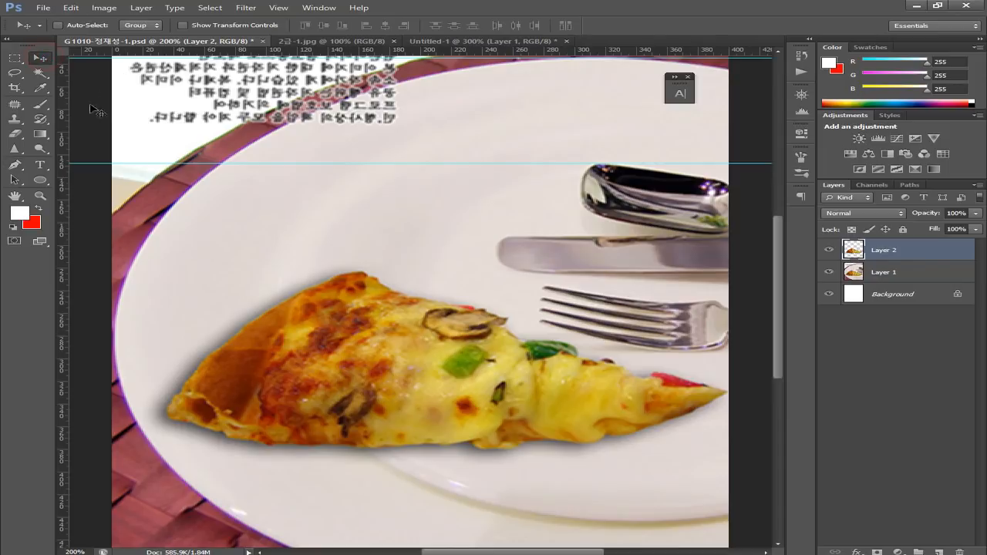
left_click_drag(375, 362, 390, 433)
key("ctrl+minus")
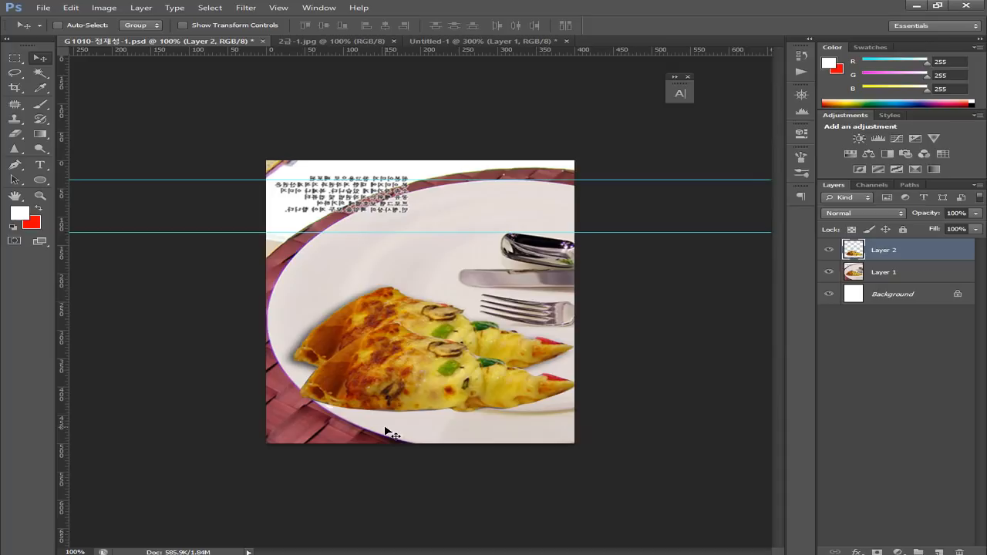
In Untitled-1, move the horizontal guide to the smaller slice's peak and add a vertical guide at its crust corner
left_click(447, 41)
left_click_drag(457, 303, 326, 223)
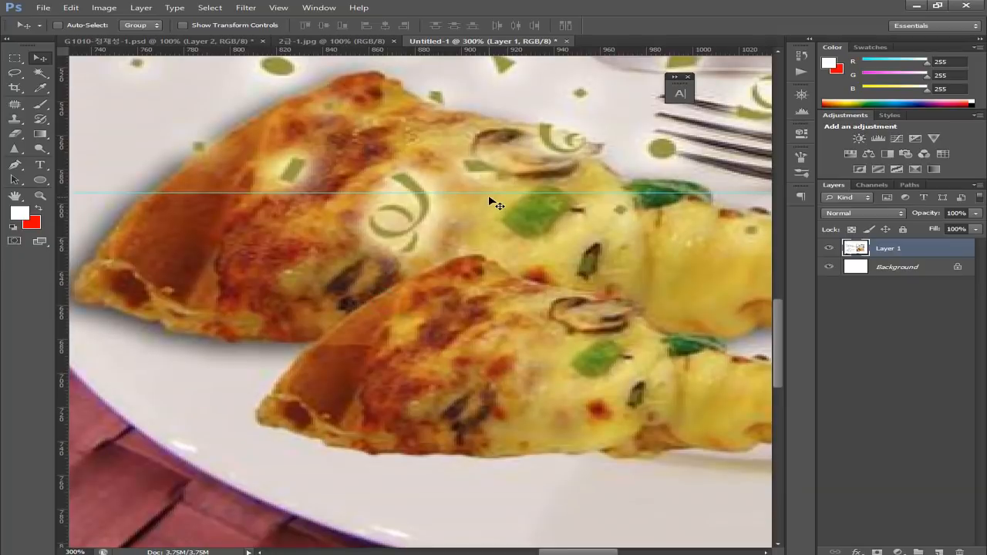
left_click_drag(489, 192, 497, 254)
left_click_drag(64, 414, 257, 401)
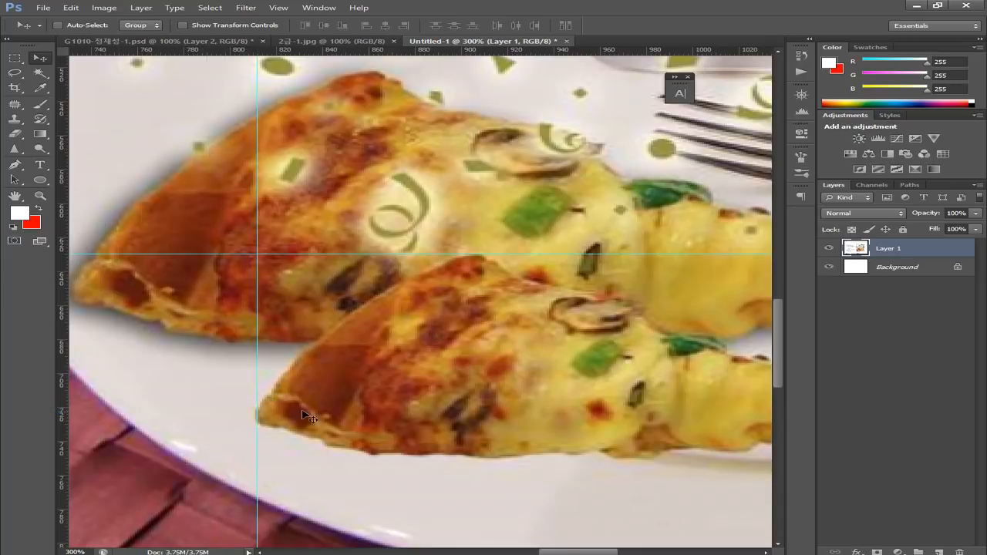
Add a vertical guide at the smaller slice's pointed tip and a horizontal guide at its bottom edge, checking them against the sample's vertical ruler
left_click_drag(454, 387, 147, 386)
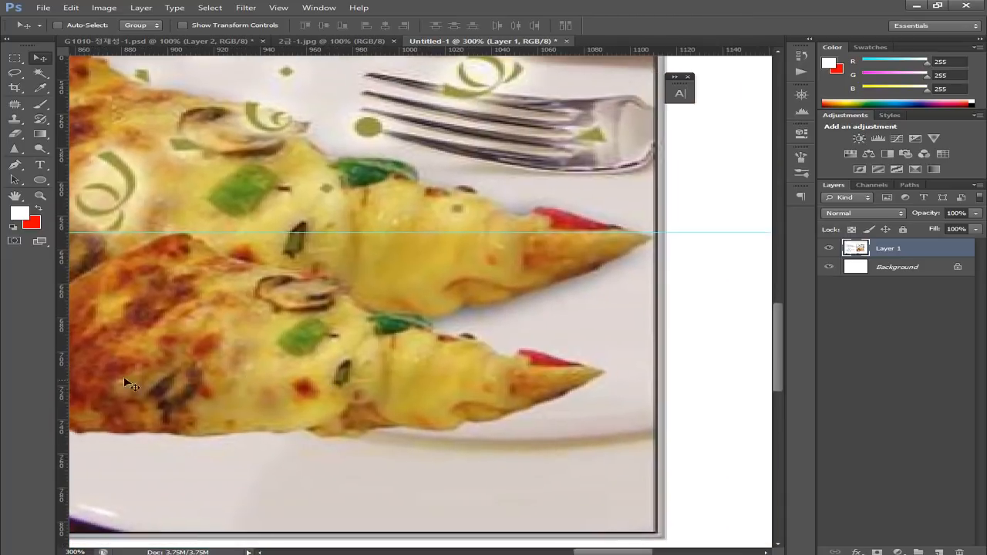
left_click_drag(58, 347, 606, 384)
left_click_drag(307, 51, 356, 437)
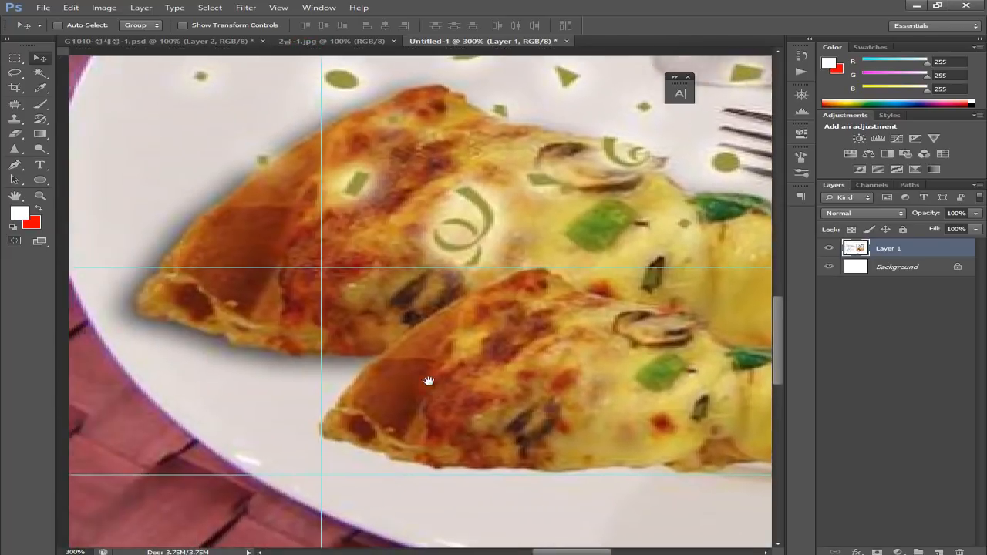
left_click_drag(429, 380, 563, 398)
left_click_drag(237, 374, 431, 395)
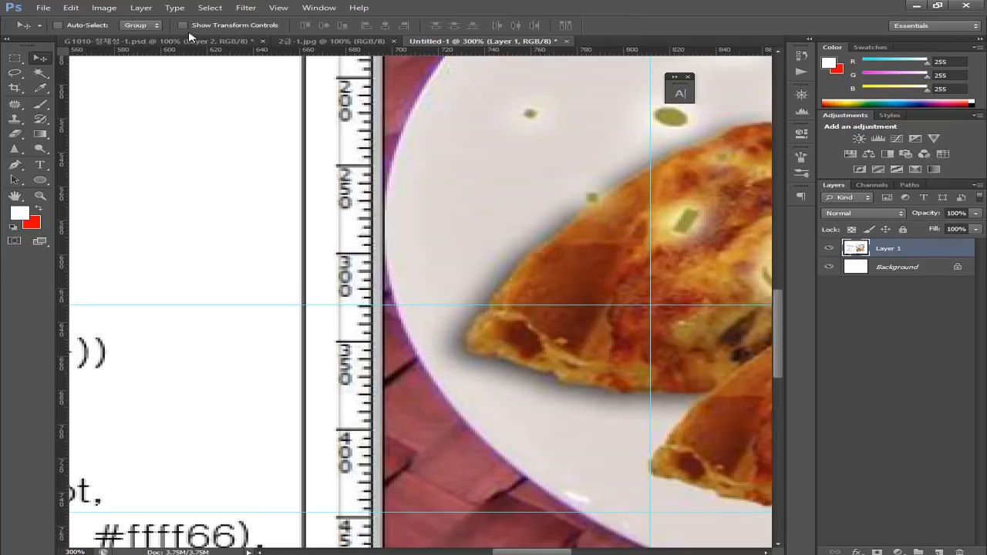
Return to the exam document and place a horizontal guide at about Y 330 px for the copied slice's peak
left_click(82, 42)
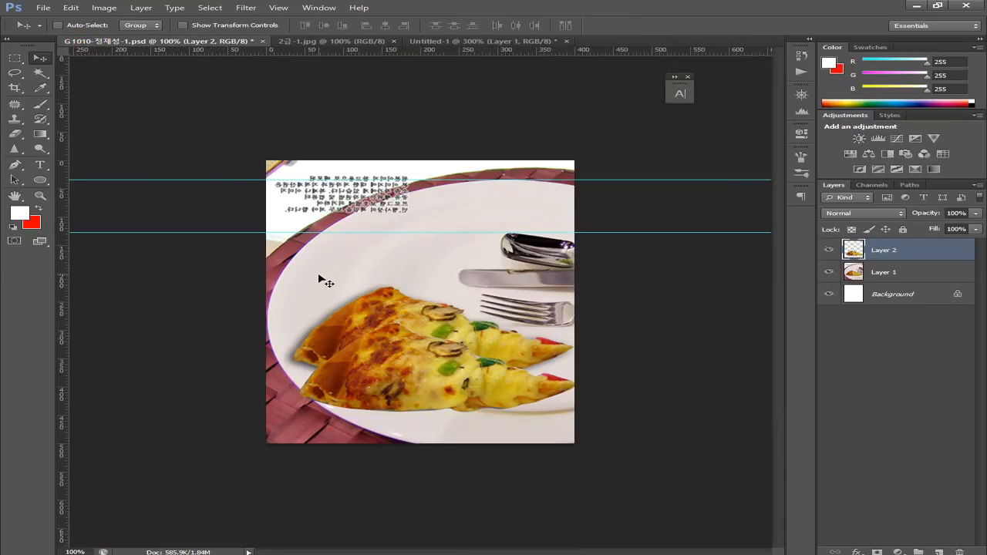
key("ctrl+plus")
key("ctrl+plus")
key("ctrl+plus")
left_click_drag(165, 268, 360, 138)
key("ctrl+r")
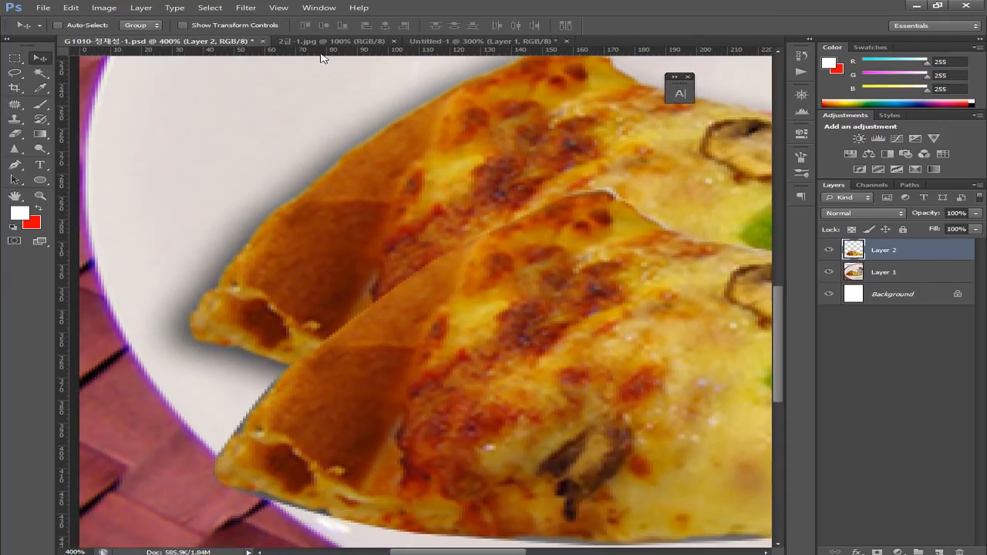
left_click_drag(324, 53, 374, 282)
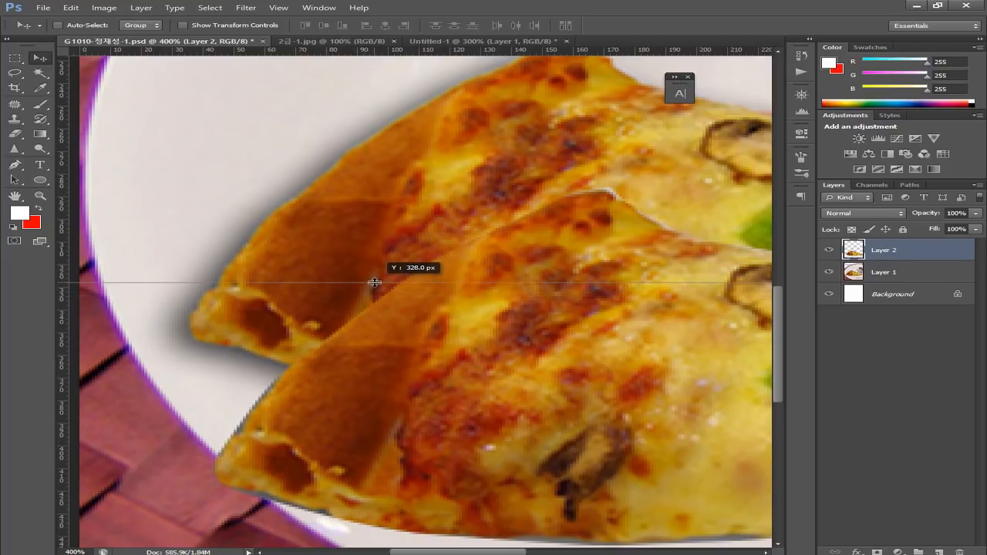
left_click_drag(375, 284, 374, 287)
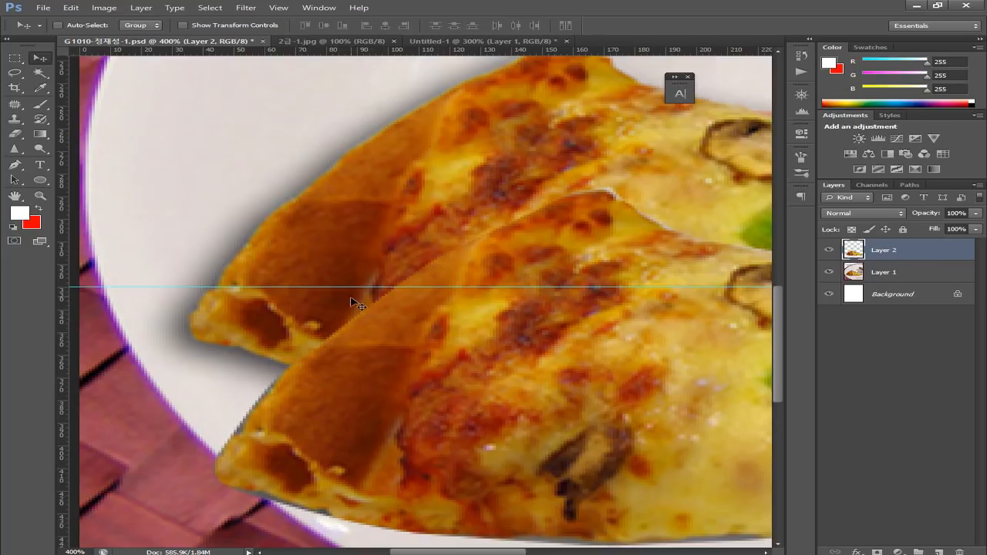
Add a second horizontal guide lower down, crossing the copied slice's crust near its lower corner
left_click_drag(343, 346, 347, 275)
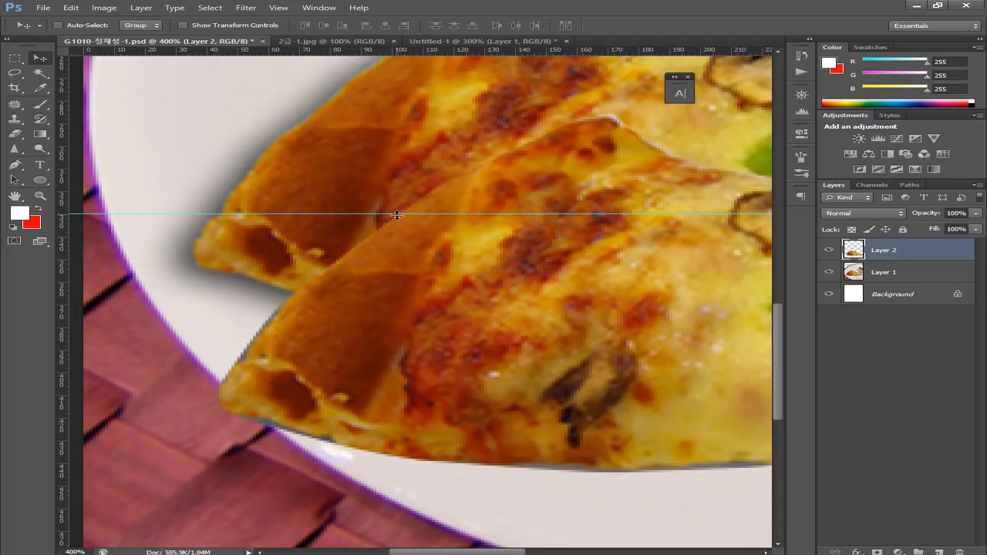
left_click_drag(437, 52, 401, 373)
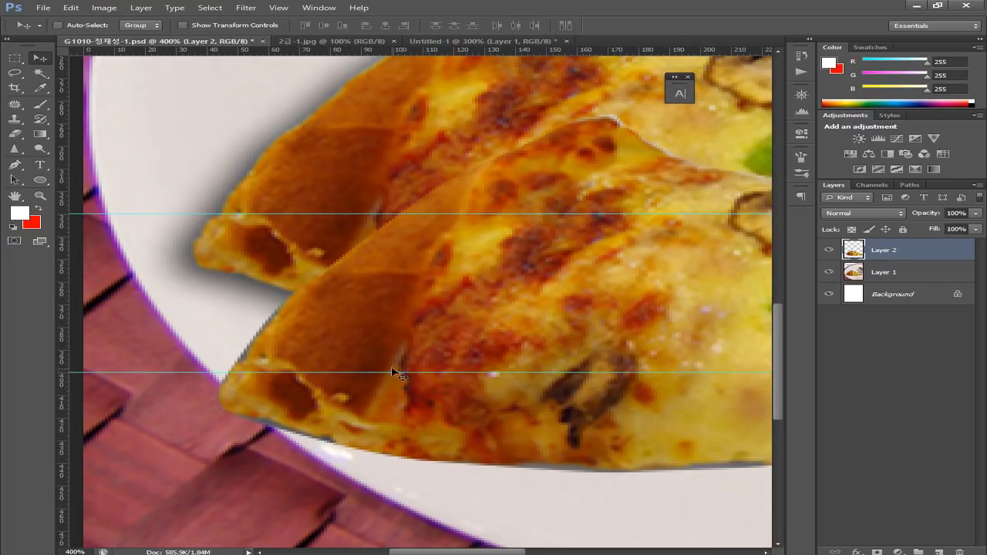
left_click_drag(547, 263, 501, 277)
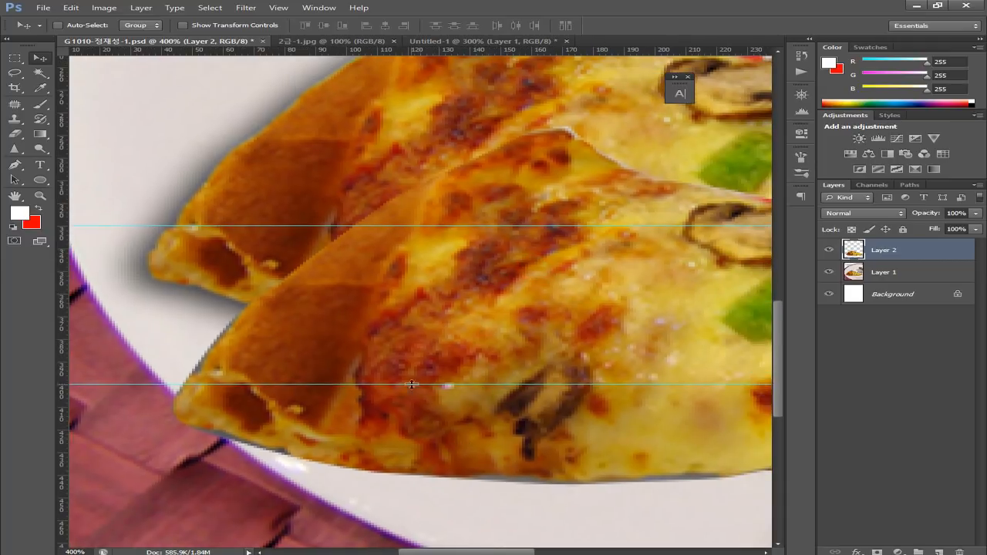
Check where the smaller slice's two vertical guides meet the sample output's horizontal ruler in Untitled-1
left_click(434, 40)
left_click_drag(539, 333, 330, 323)
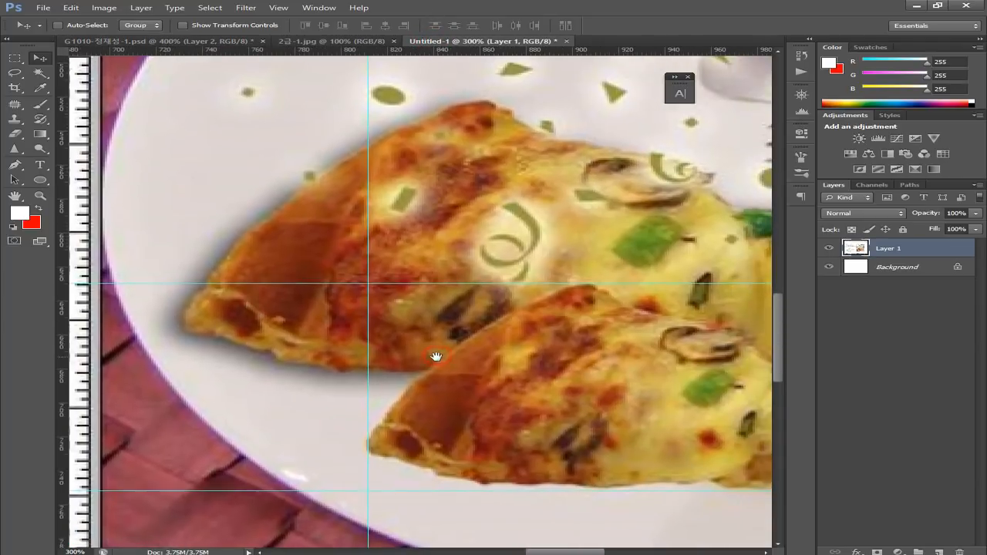
scroll(413, 394, "up", 10)
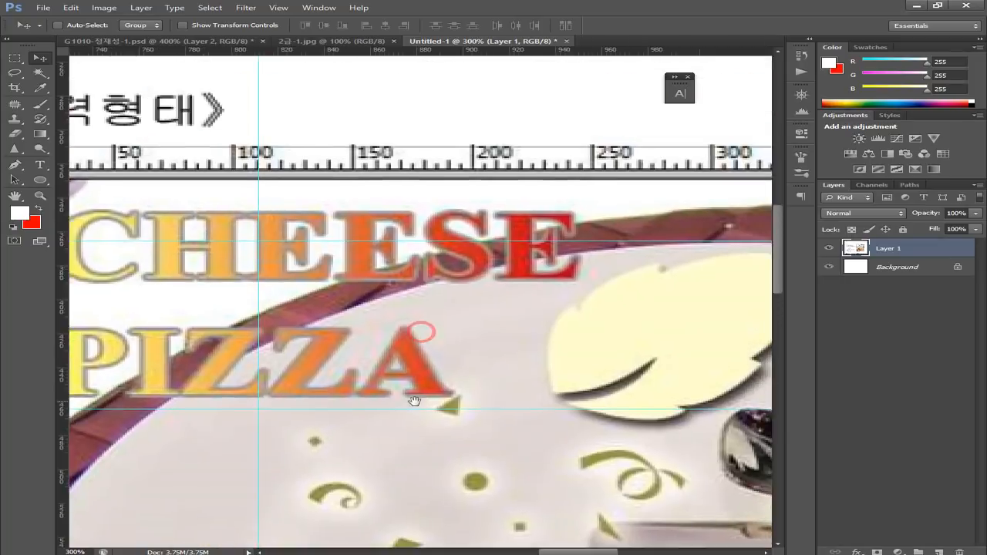
left_click_drag(479, 382, 245, 341)
left_click_drag(399, 362, 381, 363)
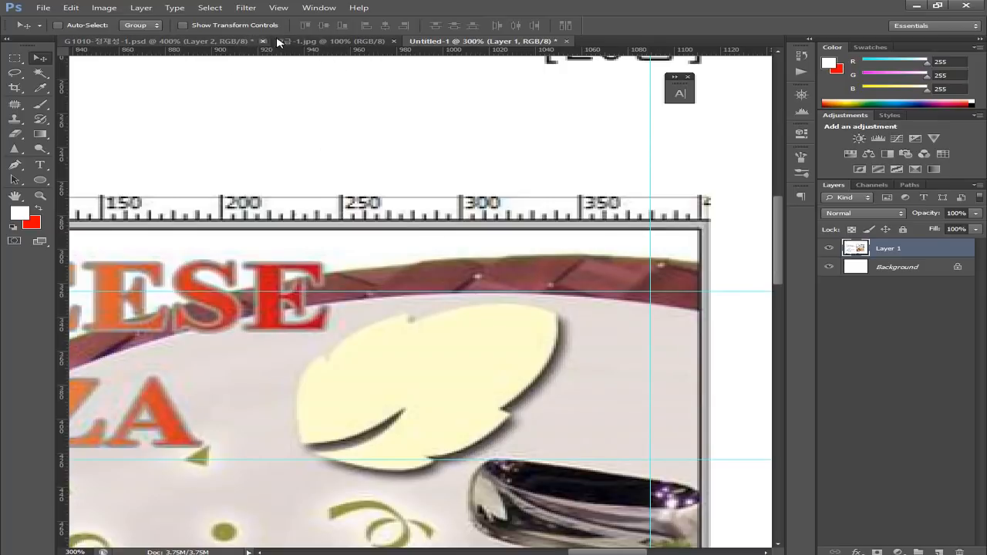
Place vertical guides in the exam document at about X 110 px and X 380 px for the copied slice's width
left_click(172, 42)
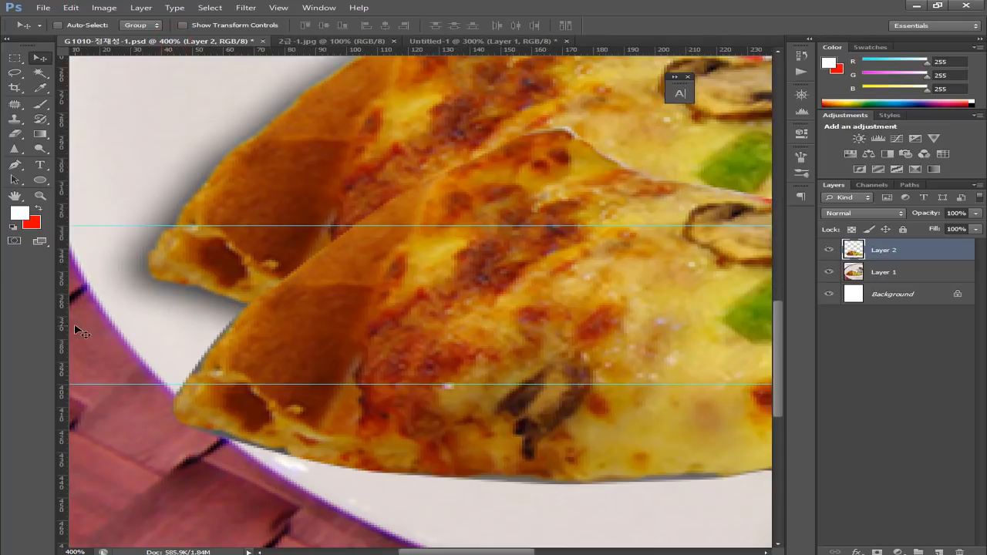
left_click_drag(65, 322, 377, 339)
left_click_drag(548, 360, 244, 355)
left_click_drag(477, 355, 353, 356)
left_click_drag(264, 341, 352, 357)
left_click_drag(65, 299, 556, 307)
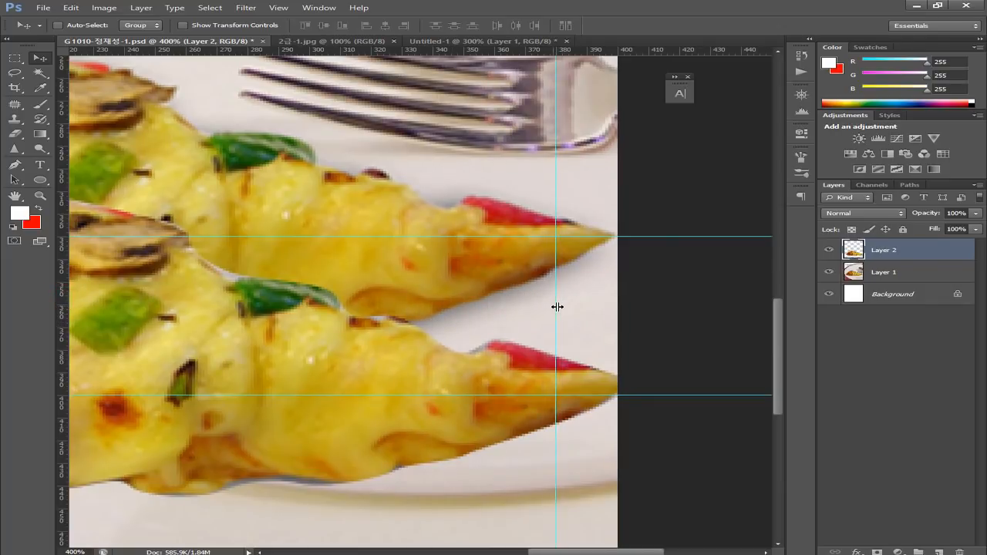
Scale the copied pizza slice to about 74% so it spans the two vertical guides near X 110 px and X 380 px
key("ctrl+minus")
key("ctrl+minus")
key("ctrl+minus")
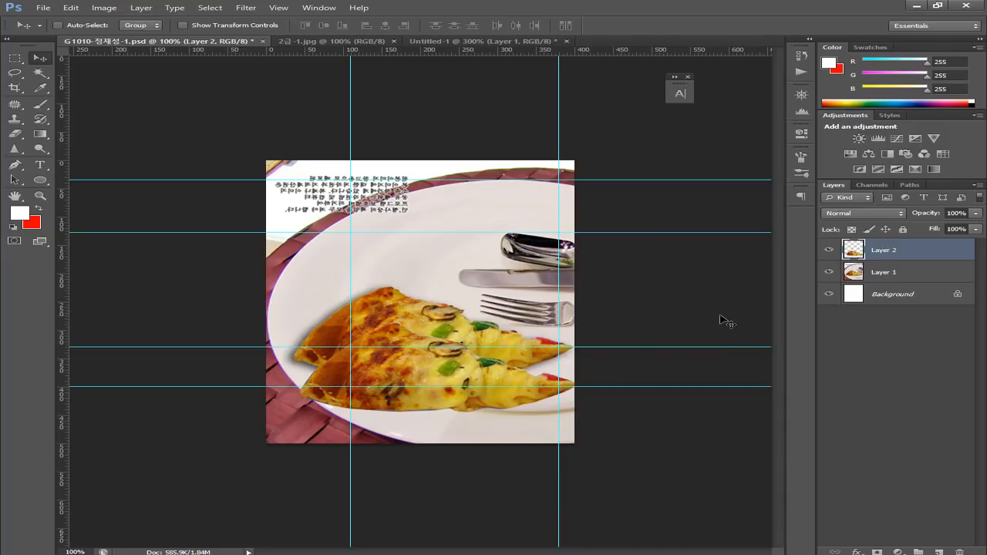
key("ctrl+t")
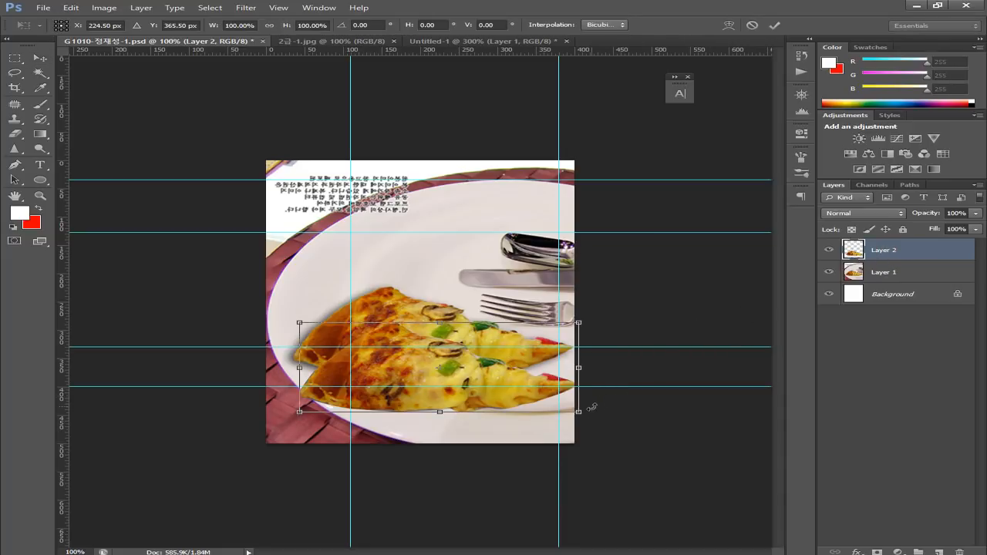
left_click_drag(580, 411, 545, 397)
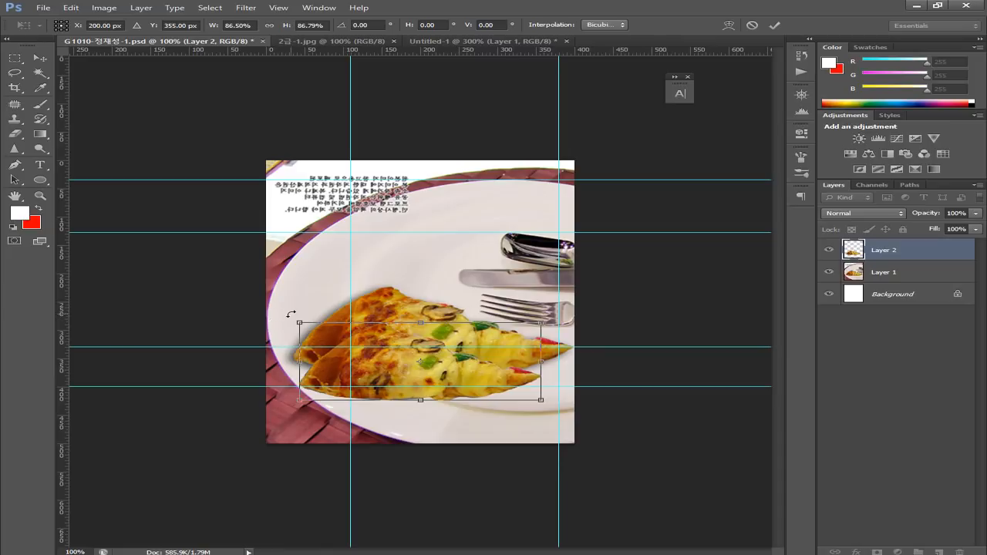
left_click_drag(298, 318, 340, 343)
left_click_drag(391, 361, 401, 359)
mouse_move(351, 401)
left_mouse_down()
mouse_move(360, 401)
mouse_move(351, 401)
left_mouse_up()
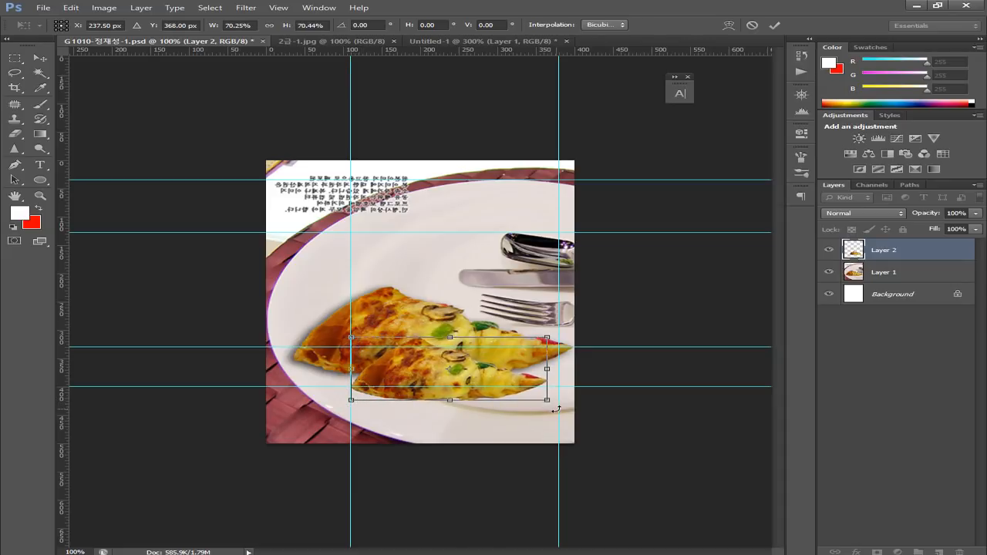
left_click_drag(545, 337, 557, 334)
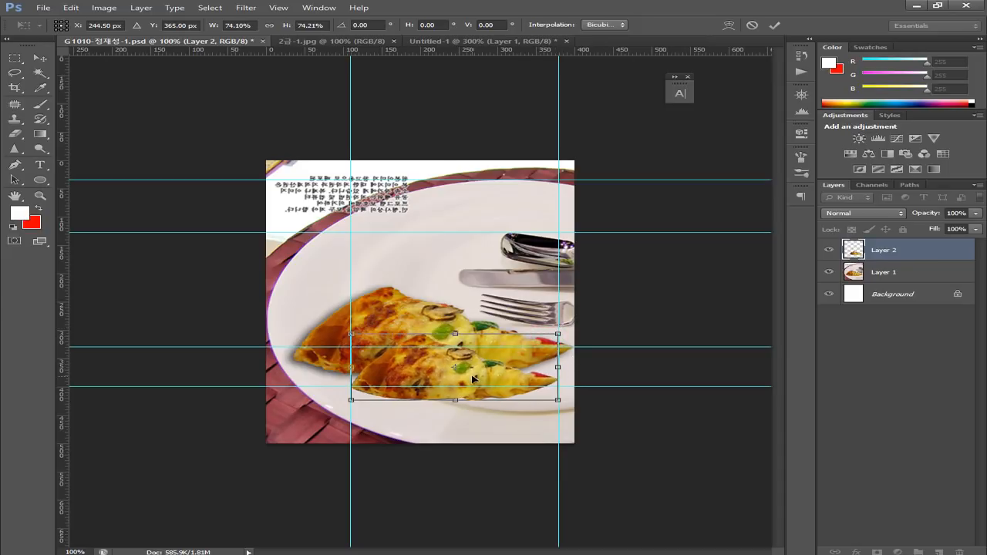
key("Return")
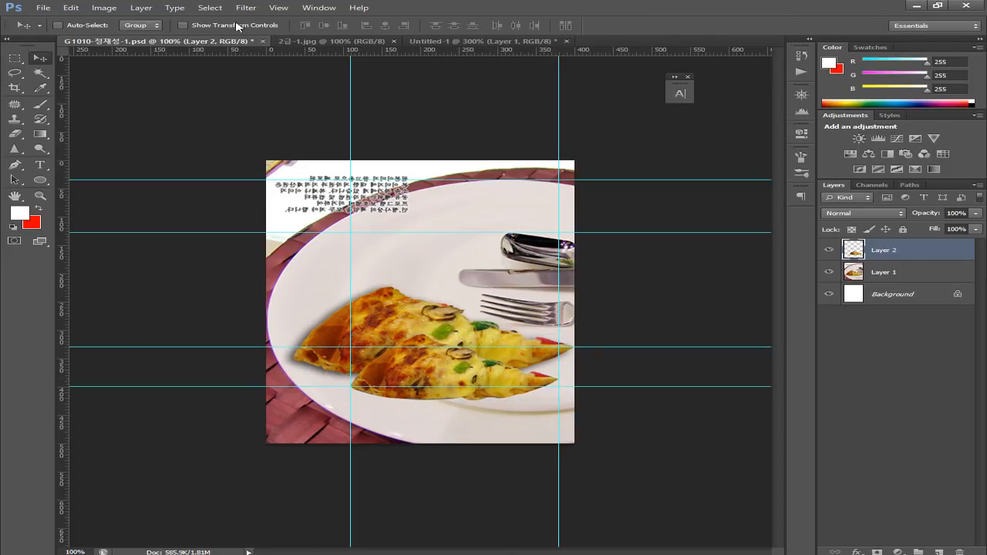
Check the smaller slice's crust and tip against the guides in the sample output in Untitled-1
left_click(482, 43)
left_click_drag(279, 461, 404, 280)
left_click_drag(287, 457, 385, 296)
left_click_drag(293, 453, 293, 339)
left_click_drag(287, 460, 288, 378)
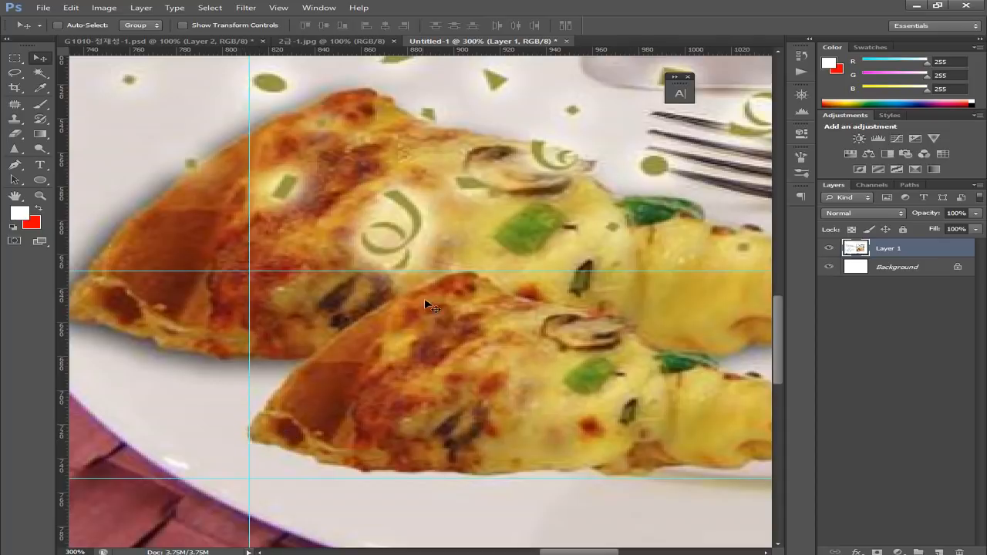
left_click_drag(635, 418, 430, 392)
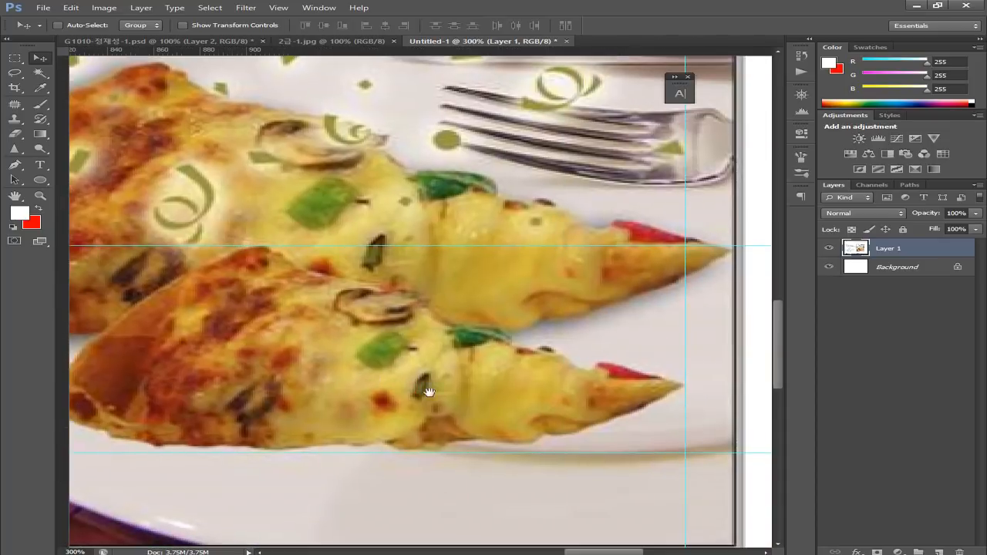
Return to the exam document, shrink the copied slice to about 255 × 110 px and shift it slightly downward
left_click(144, 41)
left_click_drag(142, 43, 398, 348)
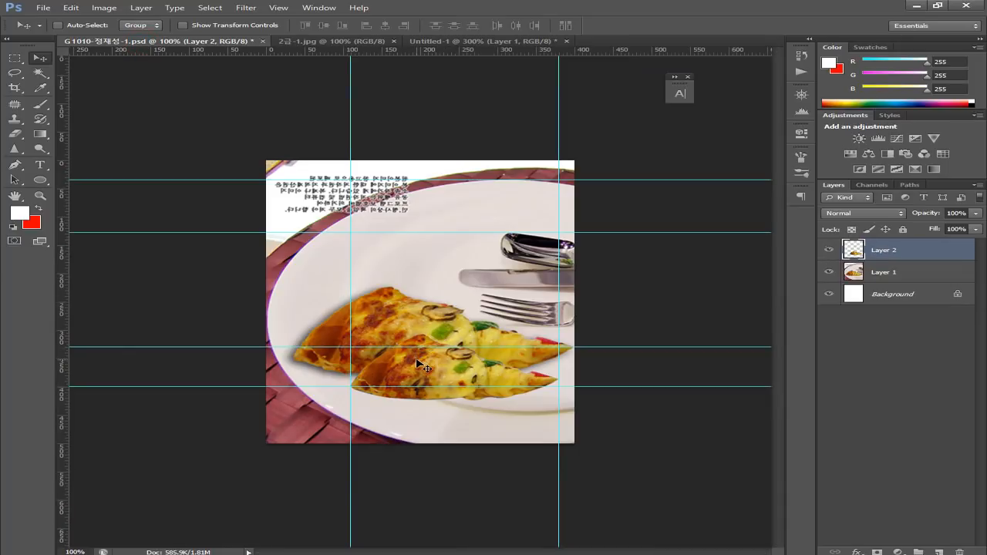
key("ctrl+t")
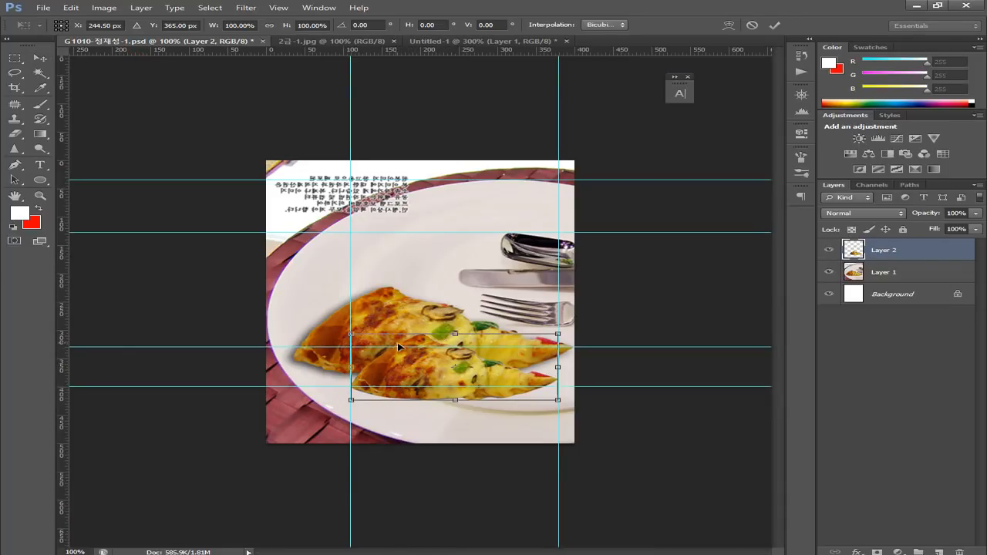
left_click_drag(349, 330, 361, 340)
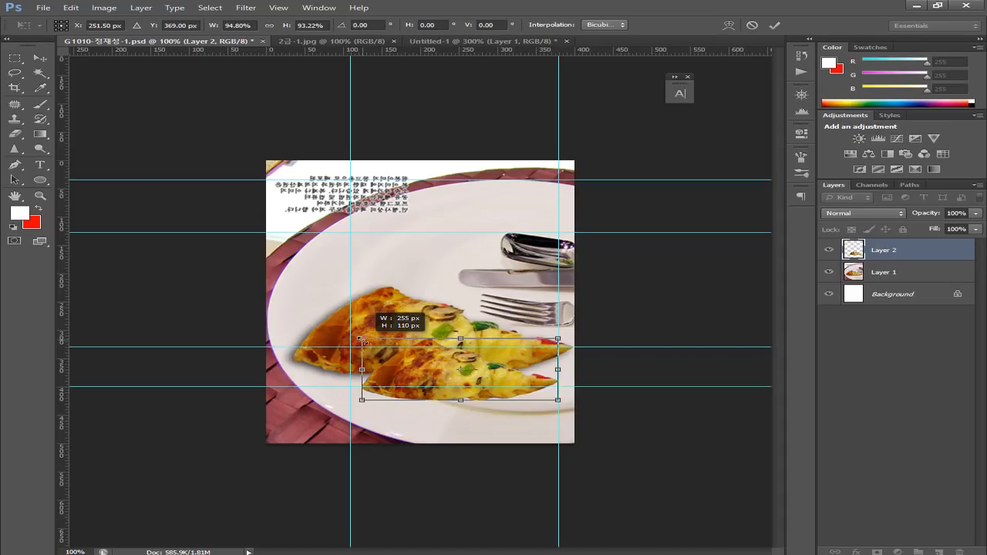
key("Return")
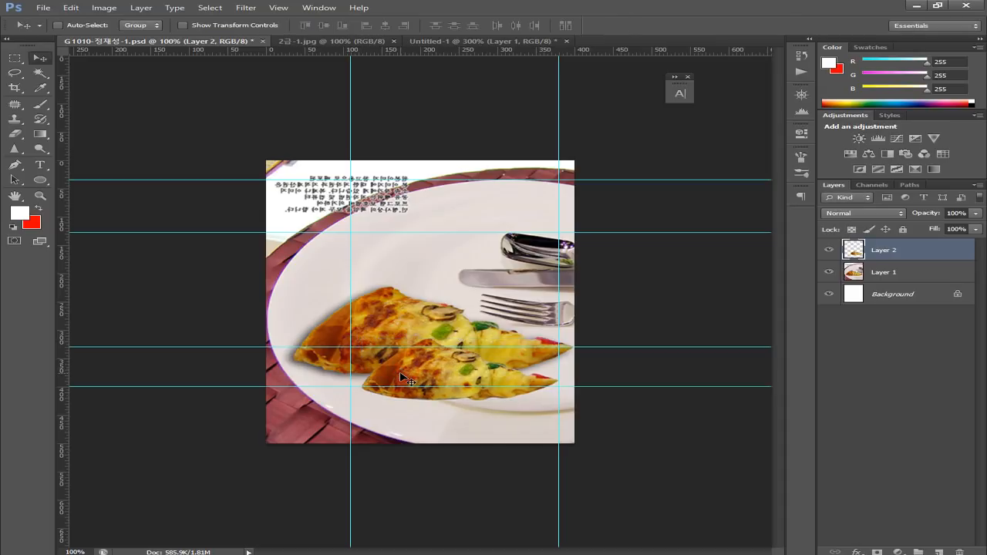
left_click_drag(401, 372, 396, 376)
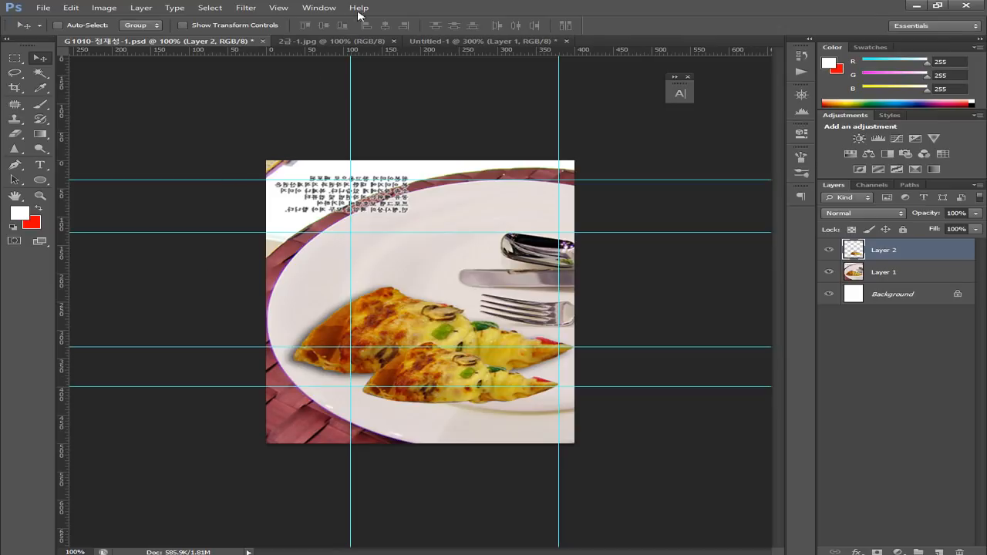
Compare the crust ends of both slices with the sample's vertical ruler in Untitled-1, then go back to the exam document
left_click(472, 42)
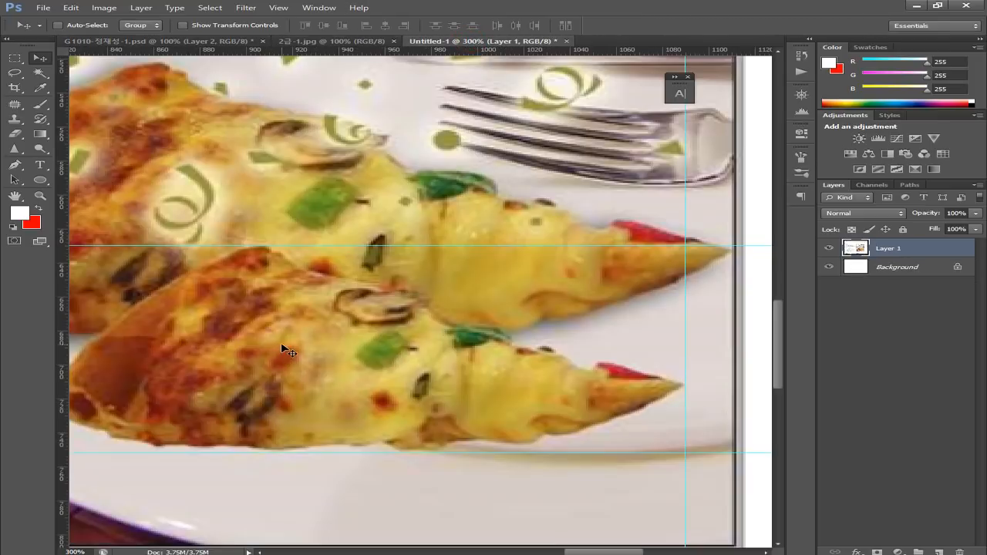
key("space")
left_click_drag(179, 327, 286, 370)
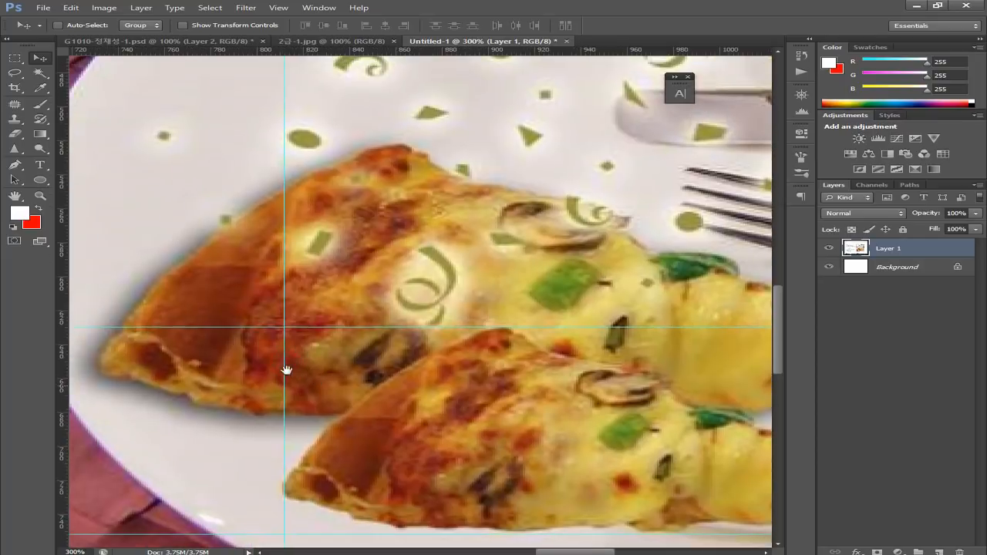
left_click_drag(189, 342, 252, 369)
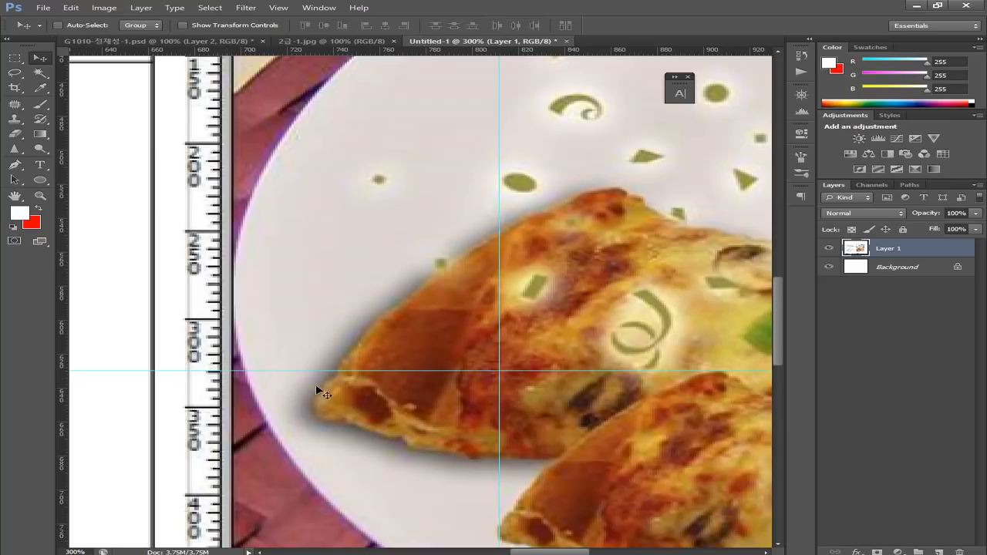
left_click(309, 40)
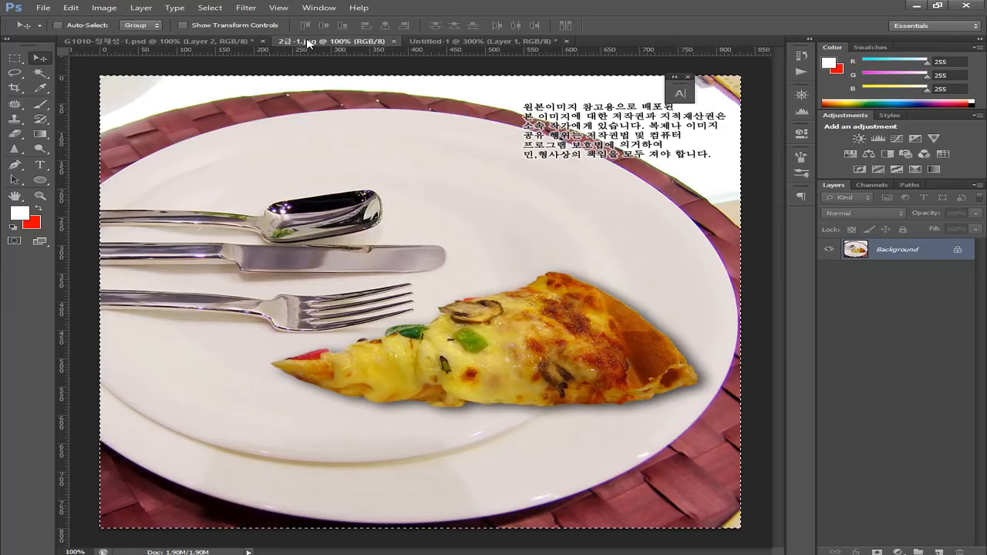
left_click(162, 41)
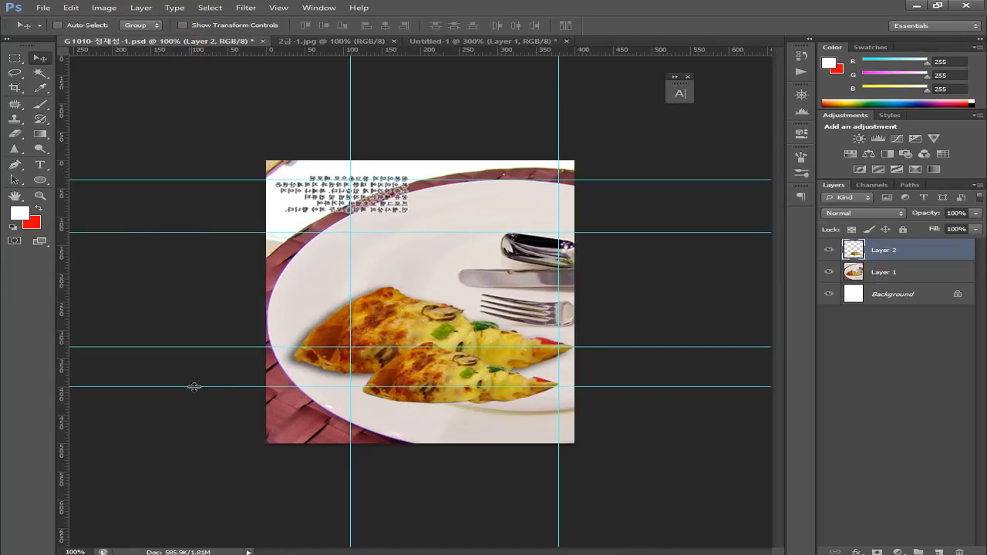
Examine both slices' crust corners at 600% against the vertical guide and the two lower horizontal guides
key("ctrl+plus")
key("ctrl+plus")
key("ctrl+plus")
key("ctrl+plus")
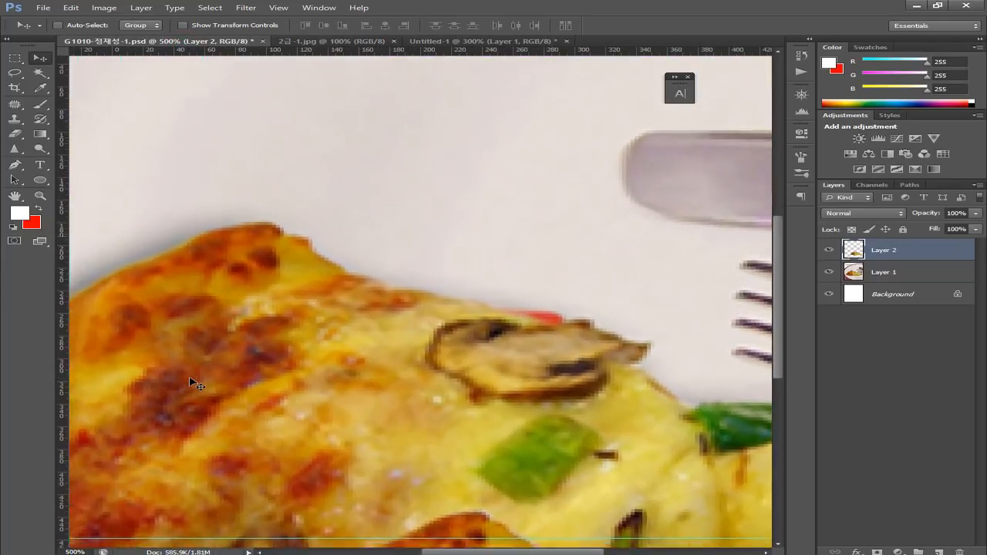
key("ctrl+plus")
left_click_drag(171, 433, 438, 313)
left_click_drag(270, 425, 338, 296)
left_click_drag(264, 425, 287, 451)
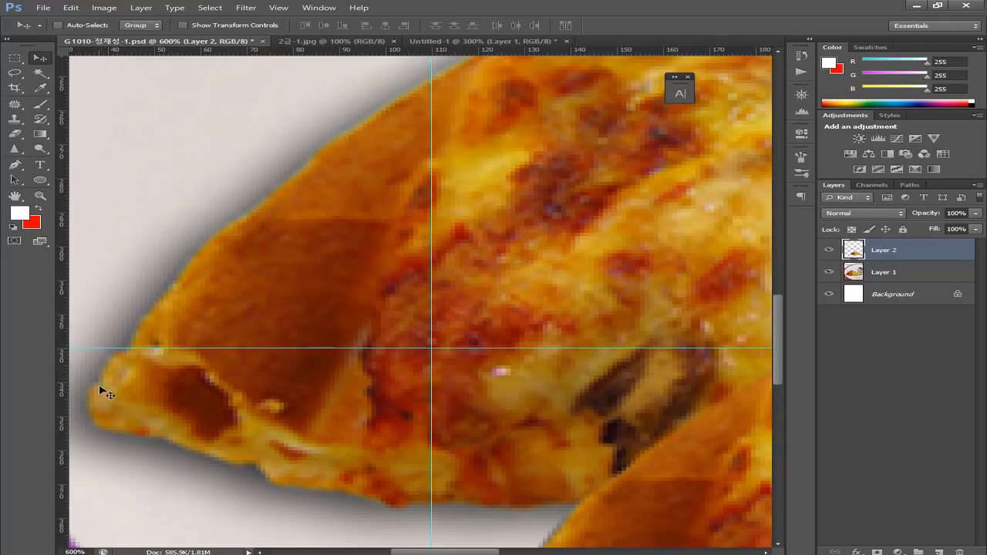
left_click_drag(165, 497, 200, 419)
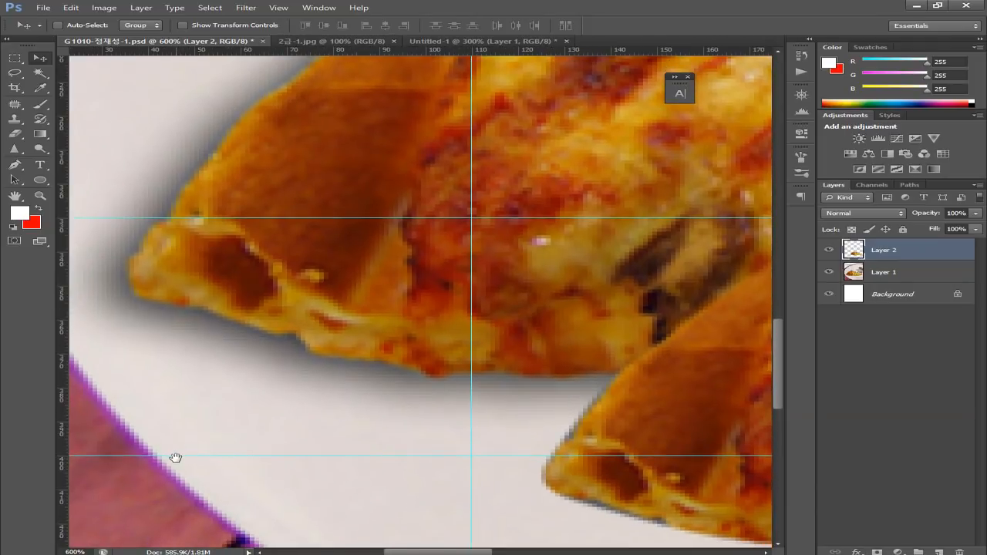
left_click_drag(465, 388, 337, 447)
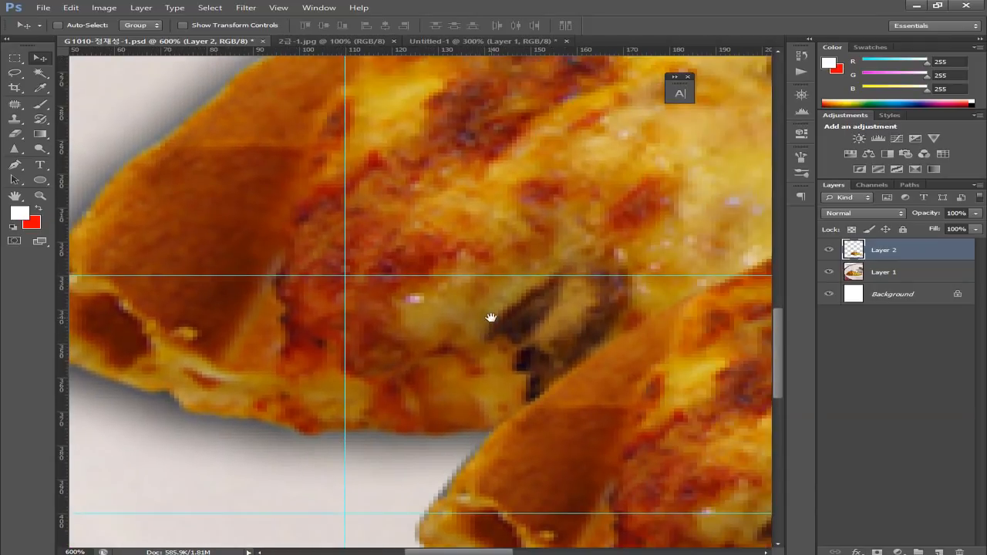
Check in Untitled-1 where the guide below the smaller slice meets the sample output's vertical ruler
left_click(501, 42)
left_click_drag(502, 276, 423, 365)
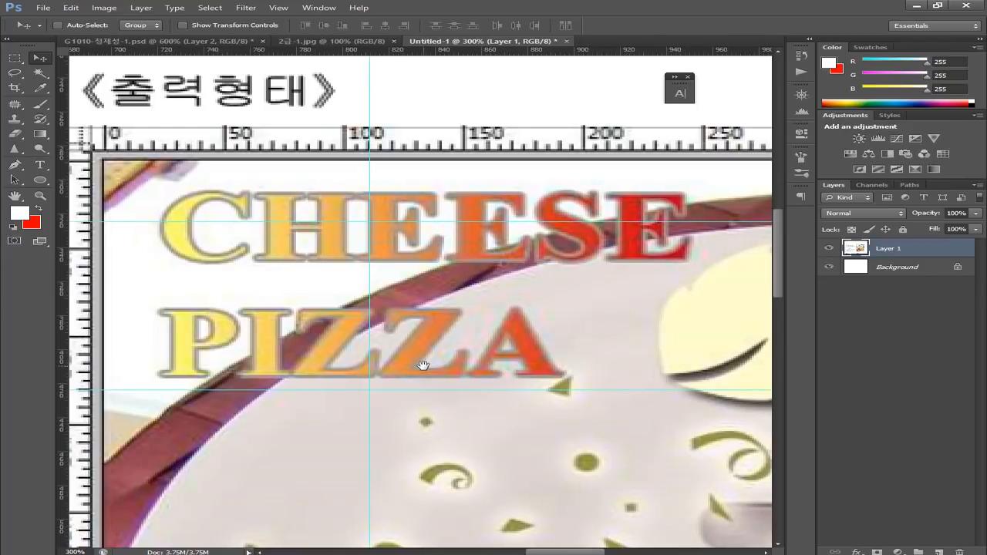
left_click_drag(268, 508, 397, 392)
left_click_drag(361, 505, 377, 405)
mouse_move(370, 478)
left_mouse_down()
mouse_move(370, 383)
mouse_move(347, 399)
left_mouse_up()
left_click_drag(335, 436, 341, 409)
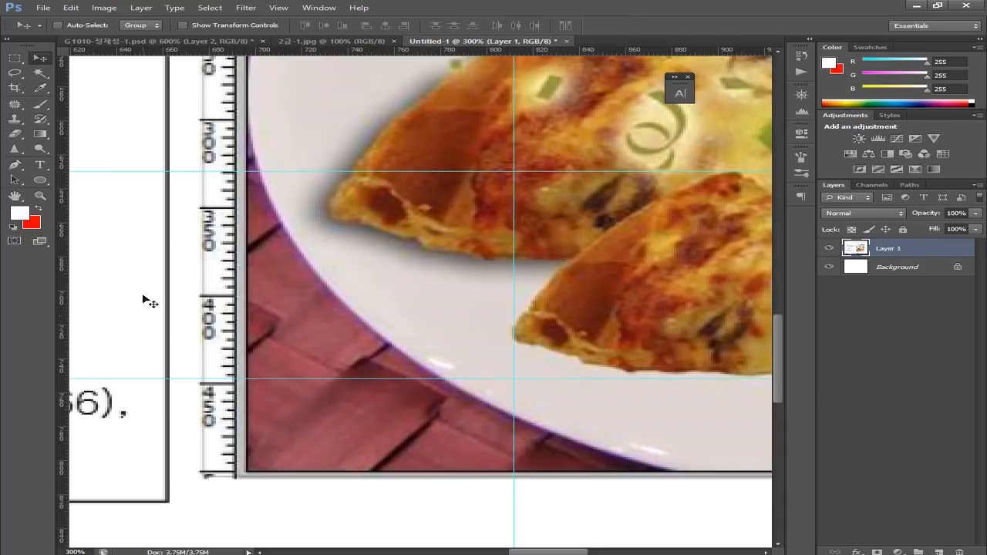
Move the lowest horizontal guide in the exam document down to about Y 450 px, below the copied slice
left_click(154, 40)
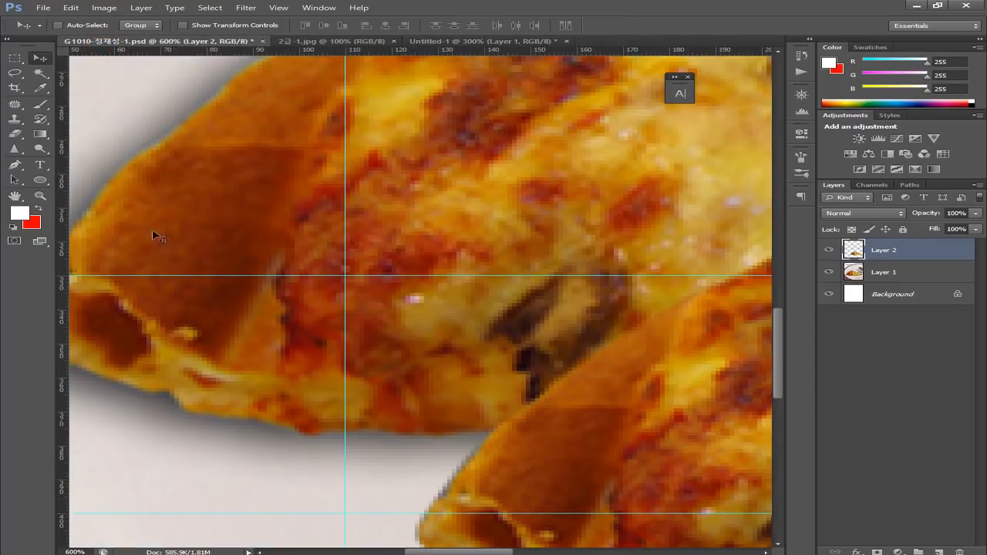
left_click_drag(442, 434, 440, 312)
left_click_drag(438, 409, 471, 488)
left_click_drag(540, 352, 437, 347)
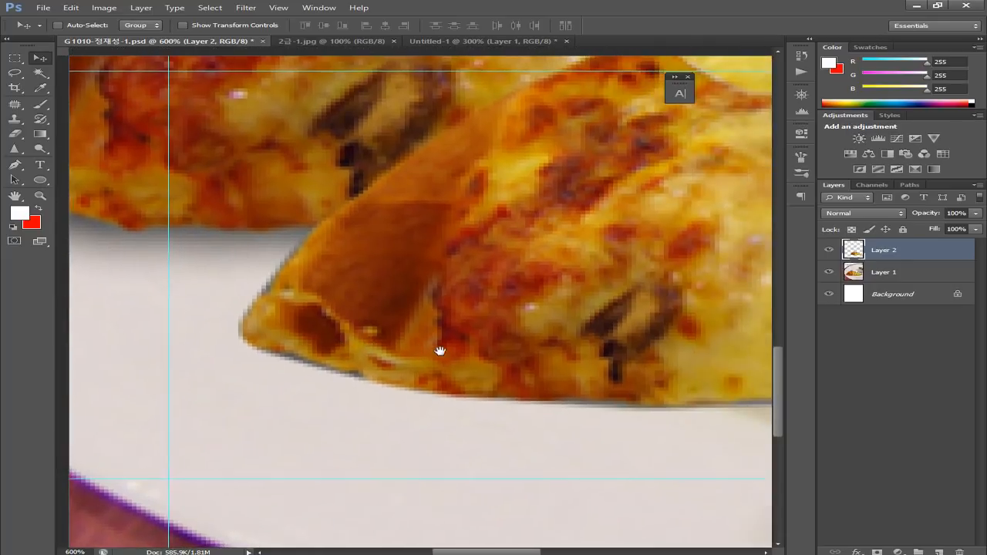
Enlarge the copied slice from its lower crust corner and position it between the two lower horizontal guides
key("ctrl+minus")
key("ctrl+minus")
key("ctrl+minus")
key("ctrl+minus")
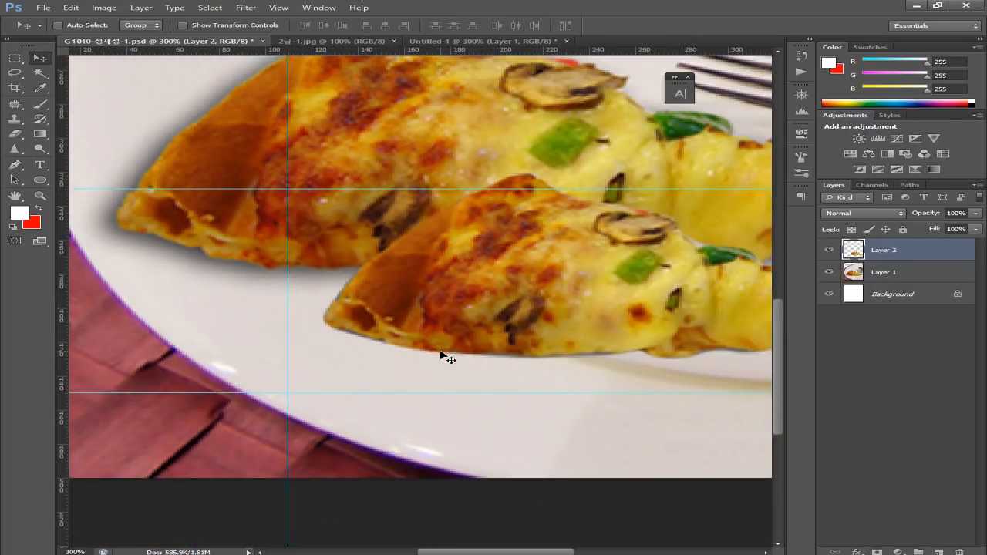
key("ctrl+minus")
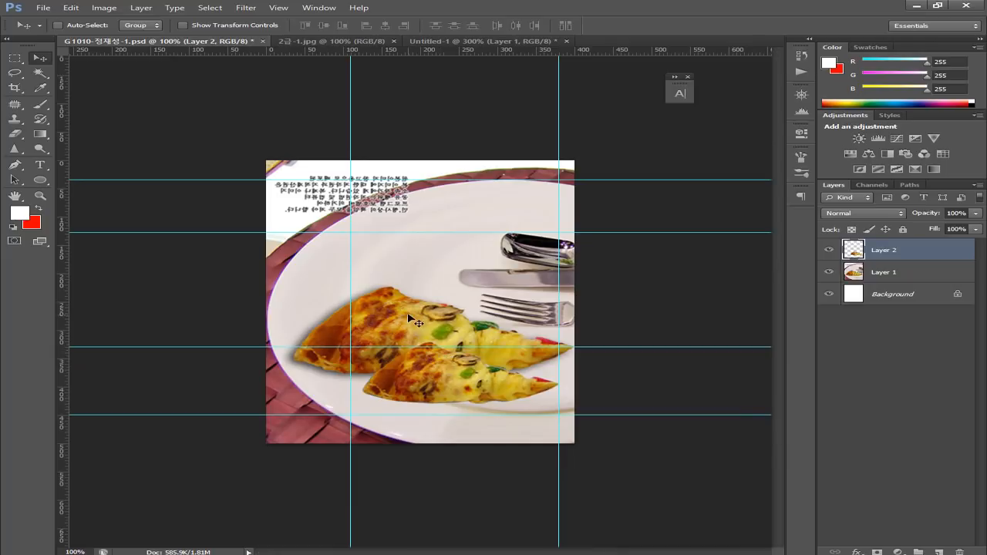
key("ctrl+t")
left_click_drag(363, 405, 351, 424)
key("Return")
left_click_drag(412, 397, 417, 404)
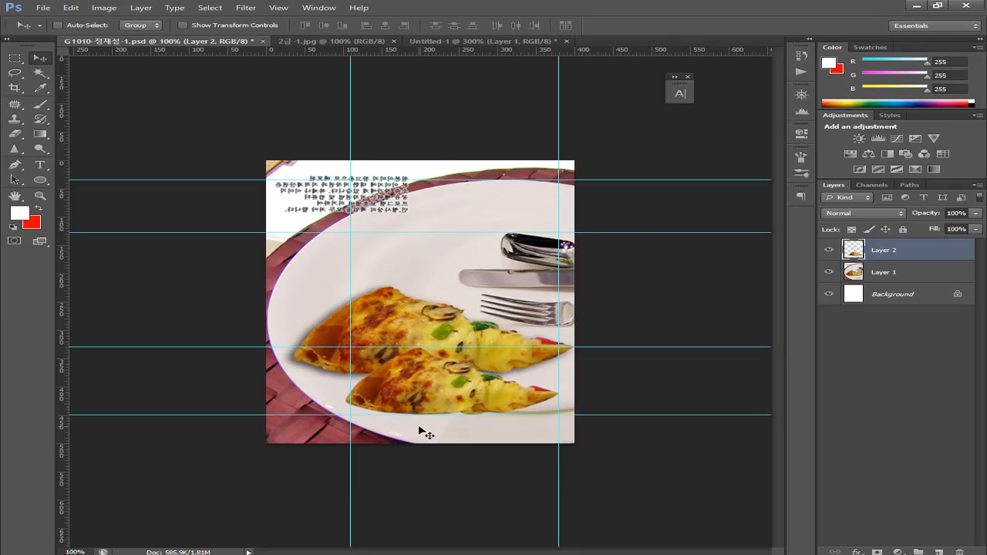
Scale the copied slice to about 98% so its crust end aligns with the vertical guide near X 110 px
key("ctrl+t")
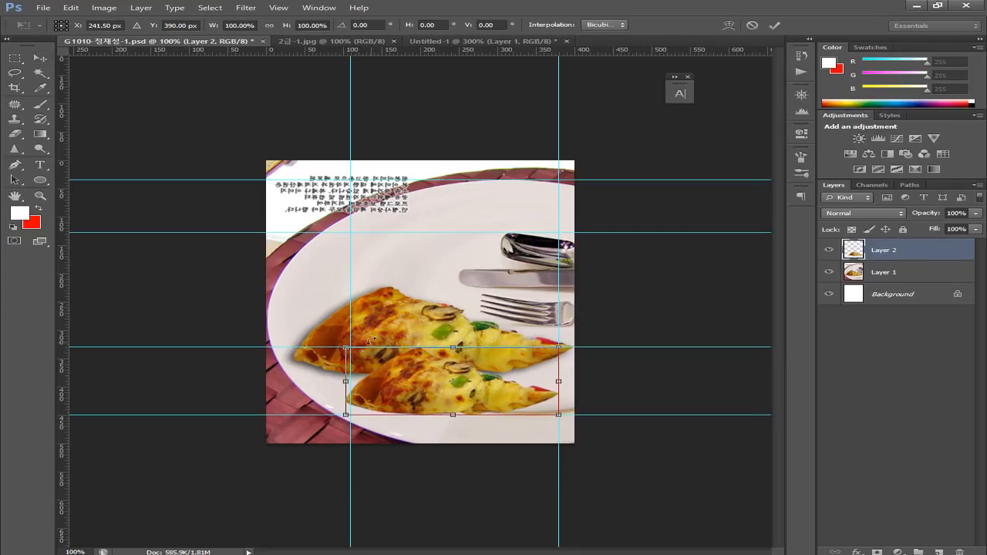
left_click_drag(347, 347, 352, 350)
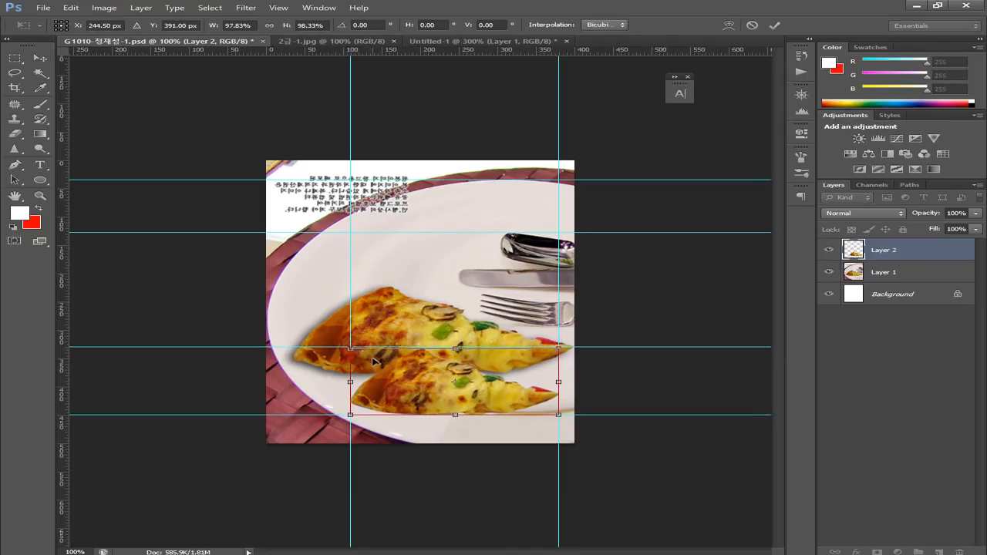
key("Return")
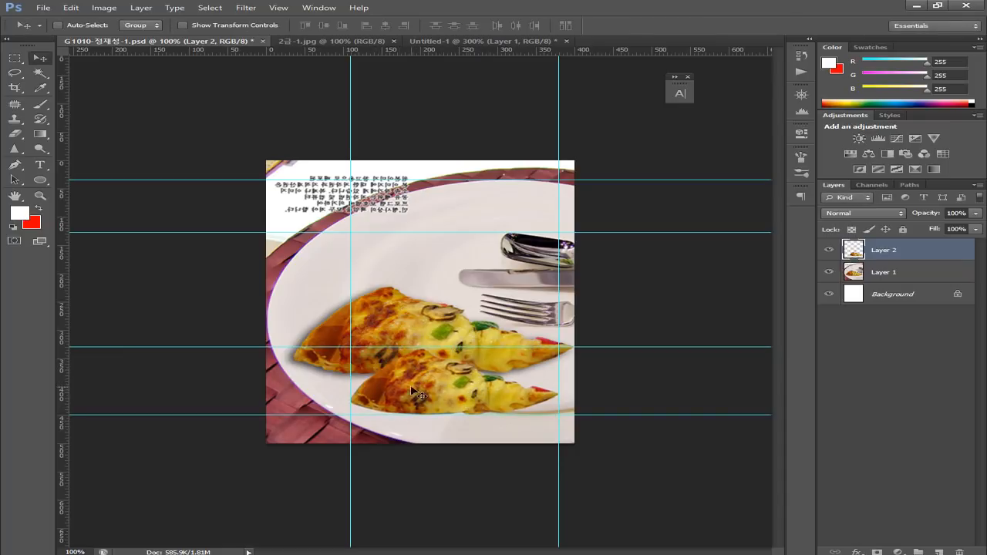
Compare the repositioned slice with the sample output in Untitled-1 and return to the exam document
left_click(423, 42)
left_click_drag(466, 232, 258, 221)
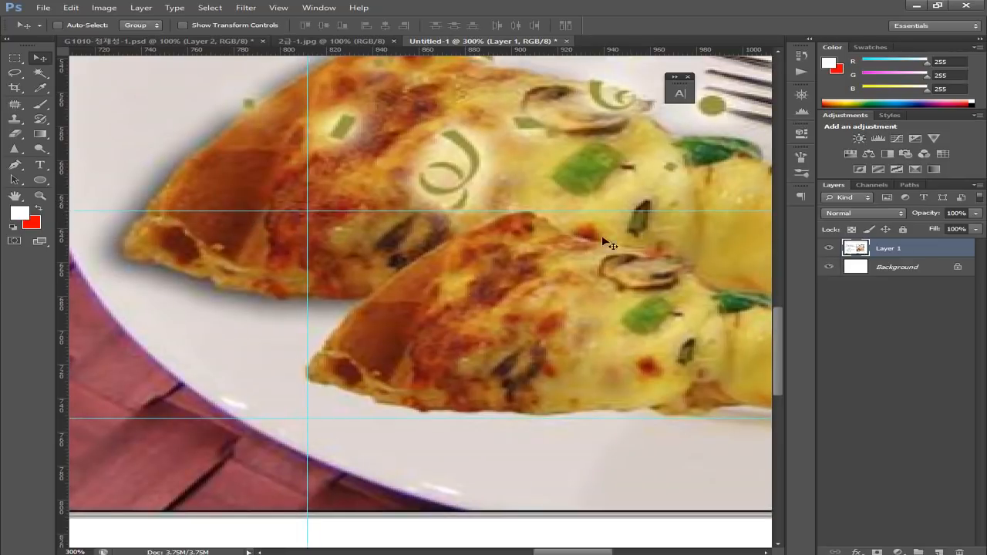
left_click_drag(640, 271, 516, 275)
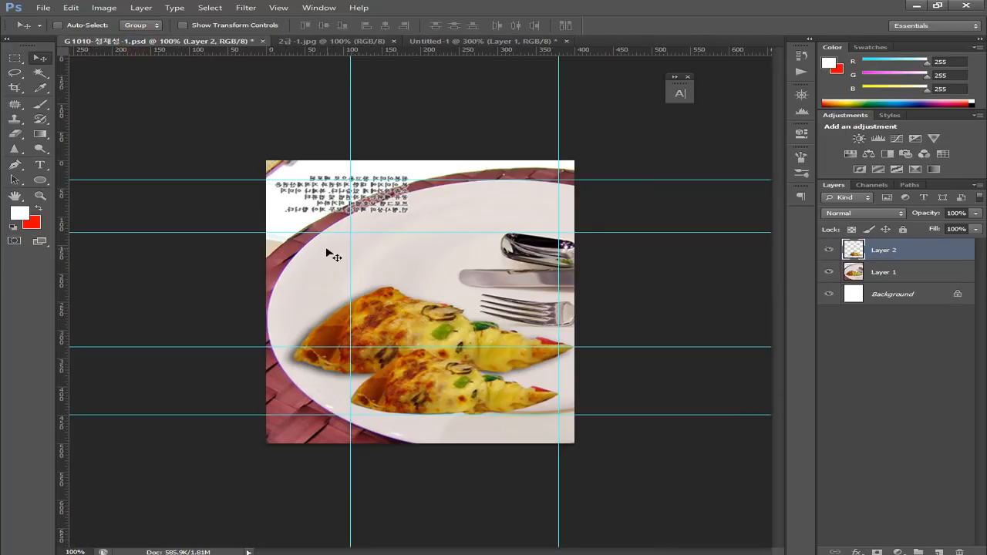
left_click(138, 41)
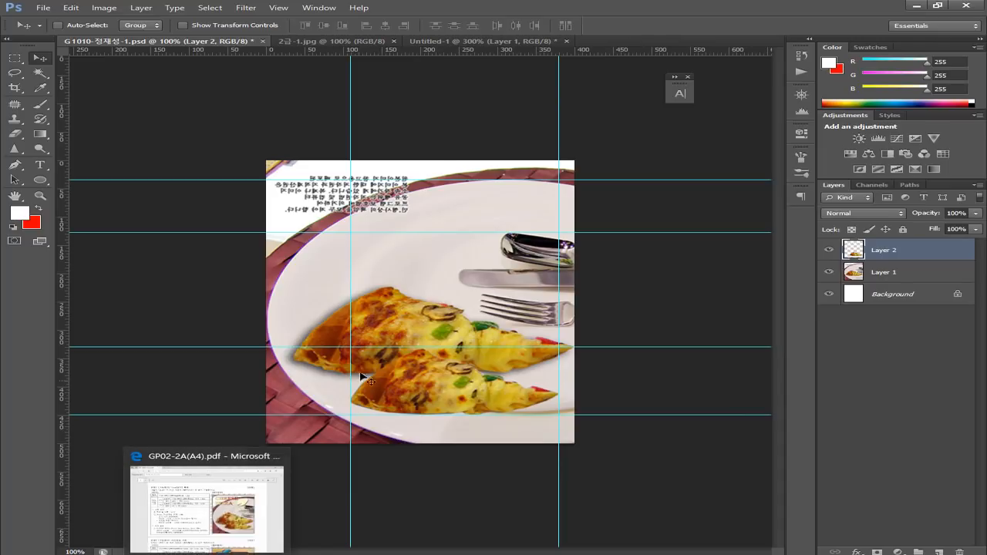
Save the exam PSD with Layer 1 active and Maximize Compatibility on, and review question 1's conditions in the GP02-2A(A4) PDF
left_click(417, 319, "ctrl")
key("ctrl+s")
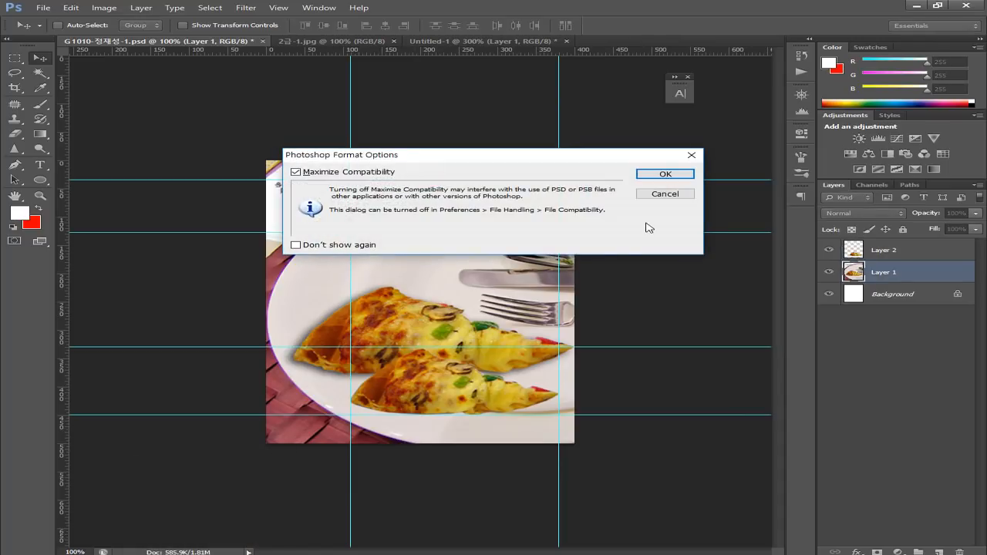
left_click(665, 173)
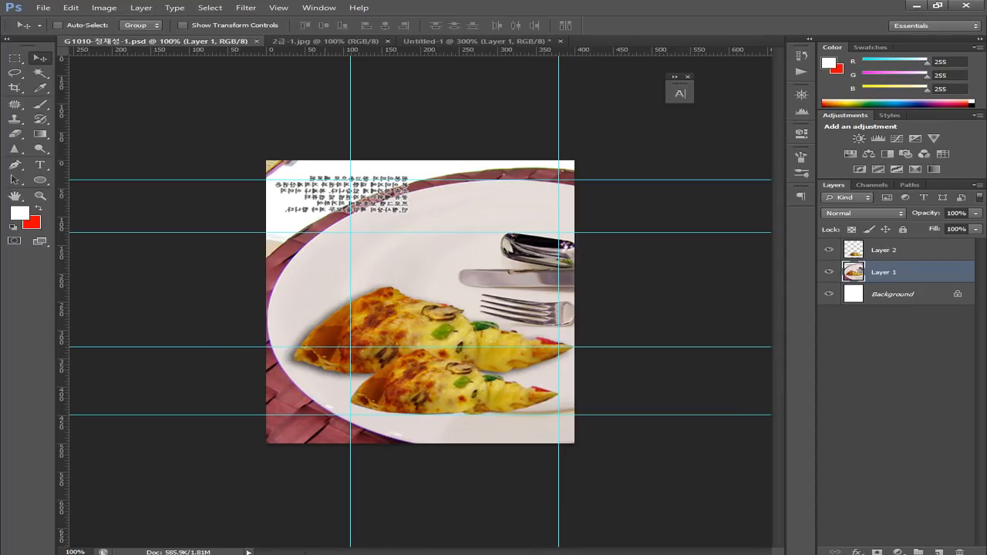
left_click(270, 554)
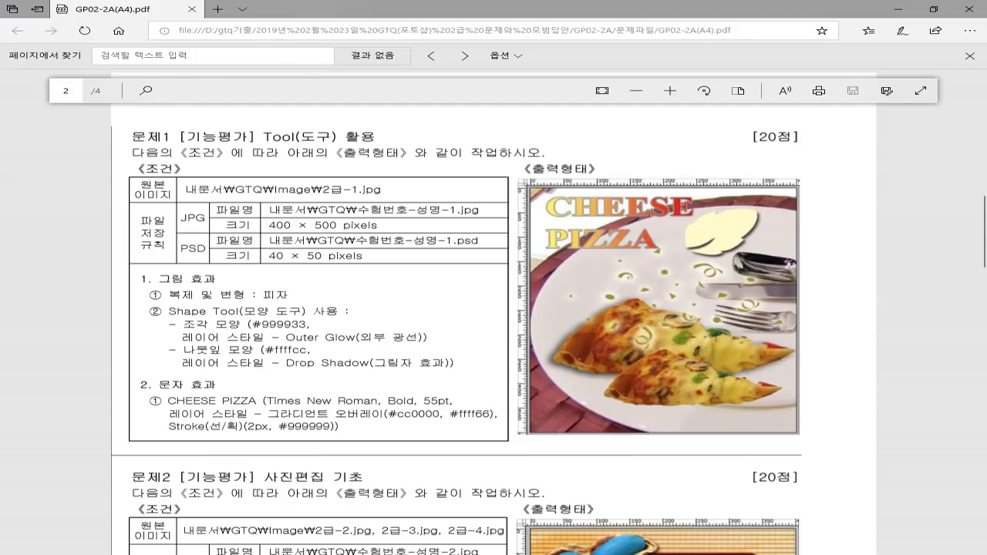
key("alt+Tab")
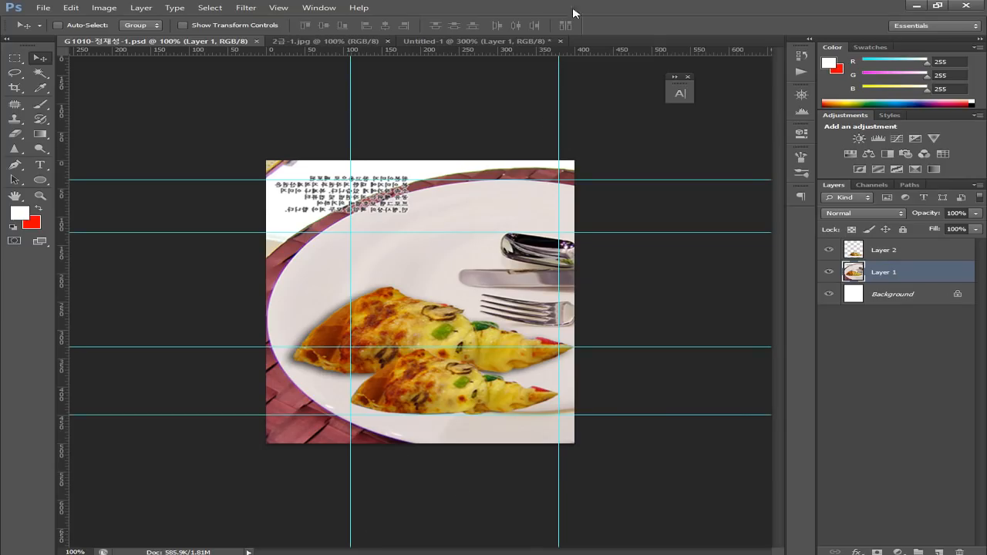
In Untitled-1, move the horizontal guide to the top of the confetti shape and remove the guide crossing the CHEESE title
left_click(456, 43)
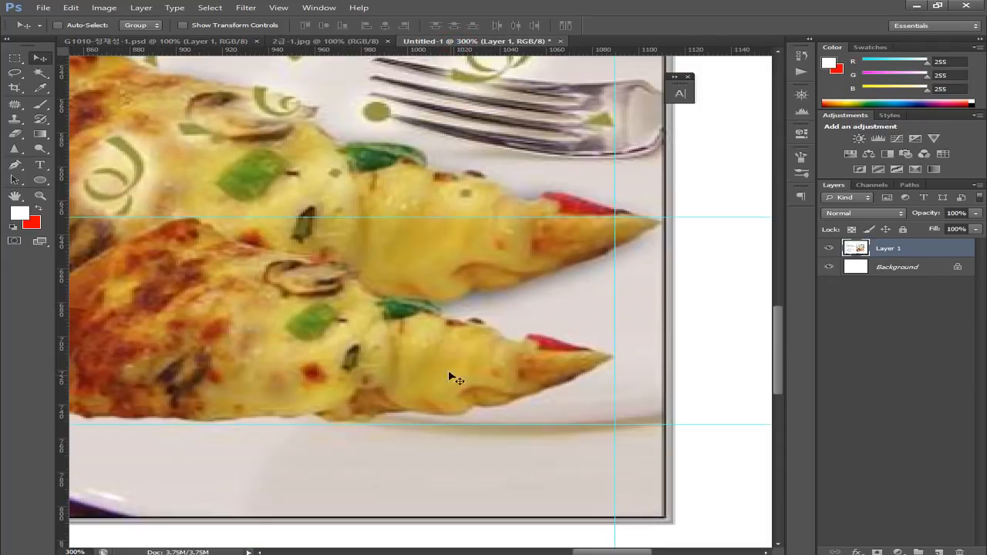
left_click_drag(409, 246, 447, 424)
left_click_drag(418, 372, 447, 466)
left_click_drag(374, 409, 387, 441)
left_click_drag(296, 375, 355, 524)
left_click_drag(315, 434, 274, 352)
left_click_drag(329, 420, 287, 362)
left_click_drag(348, 393, 340, 381)
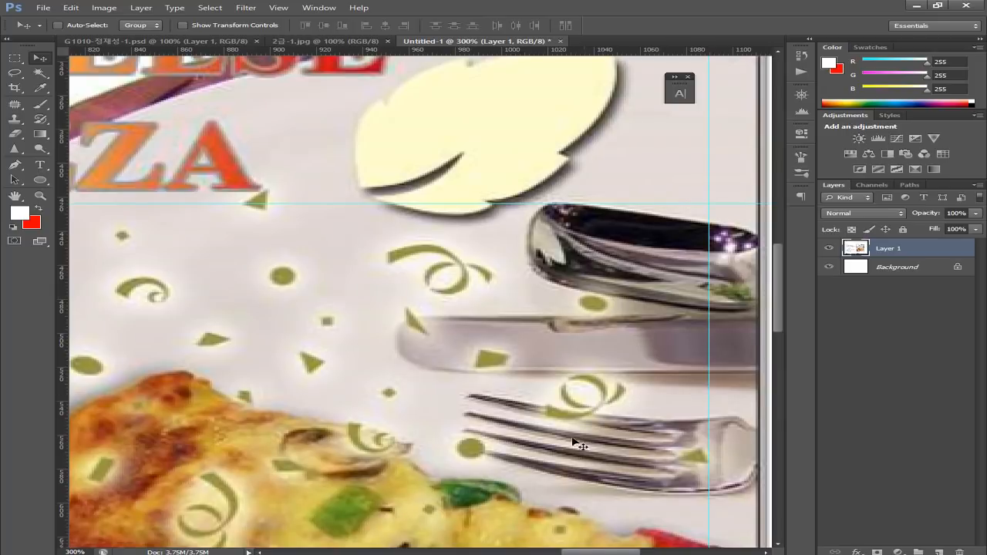
left_click_drag(528, 428, 589, 439)
left_click_drag(323, 286, 341, 387)
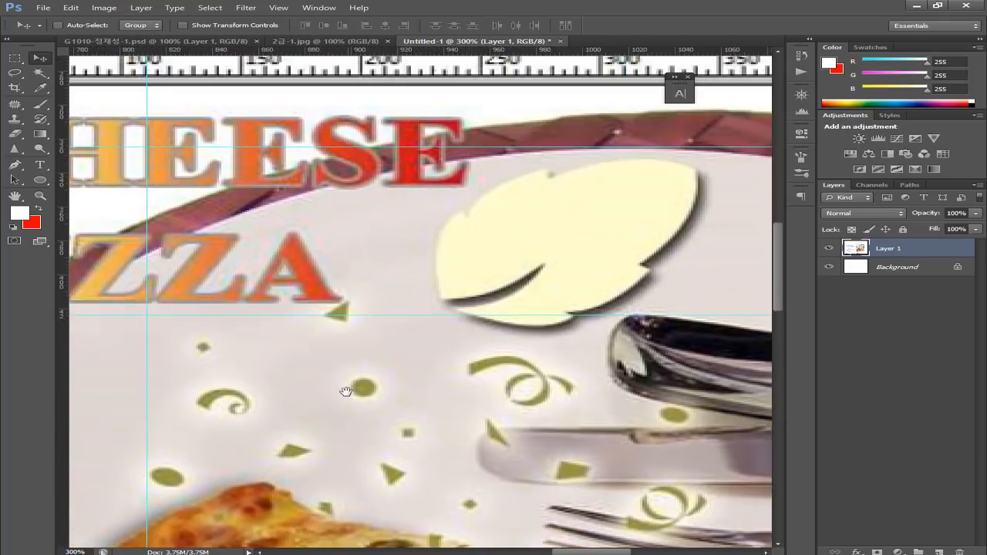
left_click_drag(416, 316, 434, 295)
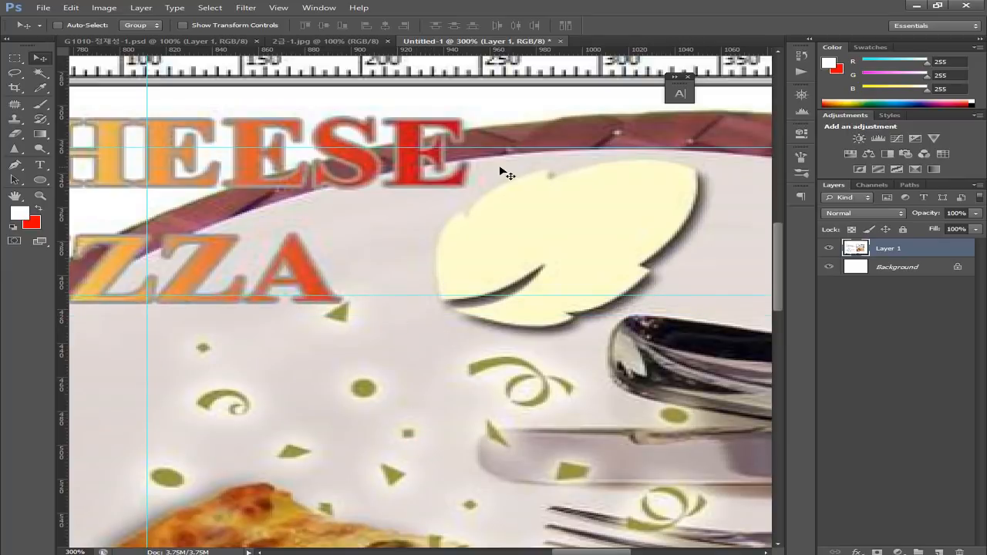
left_click_drag(526, 149, 558, 35)
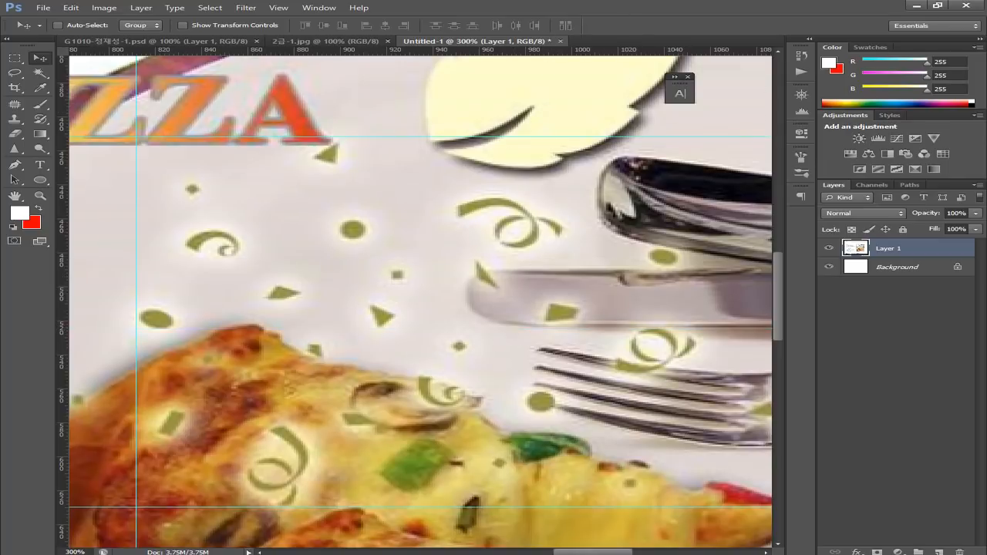
Move the sample's vertical guide from the smaller slice's crust end to the left edge of the leftmost confetti piece
scroll(369, 409, "down", 2)
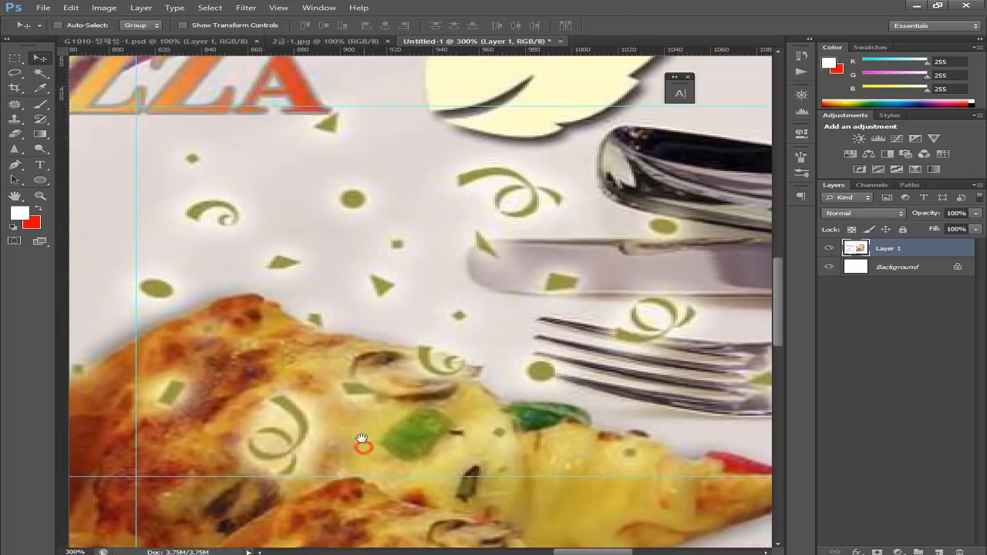
scroll(364, 440, "down", 1)
scroll(399, 439, "down", 2)
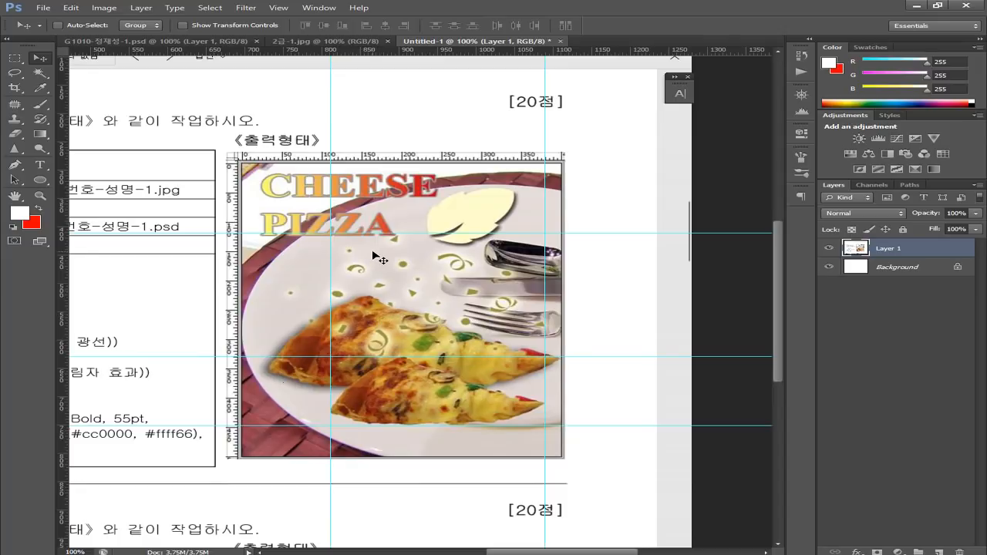
scroll(275, 280, "up", 3)
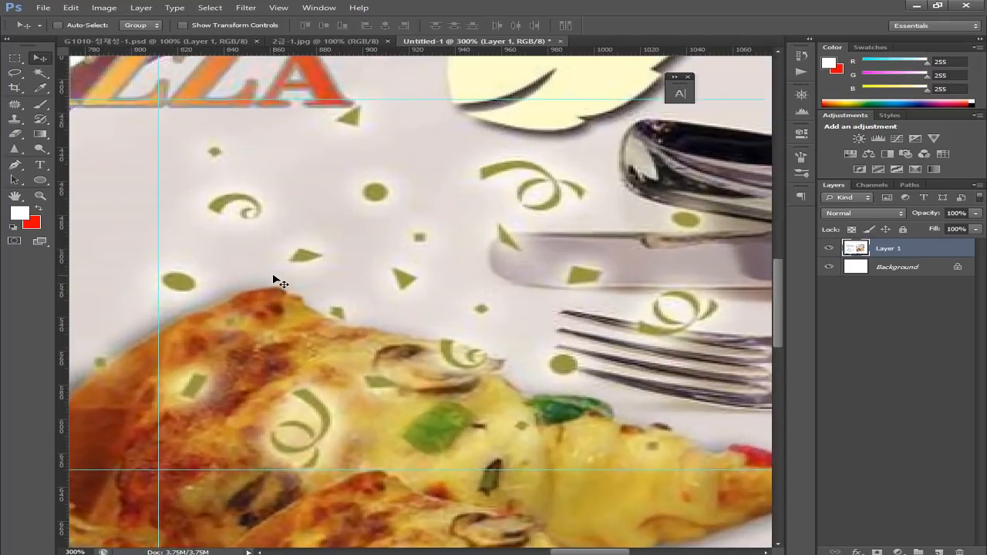
left_click_drag(330, 247, 419, 314)
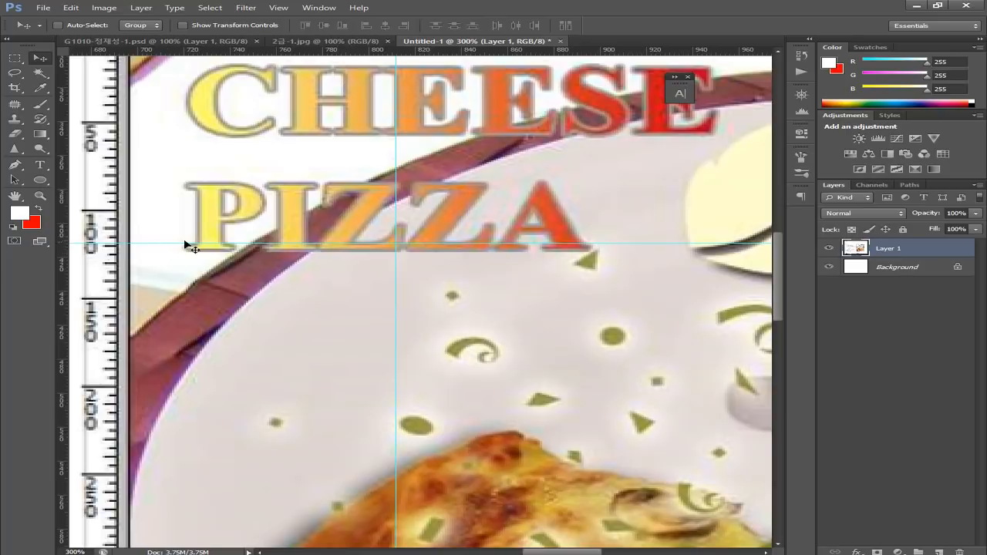
left_click_drag(387, 463, 380, 397)
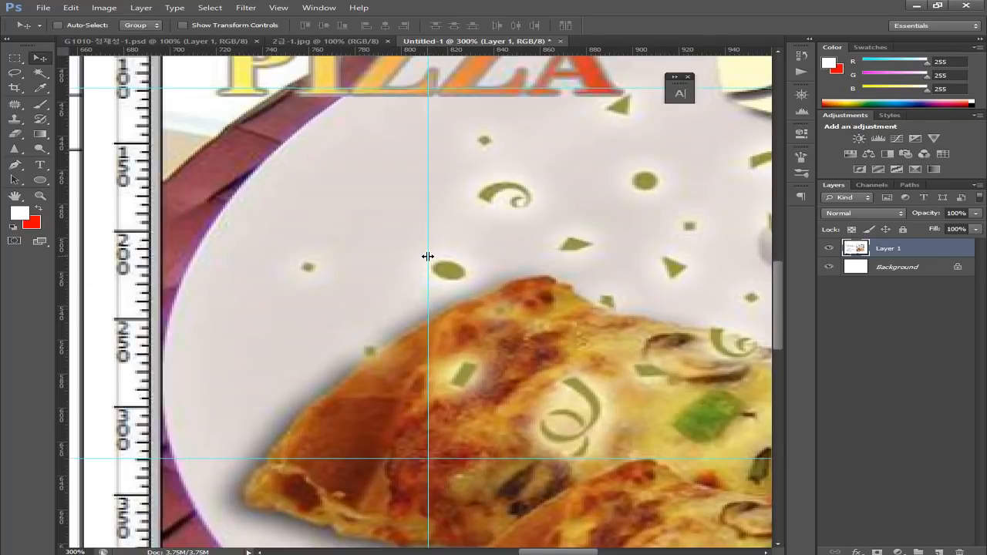
left_click_drag(428, 256, 299, 276)
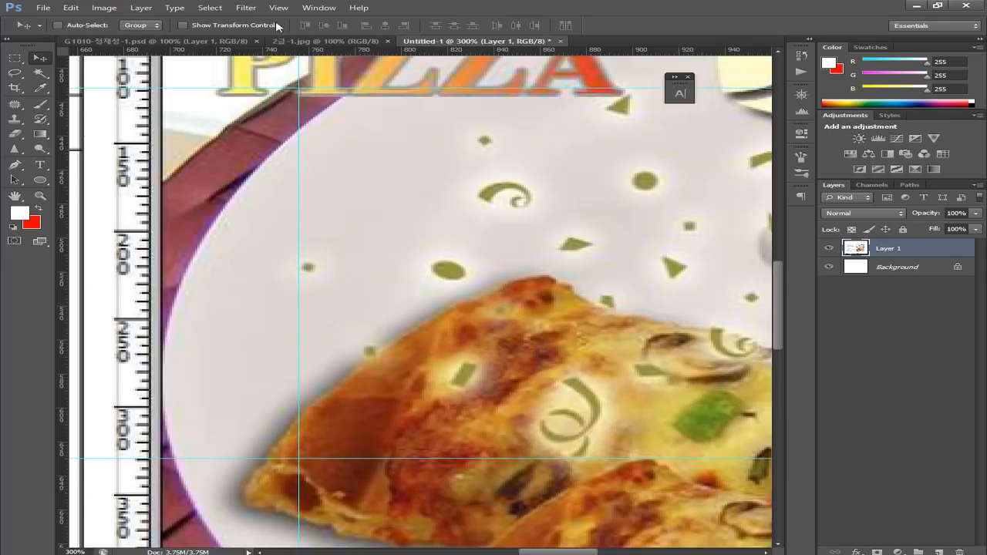
Return to the exam document and clear all of its guides
left_click(102, 41)
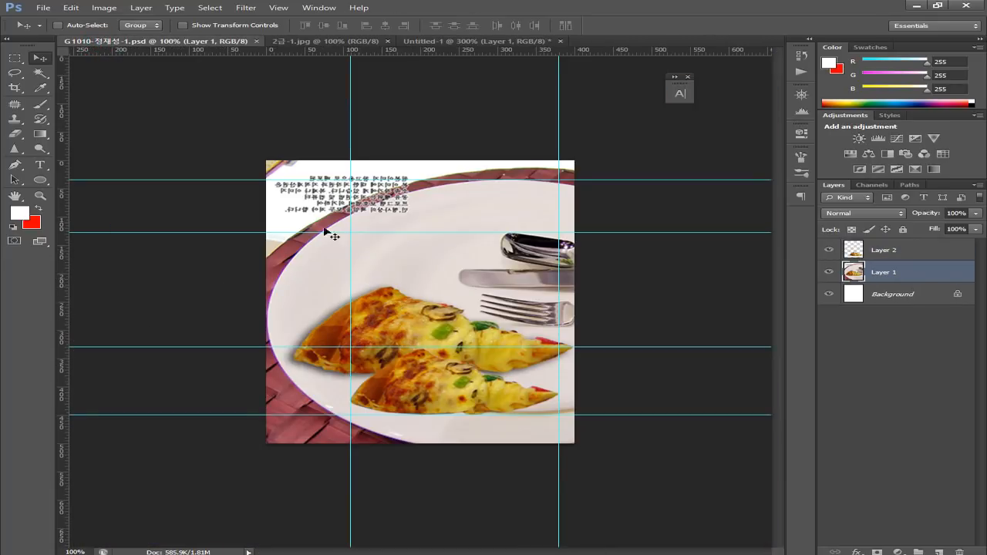
left_click(279, 7)
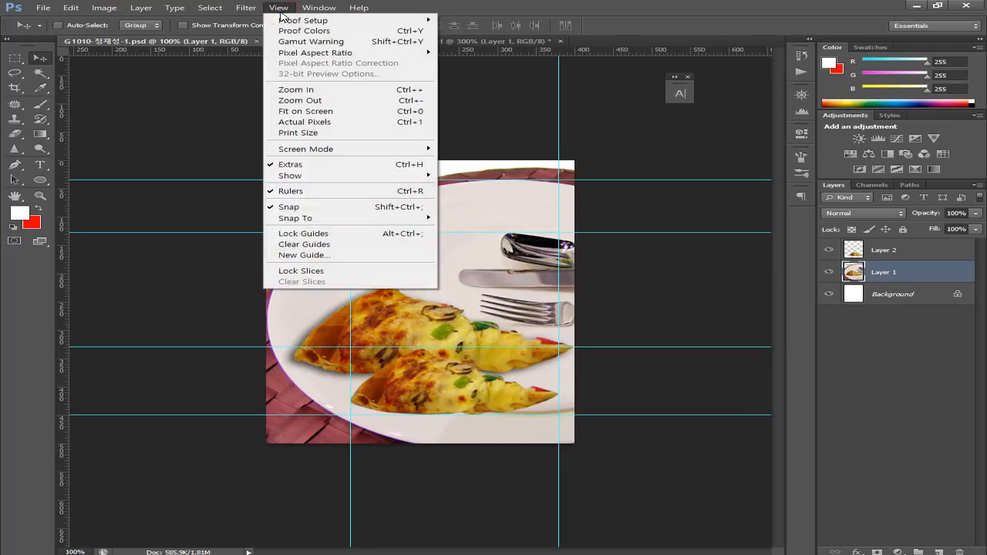
left_click(303, 244)
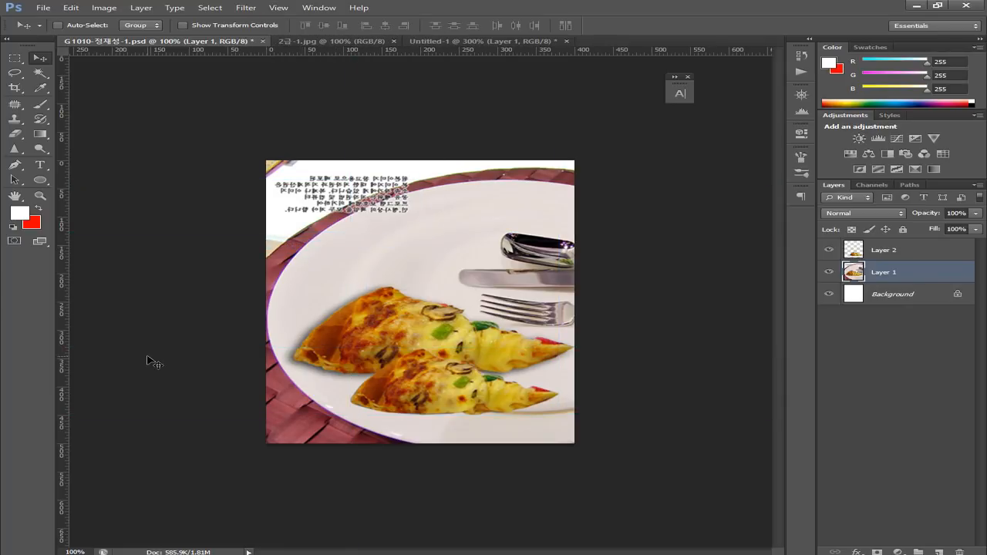
Place a horizontal guide at about Y 120 px in the exam document, viewed at 600%, to mark the confetti's top
key("ctrl+plus")
key("ctrl+plus")
key("ctrl+plus")
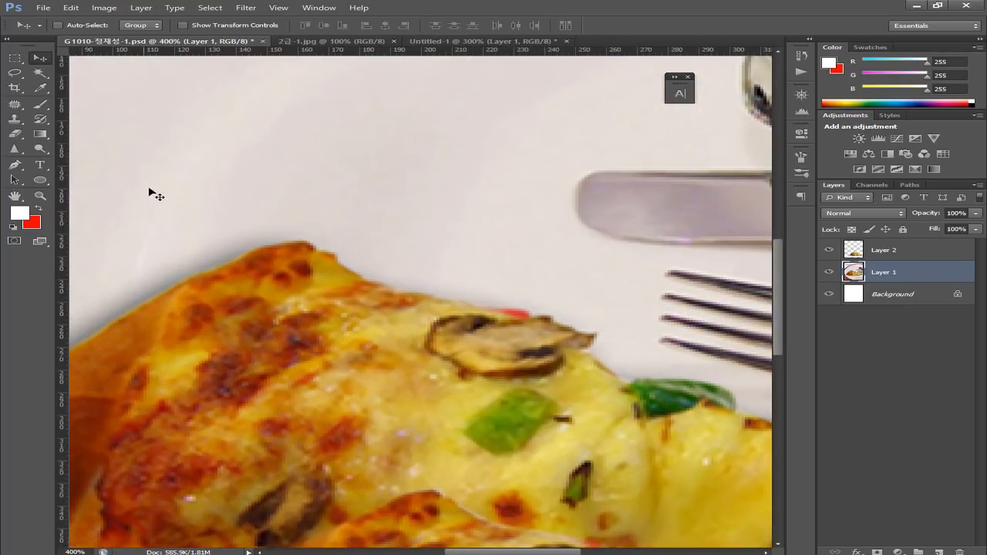
key("ctrl+plus")
key("ctrl+plus")
left_click_drag(209, 137, 297, 366)
left_click_drag(282, 266, 334, 283)
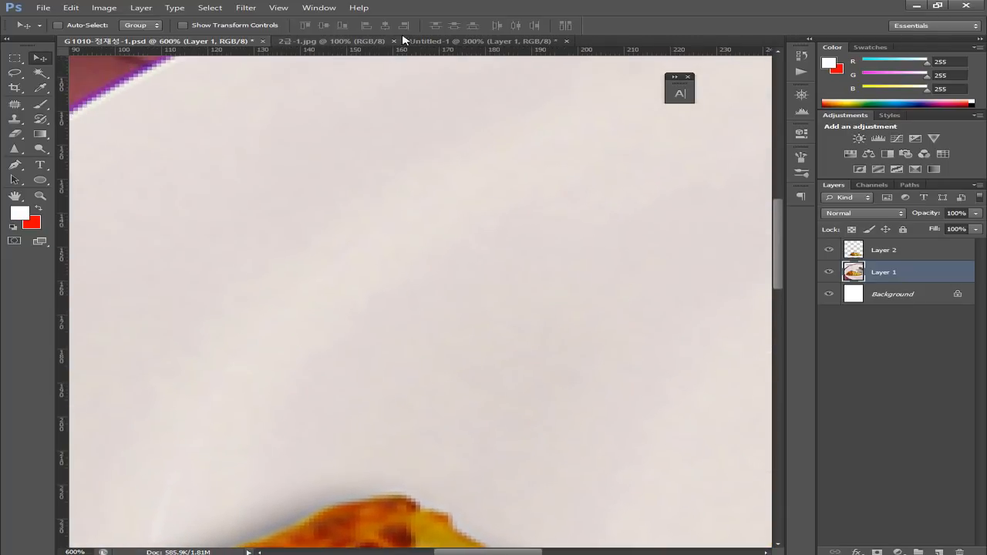
left_click_drag(351, 52, 473, 144)
left_click_drag(421, 243, 399, 324)
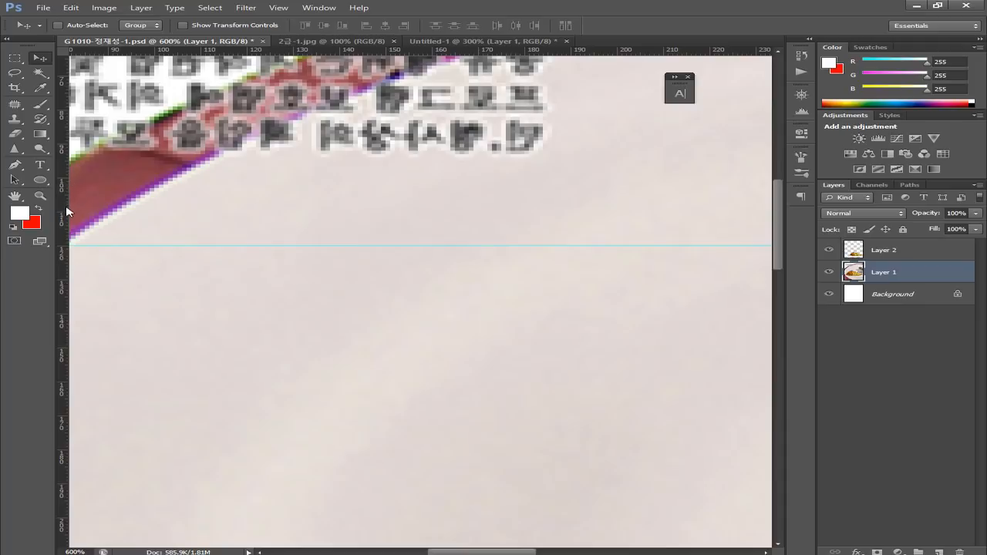
Examine the crust end of the larger pizza slice at 600% to locate the confetti's remaining boundaries
left_click_drag(408, 417, 424, 274)
left_click_drag(364, 412, 383, 281)
left_click_drag(348, 436, 369, 375)
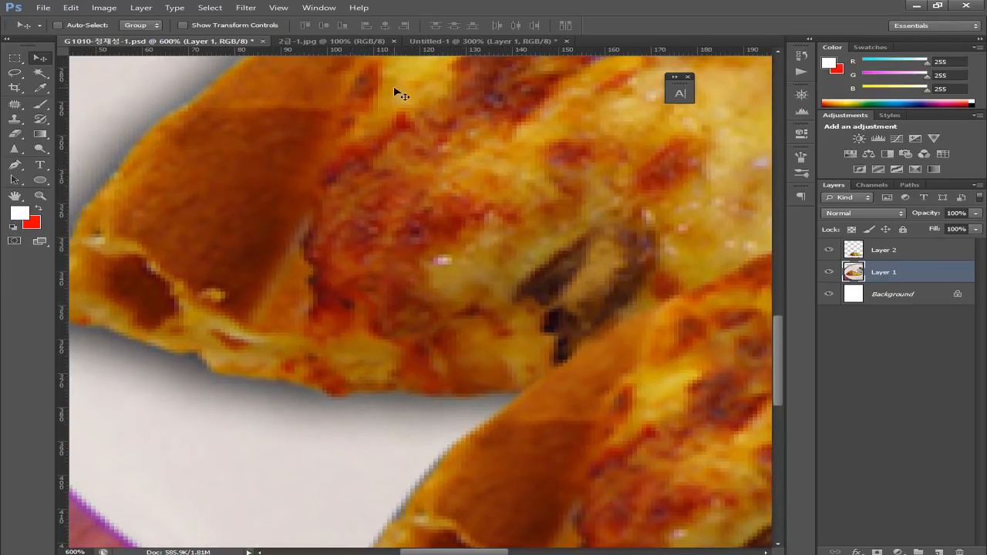
Place a horizontal guide at about 330 px across the larger pizza slice and examine the shape's position in the reference document Untitled-1
left_click_drag(324, 58, 399, 238)
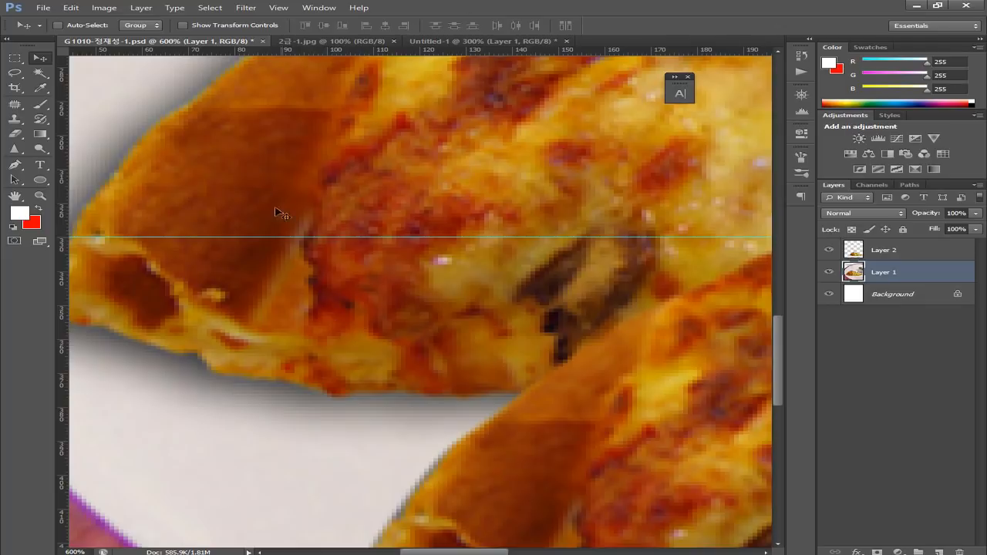
left_click(456, 45)
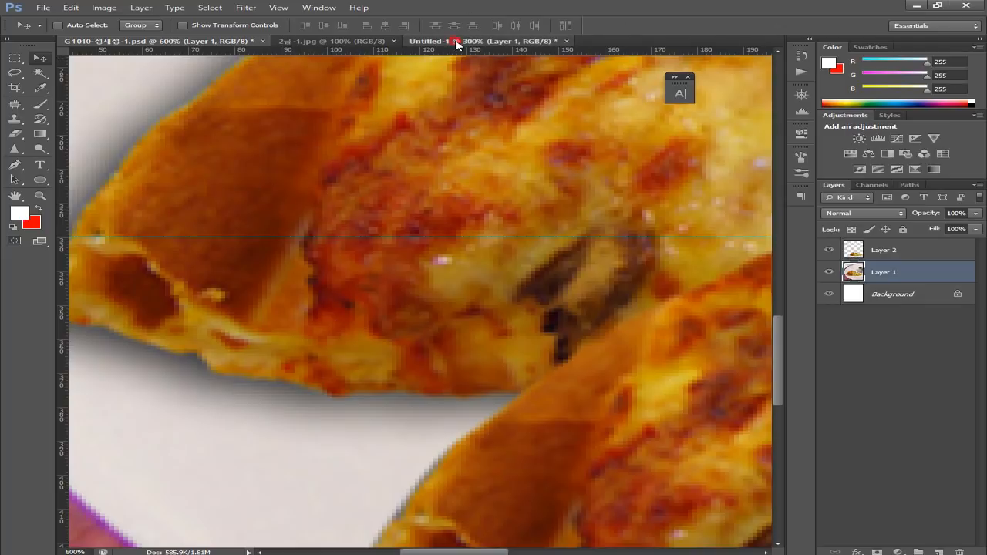
left_click_drag(434, 221, 396, 374)
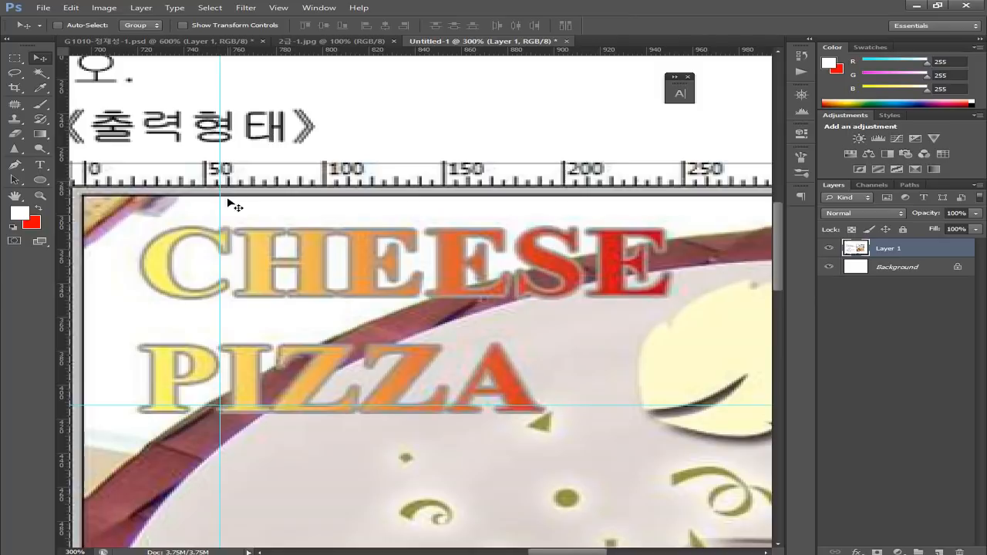
left_click_drag(481, 266, 297, 248)
left_click_drag(476, 285, 232, 276)
left_click_drag(372, 285, 373, 285)
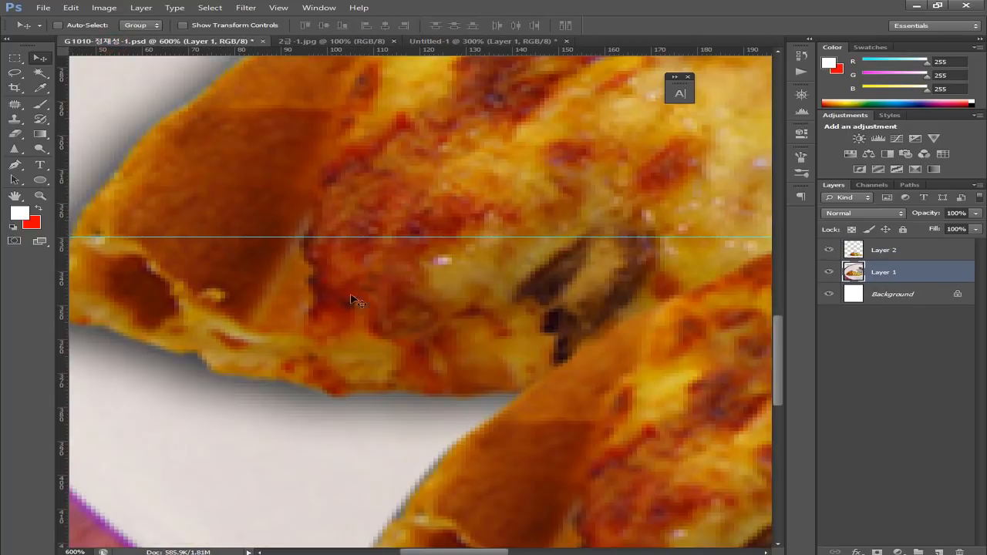
In the pizza PSD, add a horizontal guide at about 120 px and vertical guides at 50 px and about 380 px
left_click(115, 41)
left_click_drag(411, 233, 359, 363)
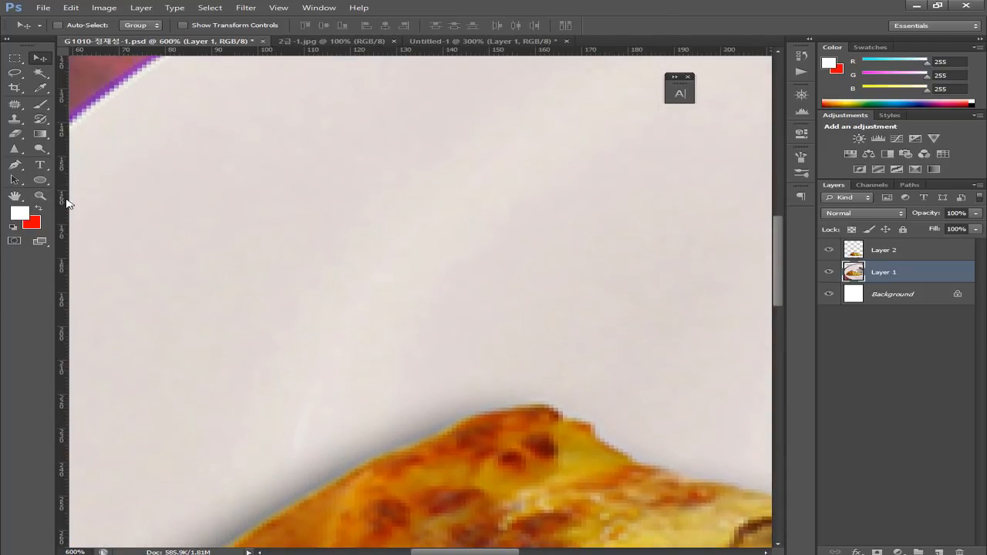
left_click_drag(67, 201, 90, 202)
left_click_drag(249, 225, 440, 264)
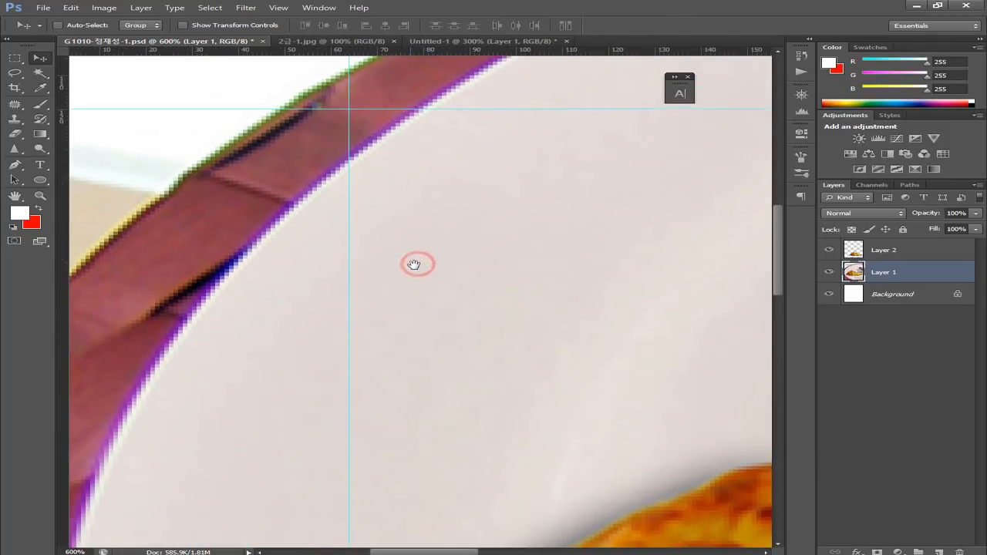
left_click_drag(349, 195, 287, 201)
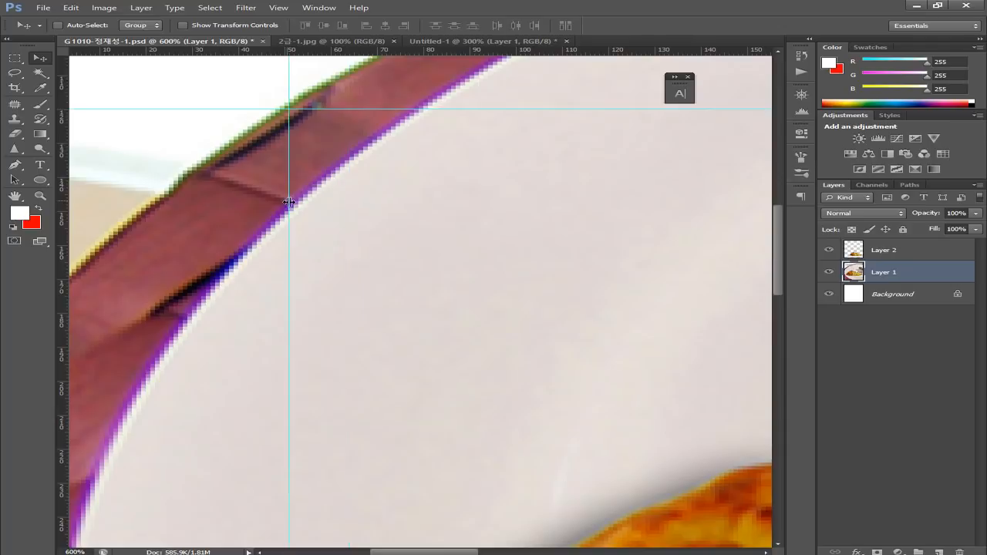
left_click_drag(531, 253, 288, 247)
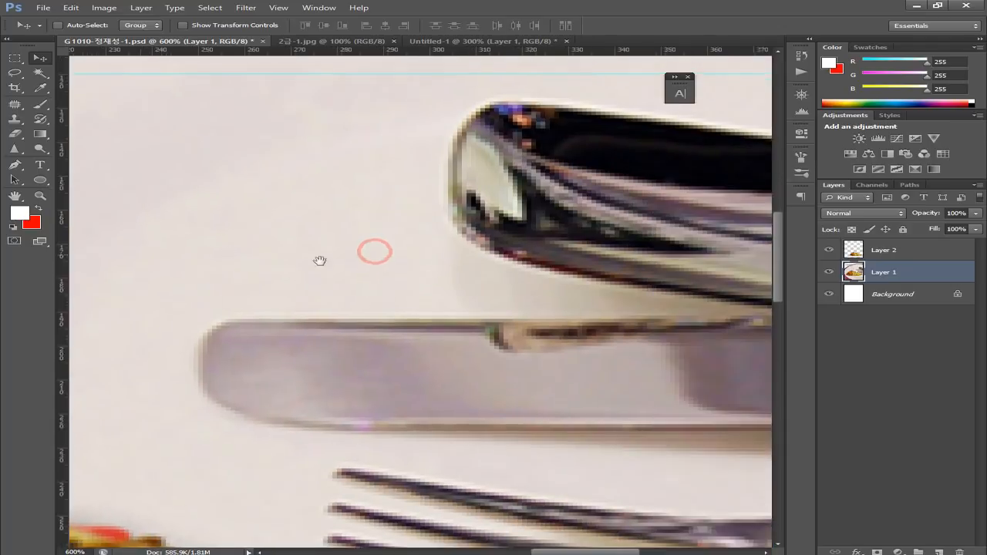
left_click_drag(63, 265, 332, 269)
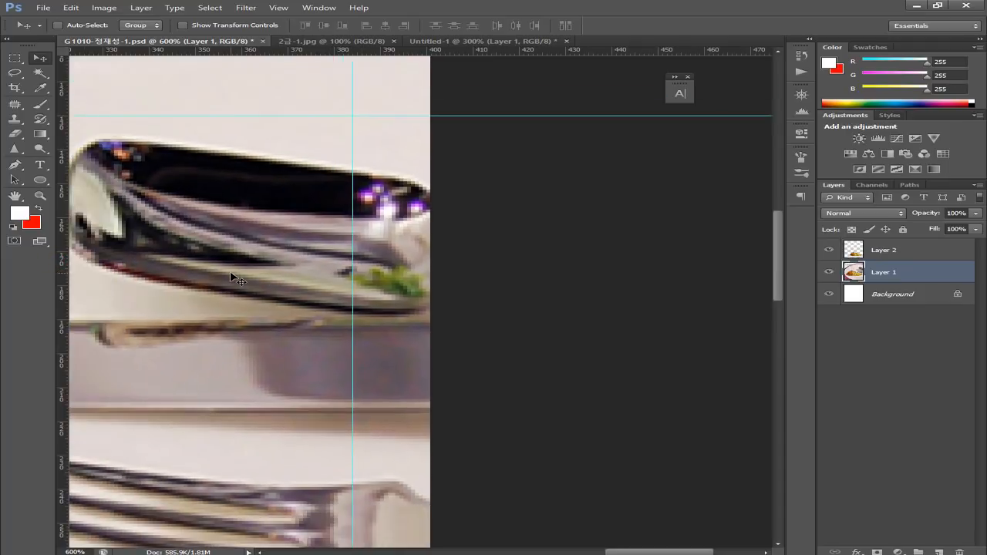
scroll(236, 281, "down", 5)
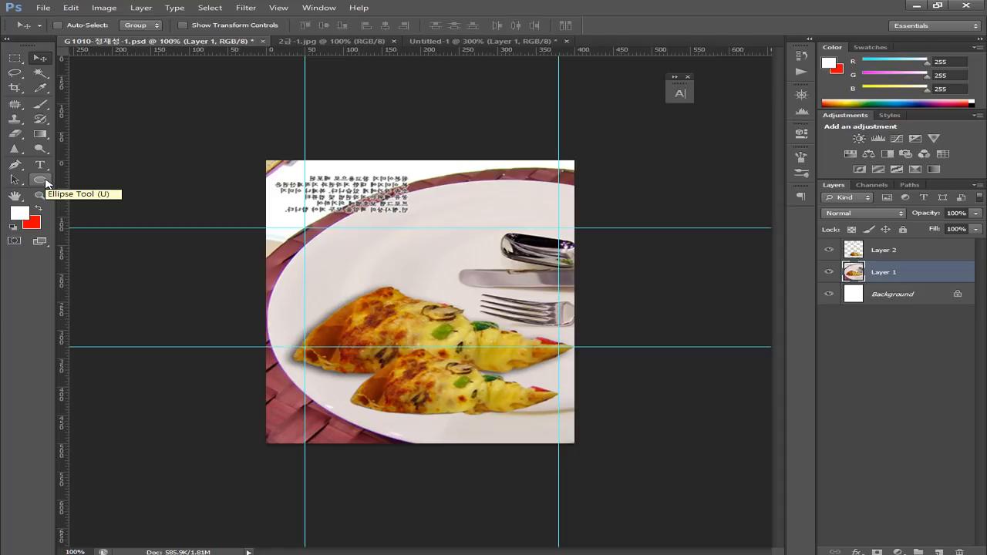
Set up the Custom Shape tool in Shape mode with a teal fill and no stroke
left_click_drag(46, 182, 116, 234)
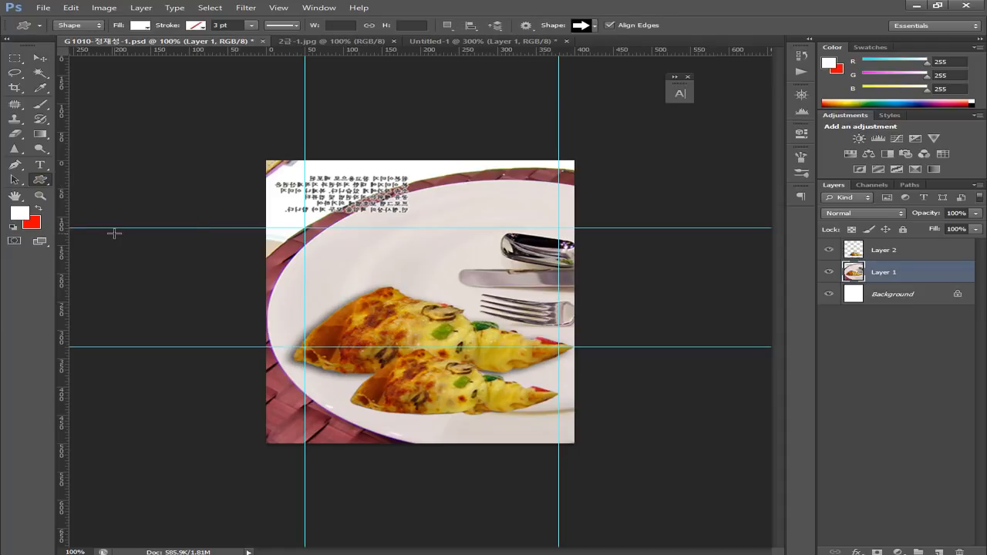
left_click(77, 28)
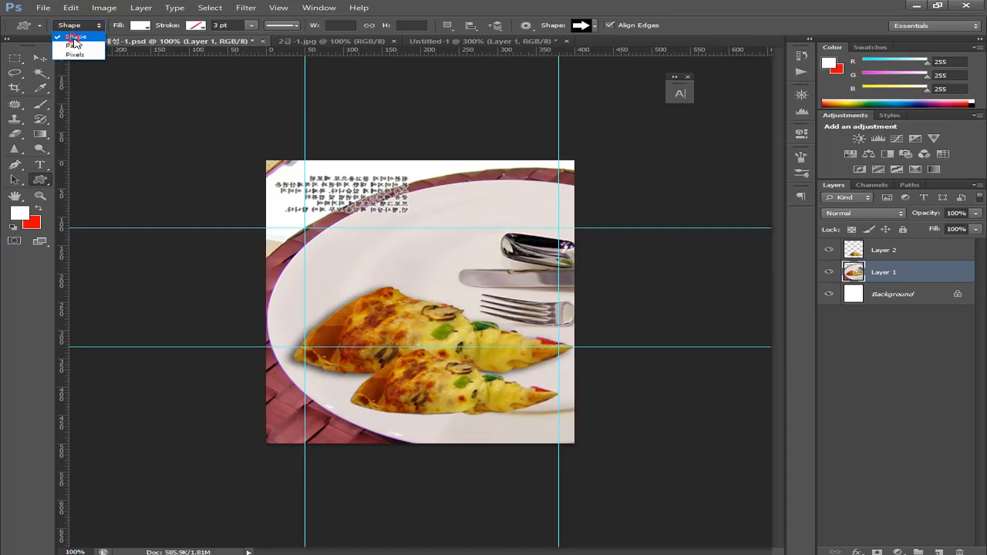
left_click(75, 39)
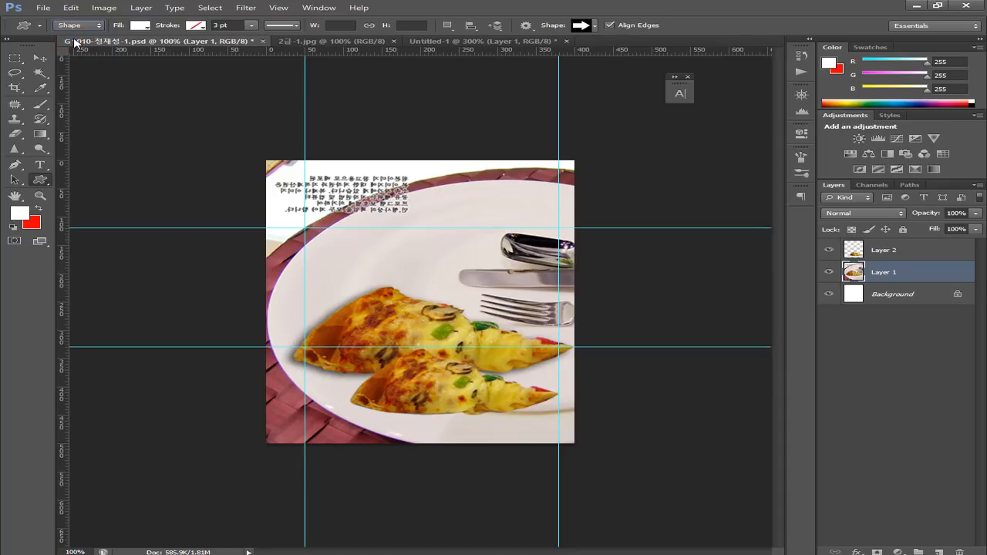
left_click(141, 28)
left_click(133, 120)
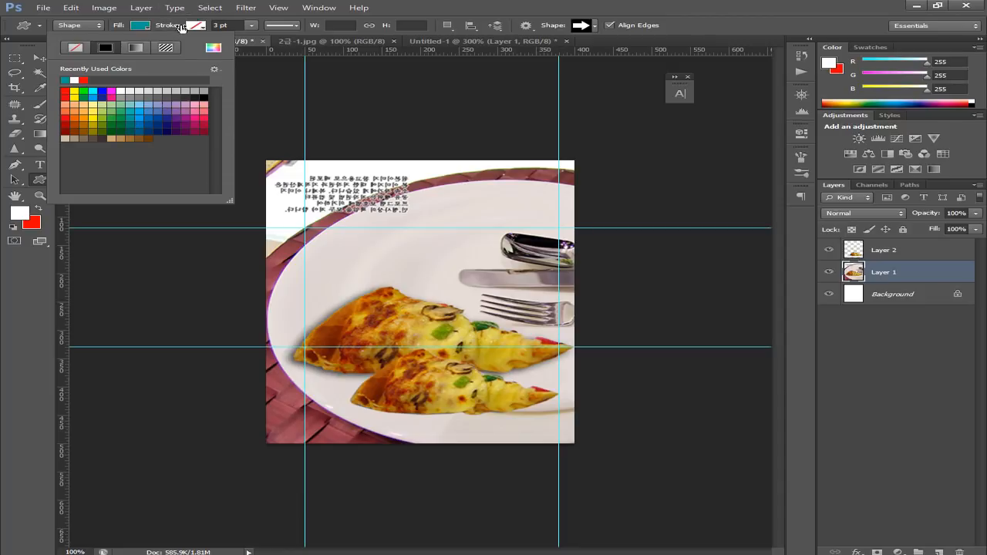
left_click(193, 25)
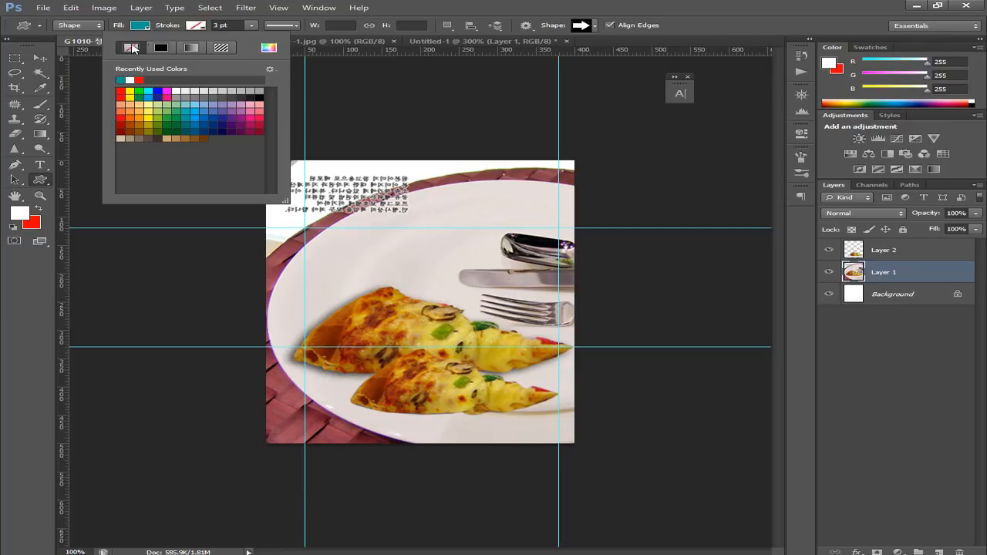
left_click(200, 26)
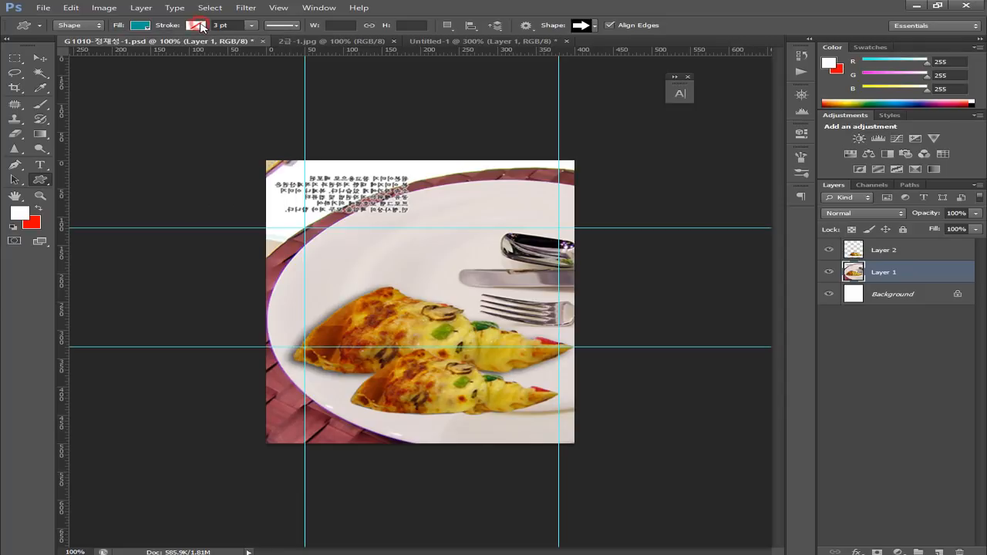
left_click(583, 26)
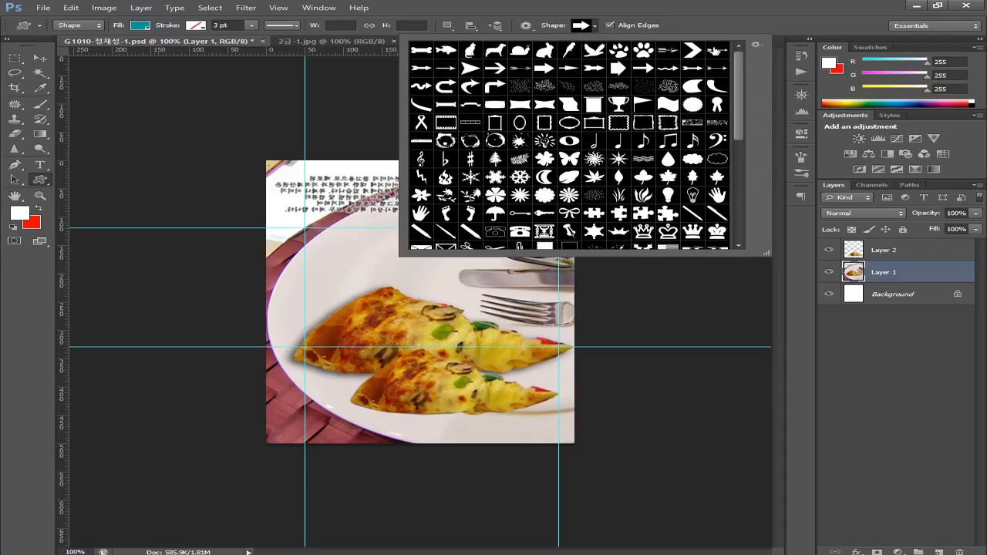
left_click(756, 45)
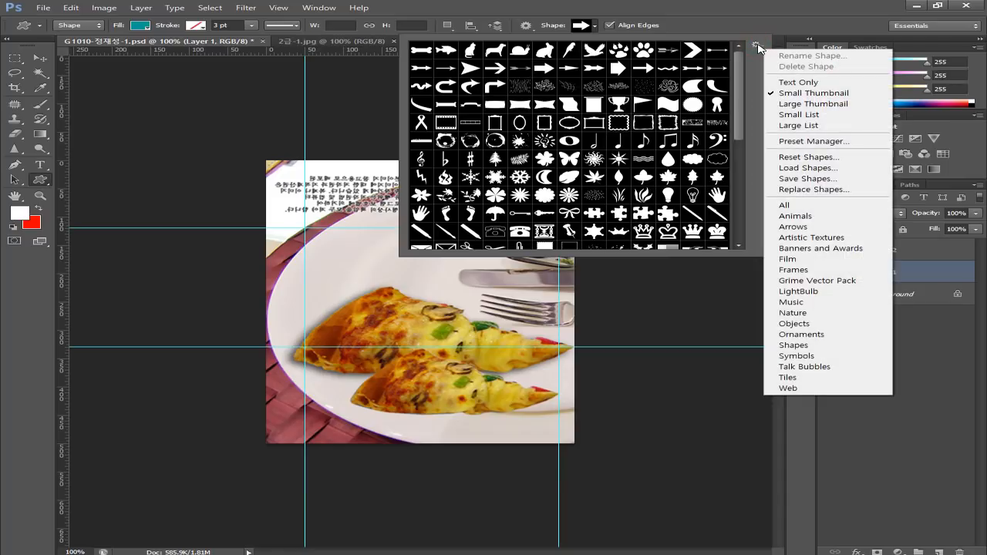
left_click(815, 206)
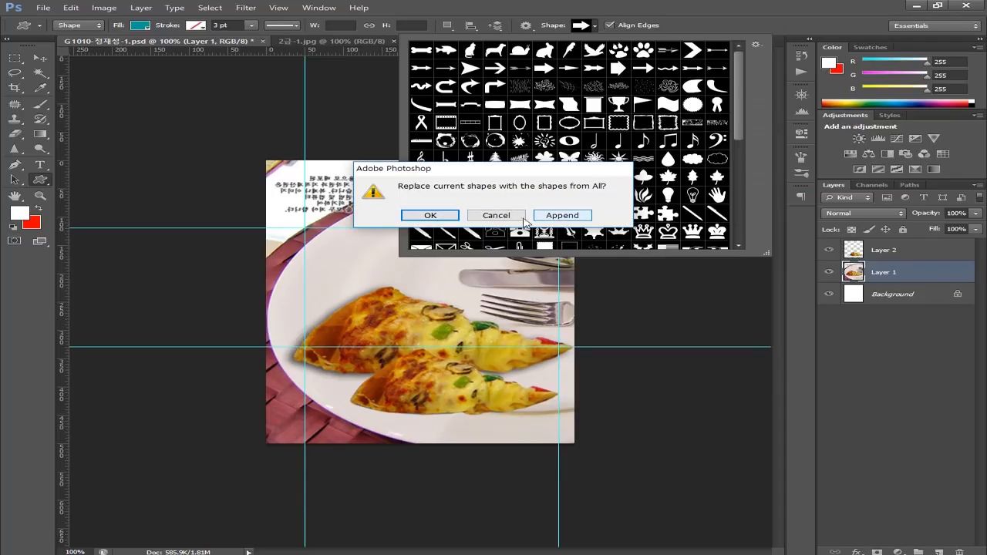
left_click(438, 218)
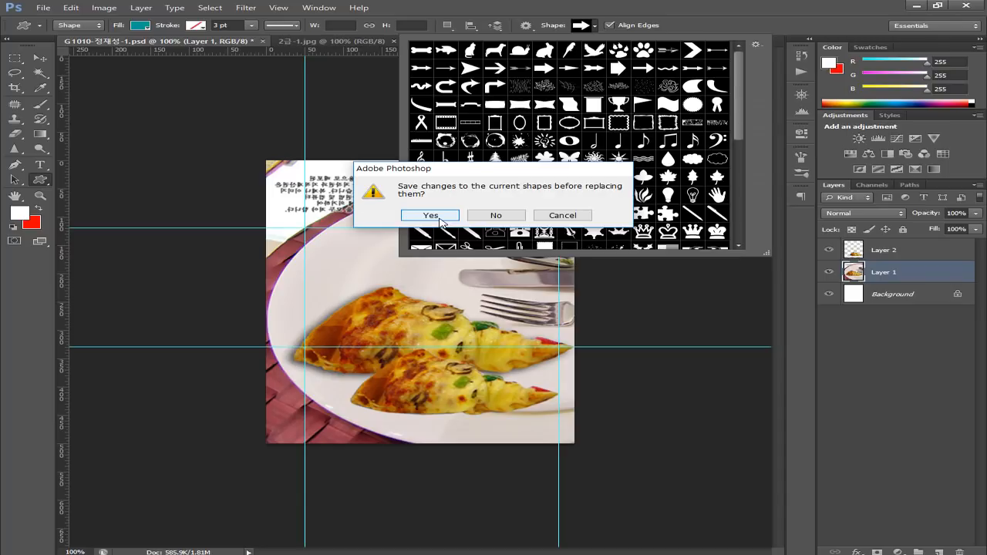
left_click(440, 218)
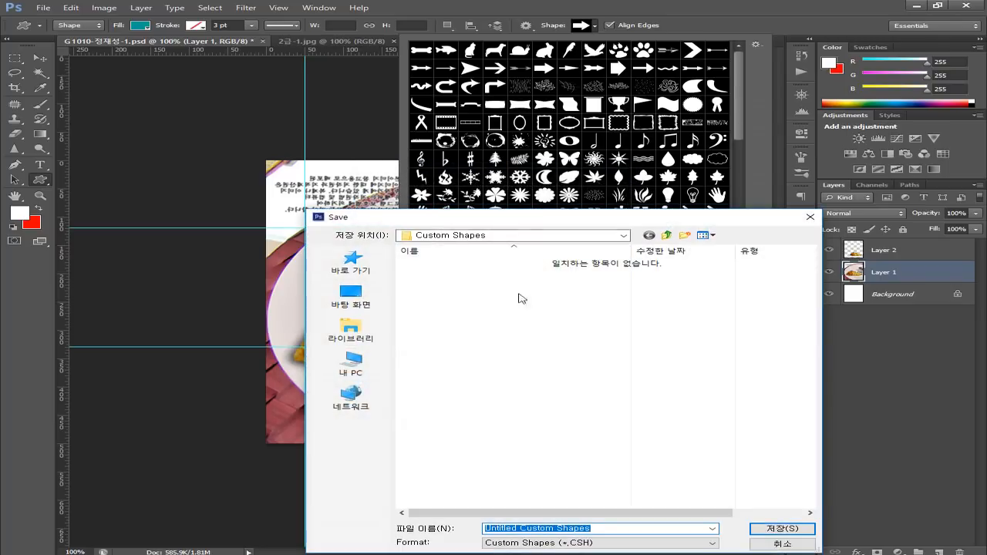
left_click(778, 544)
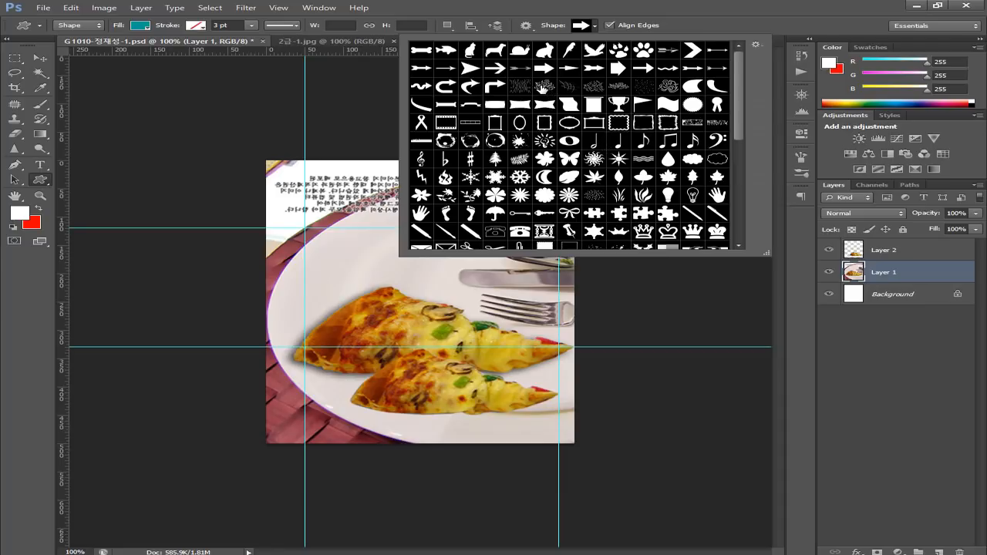
Try drawing the Artistic 2 custom shape at about 293 by 240 px from the guides' upper-left intersection
left_click(544, 87)
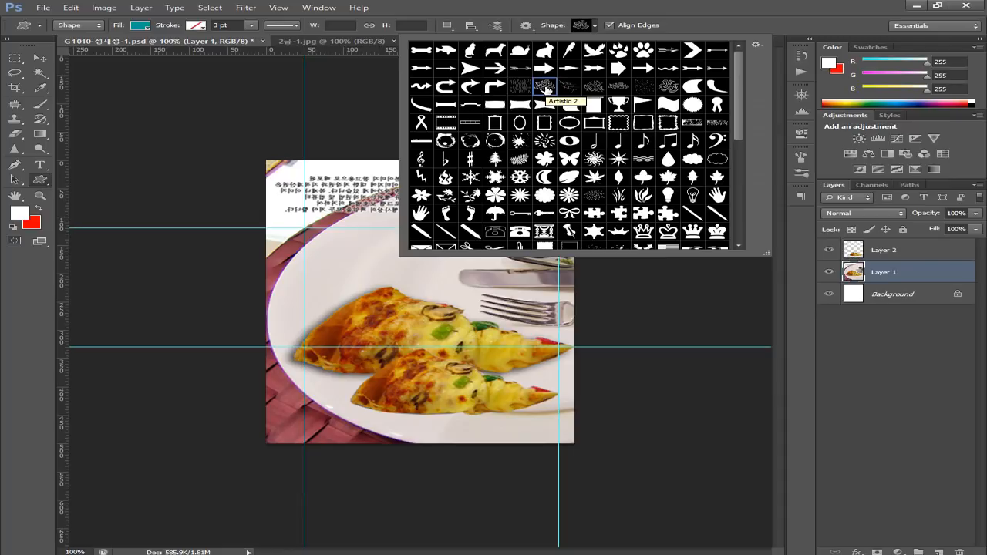
double_click(545, 89)
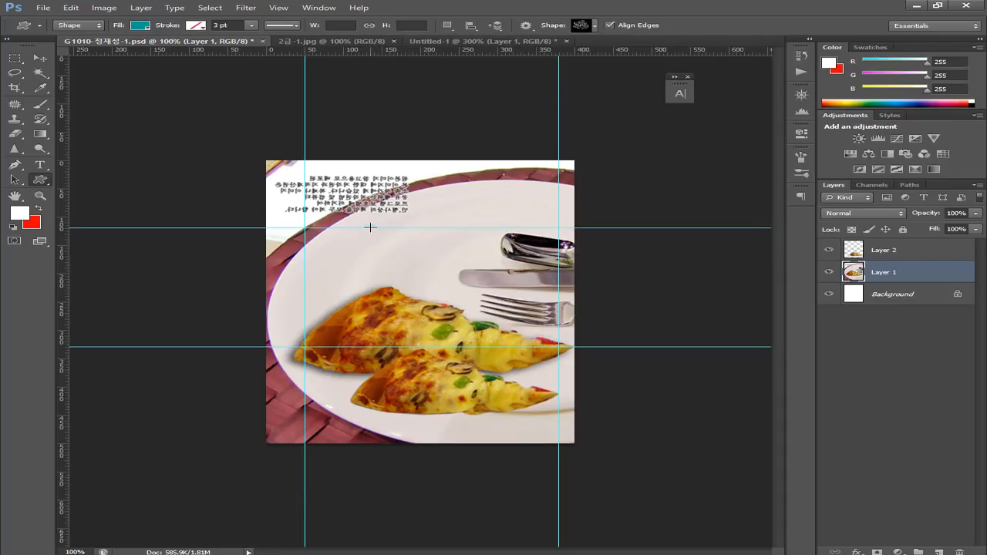
left_click_drag(306, 228, 531, 362)
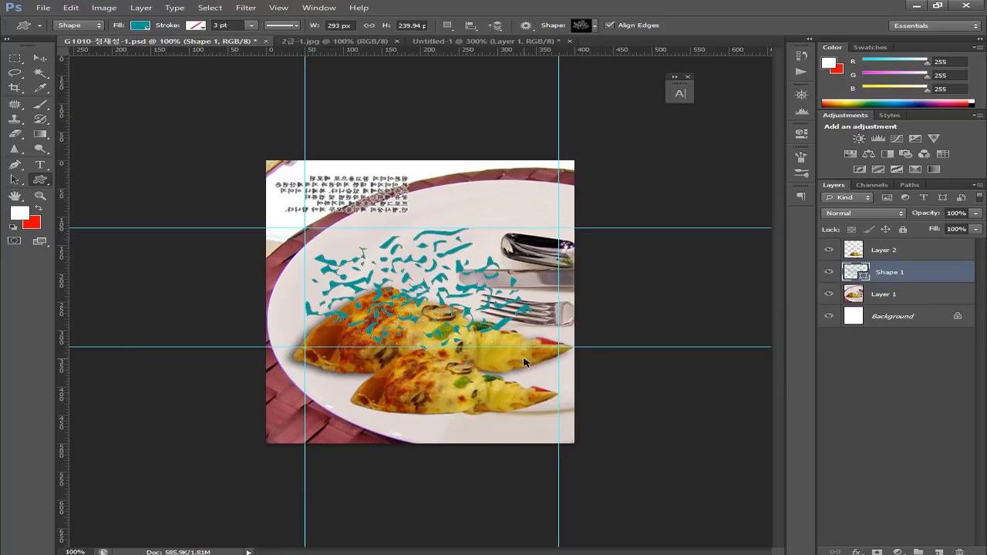
key("ctrl+z")
Try drawing the custom shape just before Artistic 2 at about 250 by 238 px from the guides' upper-left intersection
left_click(580, 25)
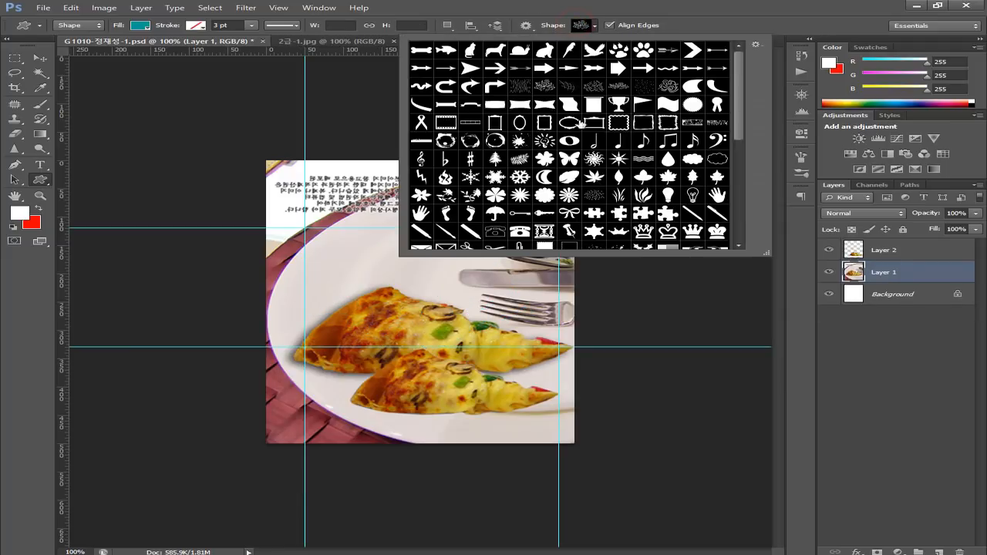
left_click(519, 86)
double_click(517, 84)
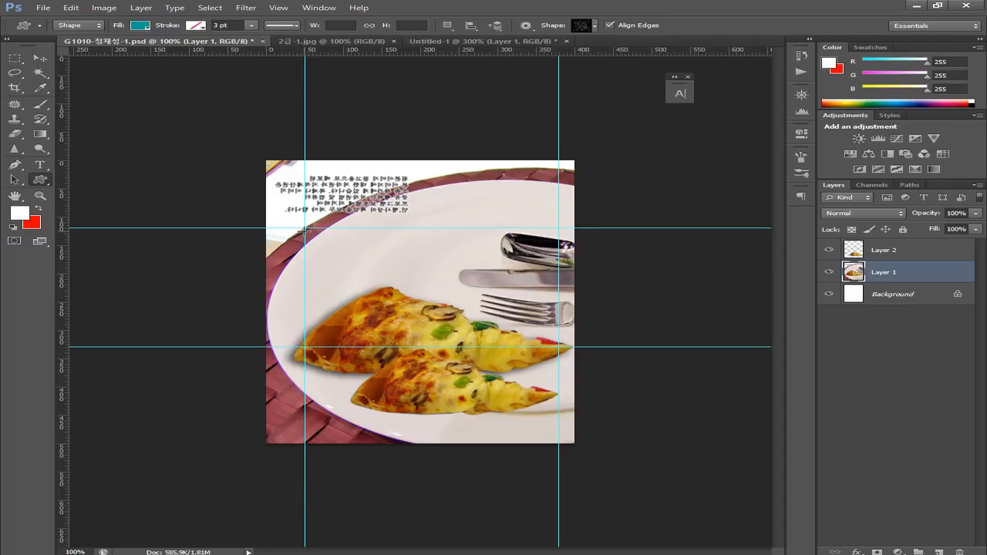
left_click_drag(307, 229, 498, 362)
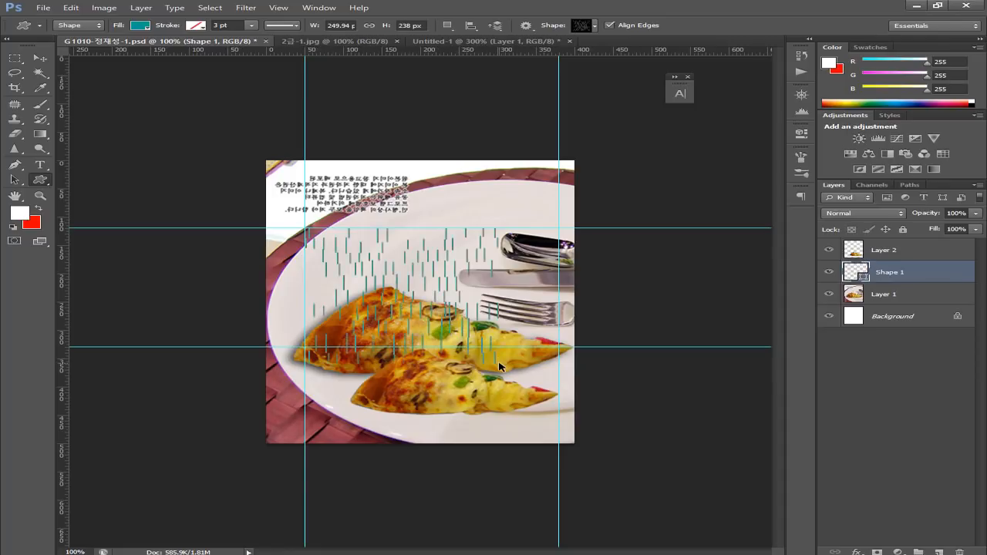
key("ctrl+z")
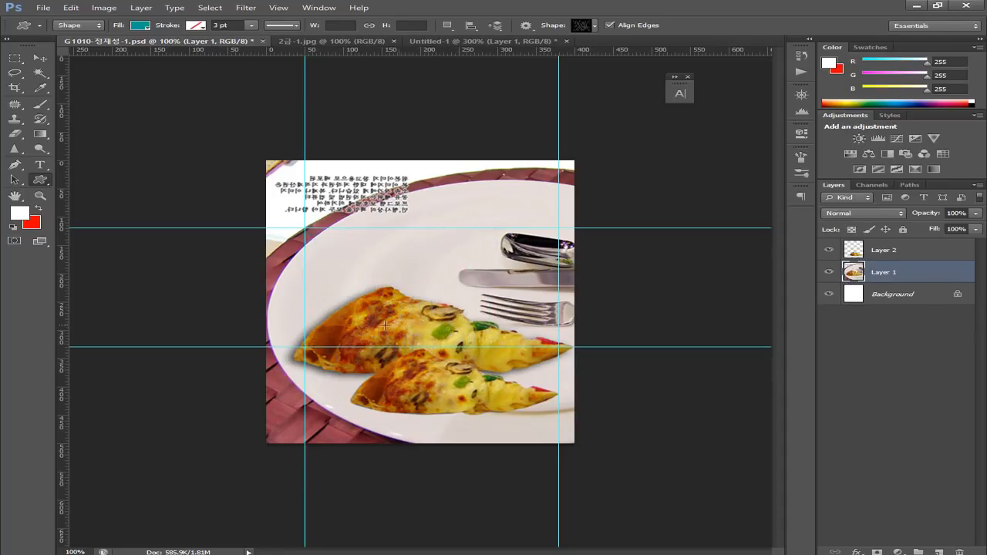
Try drawing the speckled custom shape next to the grass shapes from the guides' upper-left intersection
left_click(591, 26)
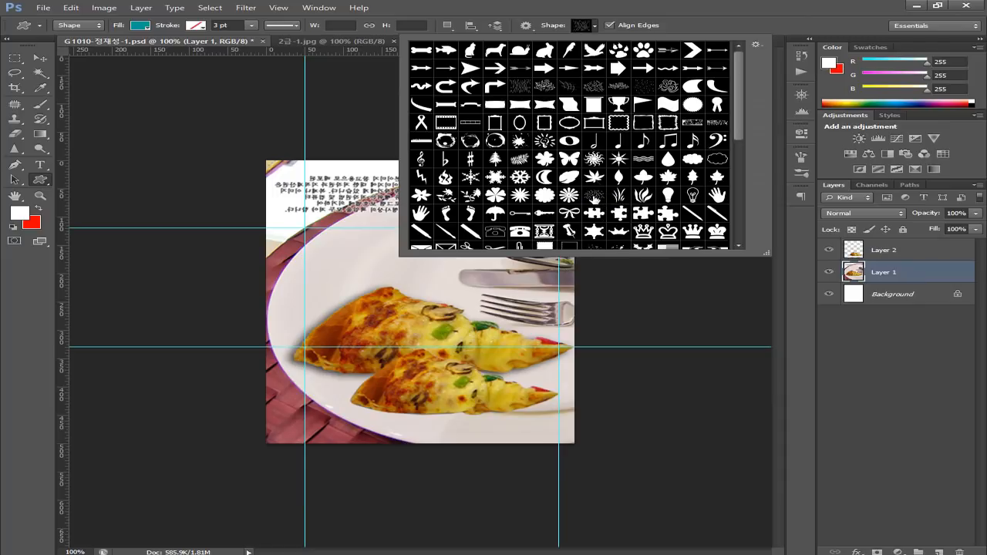
double_click(598, 201)
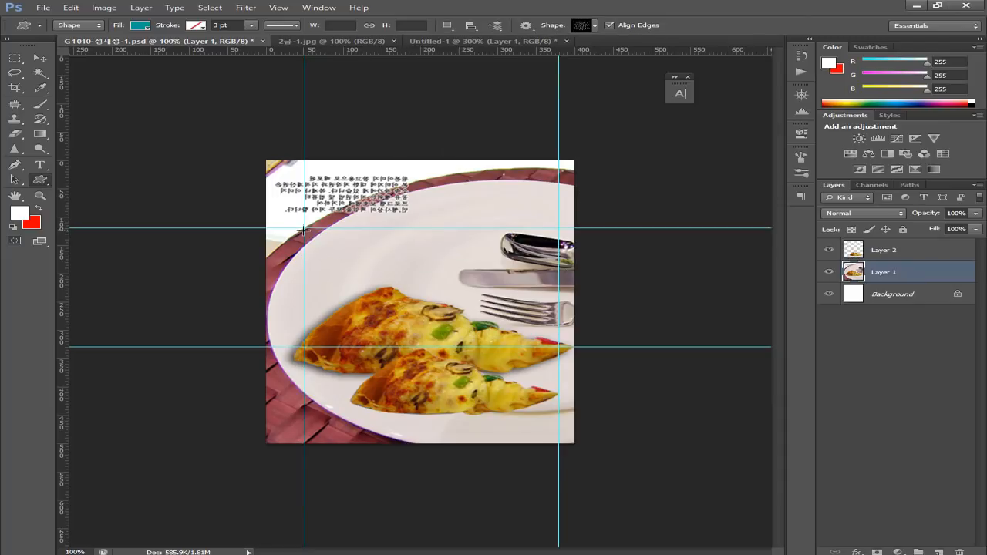
left_click_drag(303, 229, 468, 346)
key("ctrl+z")
Draw the Confetti custom shape at about 329 by 210 px, spanning from the guides' upper-left to lower-right intersection
left_click(580, 25)
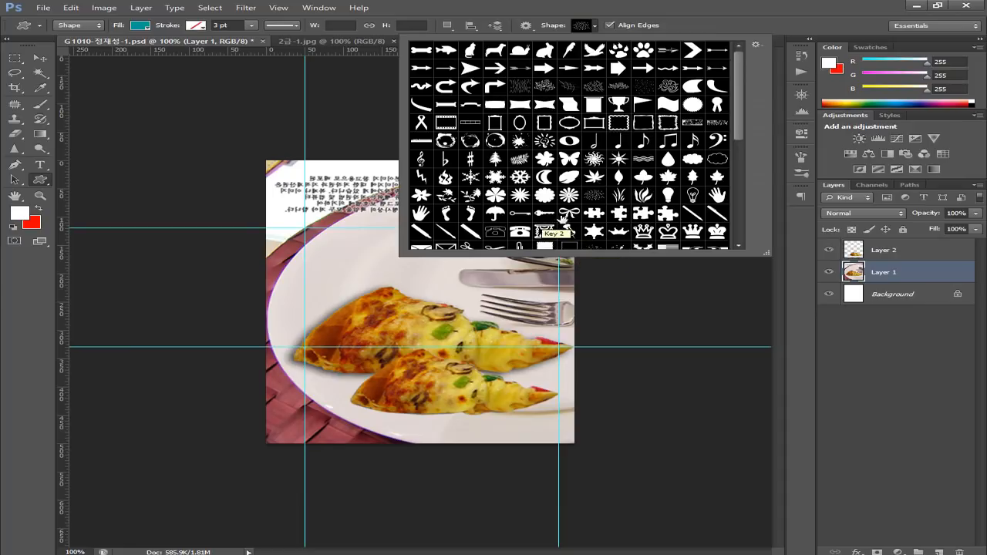
scroll(677, 221, "down", 1)
scroll(678, 222, "down", 1)
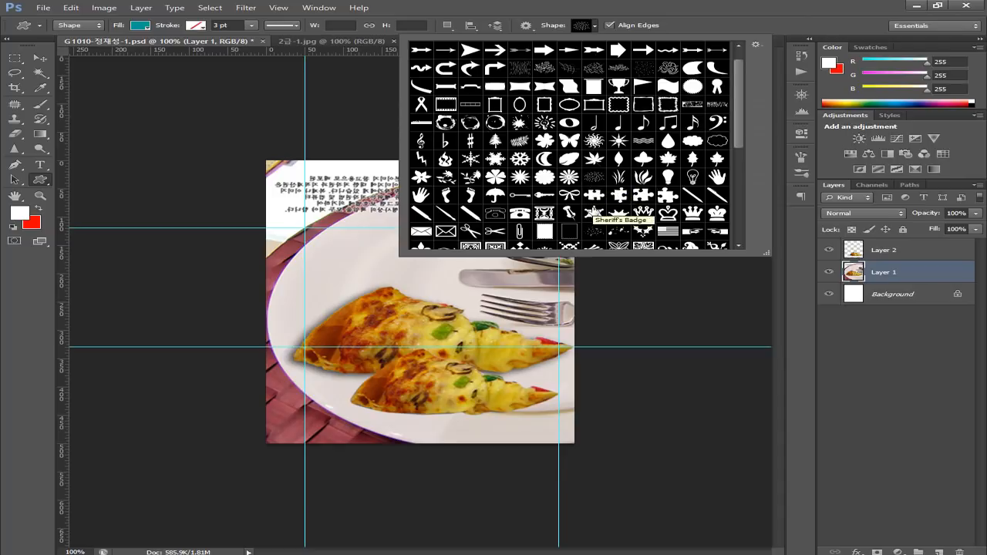
scroll(591, 209, "down", 1)
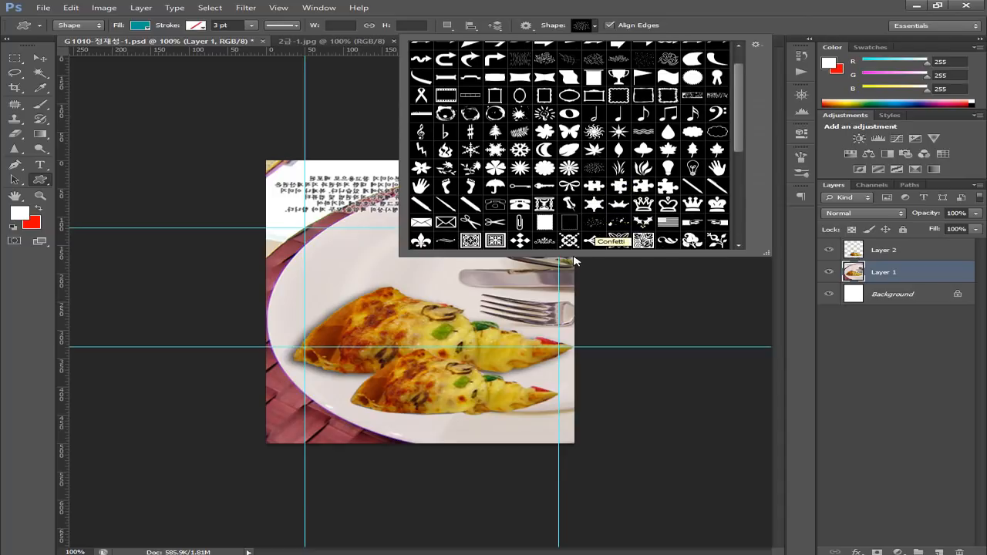
scroll(588, 243, "down", 2)
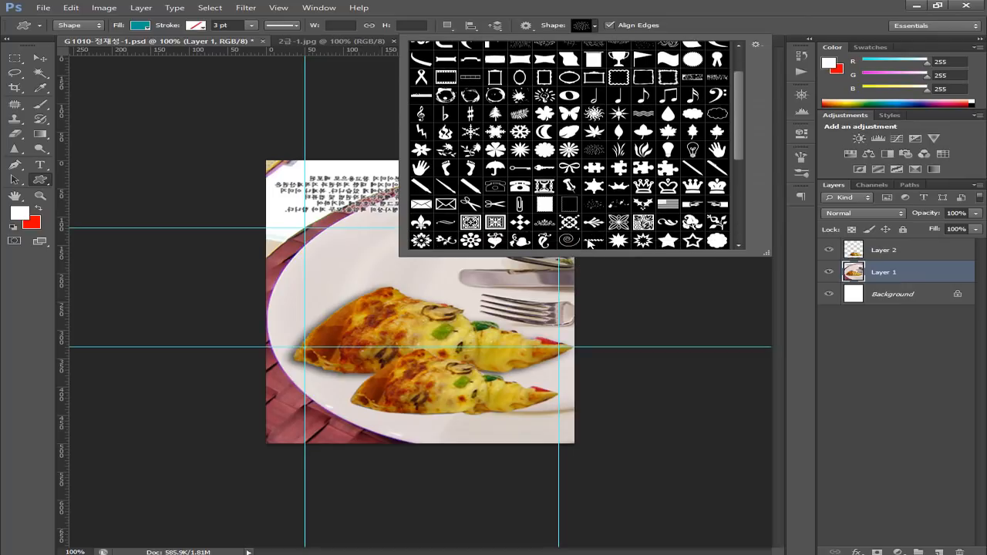
double_click(595, 203)
left_click_drag(306, 229, 553, 344)
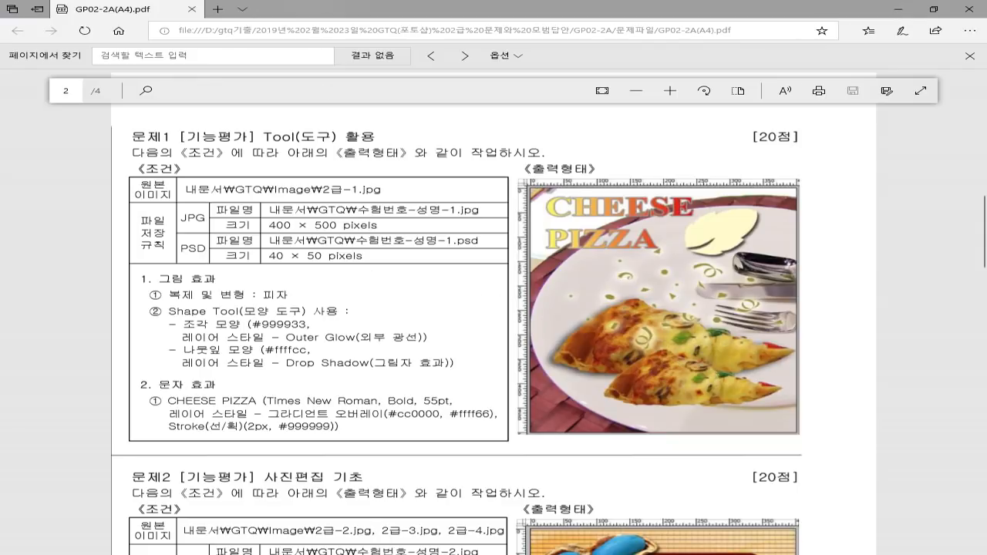
Compare the confetti with the PDF's sample output, and move its shape layer above Layer 2 in the pizza composition
key("alt+Tab")
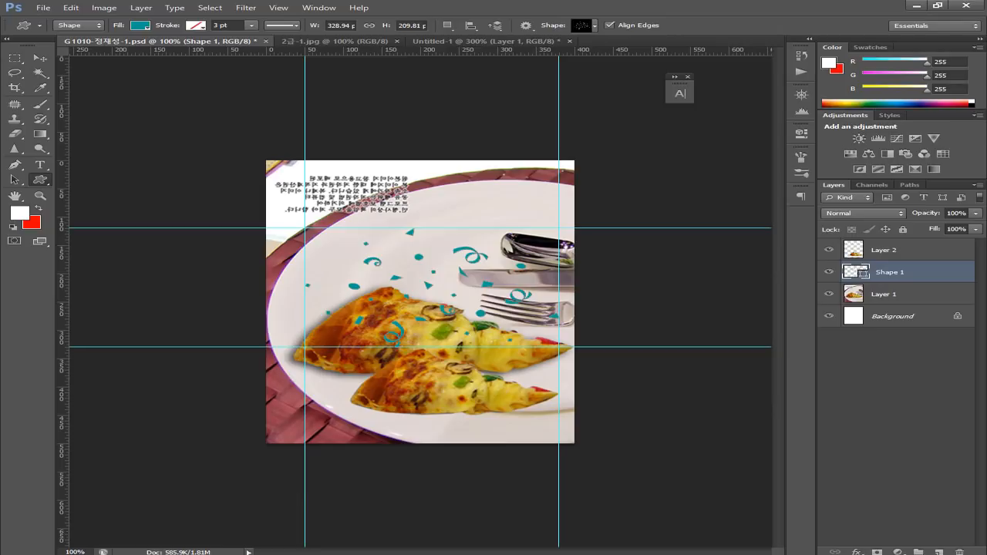
left_click(207, 509)
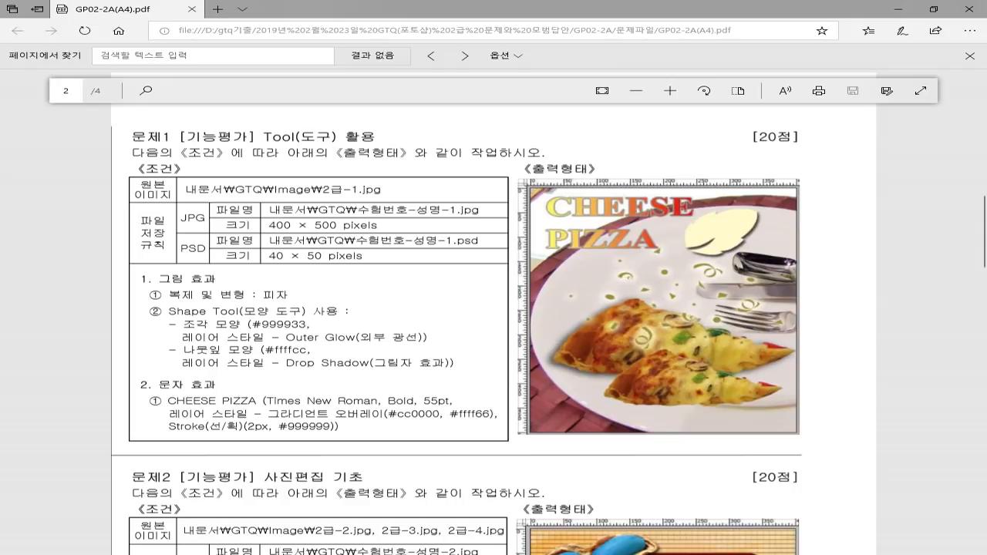
left_click(416, 528)
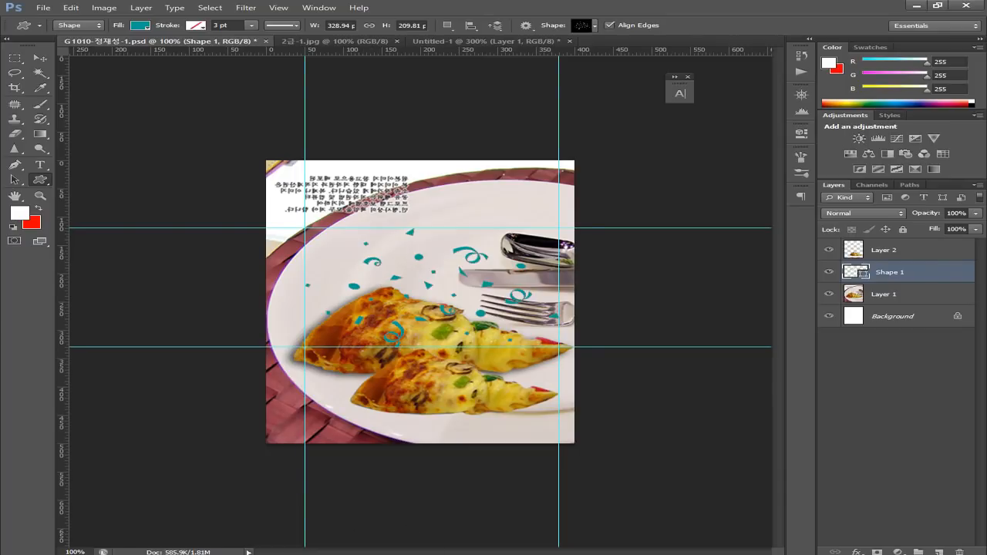
left_click(219, 554)
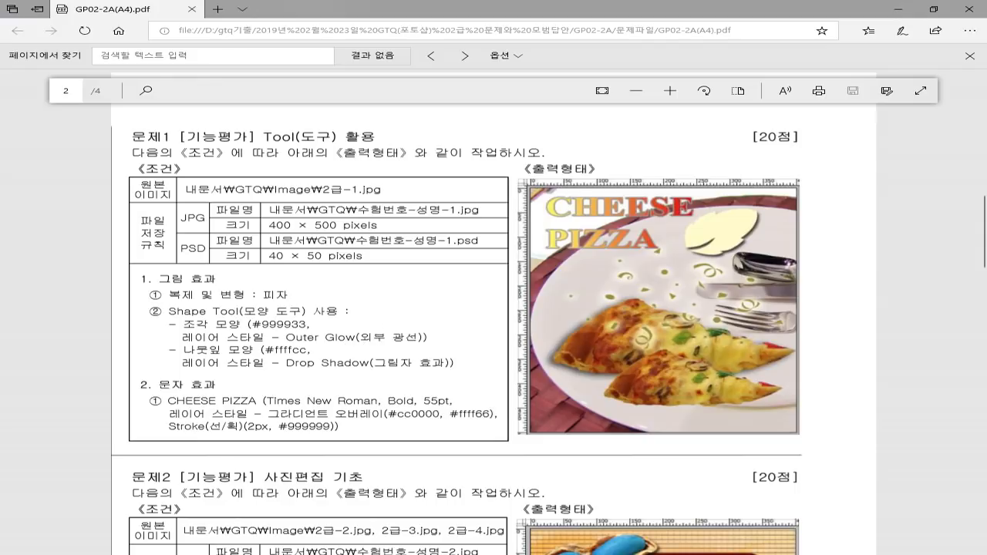
key("alt+Tab")
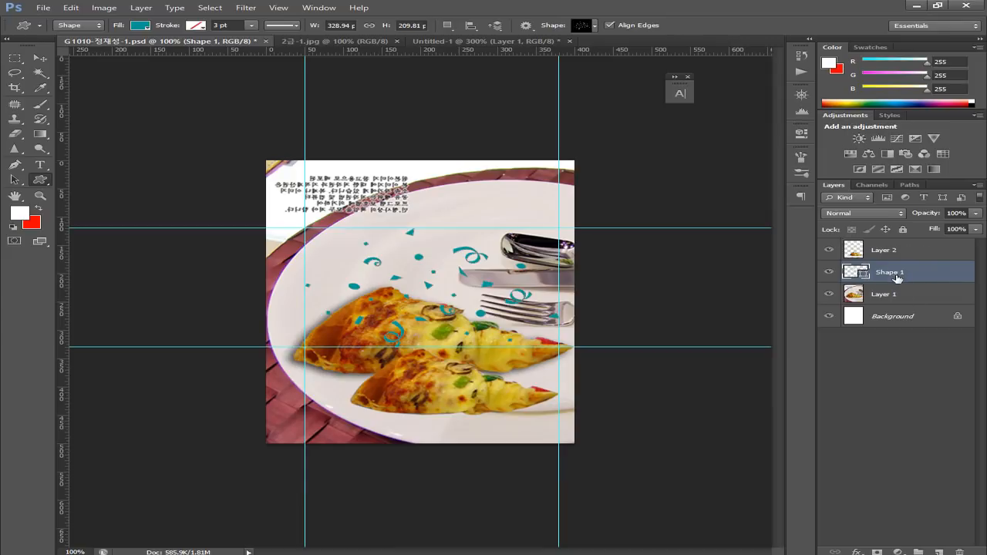
mouse_move(894, 274)
left_mouse_down()
mouse_move(892, 247)
mouse_move(892, 262)
left_mouse_up()
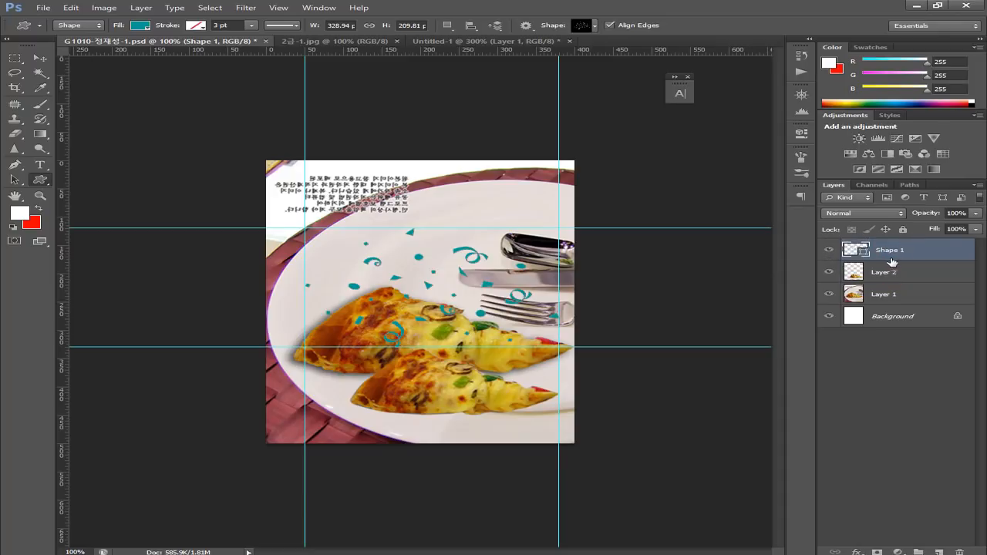
Set the foreground color to #999933 and fill the confetti shape layer with it
left_click(20, 216)
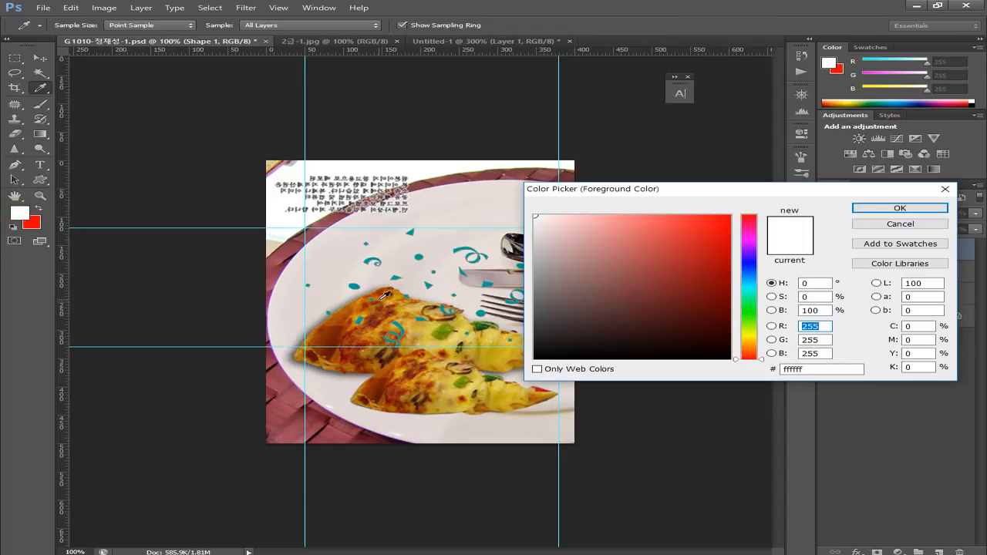
left_click(790, 370)
double_click(791, 371)
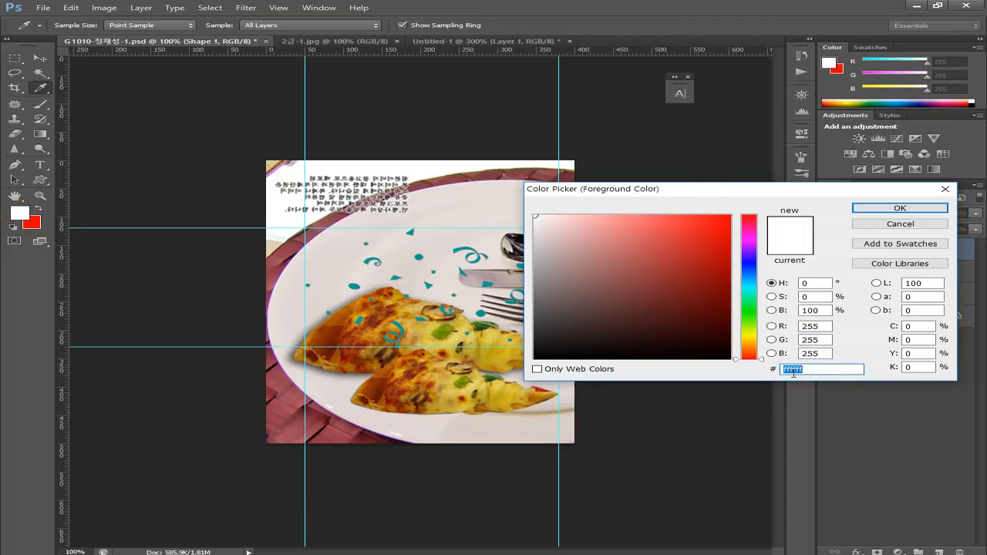
type("9999")
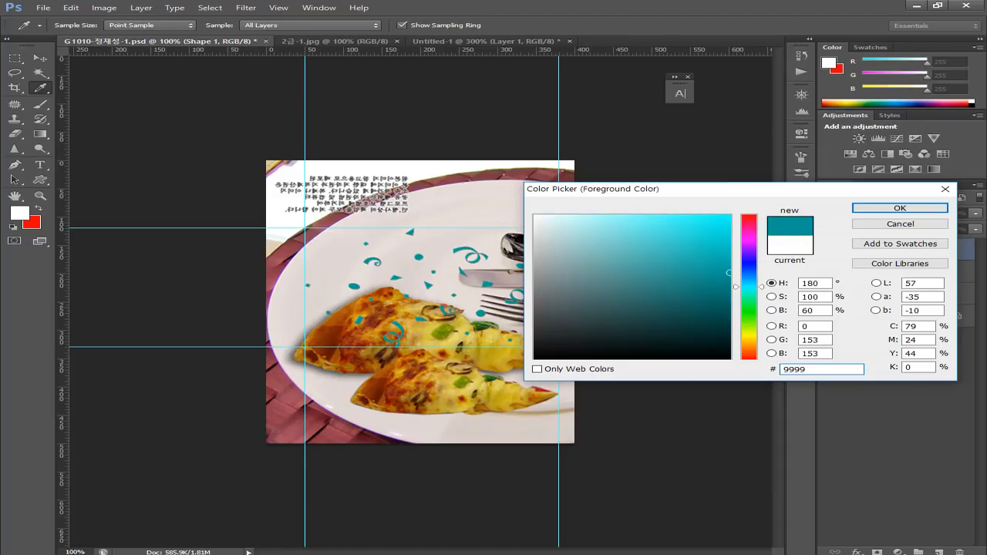
type("33")
key("Return")
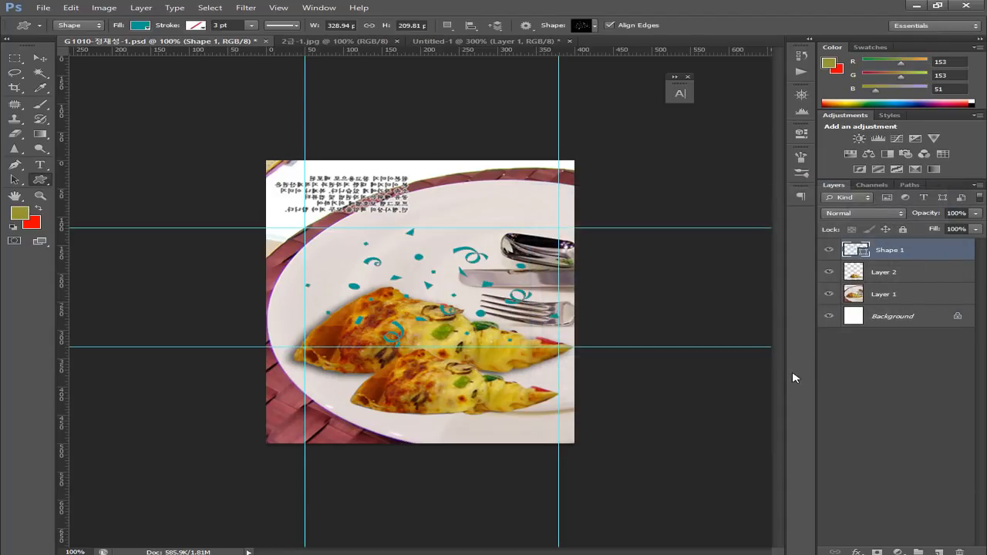
key("alt+BackSpace")
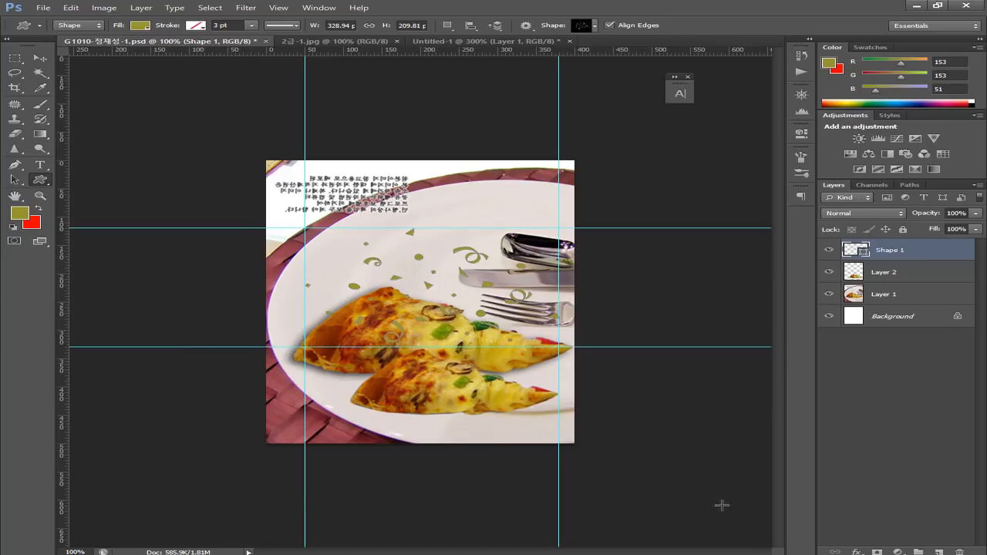
Apply an Outer Glow layer style to the confetti shape with Screen blending, 75% opacity and 5 px size
left_click(152, 7)
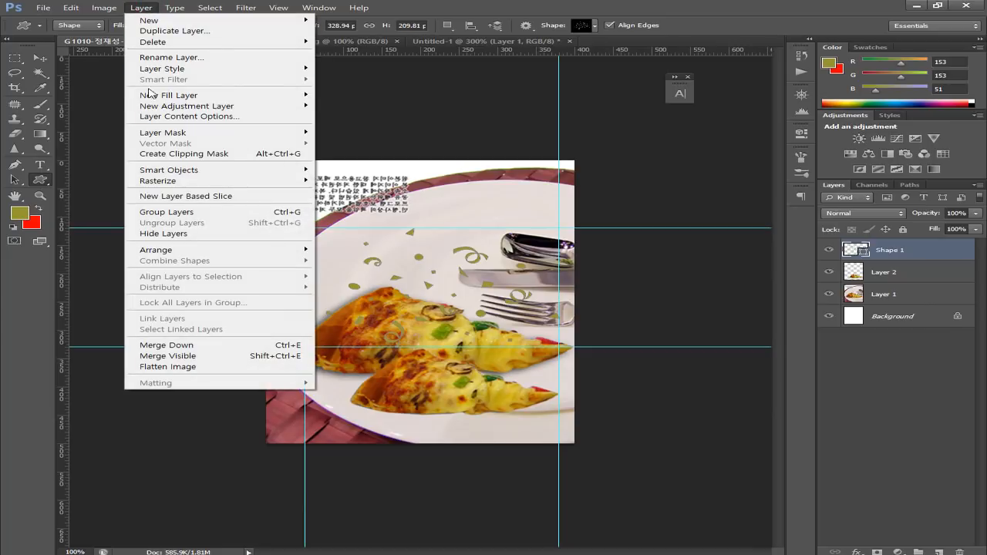
mouse_move(176, 71)
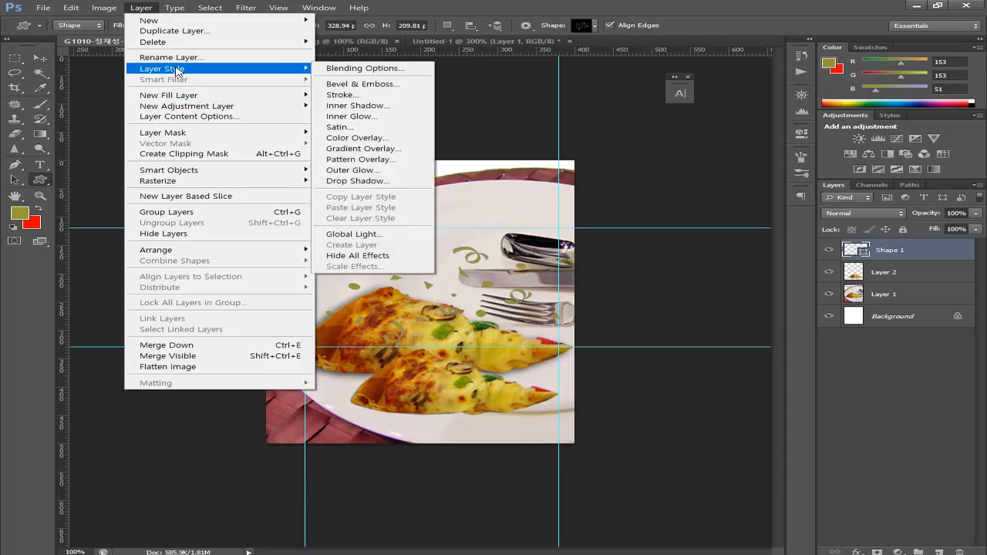
left_click(370, 171)
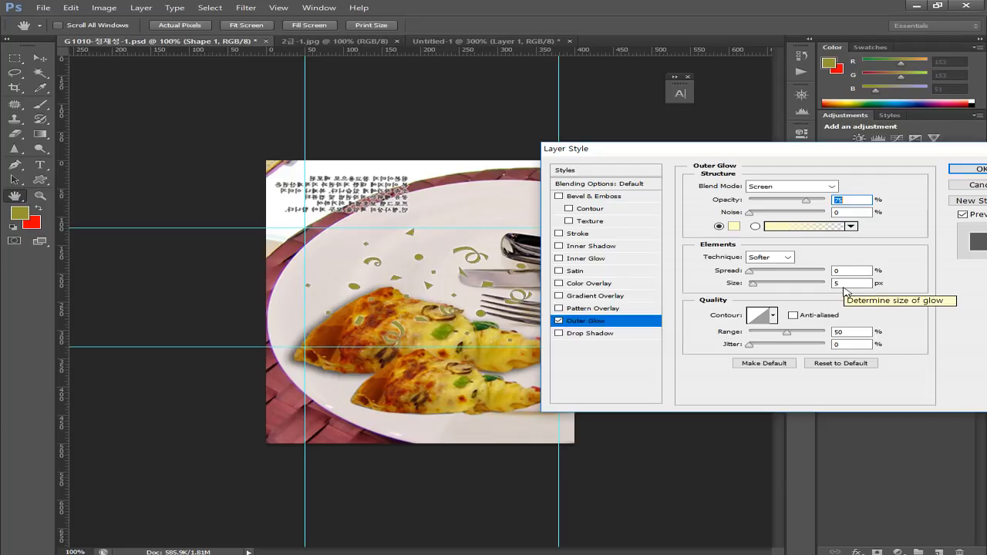
left_click(973, 169)
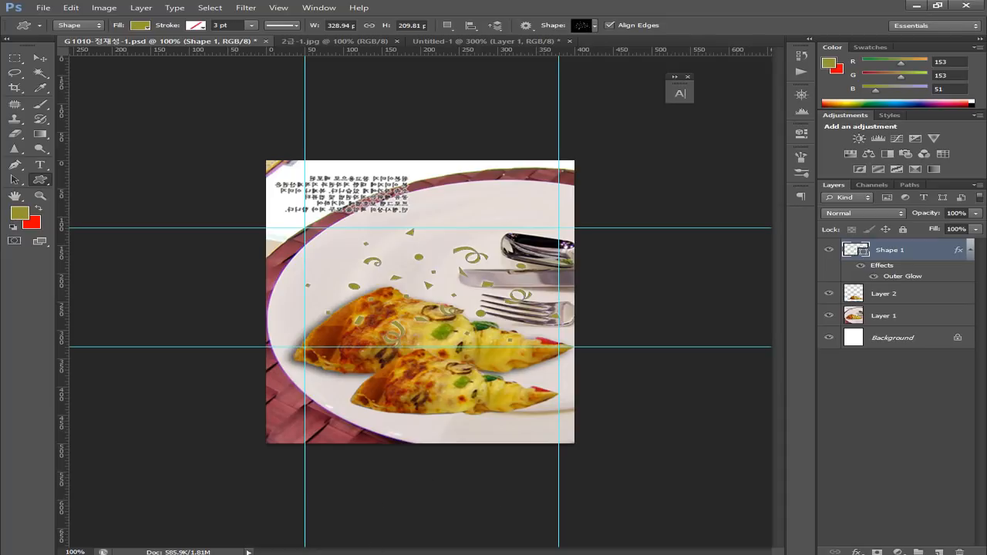
After checking the PDF instructions, frame the leaf in the Untitled-1 reference image with two vertical and two horizontal guides at its edges
key("alt+Tab")
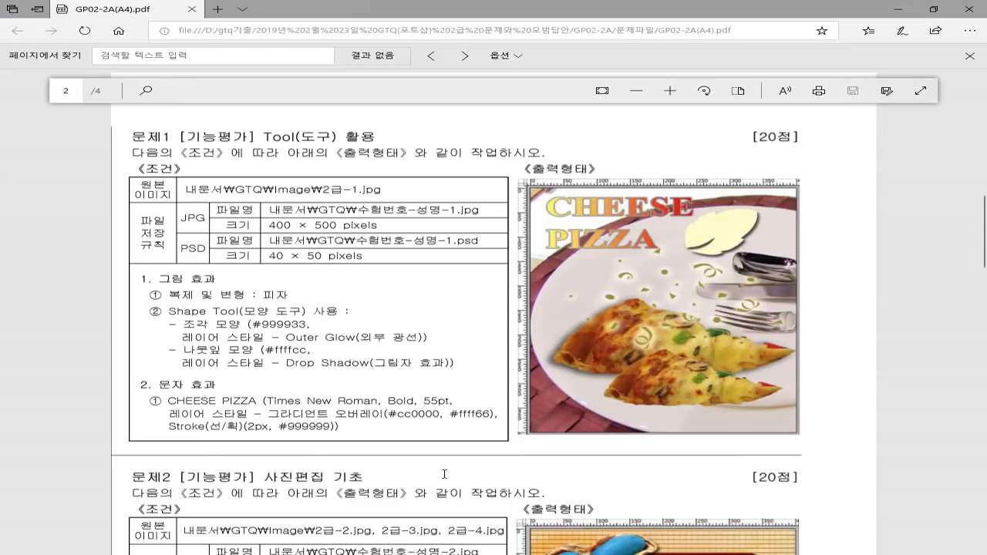
key("alt+Tab")
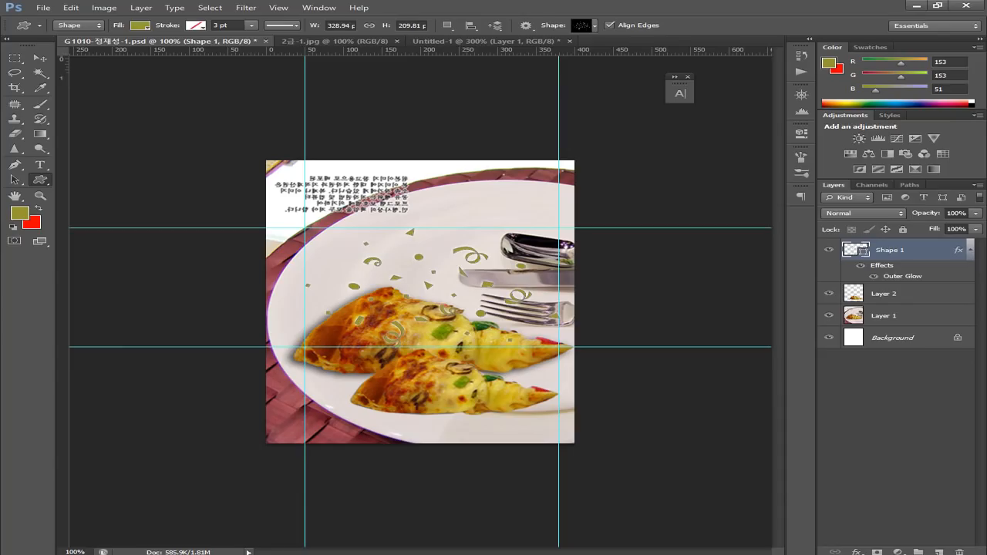
key("alt+Tab")
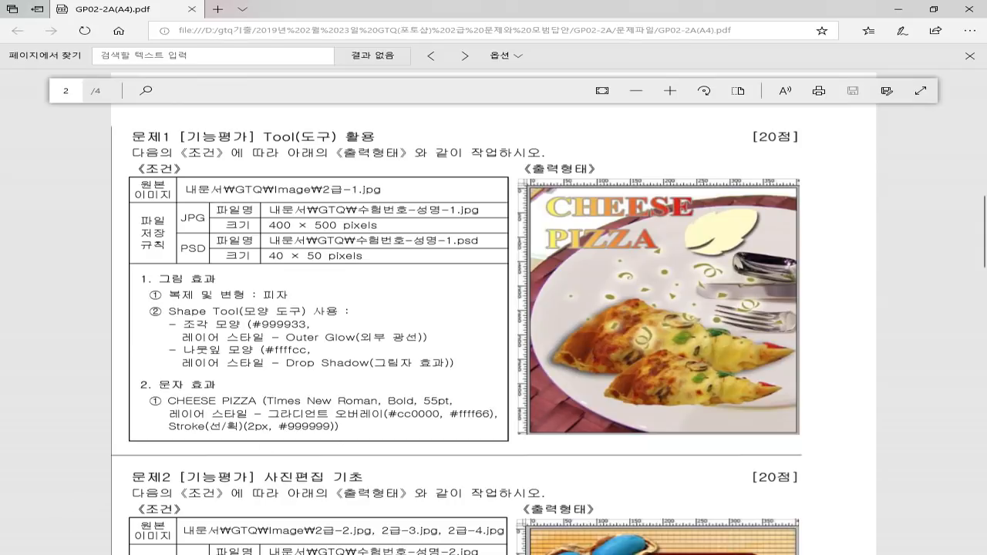
left_click(472, 554)
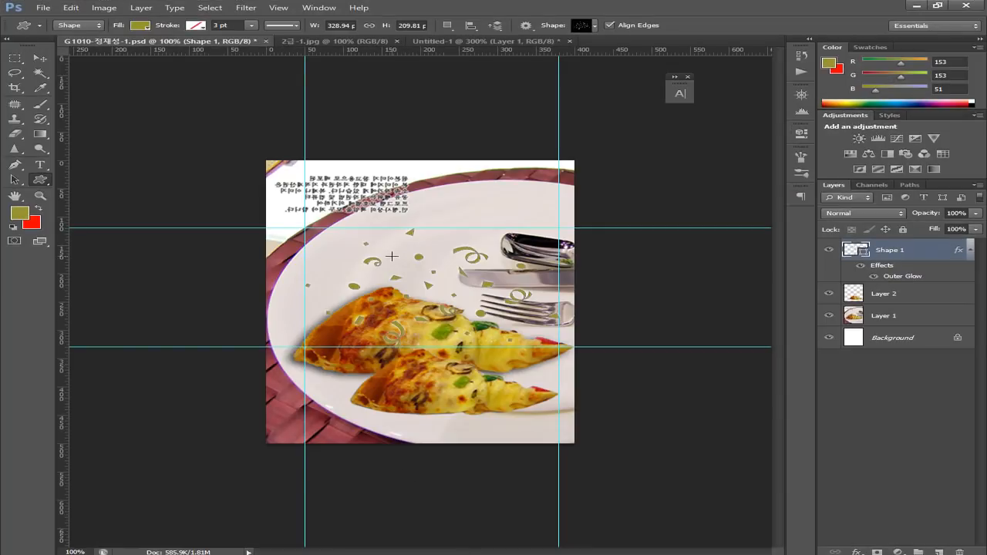
left_click(475, 40)
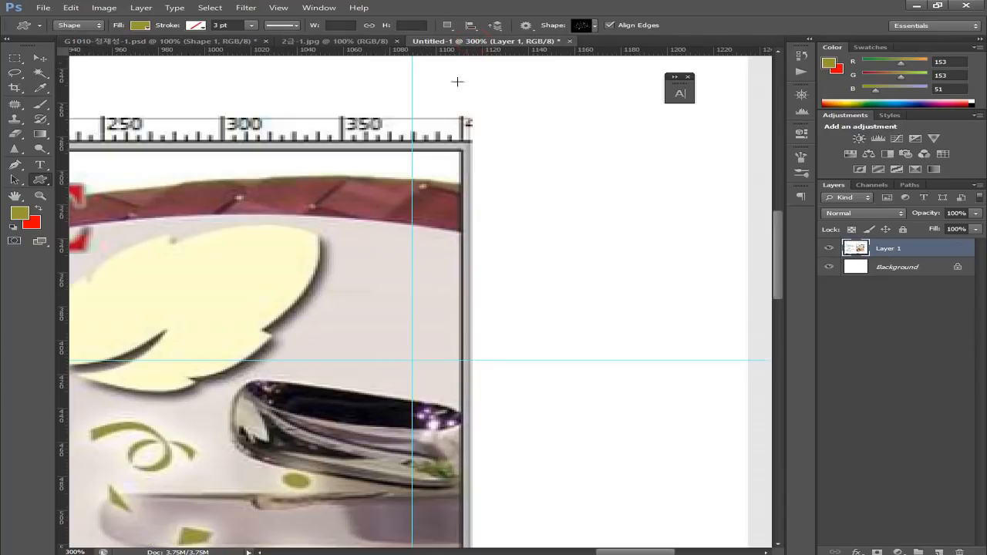
left_click(40, 58)
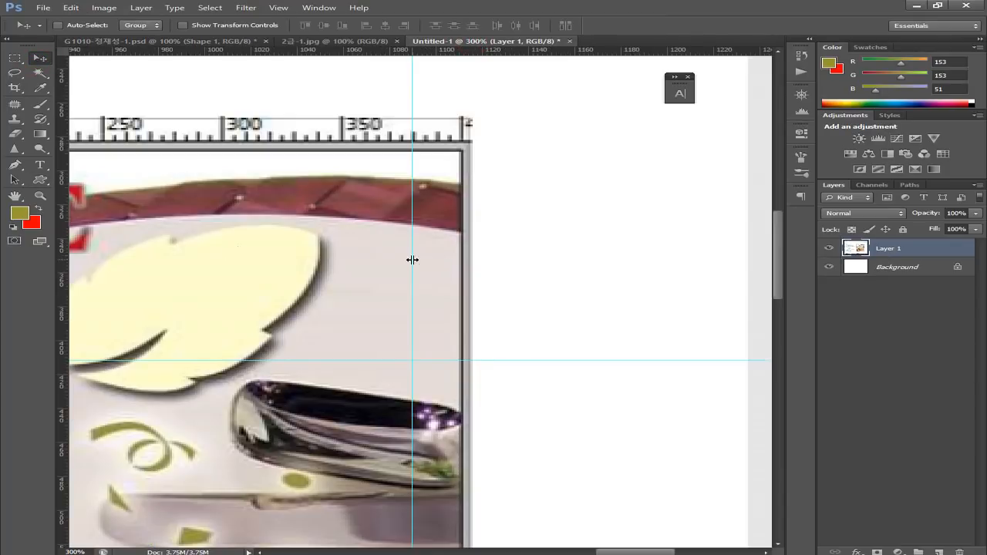
left_click_drag(411, 261, 321, 289)
scroll(299, 321, "left", 5)
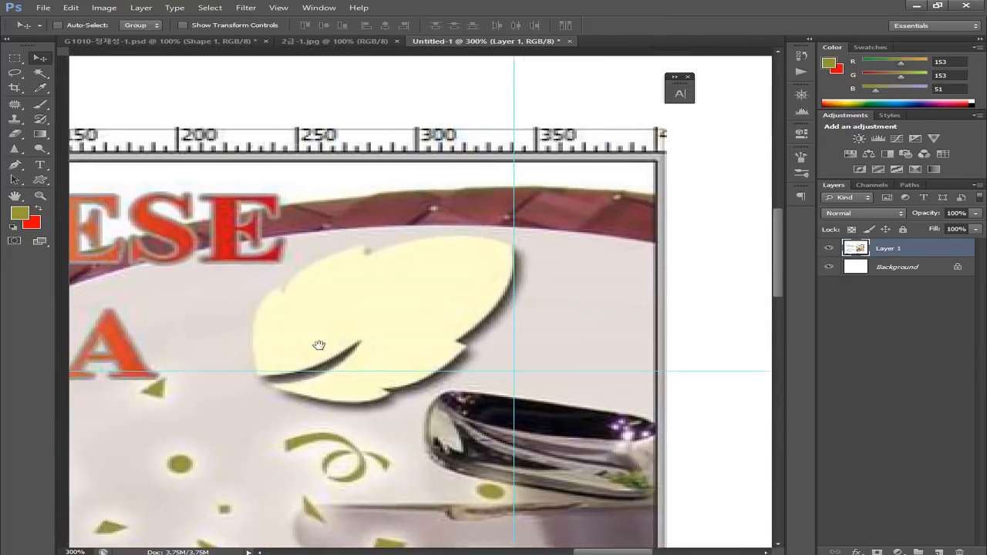
left_click_drag(367, 346, 396, 380)
left_click_drag(63, 293, 299, 318)
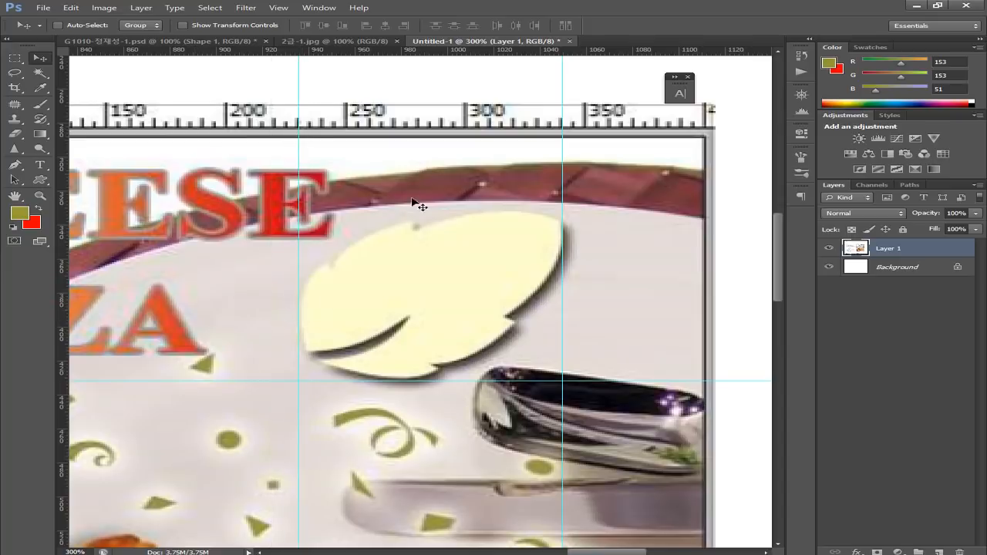
left_click_drag(462, 53, 499, 211)
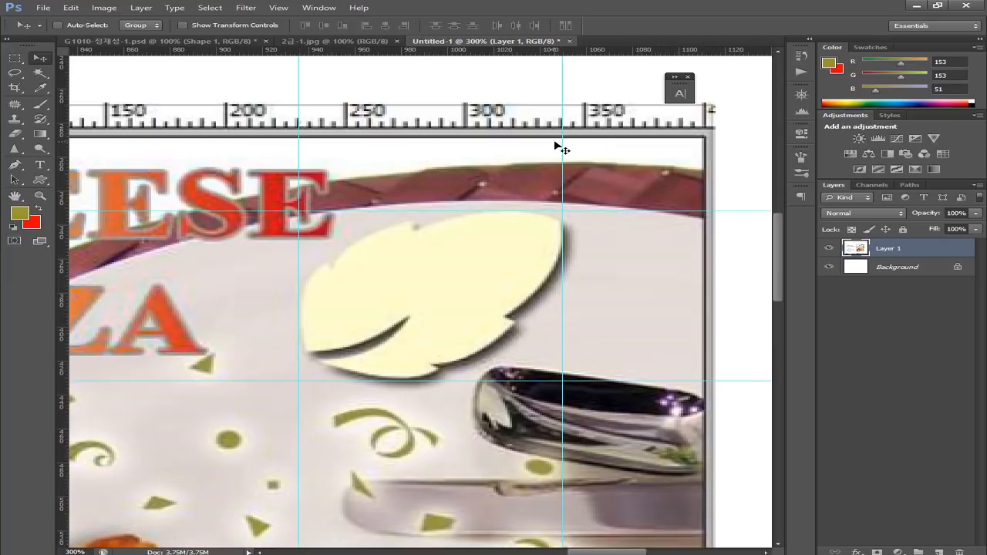
Return to the pizza composition and move its left vertical guide to 230 px to match the leaf's left edge in the reference
left_click(116, 41)
left_click_drag(306, 149, 446, 159)
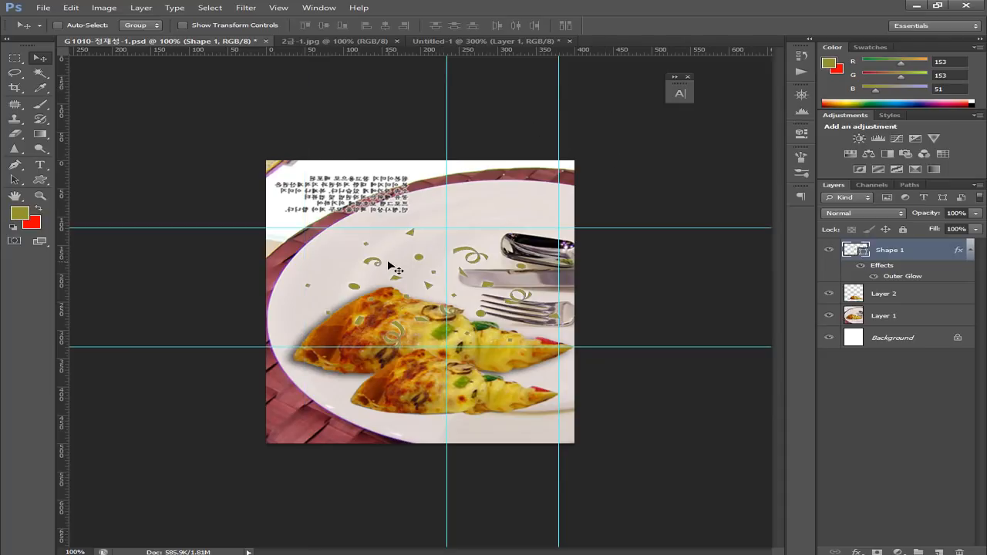
key("ctrl+plus")
left_click_drag(348, 173, 409, 307)
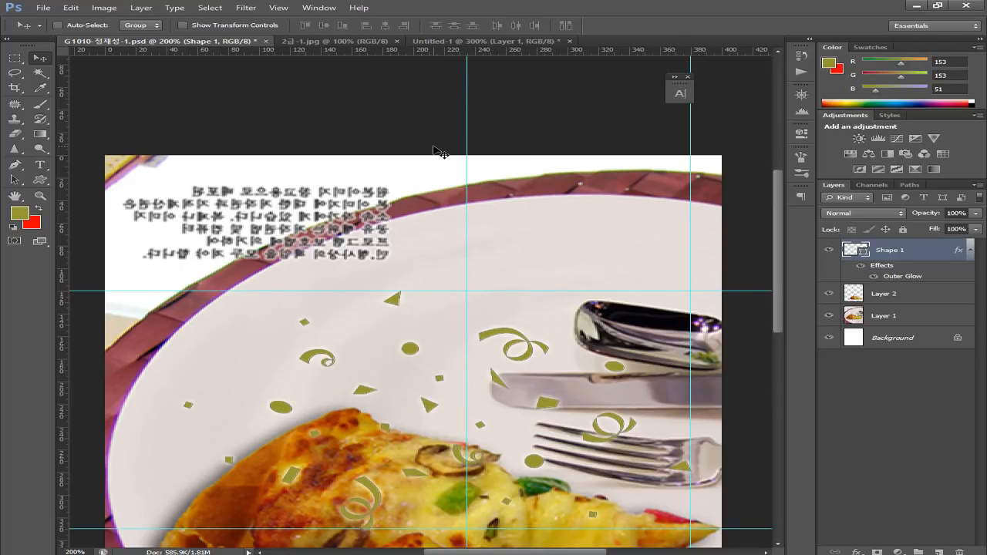
key("ctrl+plus")
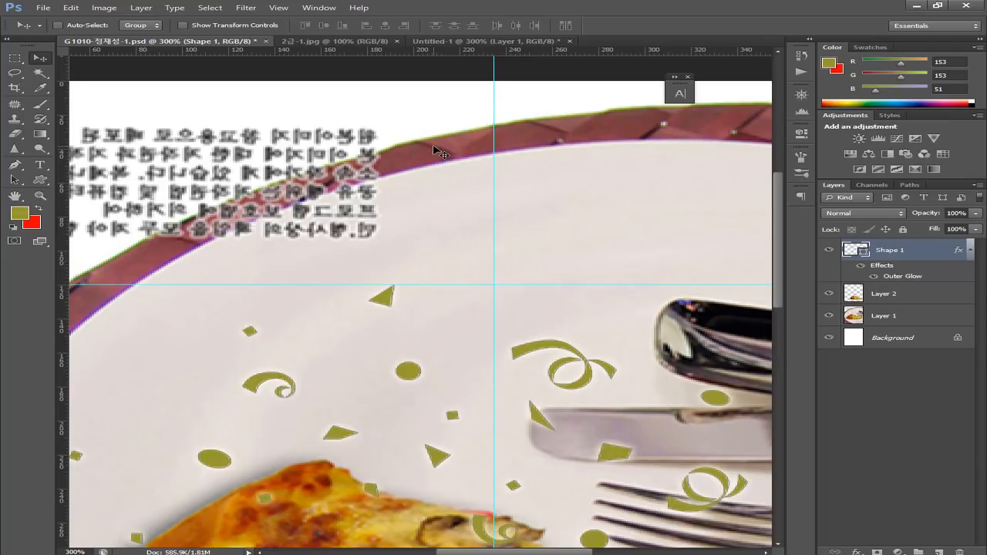
key("ctrl+plus")
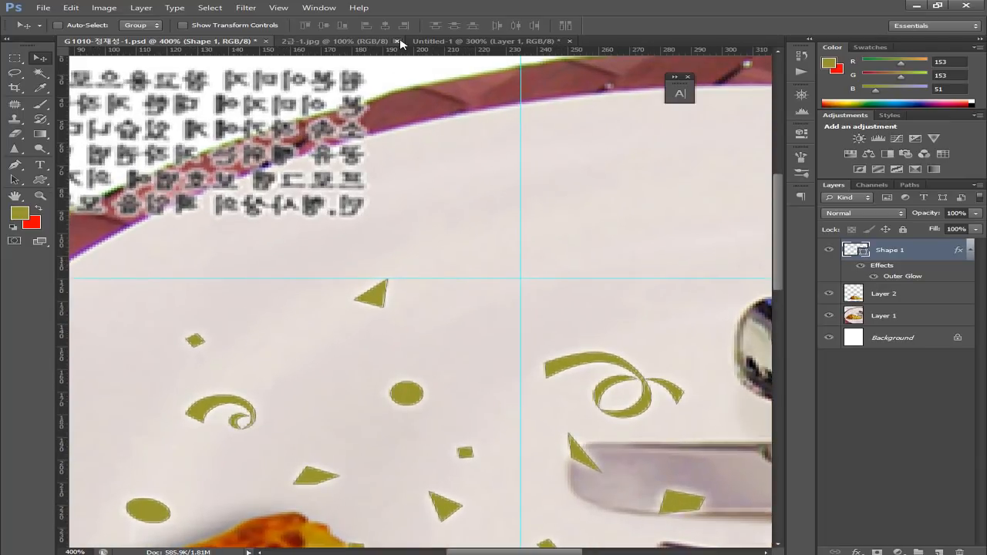
left_click_drag(532, 103, 528, 119)
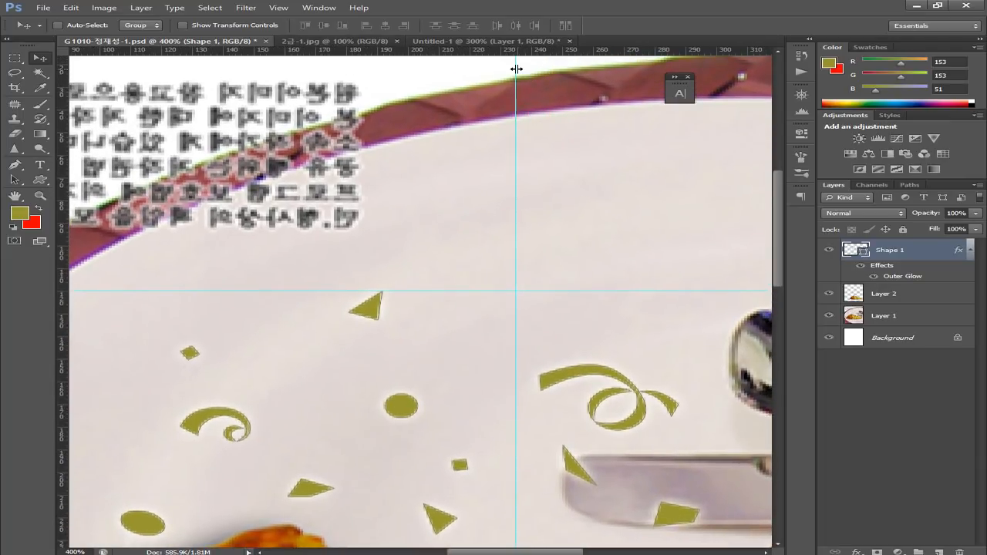
left_click_drag(514, 72, 503, 75)
left_click_drag(622, 147, 313, 211)
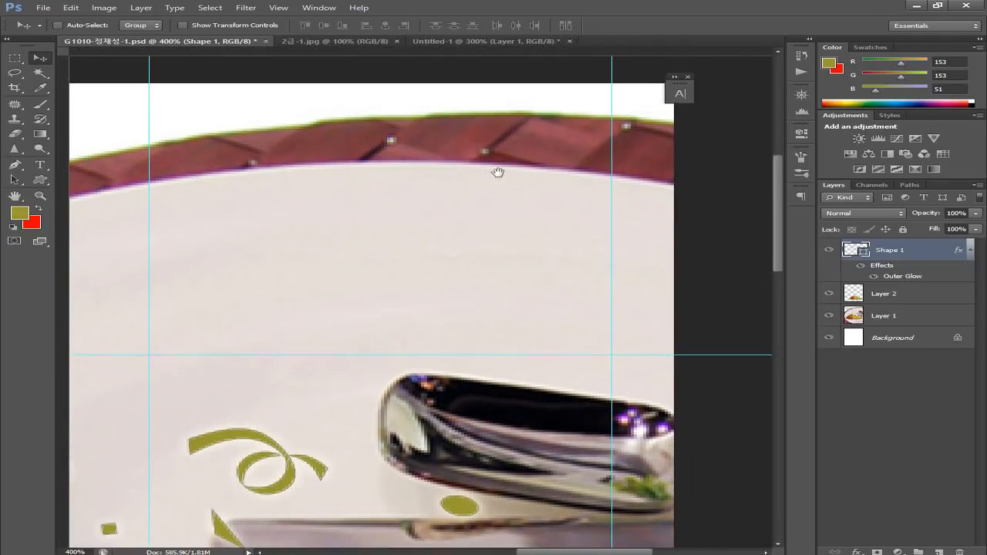
Move the pizza composition's other vertical guide to 340 px to match the leaf's right edge in the reference
left_click_drag(612, 74, 534, 88)
left_click_drag(488, 92, 489, 93)
left_click_drag(454, 156, 532, 172)
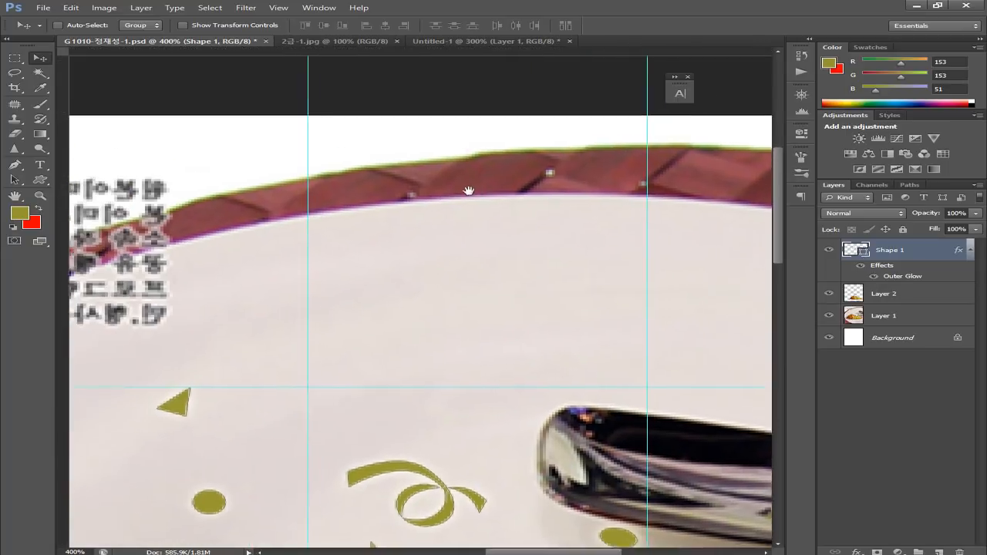
left_click(435, 220)
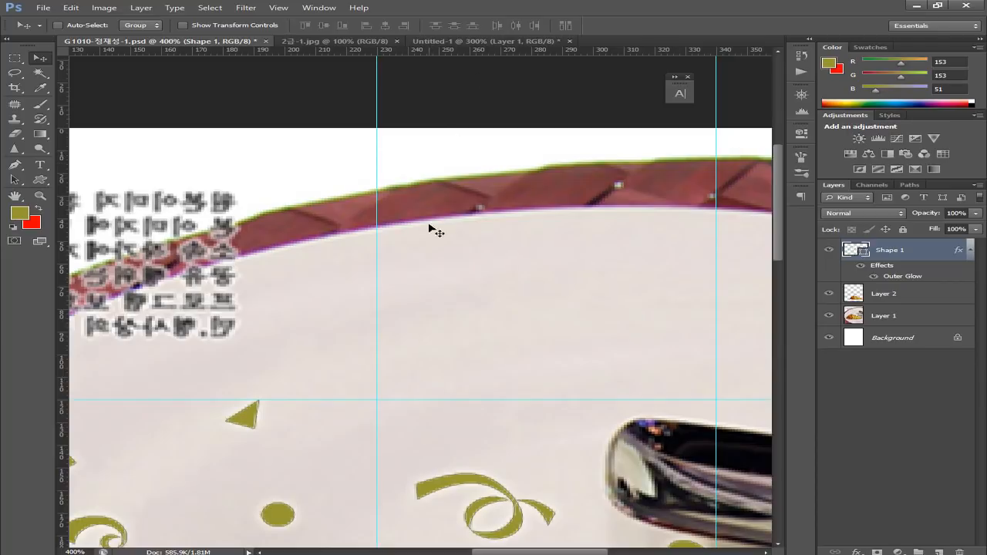
After checking the leaf's height in Untitled-1, add horizontal guides at about 40 px and 140 px to the pizza composition and remove the guide between them
left_click(430, 42)
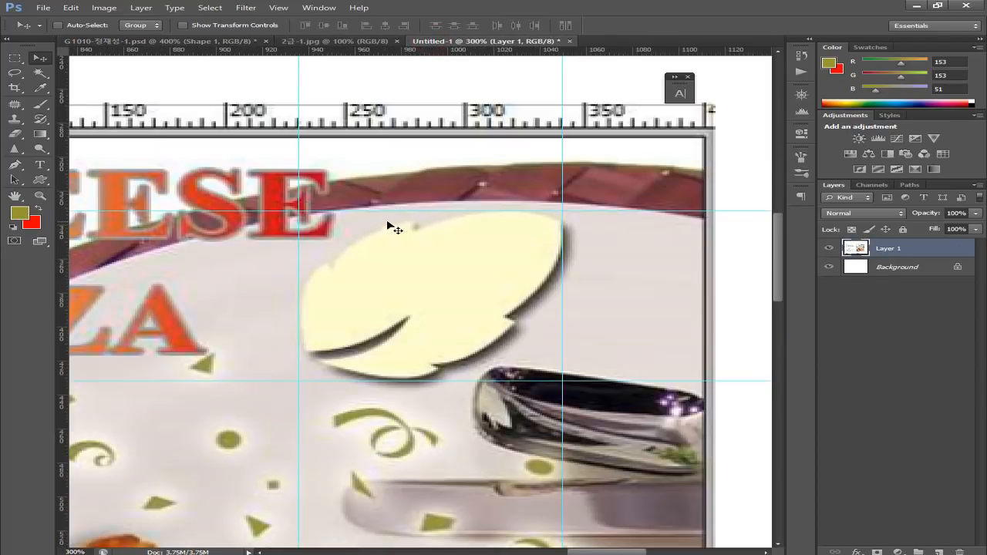
left_click_drag(179, 225, 460, 230)
left_click_drag(225, 258, 507, 270)
left_click_drag(341, 305, 324, 241)
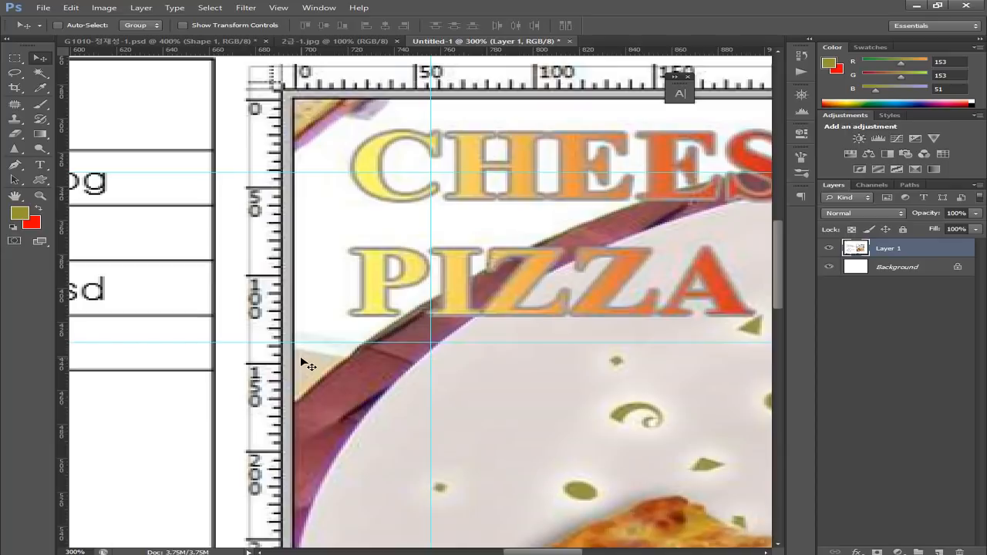
left_click_drag(489, 280, 440, 289)
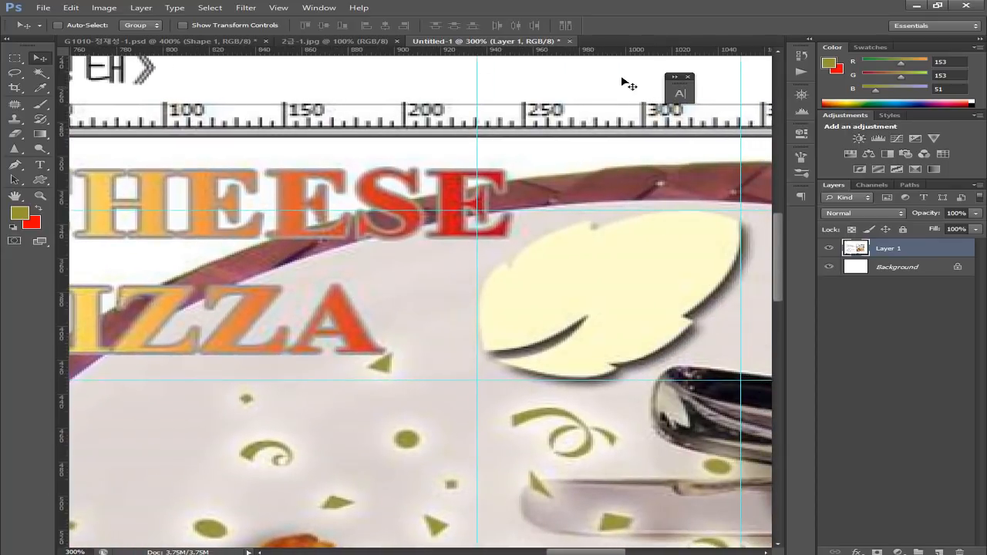
left_click(220, 40)
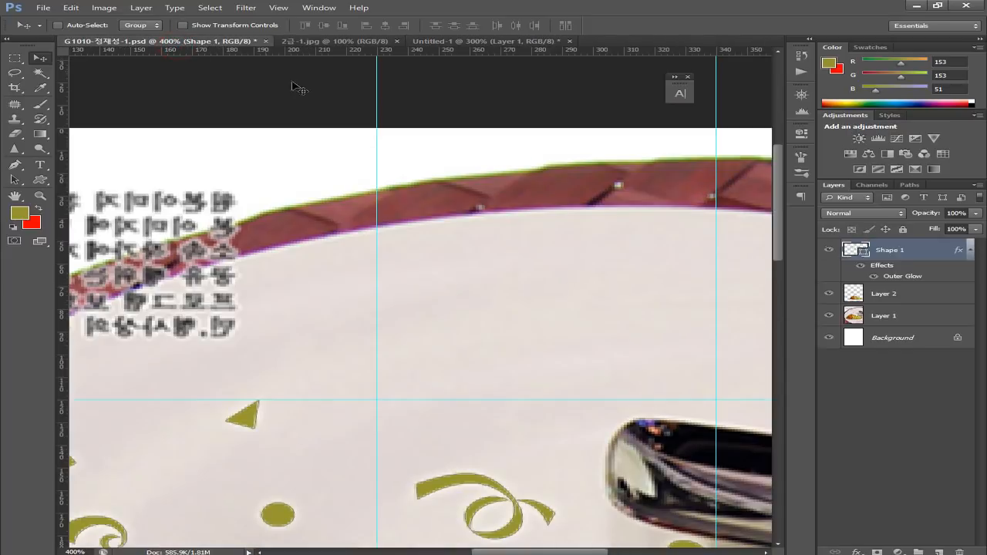
left_click_drag(452, 49, 456, 217)
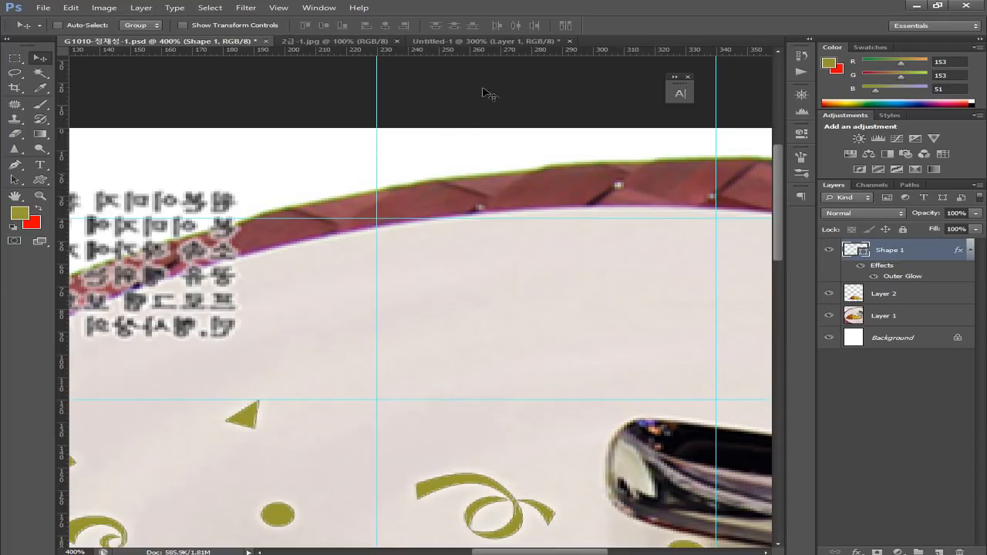
left_click_drag(523, 51, 493, 445)
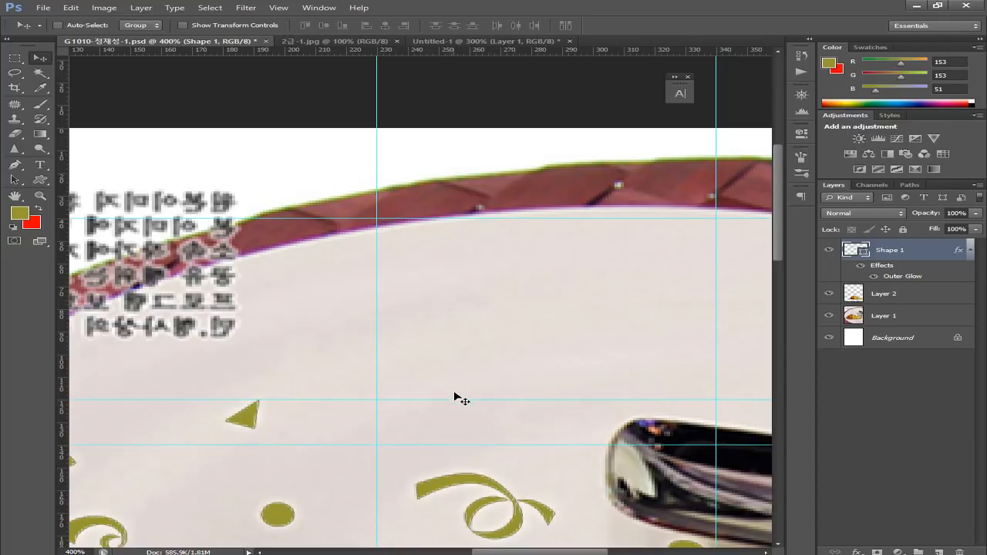
left_click_drag(457, 400, 592, 3)
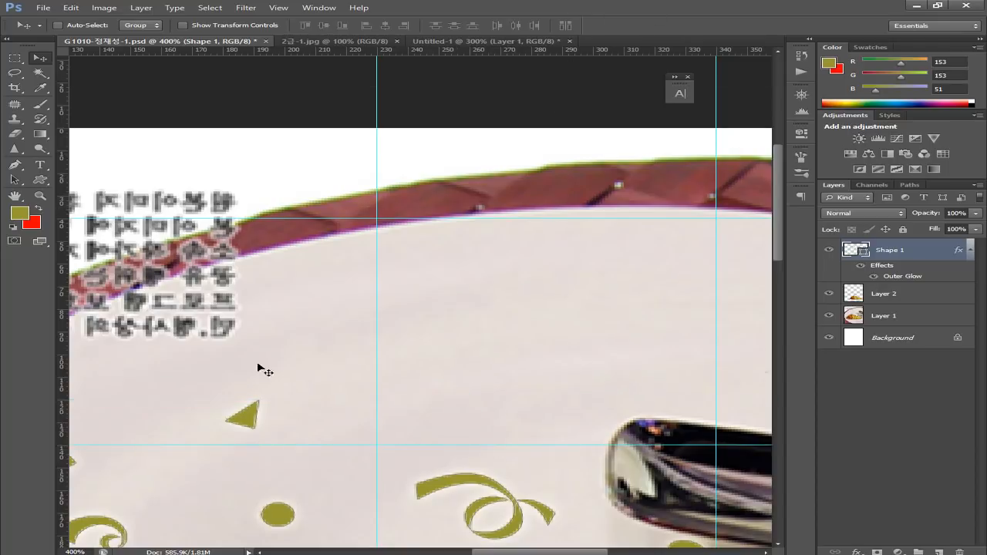
Choose the broad leaf custom shape and draw it inside the guide frame, about 110 px wide and 96 px high
key("ctrl+plus")
key("ctrl+minus")
key("ctrl+minus")
key("ctrl+minus")
key("ctrl+minus")
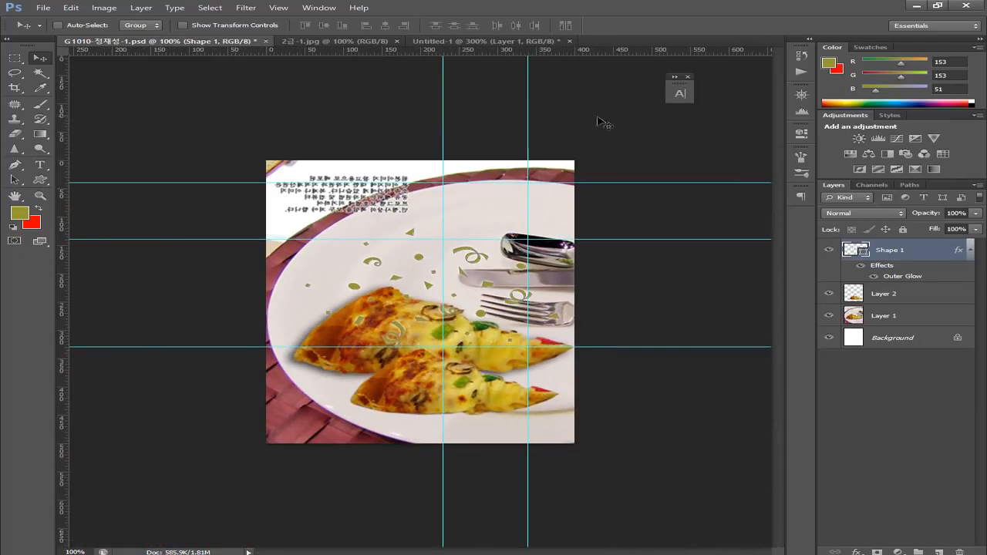
left_click(43, 180)
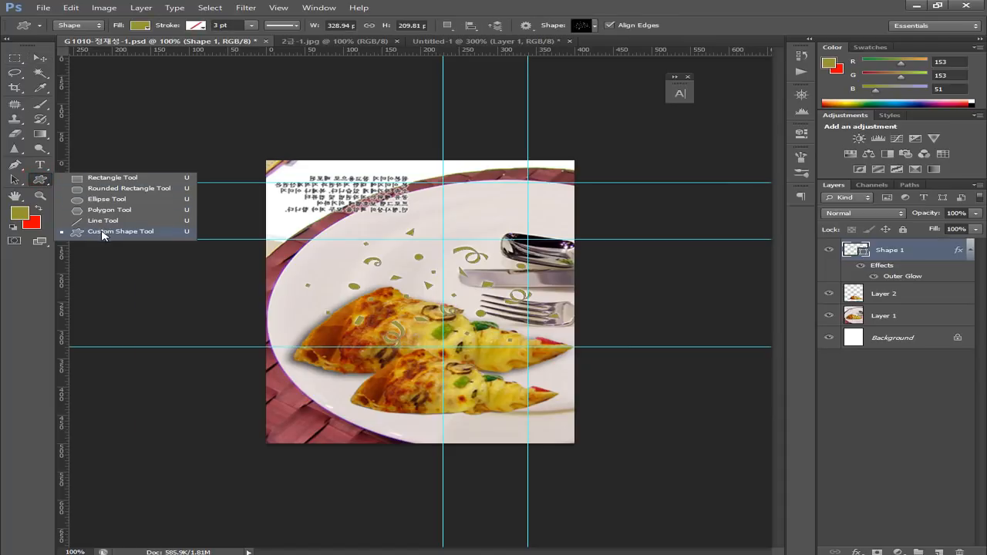
left_click(103, 234)
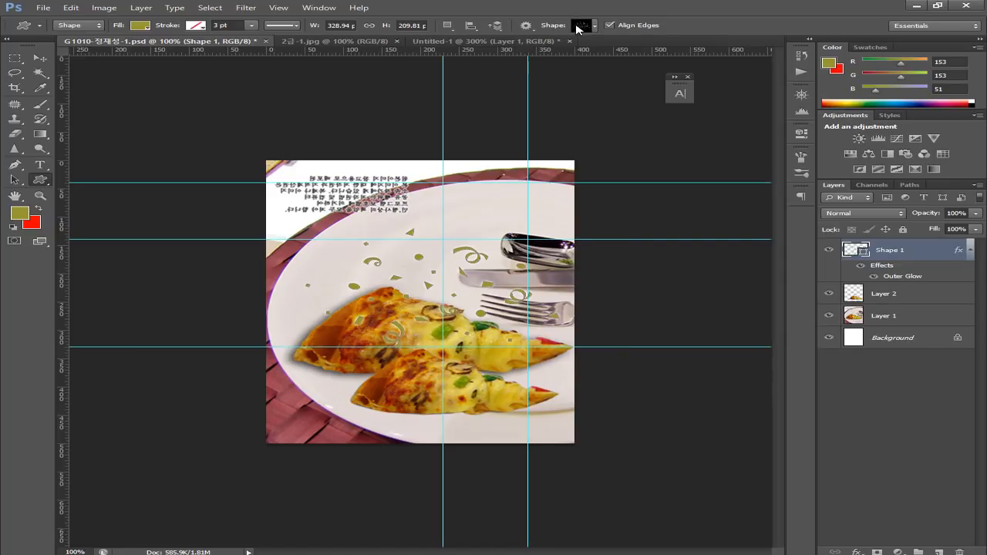
left_click(583, 27)
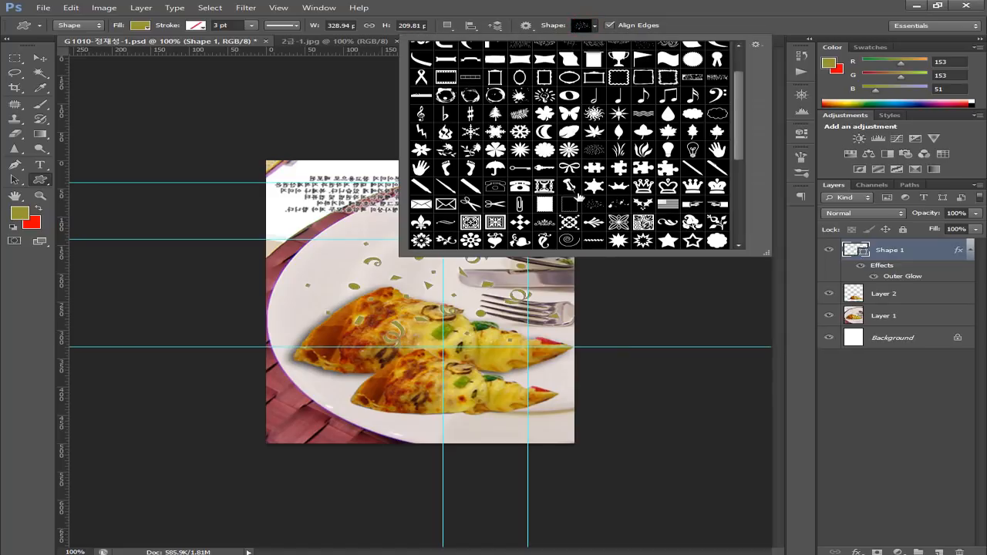
scroll(570, 197, "up", 3)
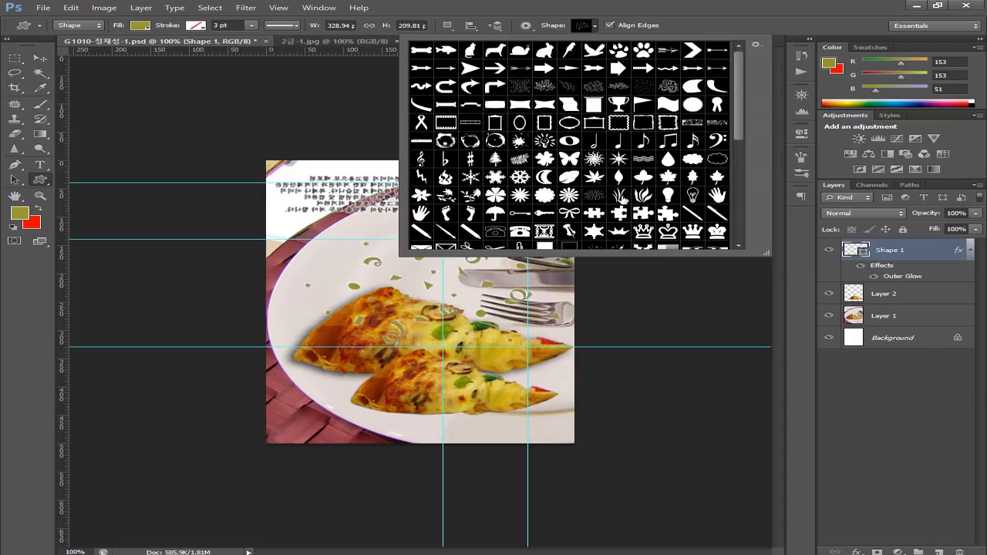
scroll(580, 233, "down", 3)
scroll(580, 233, "down", 5)
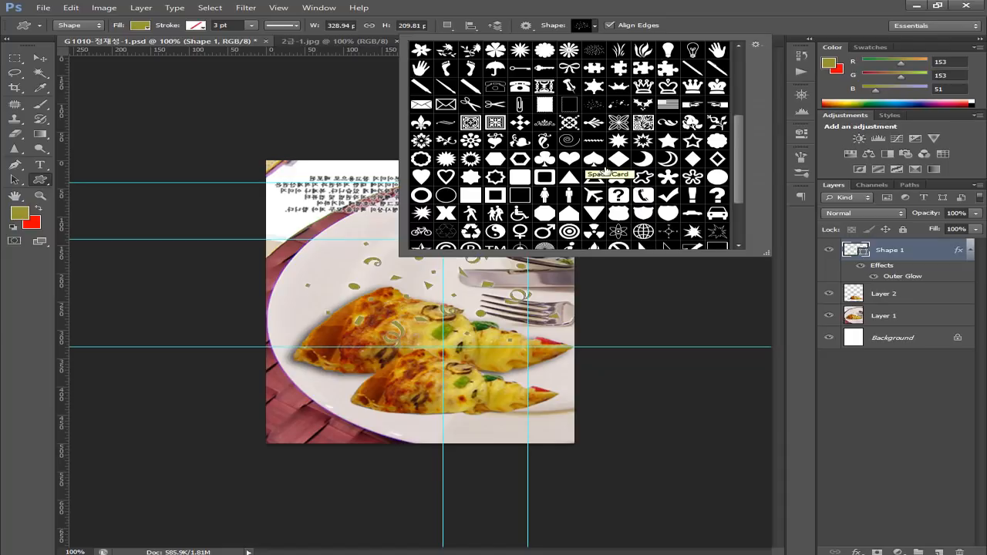
scroll(597, 185, "down", 4)
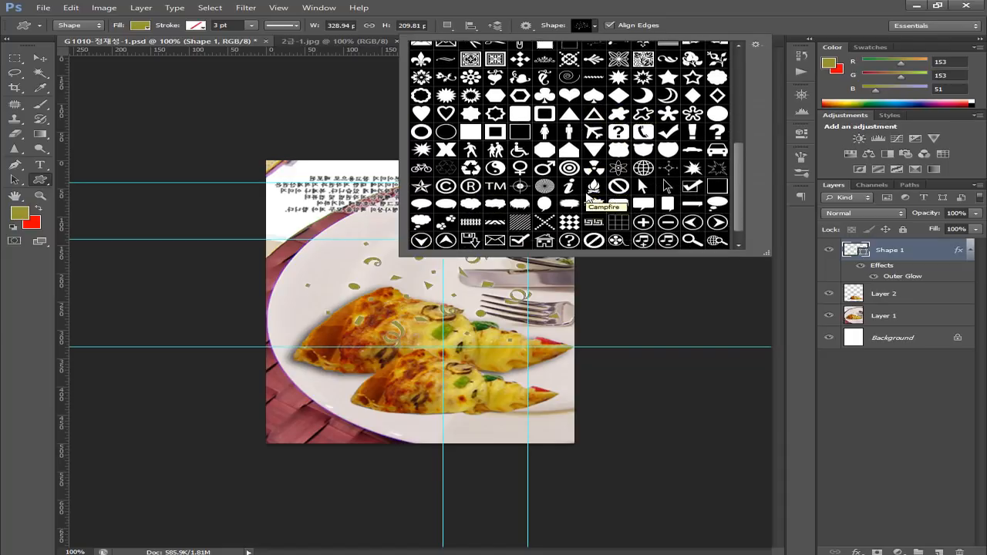
scroll(588, 197, "down", 1)
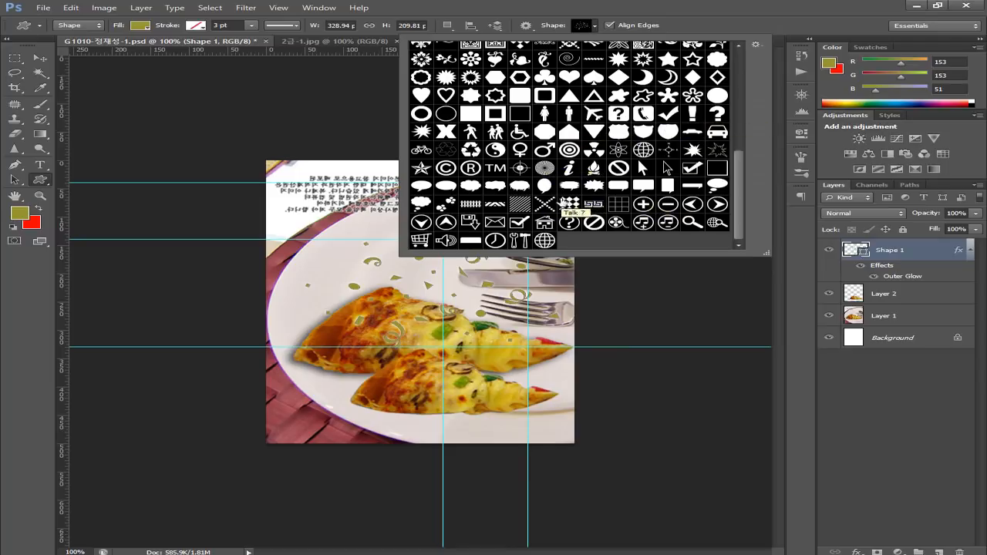
scroll(557, 204, "up", 3)
scroll(556, 204, "up", 1)
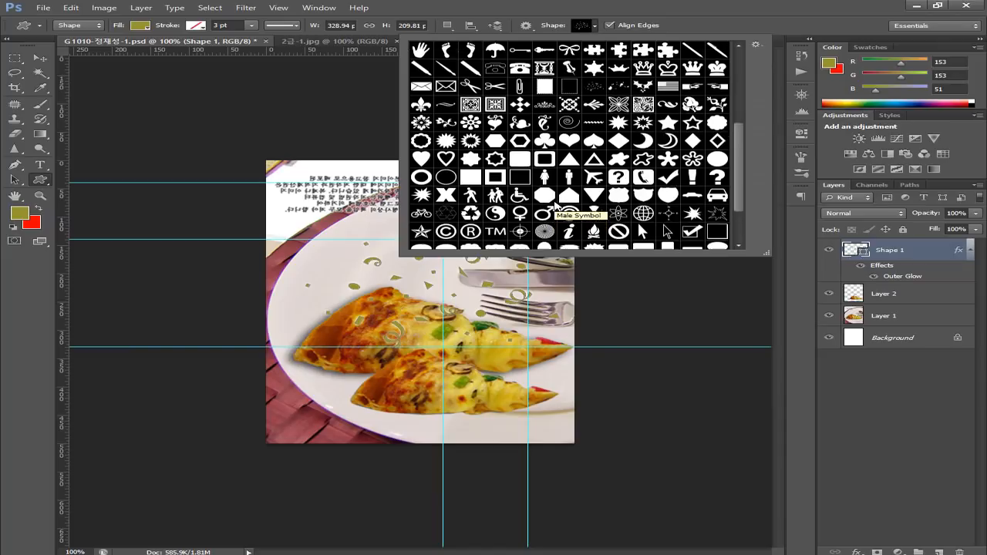
scroll(557, 204, "up", 3)
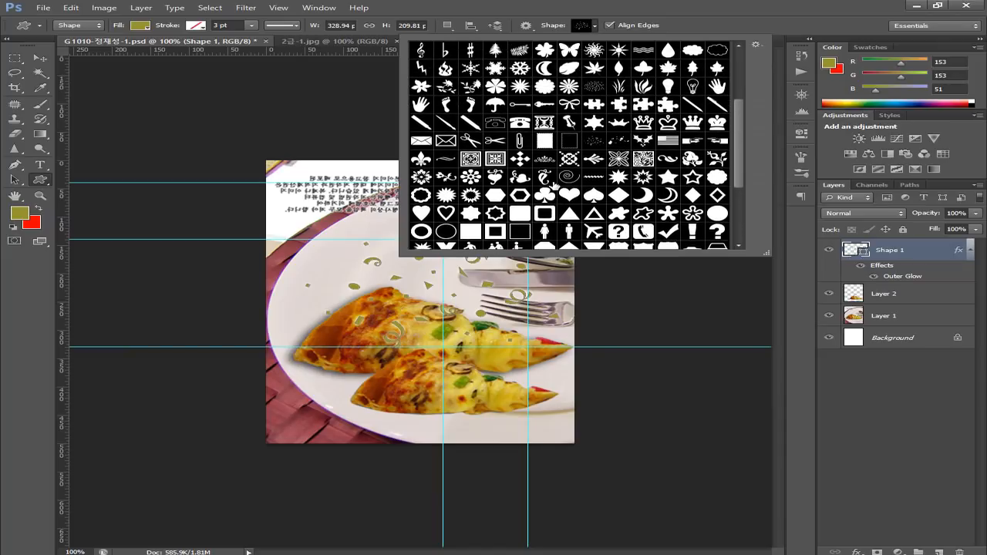
scroll(555, 185, "up", 3)
left_click(566, 115)
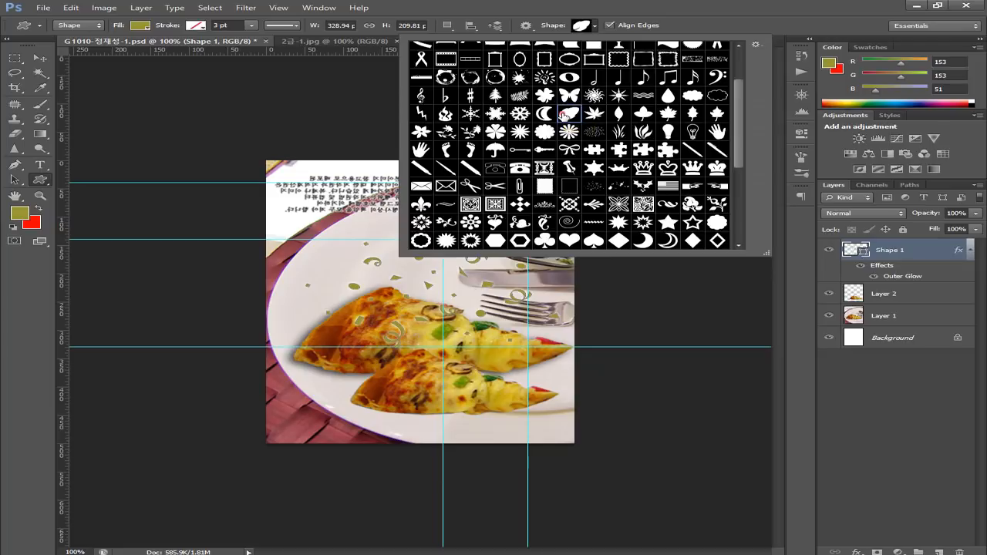
double_click(566, 115)
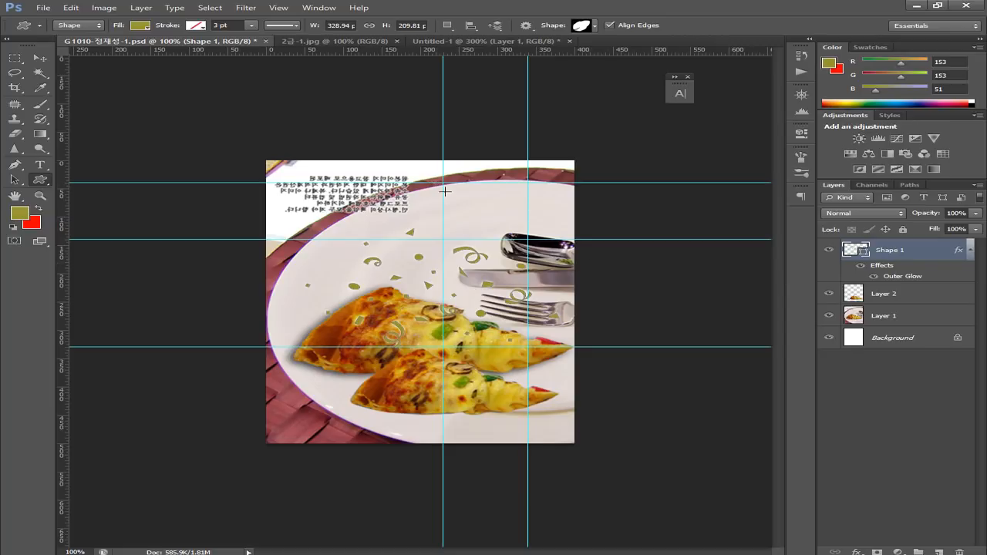
left_click_drag(445, 183, 530, 242)
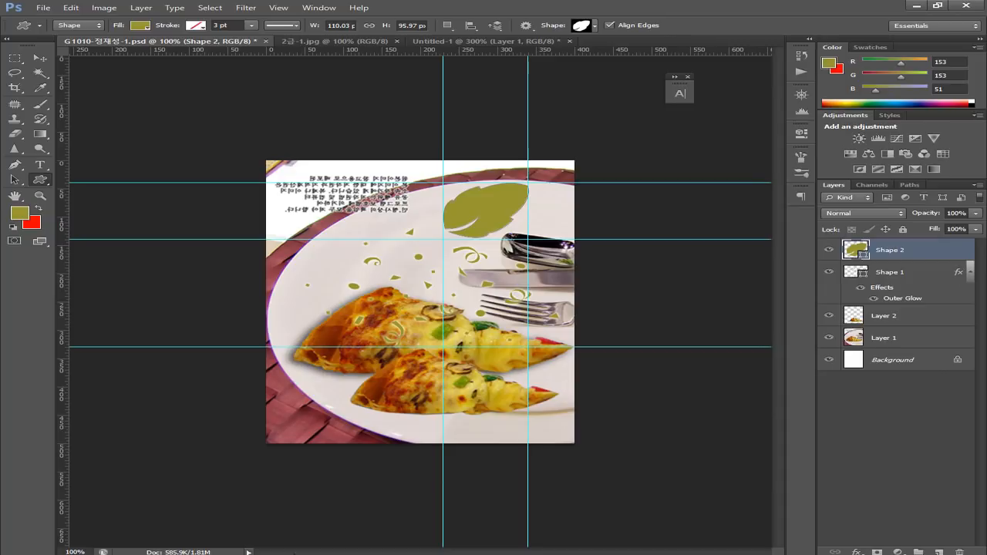
Check the leaf color in the PDF instructions, set the foreground color to #ffffcc and fill the leaf shape layer with it
mouse_move(232, 554)
left_click(221, 509)
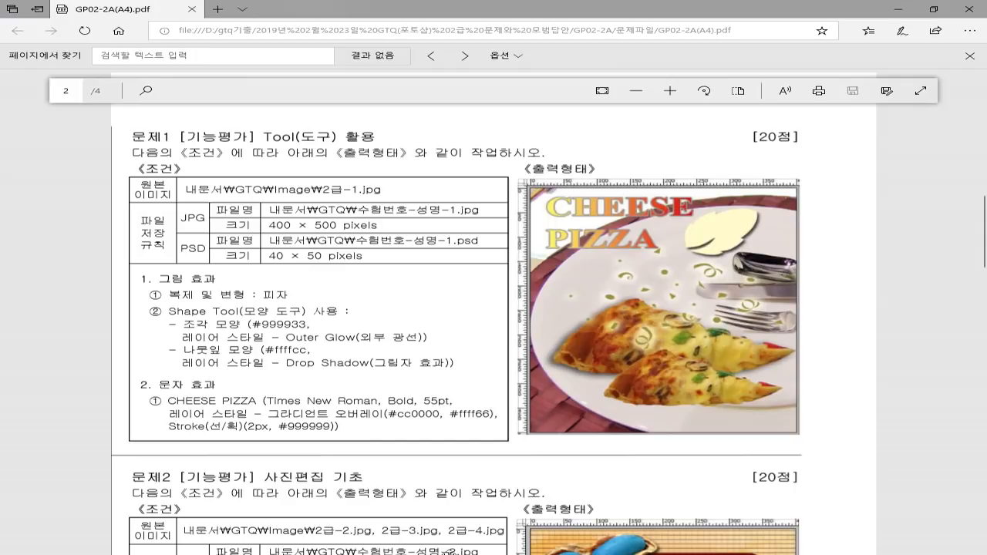
key("alt+Tab")
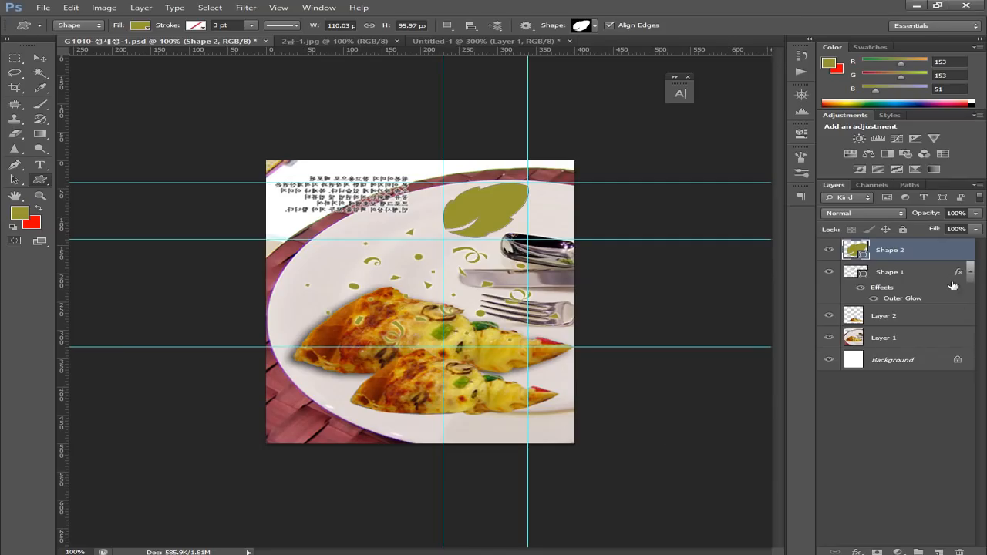
left_click(21, 214)
left_click(787, 369)
double_click(787, 370)
key("BackSpace")
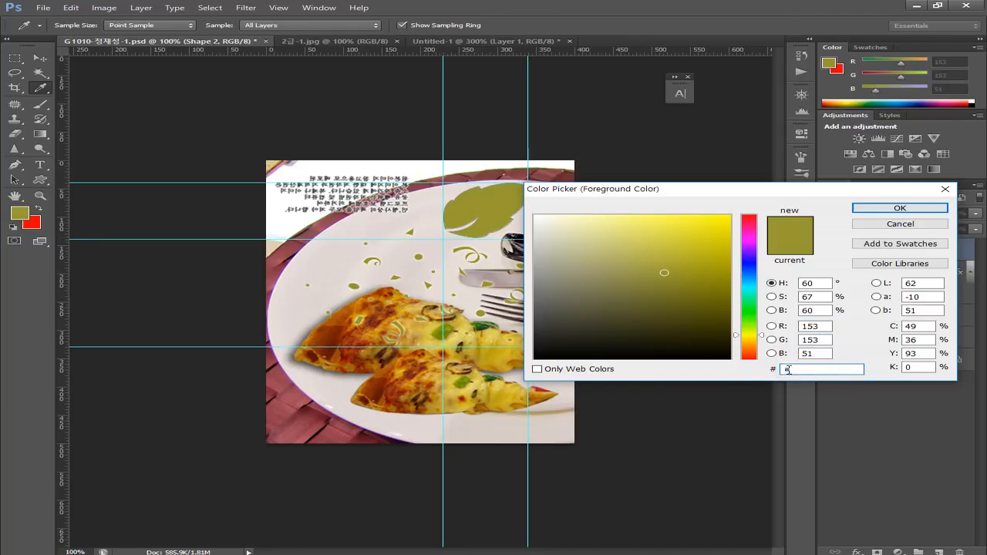
key("BackSpace")
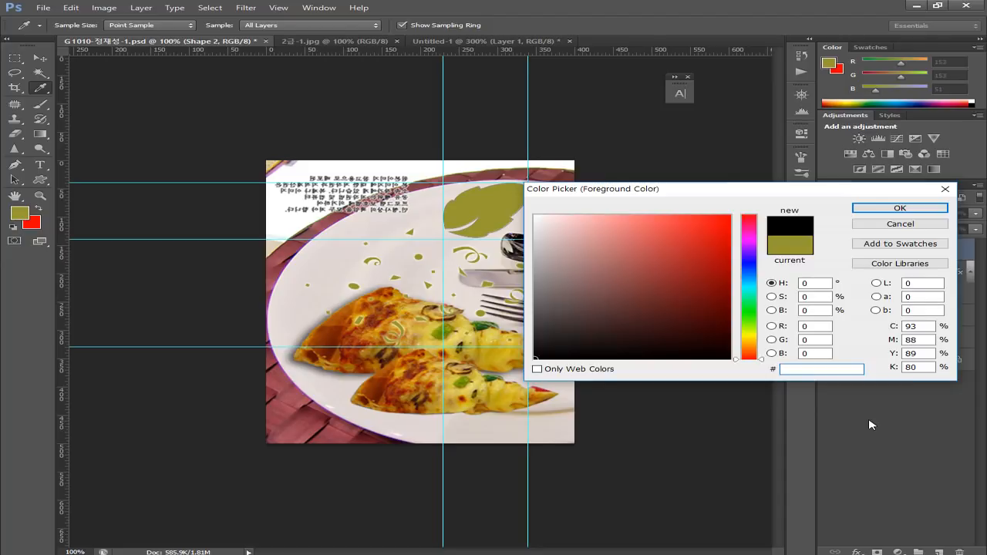
type("ffffcc")
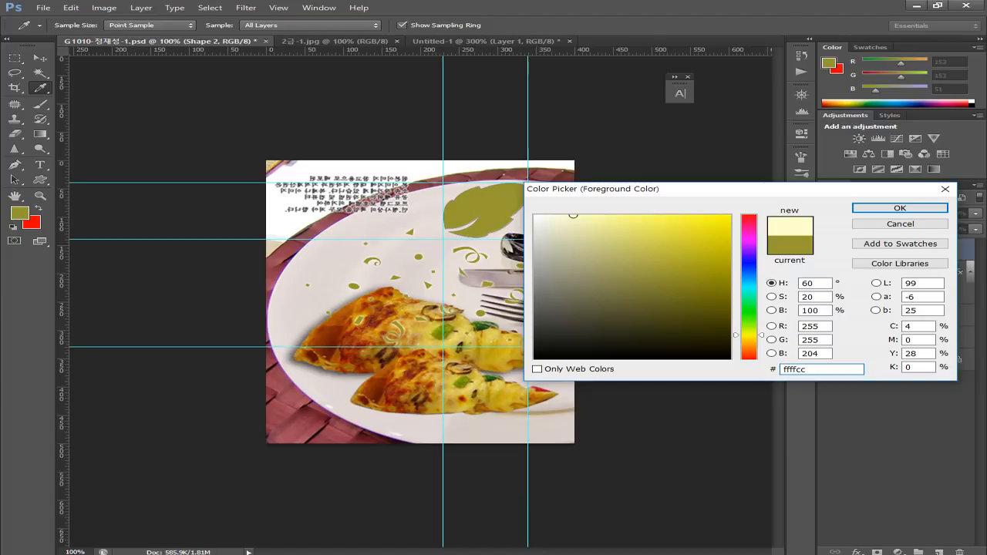
key("Return")
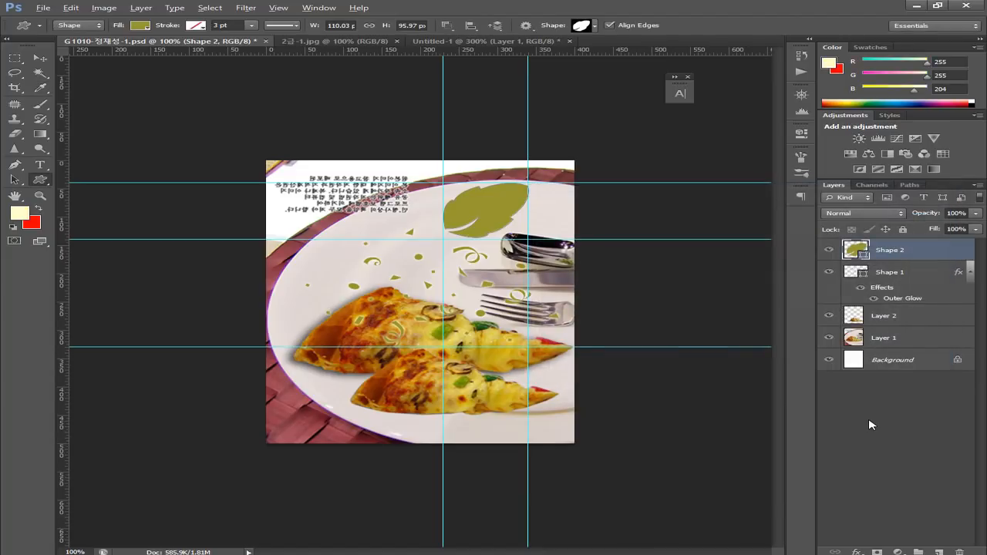
key("alt+BackSpace")
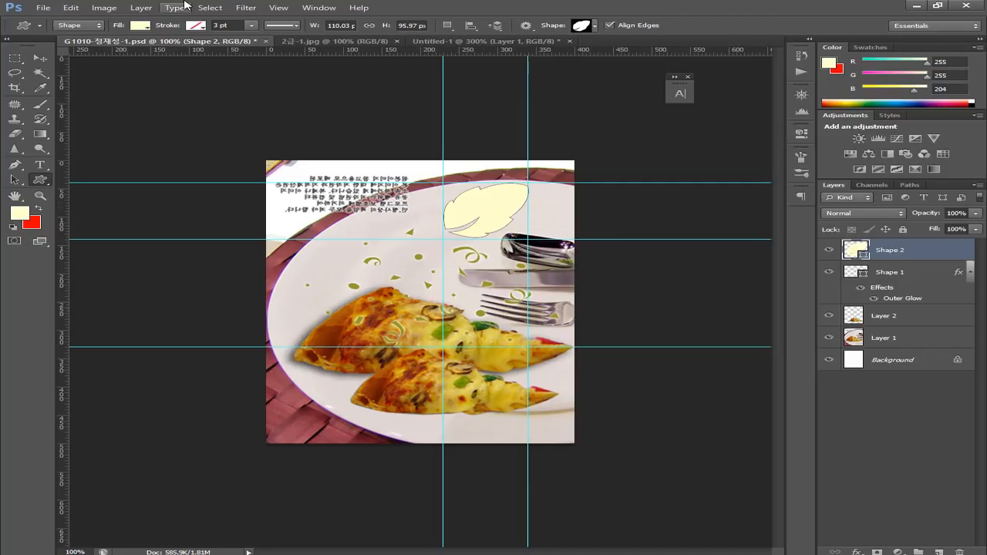
Apply a Drop Shadow layer style to the leaf with Multiply blending, 75% opacity, 120° angle, 5 px distance and 5 px size
left_click(141, 7)
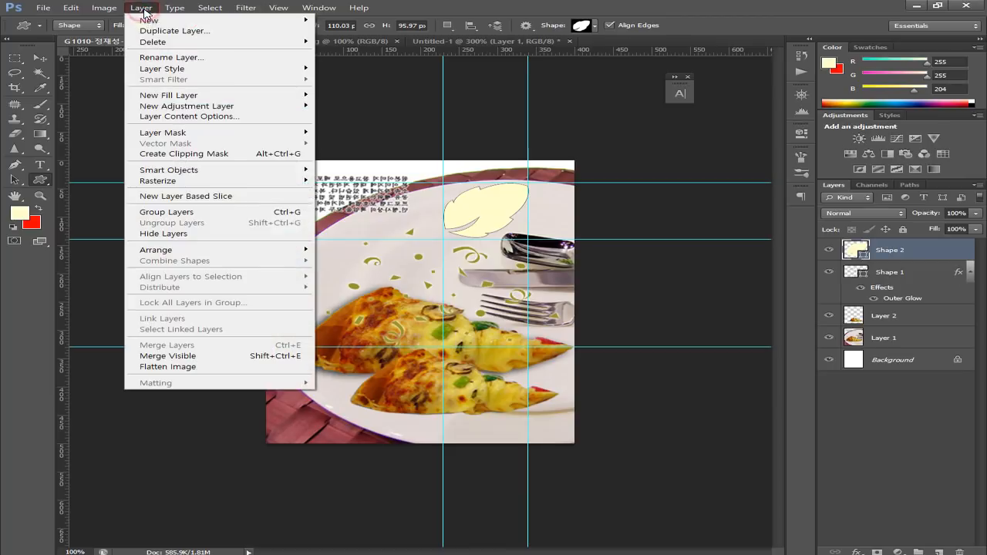
mouse_move(194, 69)
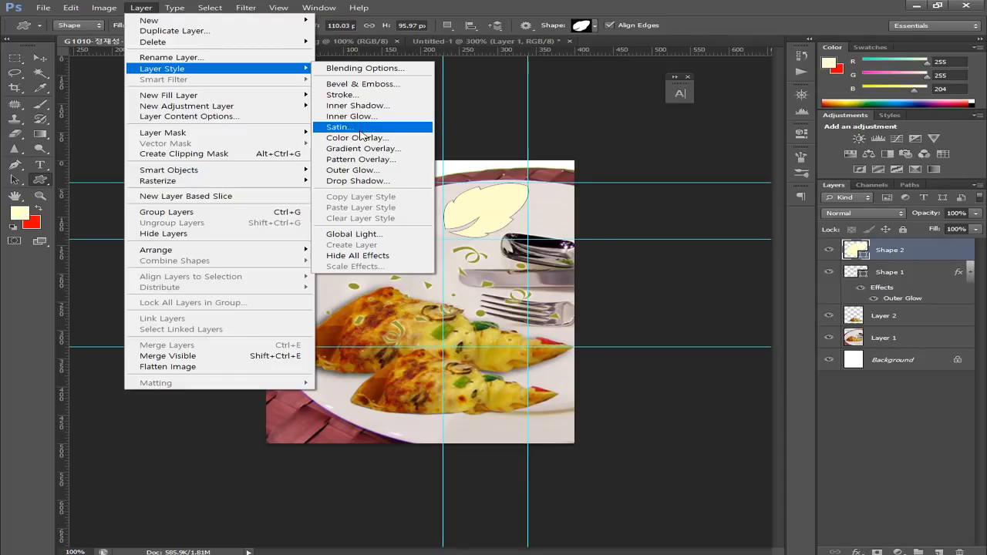
left_click(352, 182)
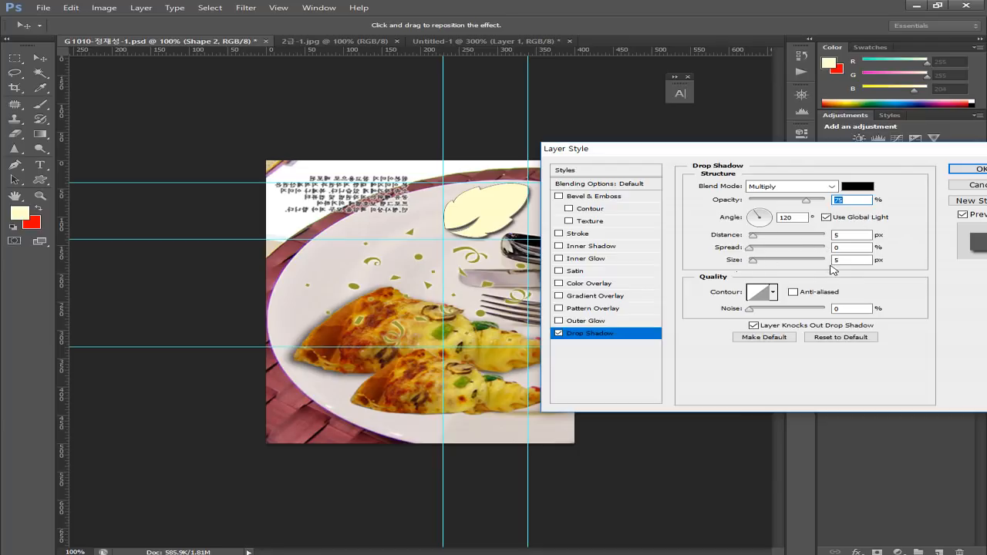
left_click(963, 169)
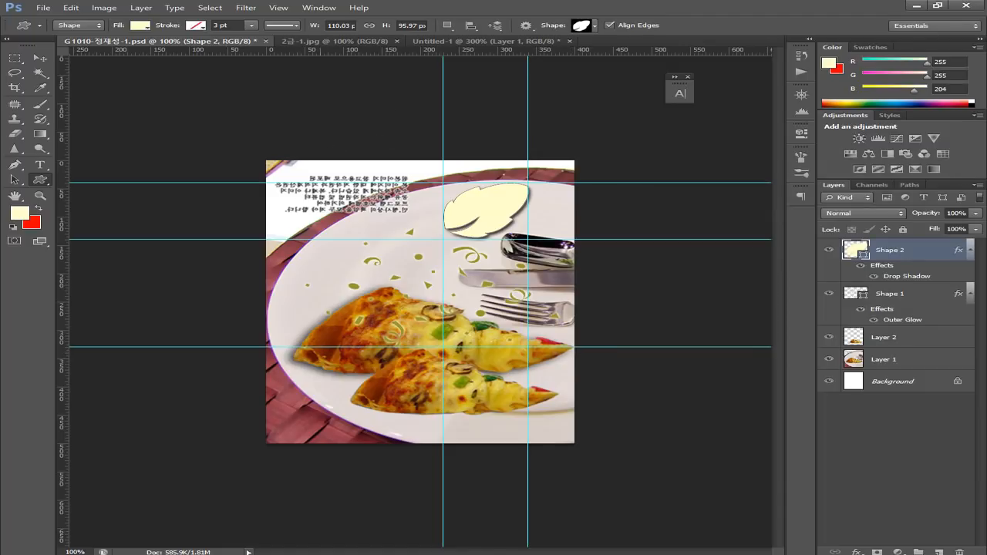
In Untitled-1, reposition the guides to frame the CHEESE PIZZA title on all four sides and remove the vertical guide at the leaf's edge
key("alt+Tab")
left_click(480, 41)
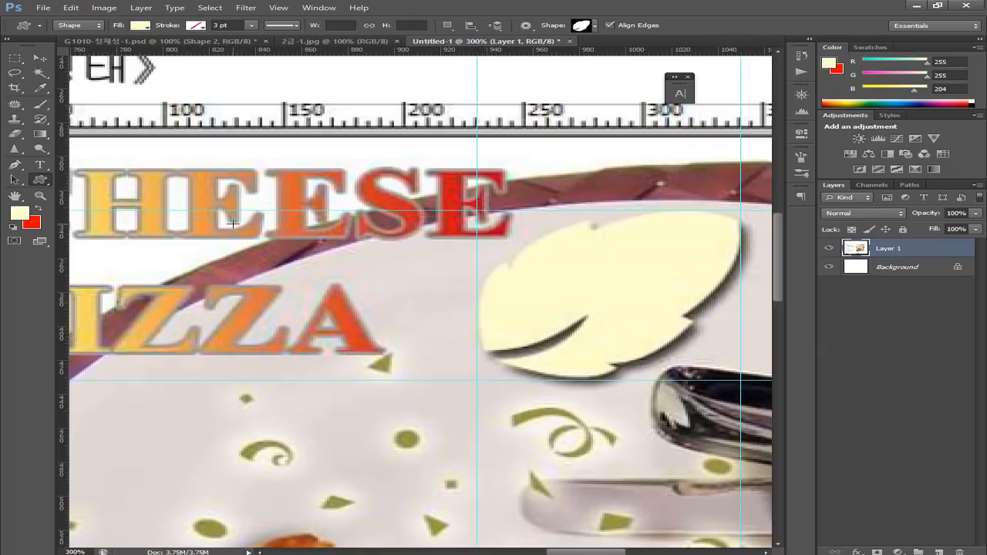
left_click(40, 59)
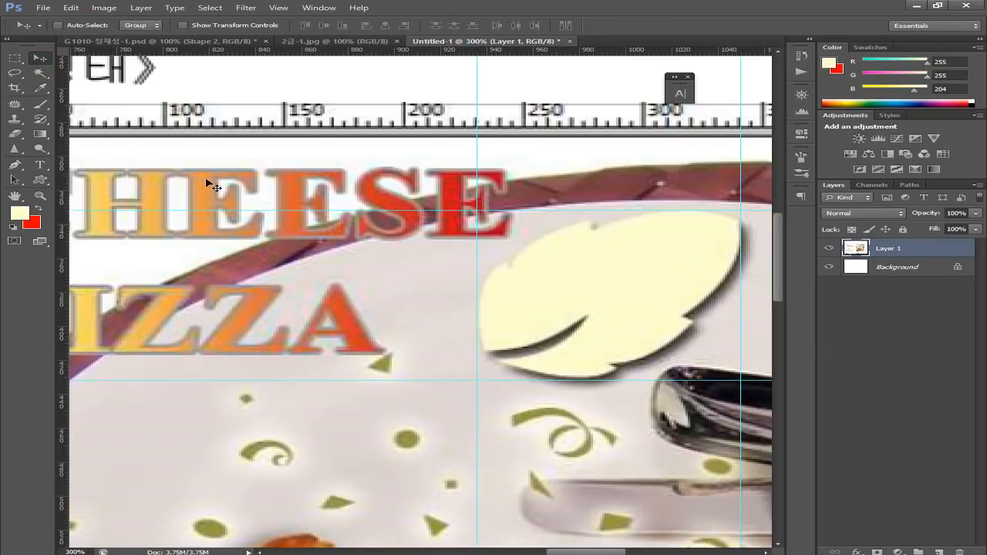
left_click_drag(241, 211, 286, 168)
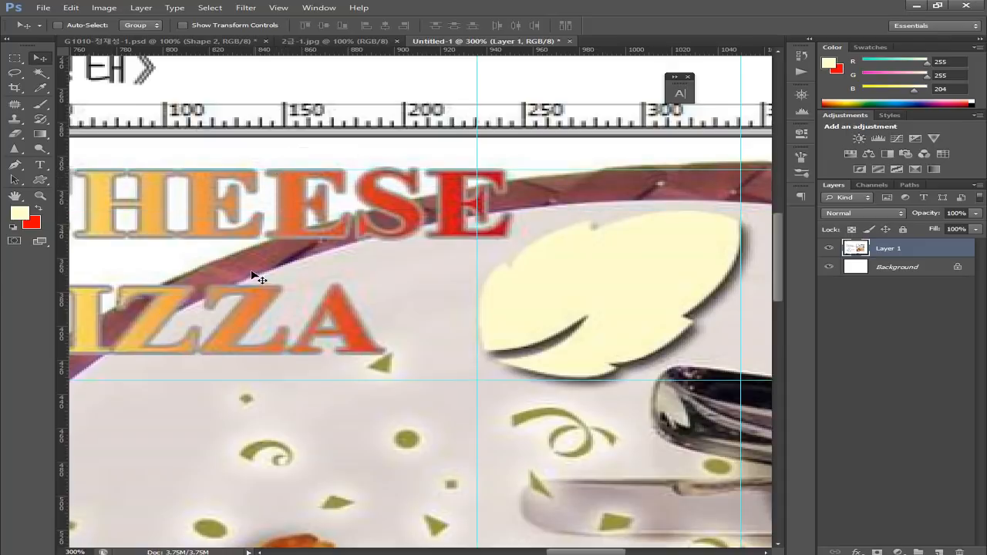
scroll(308, 293, "up", 1)
scroll(308, 293, "left", 5)
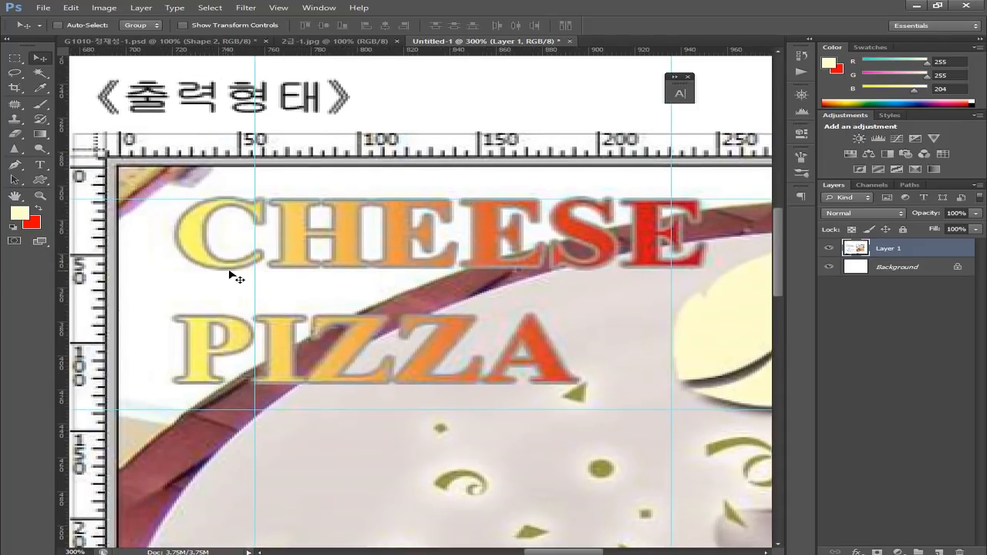
left_click_drag(256, 276, 176, 281)
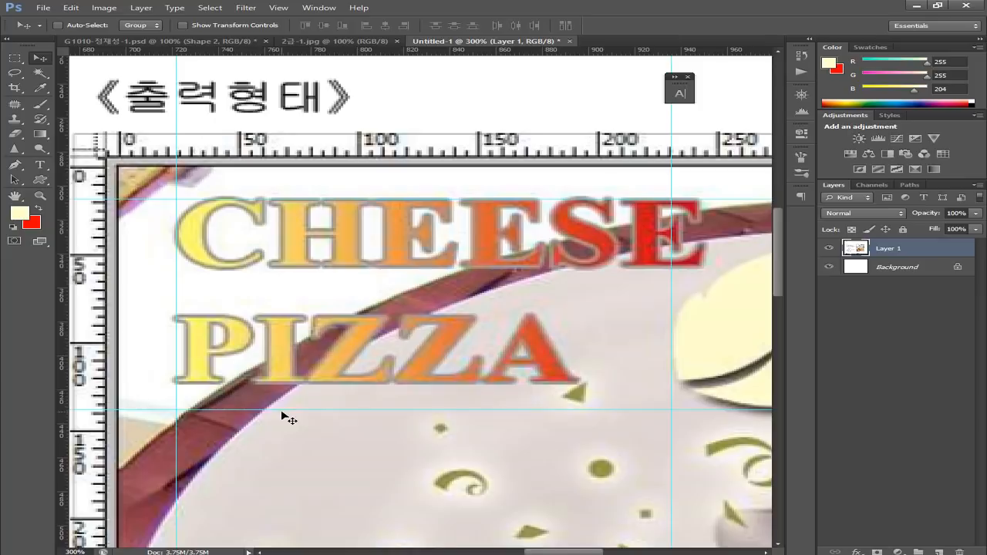
left_click_drag(282, 409, 308, 383)
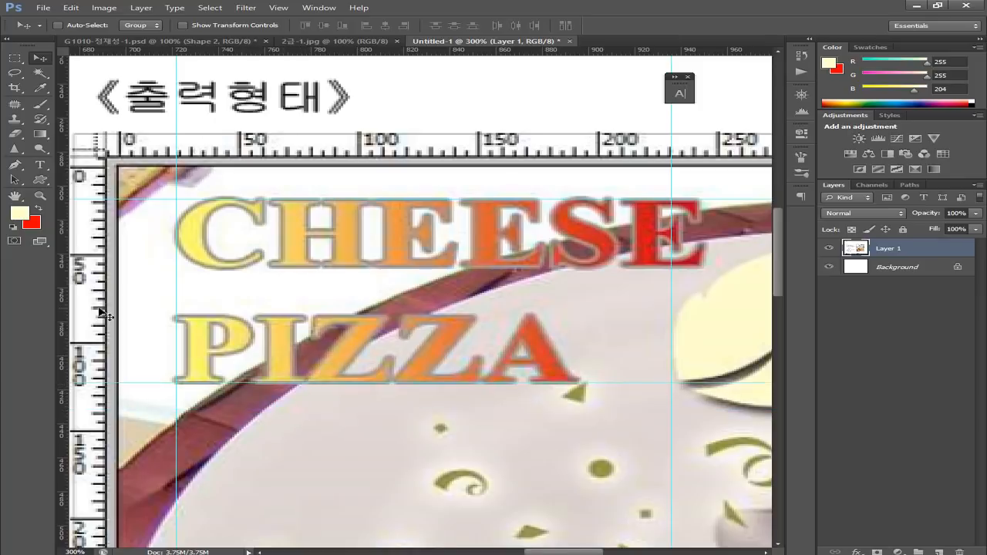
left_click_drag(58, 308, 708, 360)
left_click_drag(671, 329, 12, 306)
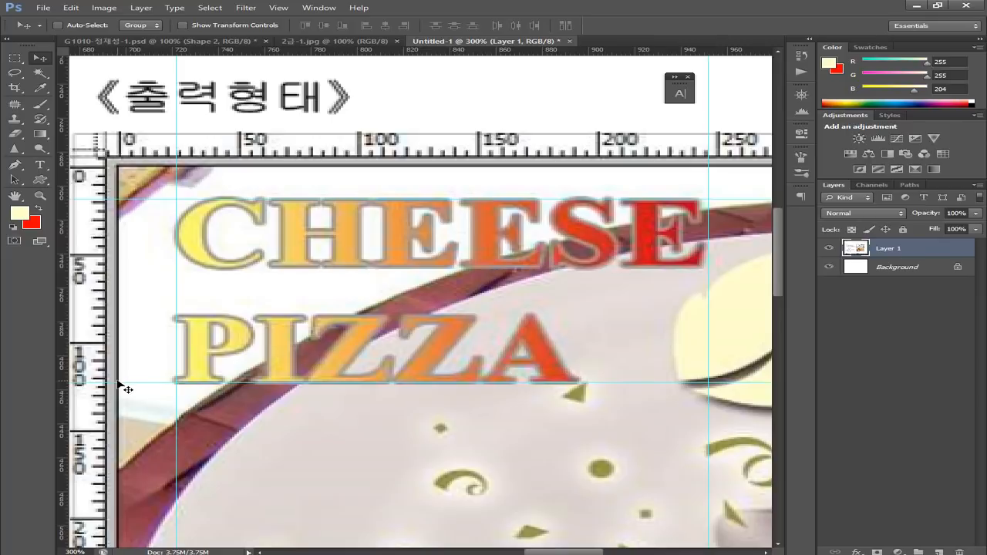
Switch to the pizza composition and move its upper horizontal guide up to about 20 px
left_click(133, 41)
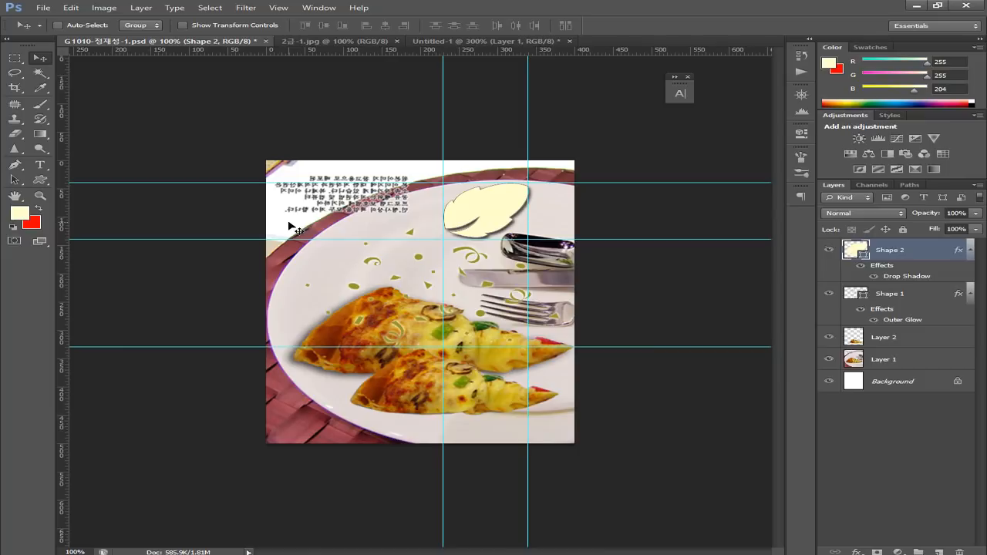
key("ctrl+plus")
key("ctrl+plus")
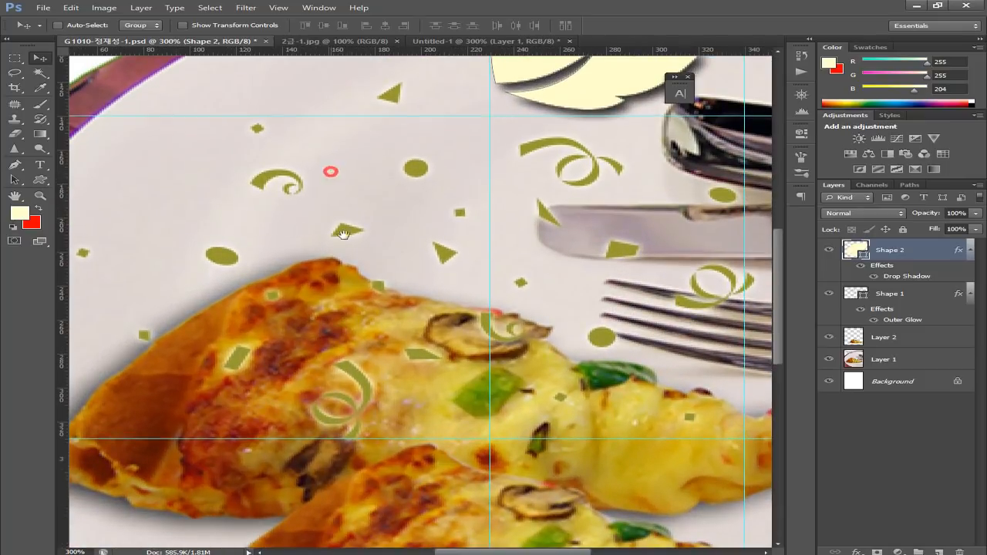
left_click_drag(331, 171, 482, 518)
left_click_drag(349, 308, 402, 382)
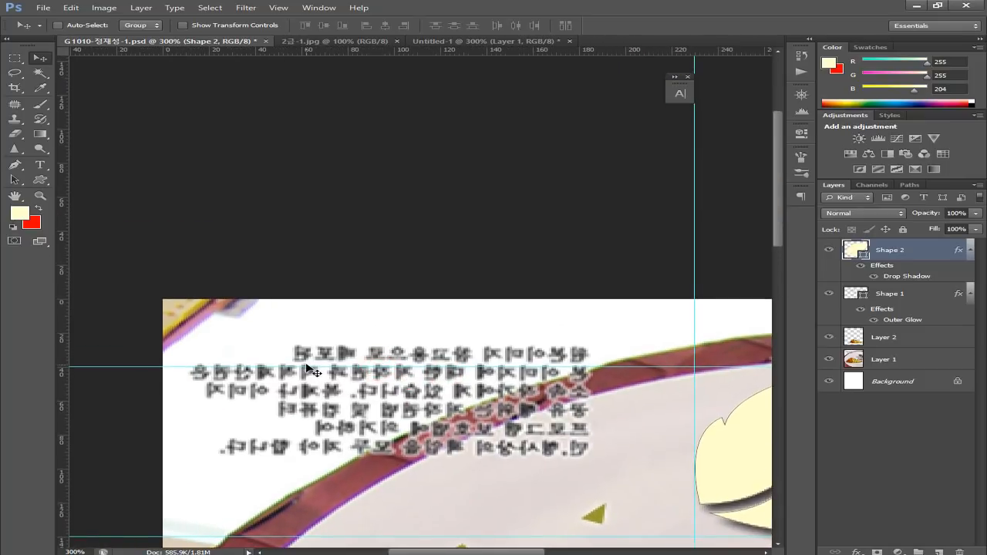
left_click_drag(308, 368, 343, 334)
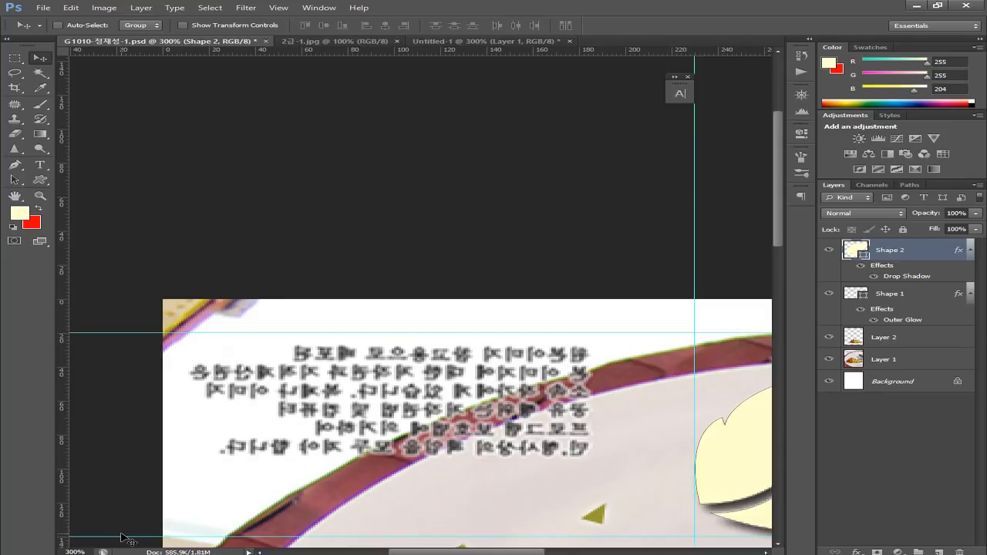
Move the horizontal guide below the leaf up to about 120 px, fine-tuning it against the ruler
left_click_drag(119, 535, 167, 506)
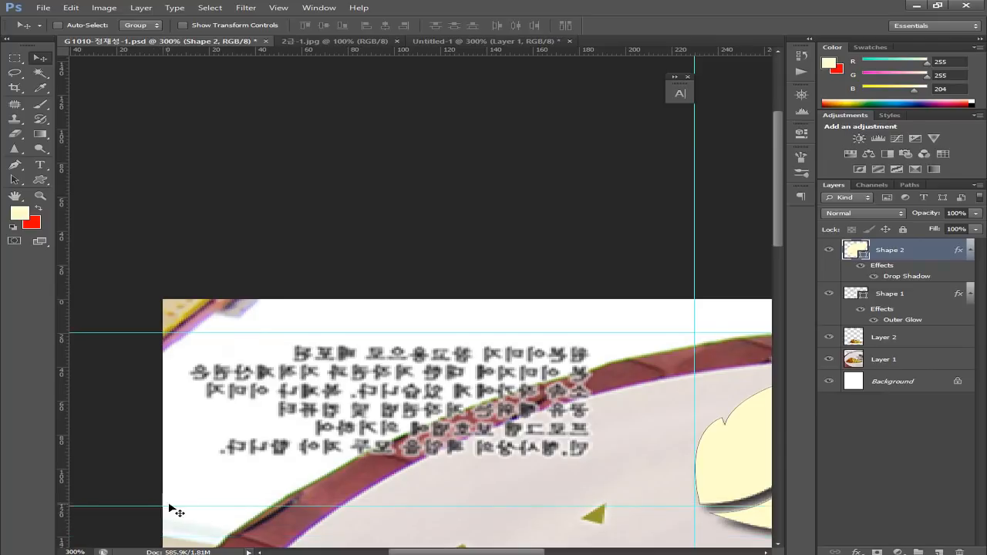
key("ctrl+plus")
key("ctrl+plus")
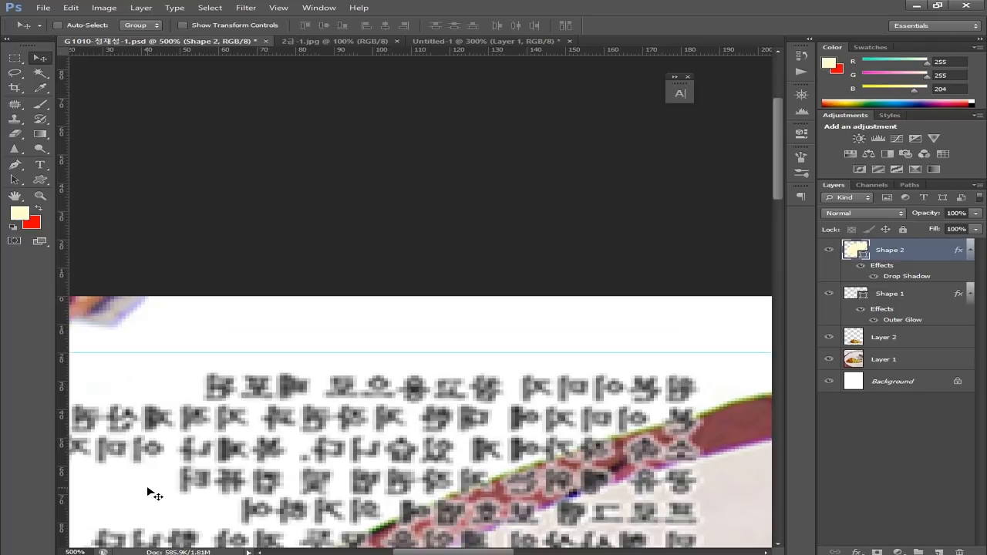
left_click_drag(222, 518, 258, 462)
key("ctrl+r")
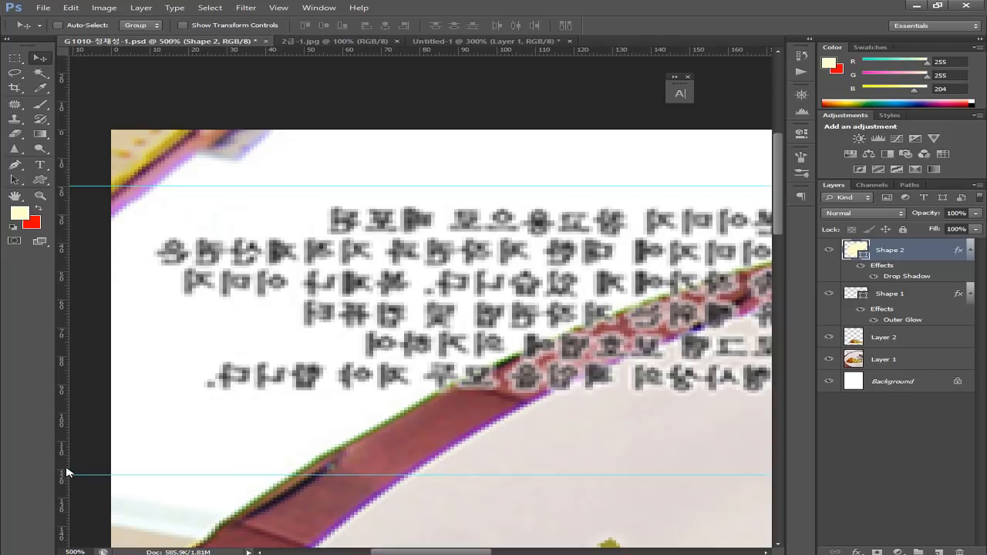
left_click(112, 475)
left_click_drag(112, 475, 116, 470)
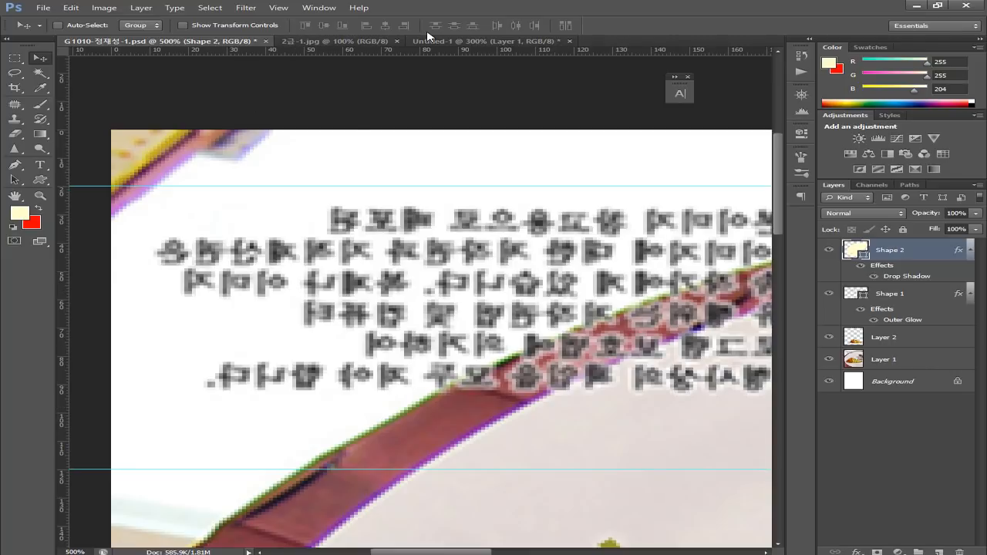
Shift the title's left guide slightly outward in Untitled-1, and add a vertical guide at about 20 px in the pizza composition
left_click(461, 41)
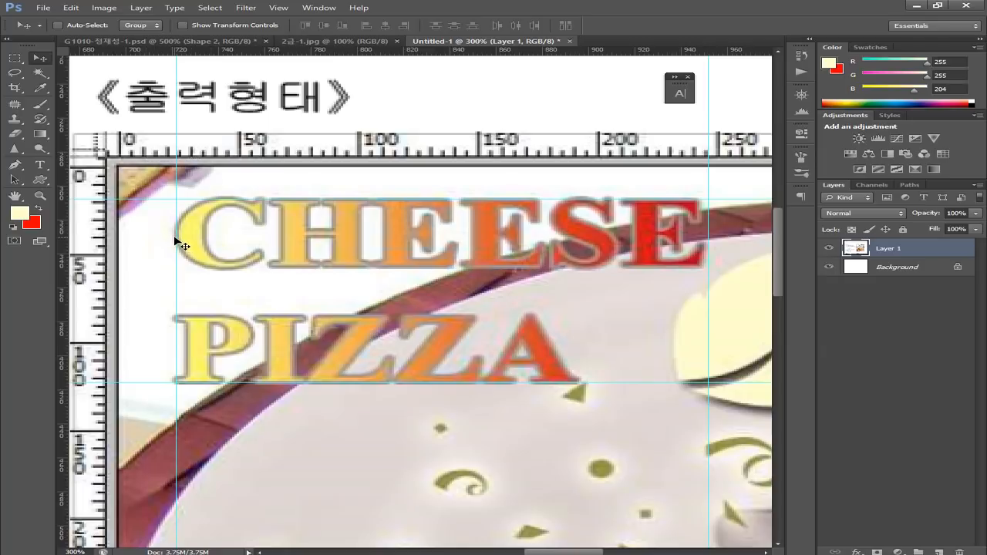
left_click_drag(177, 240, 171, 242)
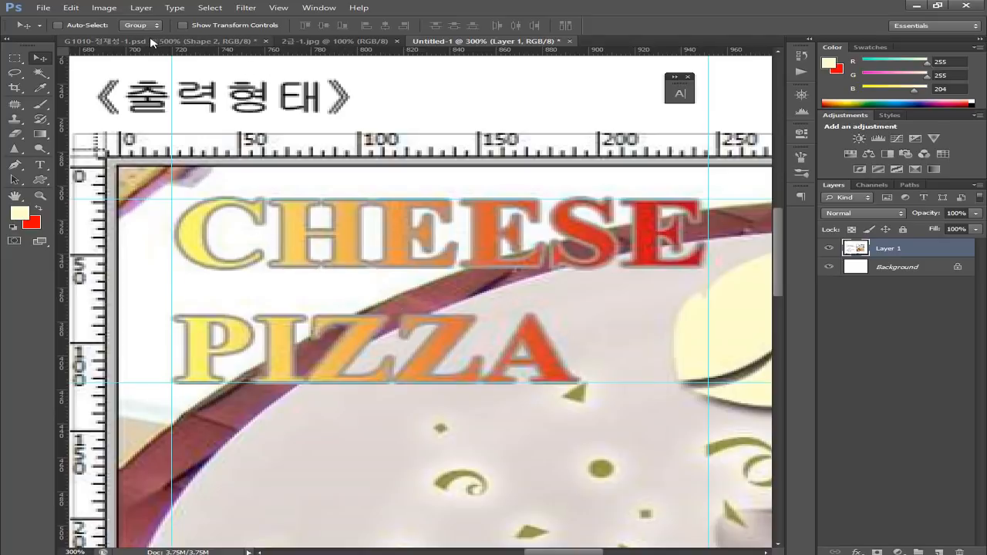
left_click(128, 40)
left_click_drag(61, 277, 187, 300)
Try an extra vertical guide at about 157 px, remove it, and move the guide at the leaf's left edge to about 245 px
left_click_drag(60, 307, 715, 317)
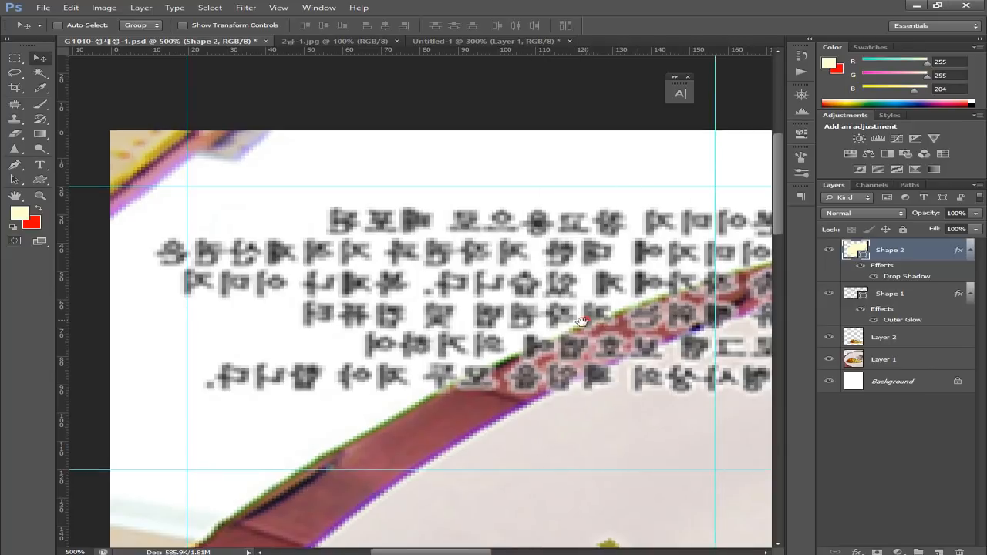
left_click_drag(582, 320, 208, 343)
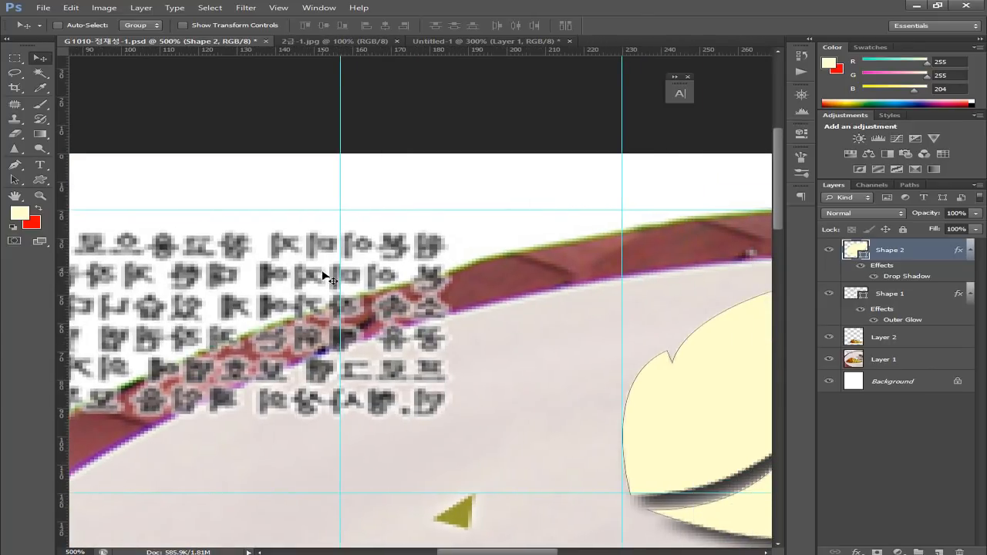
left_click_drag(340, 275, 26, 274)
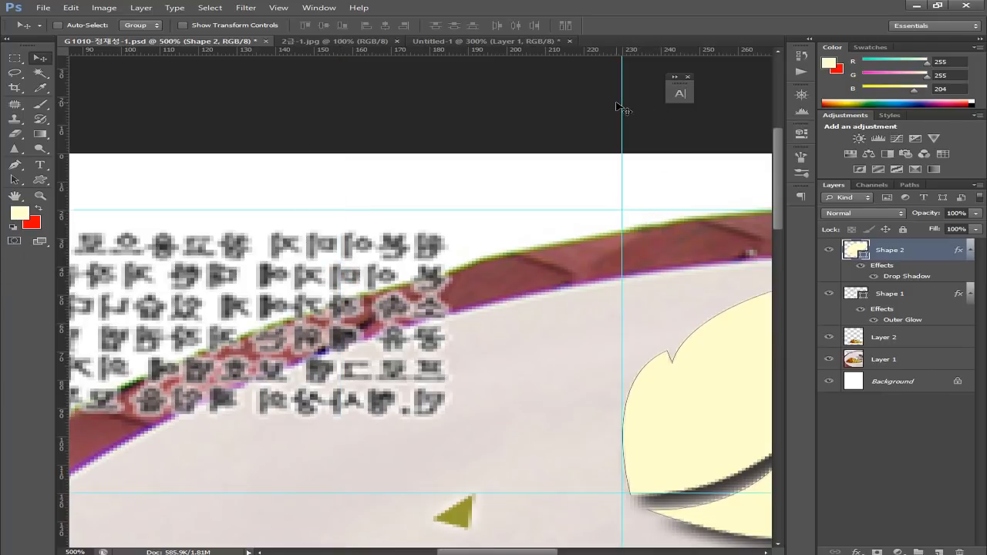
left_click_drag(622, 104, 685, 159)
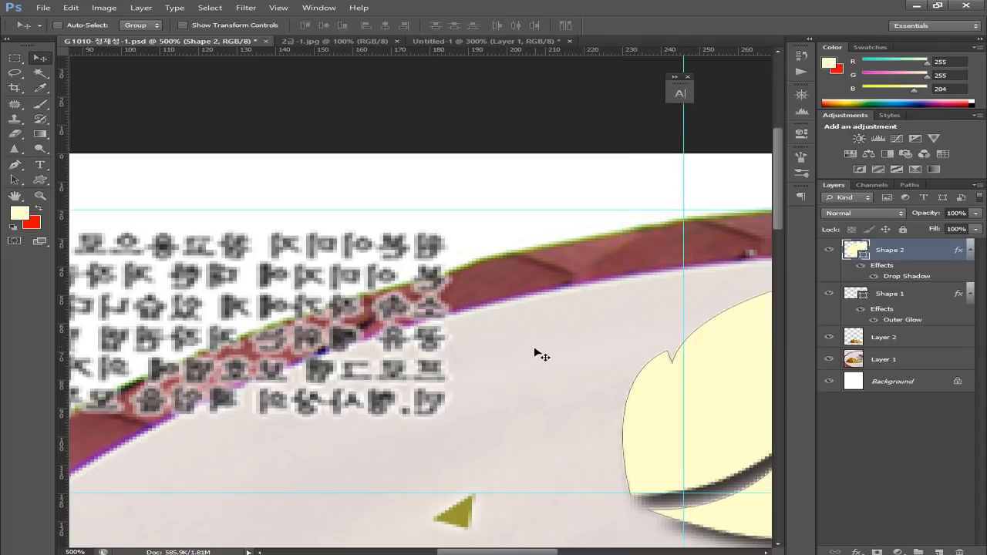
Set the Type tool's font to Times New Roman for the title
key("ctrl+minus")
key("ctrl+minus")
key("ctrl+minus")
key("ctrl+minus")
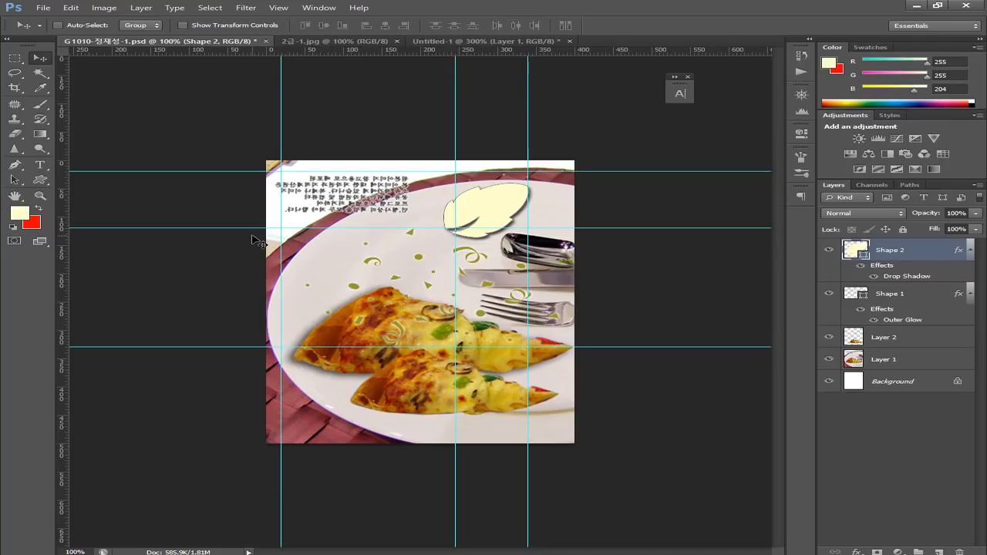
key("ctrl+plus")
left_click_drag(334, 216, 374, 334)
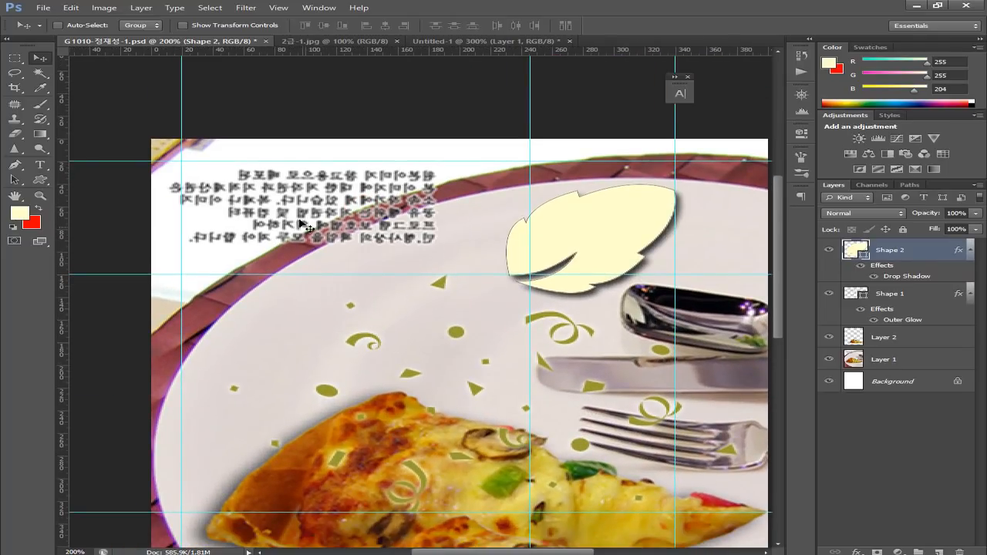
left_click(40, 164)
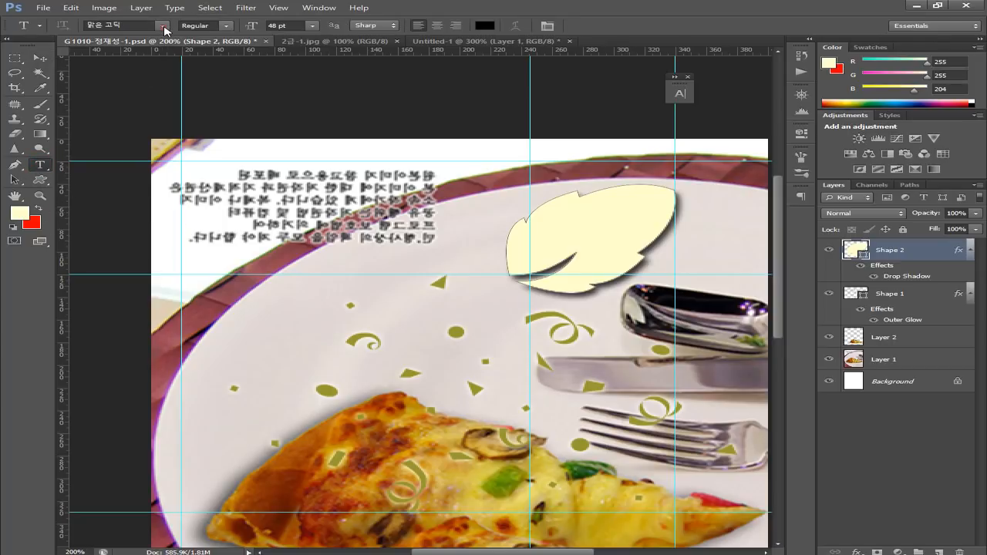
left_click(164, 27)
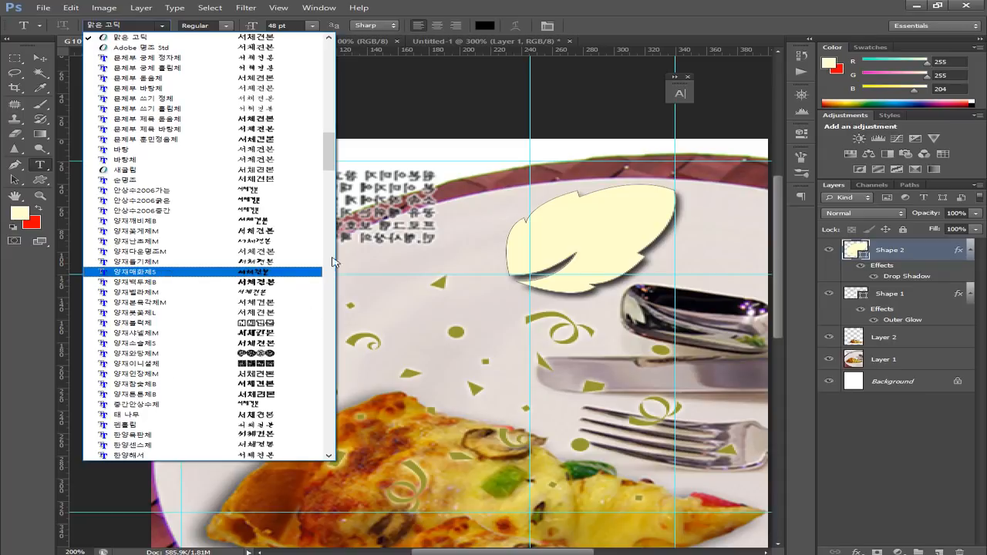
left_click_drag(332, 160, 348, 405)
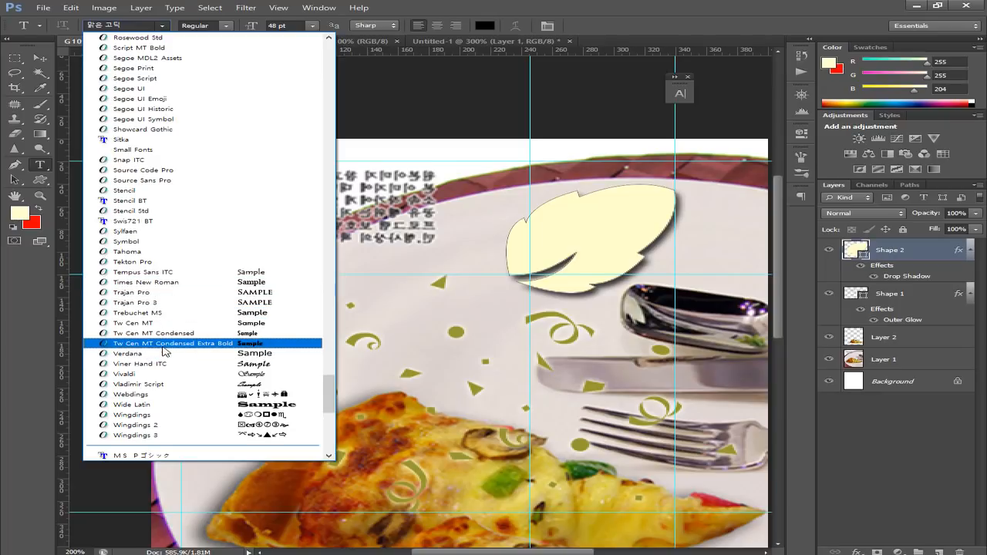
left_click(164, 282)
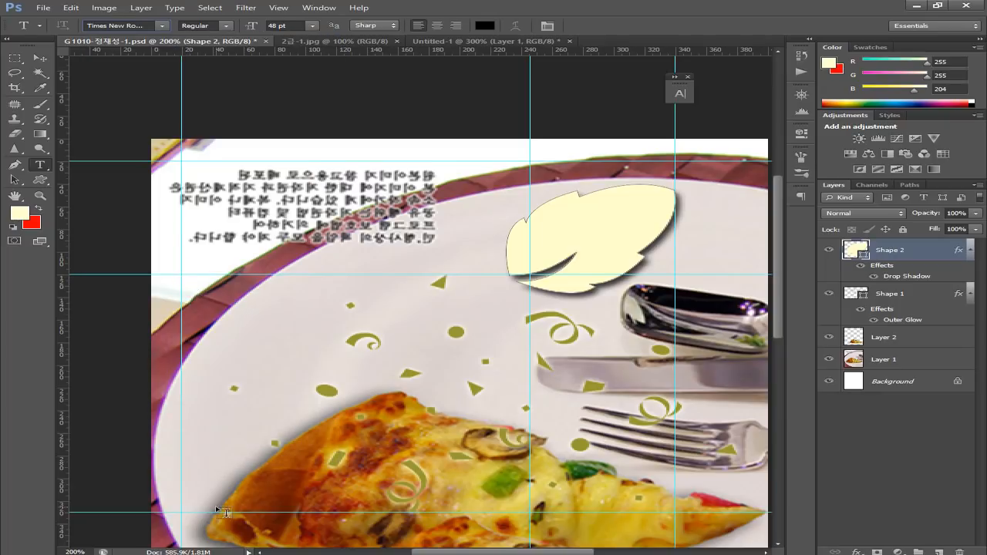
Check the title's text specifications in the PDF instructions and set the type style to Bold at 55 pt
key("alt+Tab")
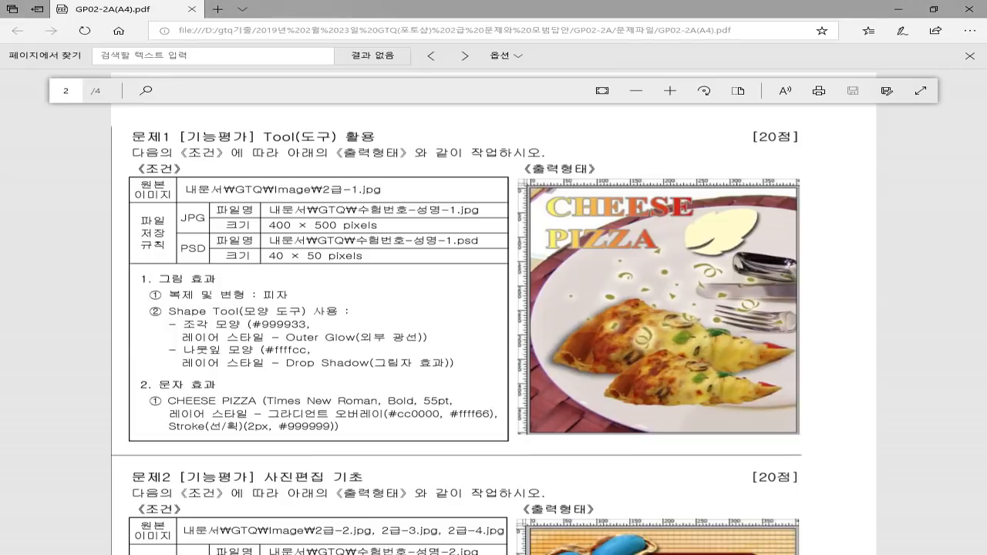
key("alt+Tab")
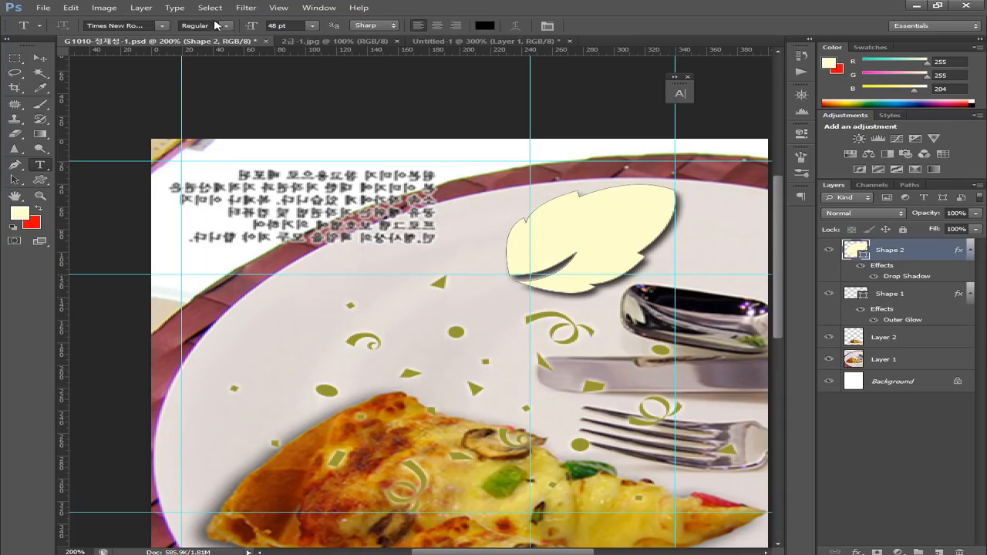
left_click(220, 27)
left_click(219, 55)
double_click(272, 25)
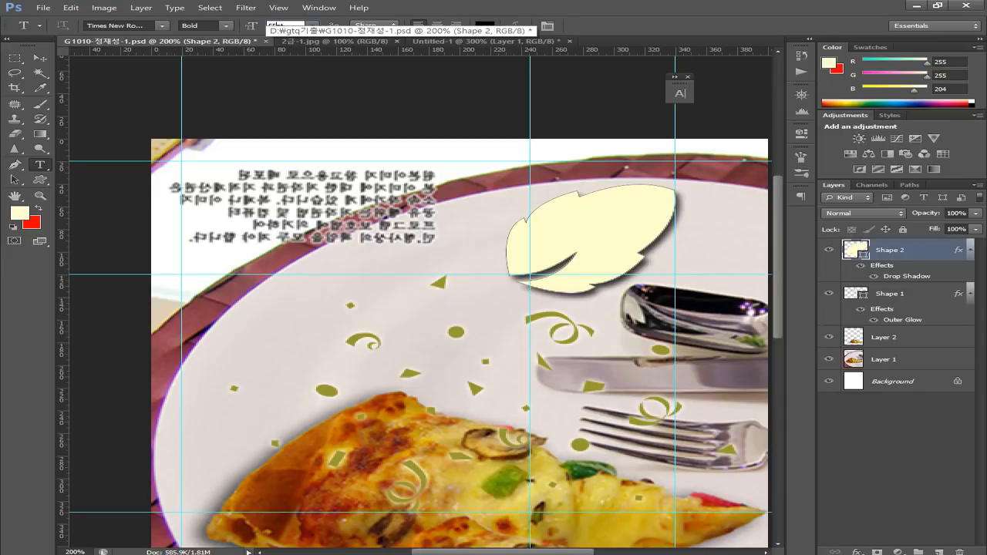
key("Return")
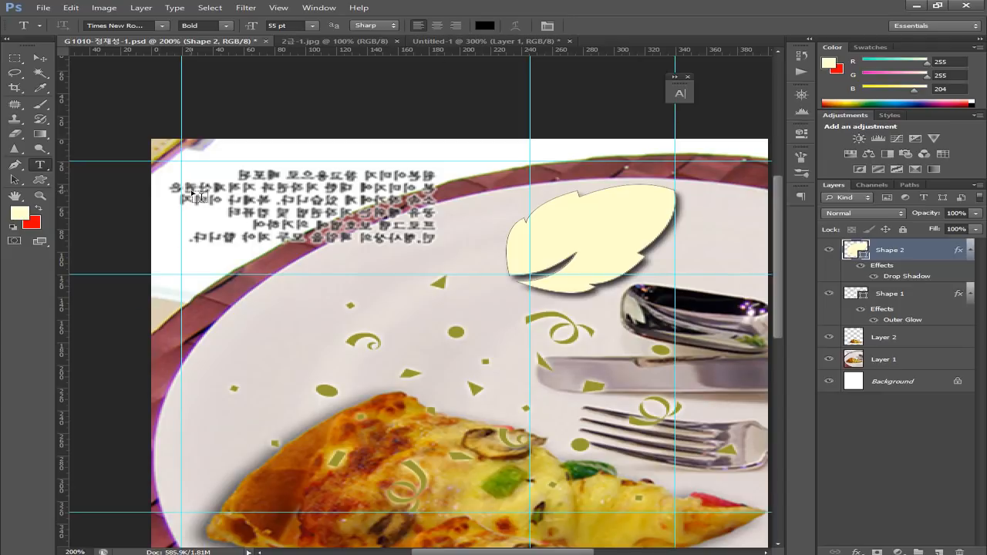
Add the title CHEESE PIZZA on two lines over the upper-left area of the pizza composition, checking the wording against the PDF instructions
left_click(189, 198)
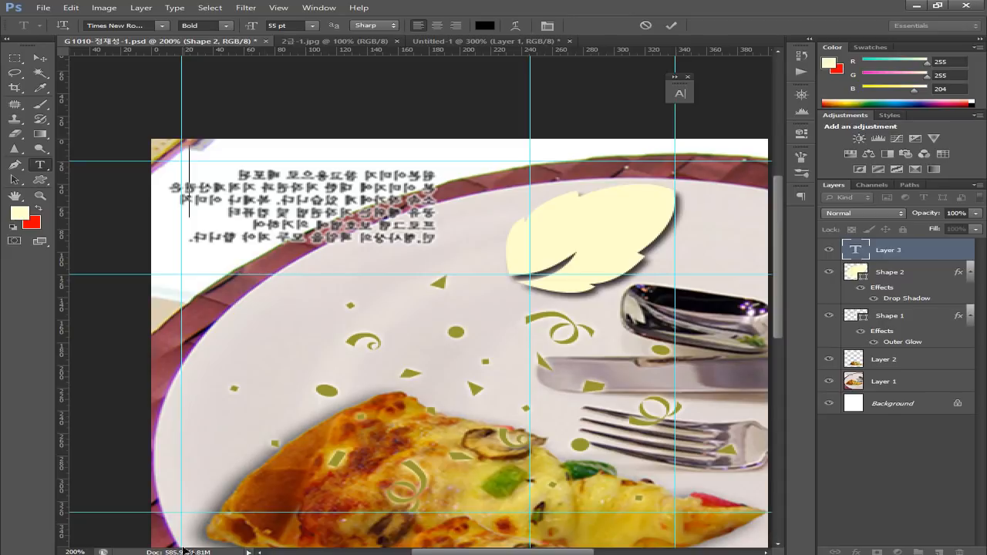
key("alt+Tab")
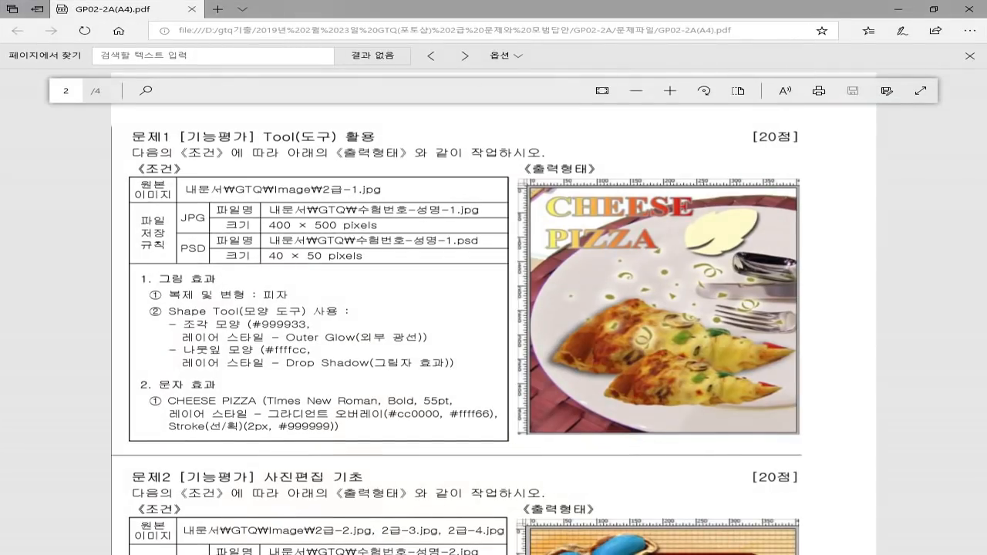
key("alt+Tab")
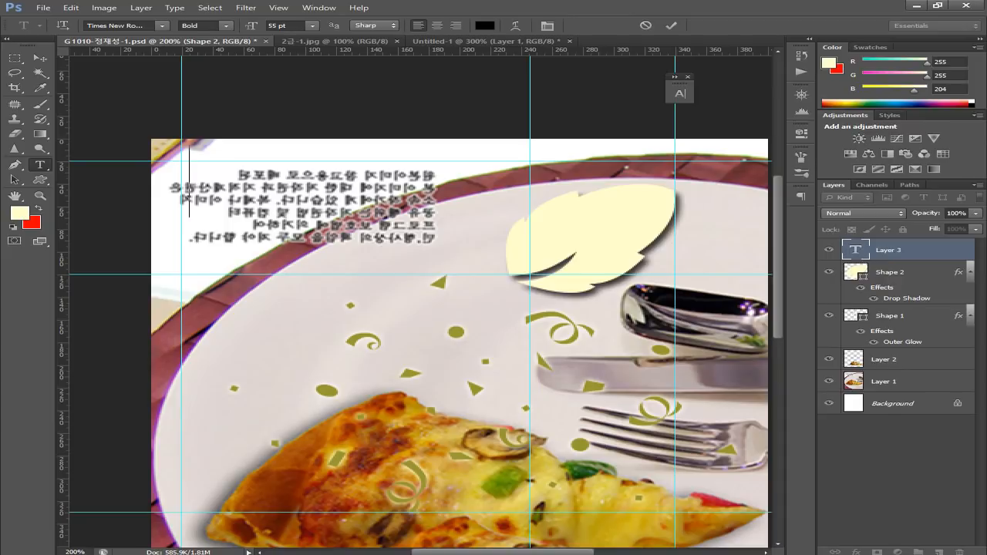
key("alt+Tab")
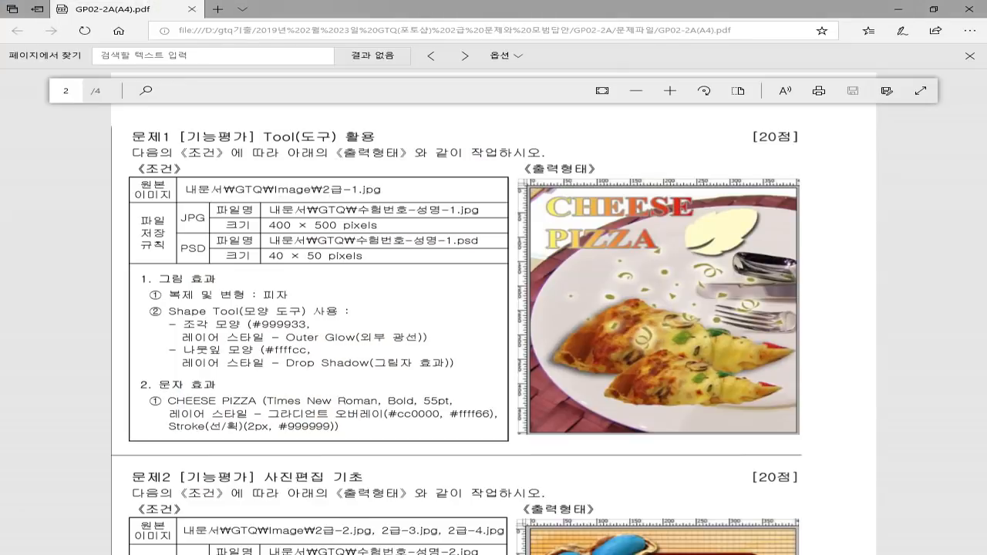
key("alt+Tab")
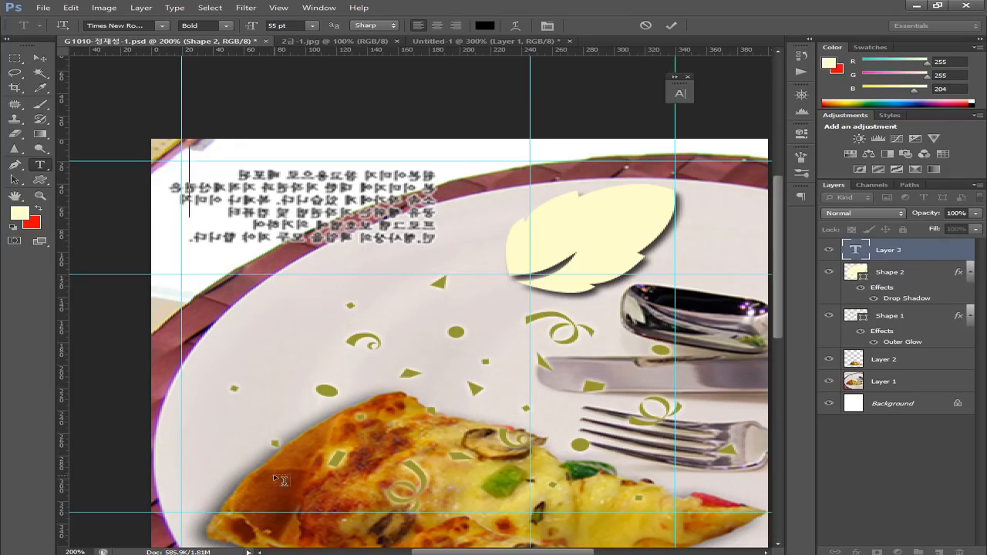
type("CH")
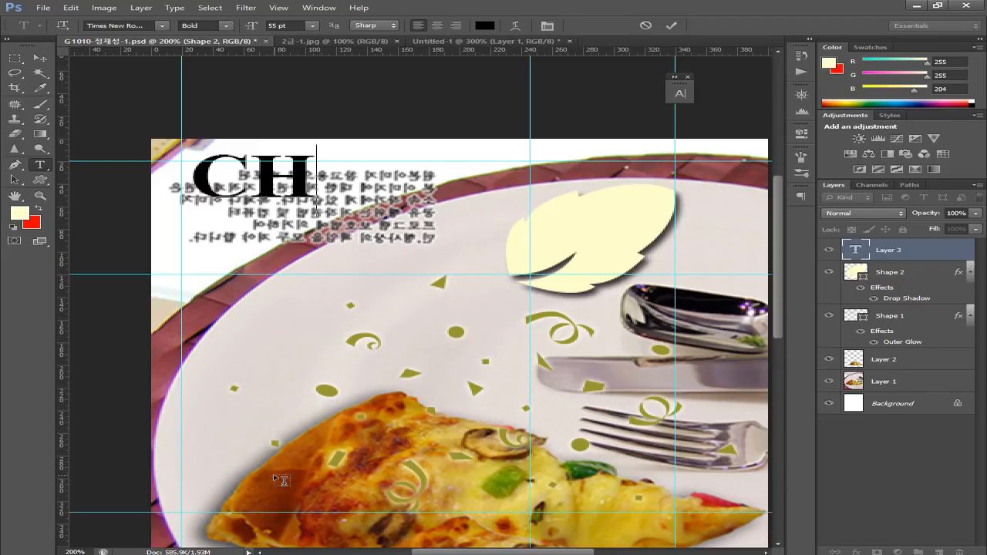
type("EE")
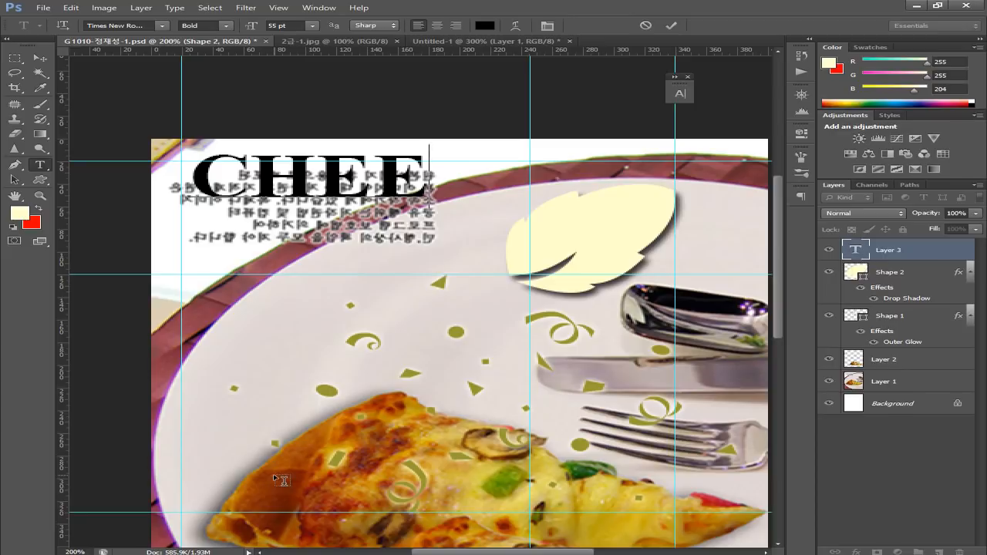
type("SE")
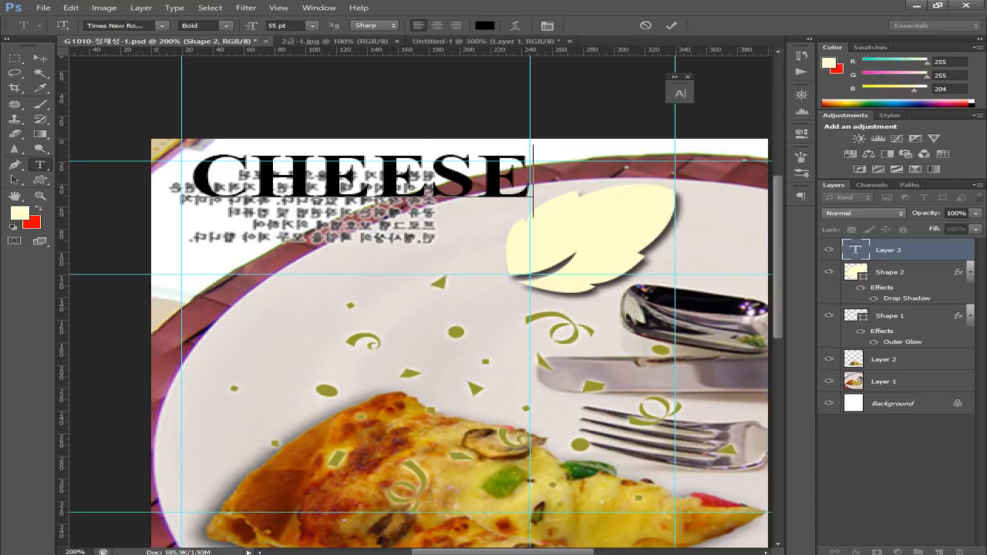
key("alt+Tab")
type("P")
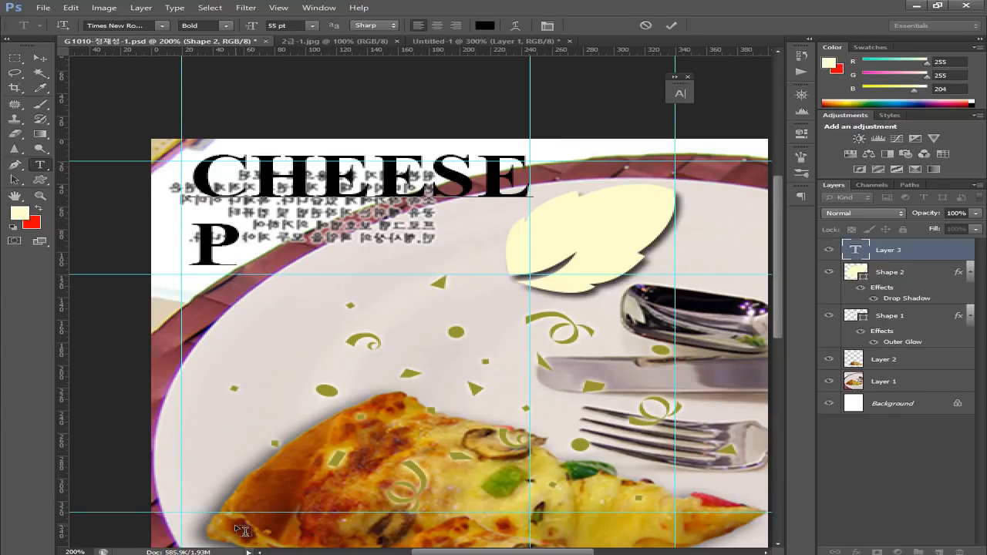
type("IZZA")
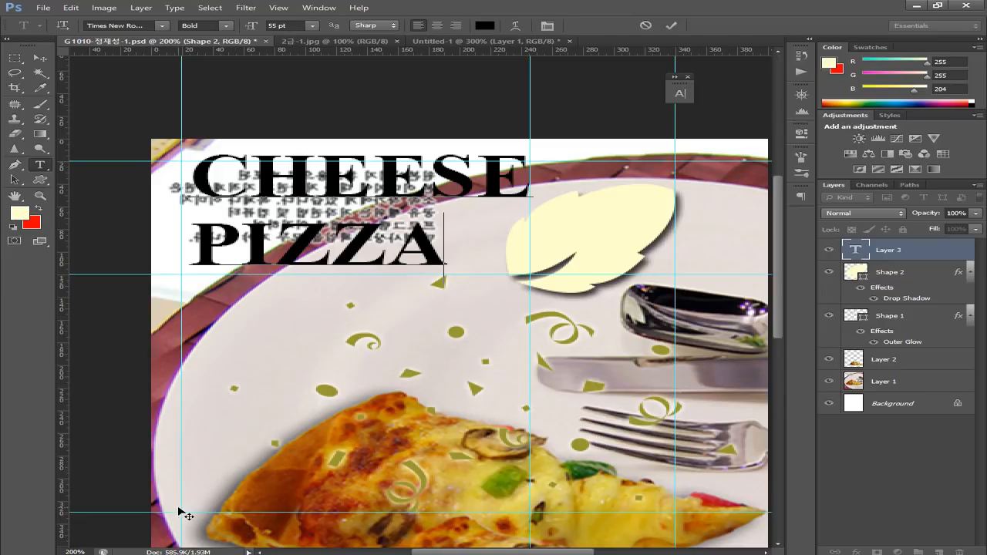
Select the whole title text, choose Sharp anti-aliasing and set the leading to Auto
key("ctrl+a")
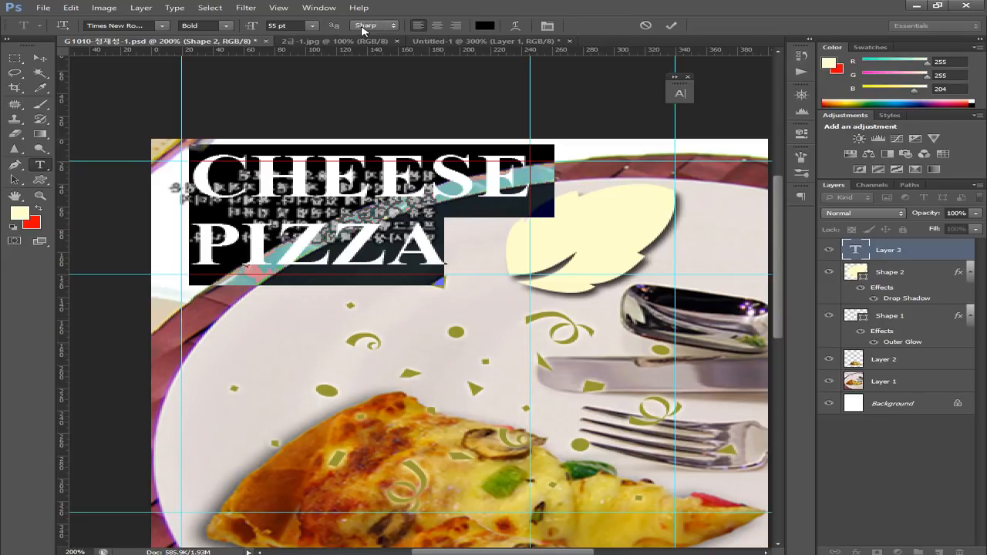
left_click(366, 25)
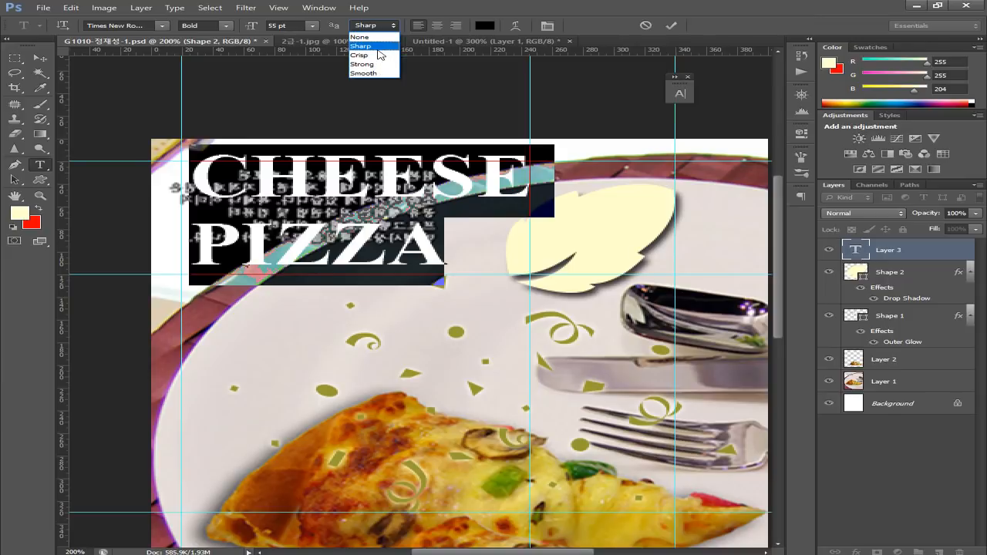
left_click(377, 48)
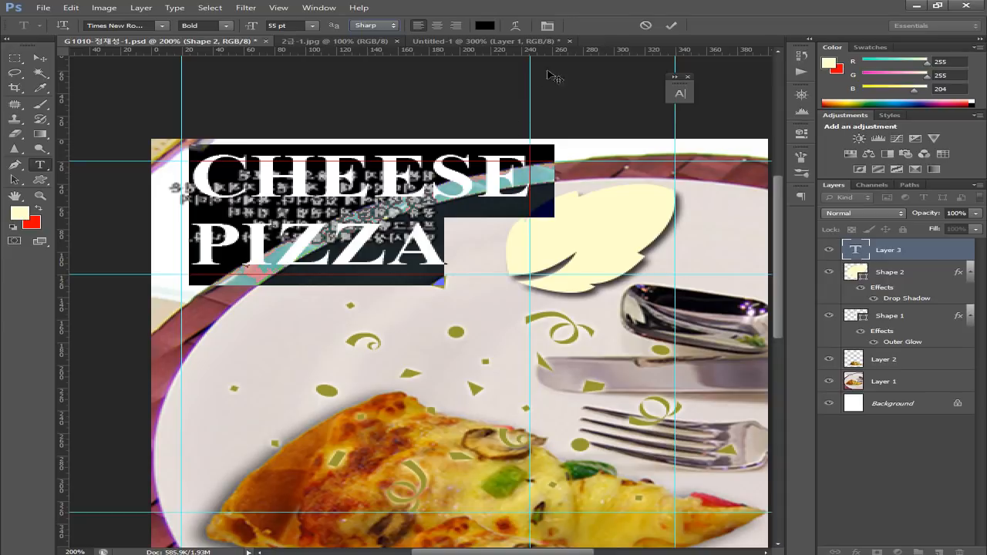
left_click(547, 25)
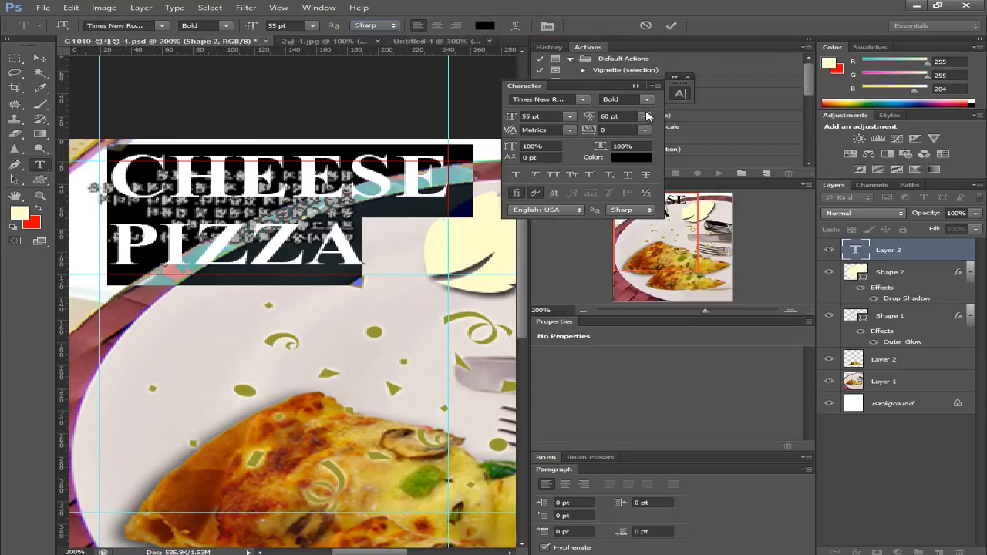
left_click(646, 121)
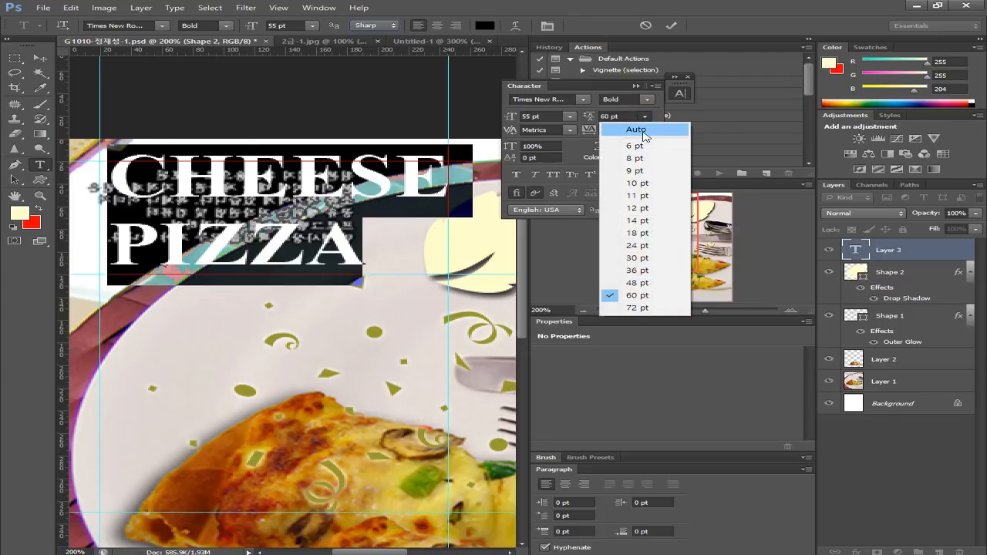
left_click(647, 128)
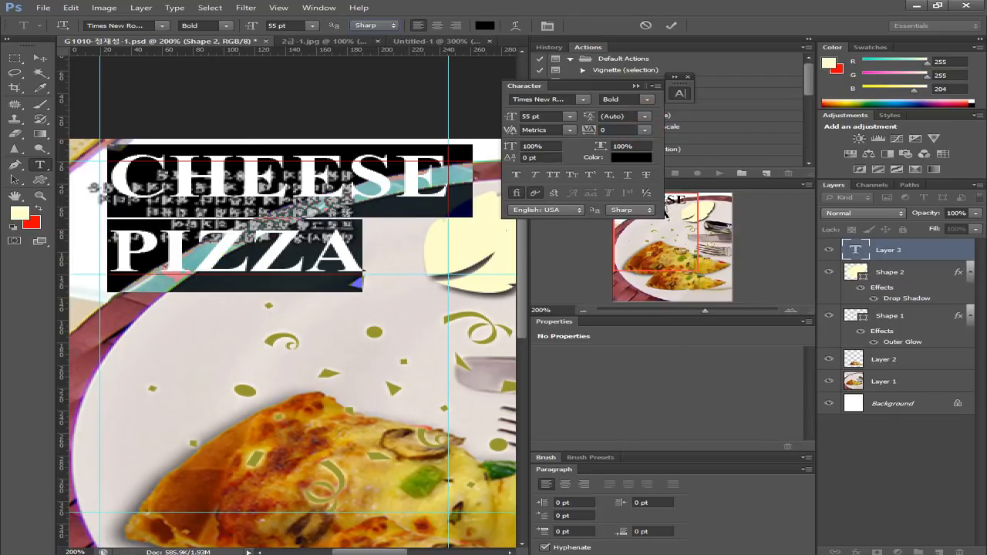
Move the CHEESE PIZZA title down about 3 px and nudge it left to align with the vertical guide at about 20 px
left_click(40, 58)
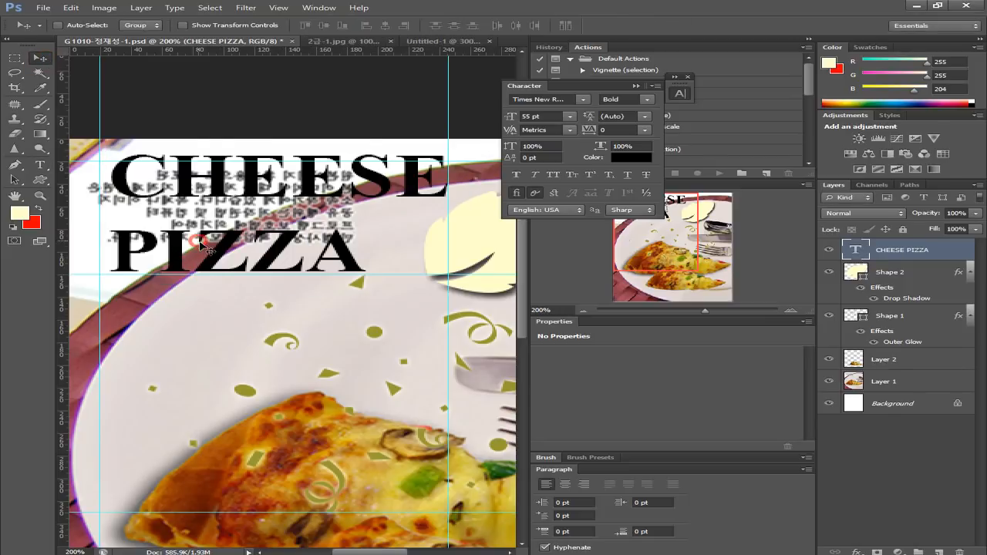
left_click_drag(204, 248, 202, 246)
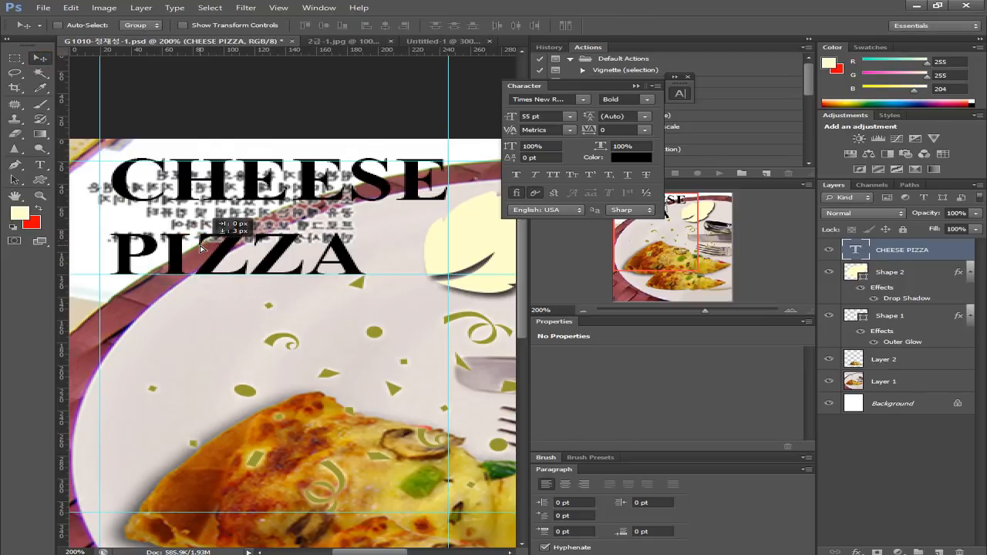
key("Left")
key("Left")
key("Left")
key("Left")
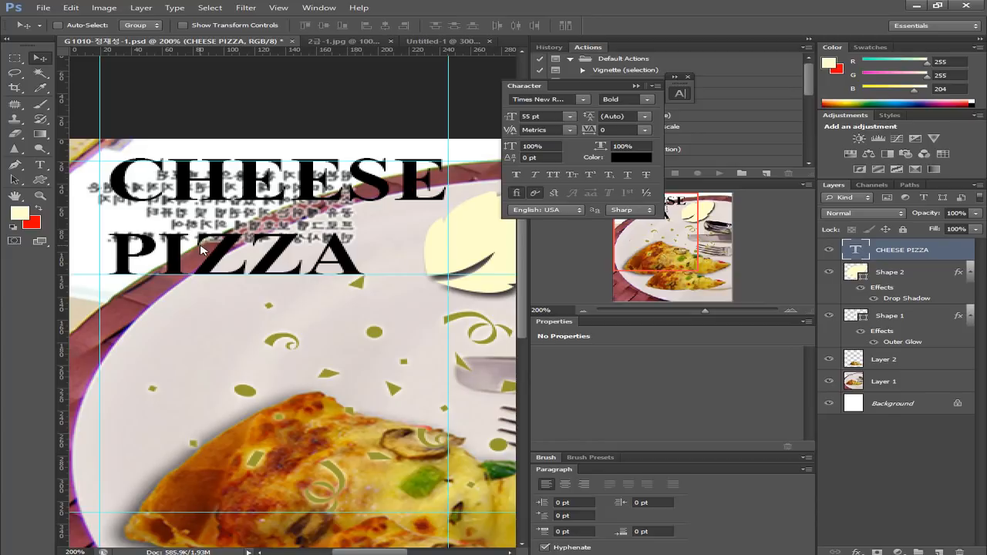
key("Left")
key("Left")
key("Left")
key("Left")
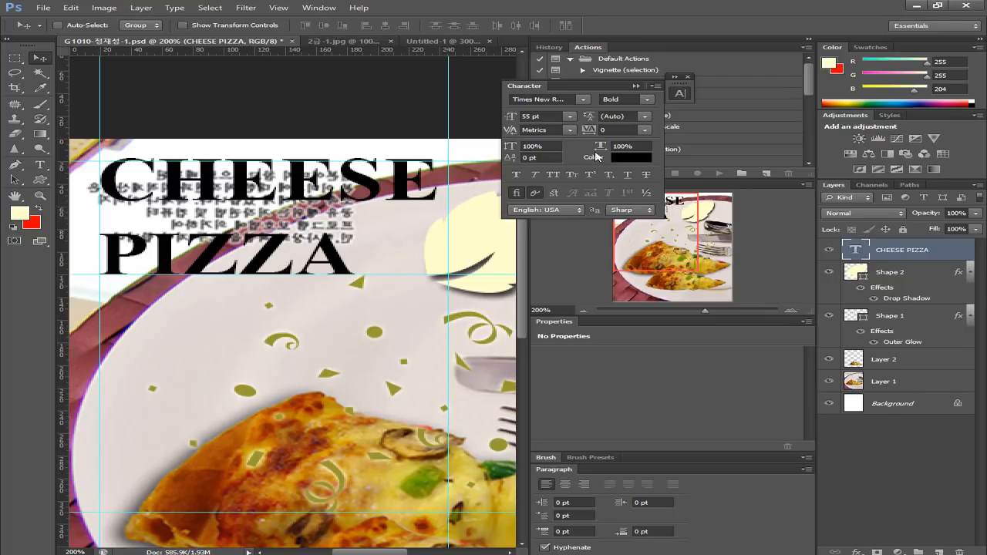
Try tracking values of 10 and 50 on the title, and set its tracking to 25
left_click(644, 131)
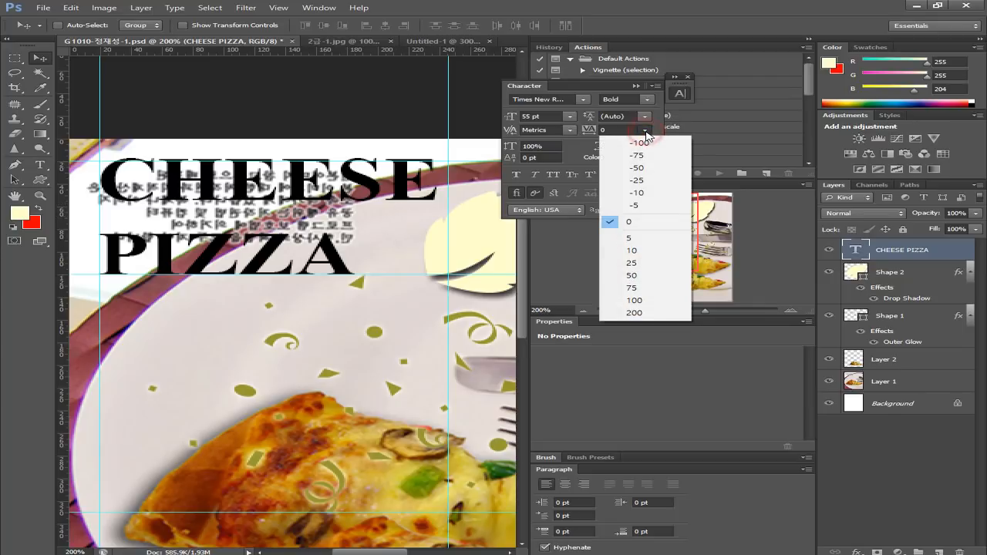
left_click(628, 252)
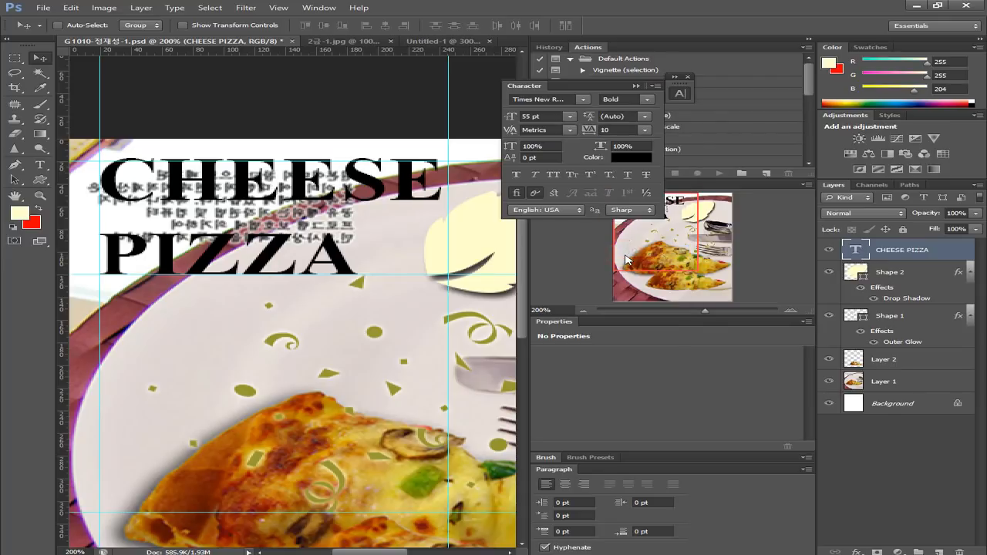
left_click(644, 131)
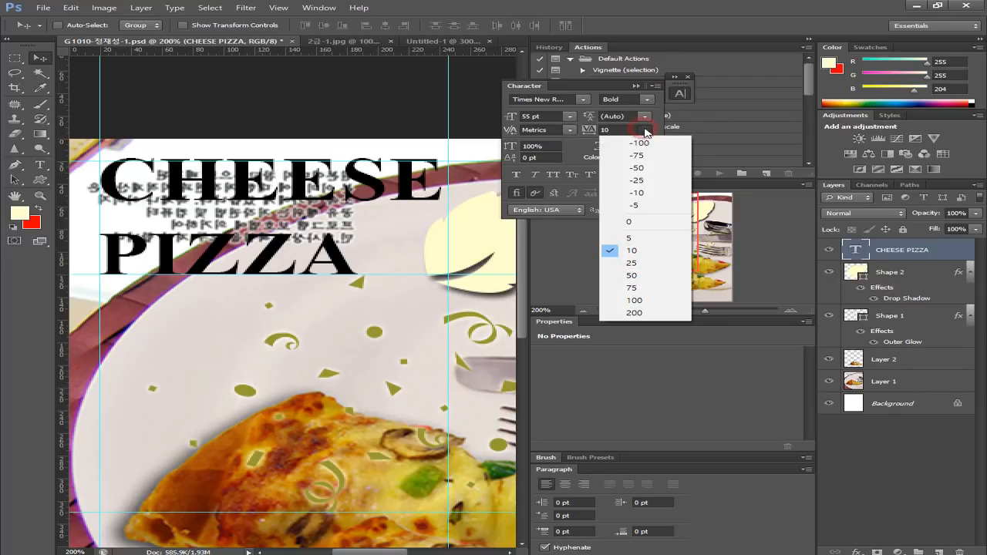
left_click(636, 276)
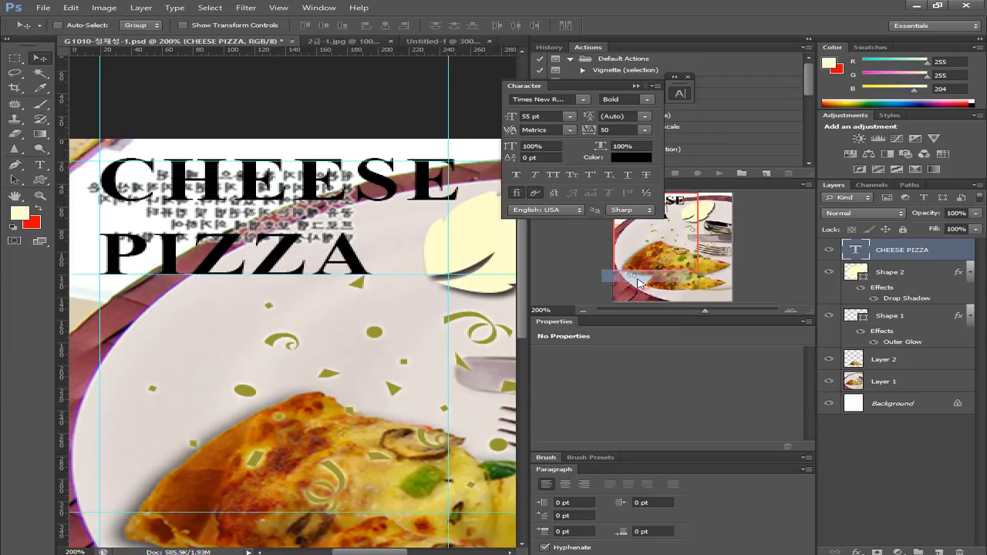
left_click(645, 131)
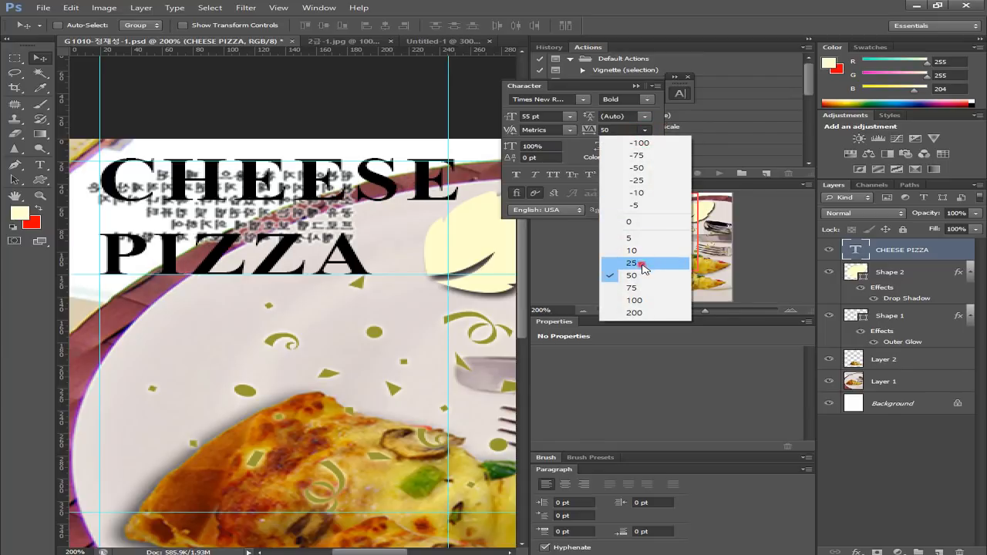
left_click(636, 263)
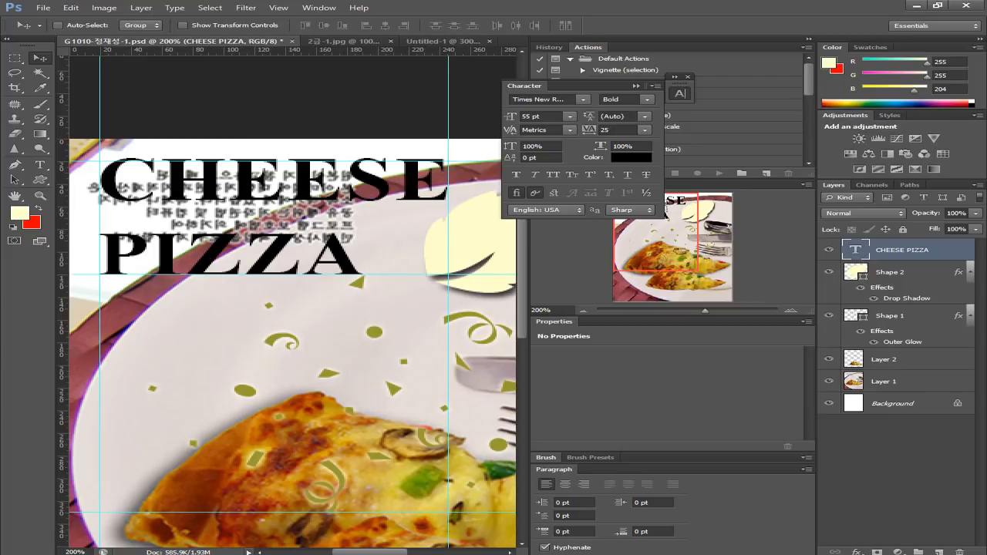
Check the title's layer style in the PDF instructions and add a Gradient Overlay with a 0° angle to the CHEESE PIZZA layer
left_click(192, 553)
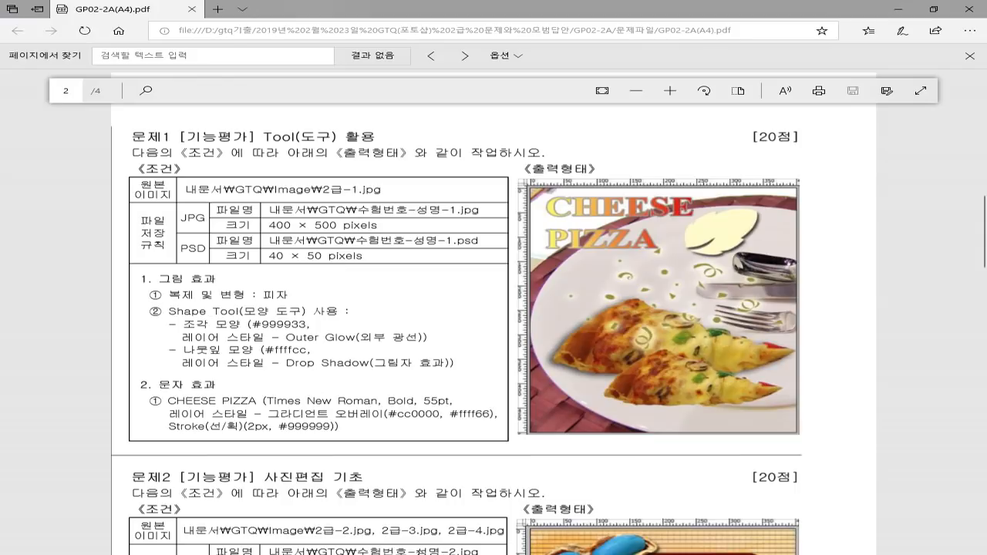
key("alt+Tab")
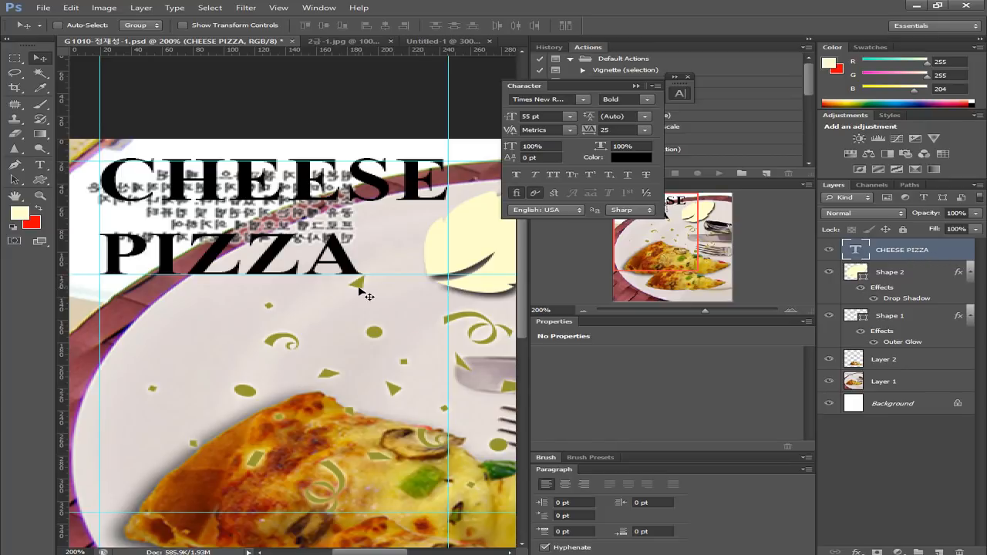
left_click(143, 9)
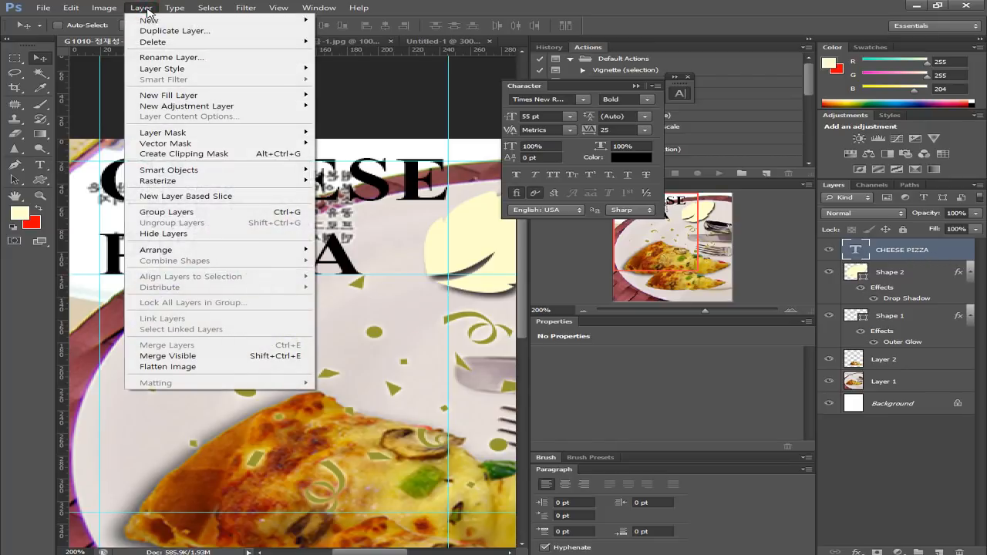
mouse_move(172, 71)
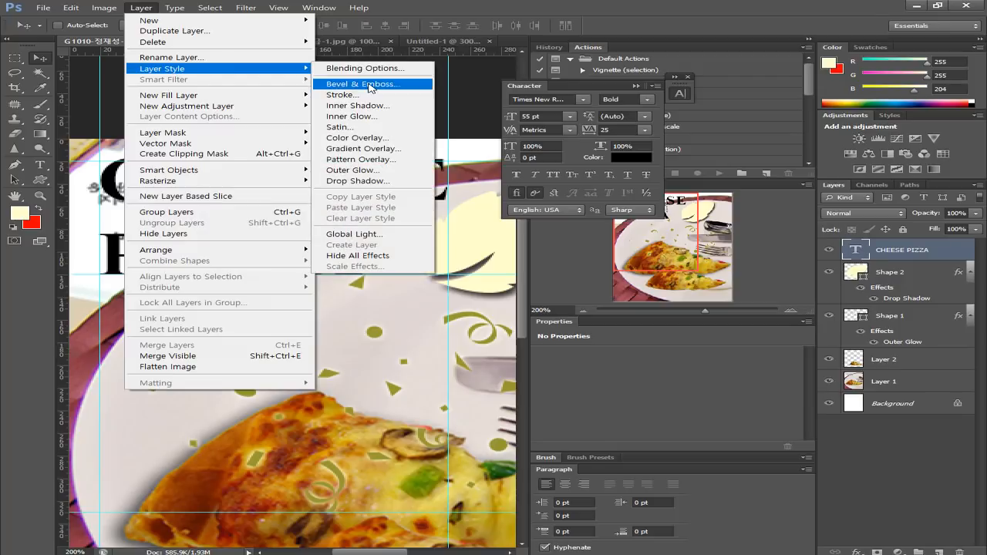
left_click(372, 155)
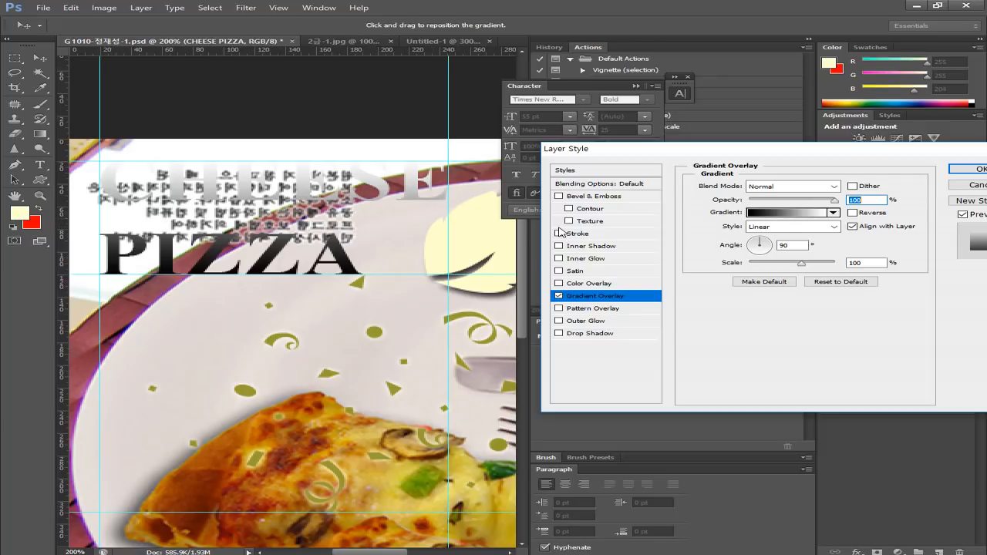
double_click(804, 244)
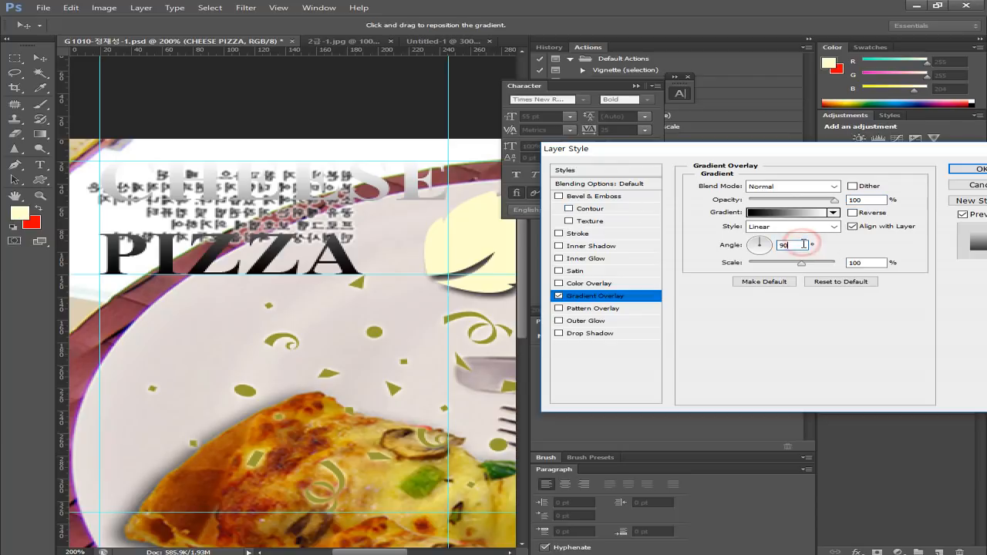
type("0")
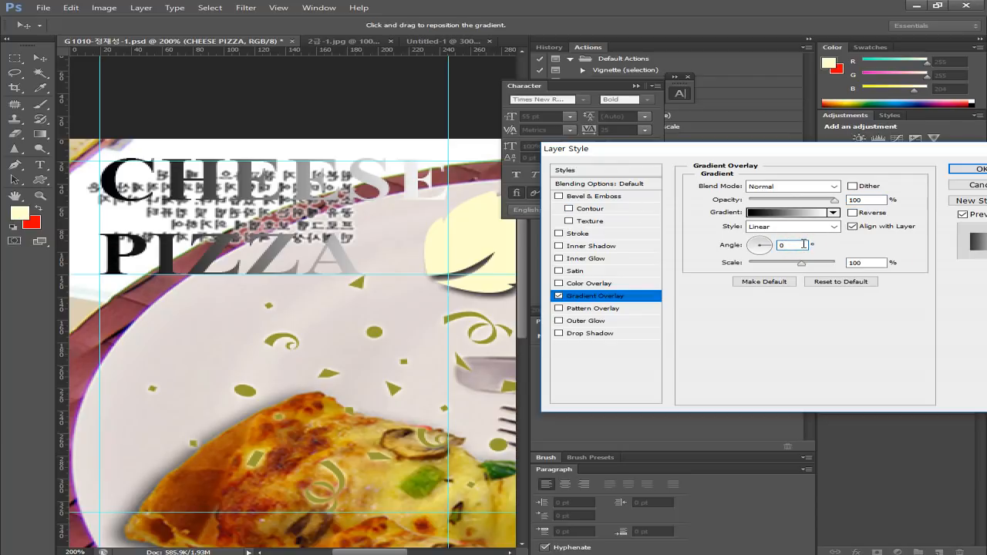
Edit the title's overlay gradient and set its starting colour stop to #cc0000
left_click(774, 213)
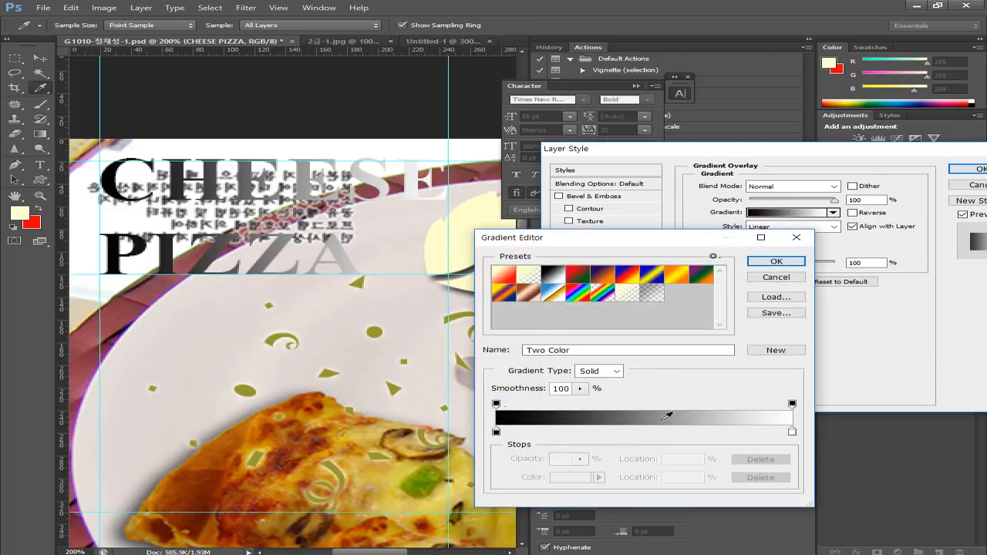
left_click(497, 433)
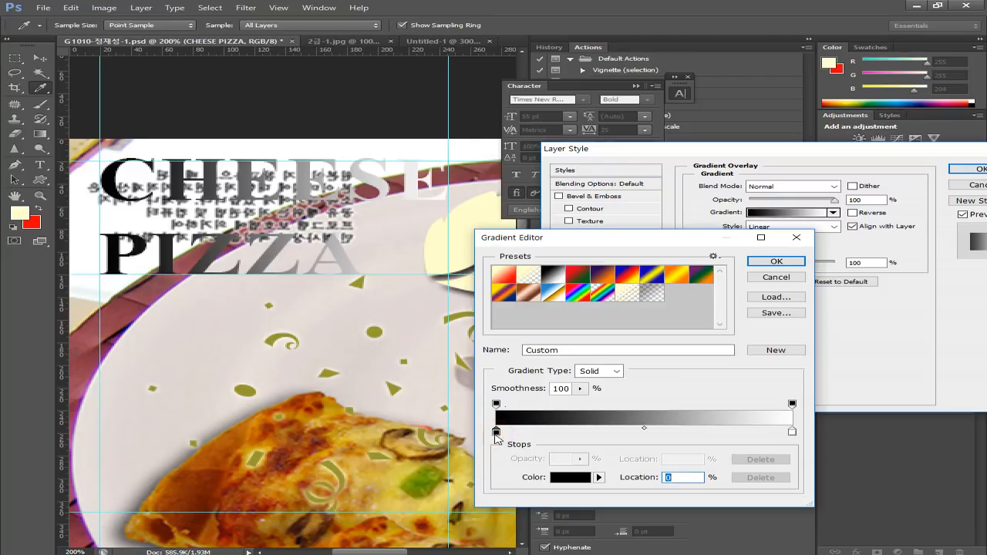
left_click(570, 477)
left_click(803, 370)
type("cc")
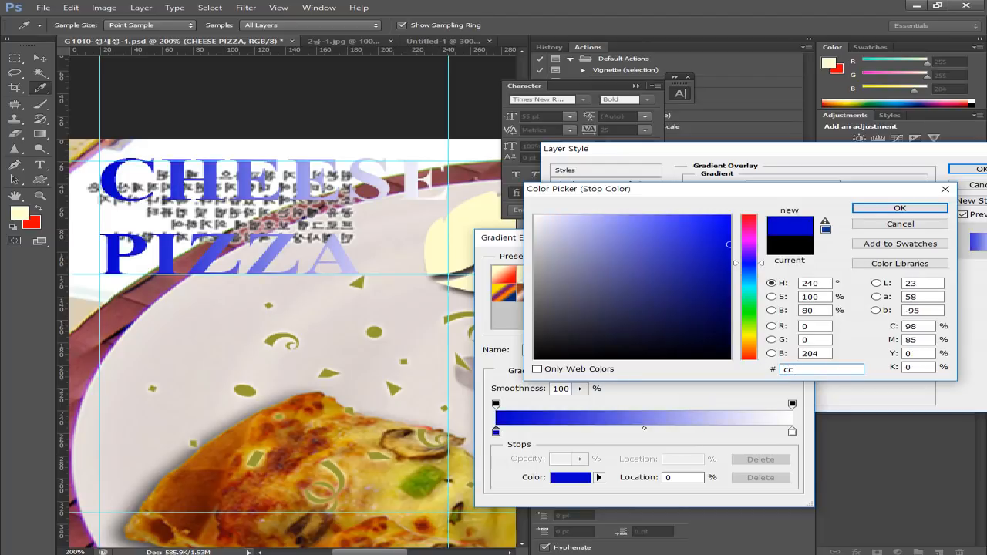
type("0000")
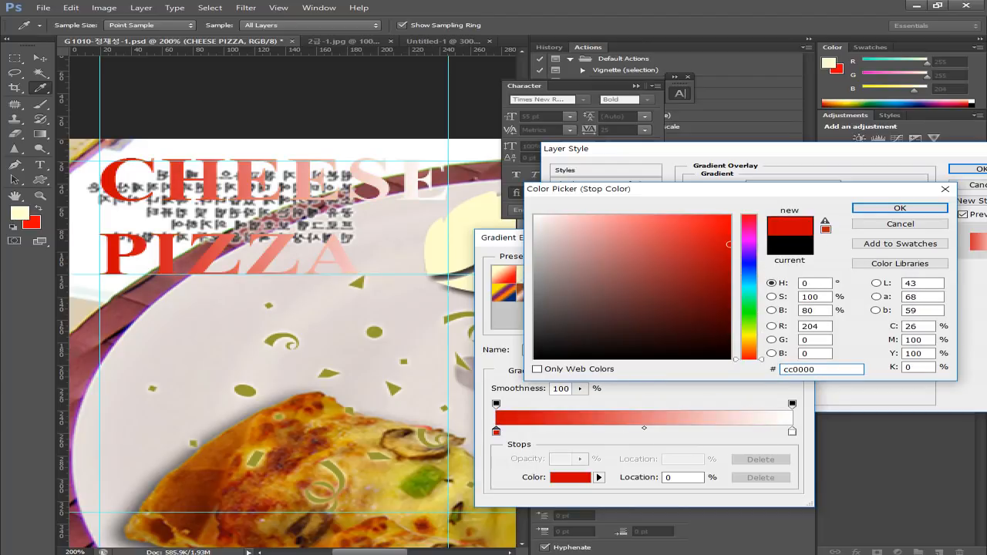
key("Return")
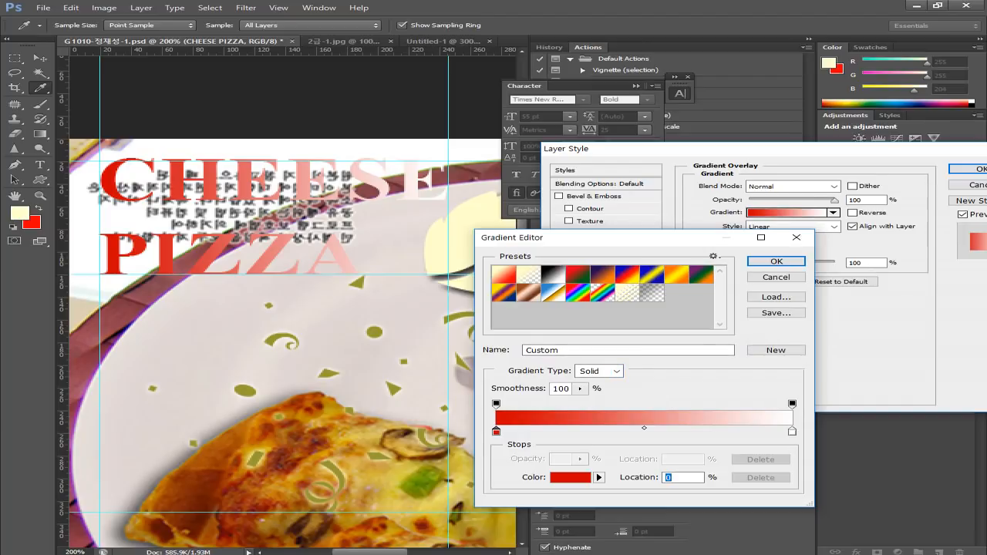
Check the gradient colours in the PDF instructions, set the ending colour stop to #ffff66 and accept the gradient
key("alt+Tab")
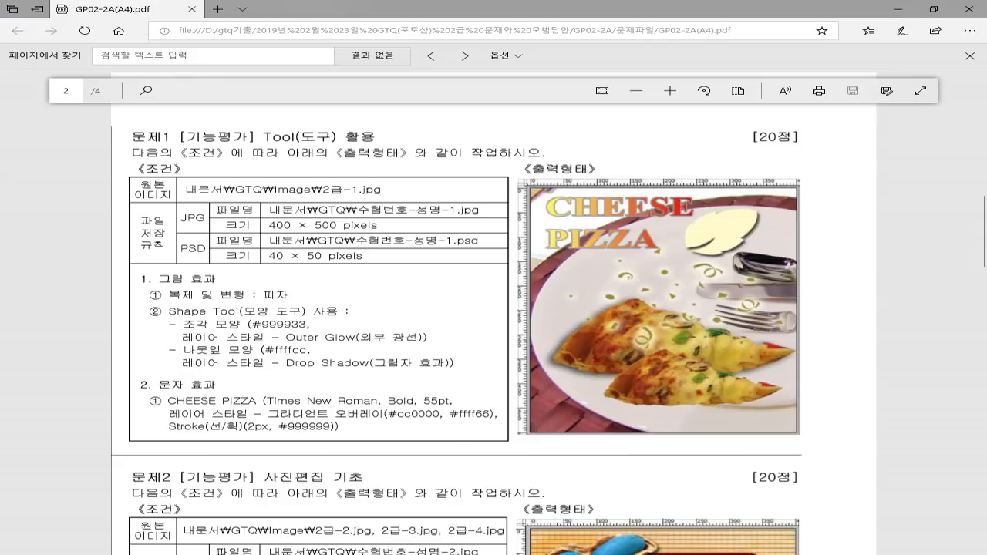
key("alt+Tab")
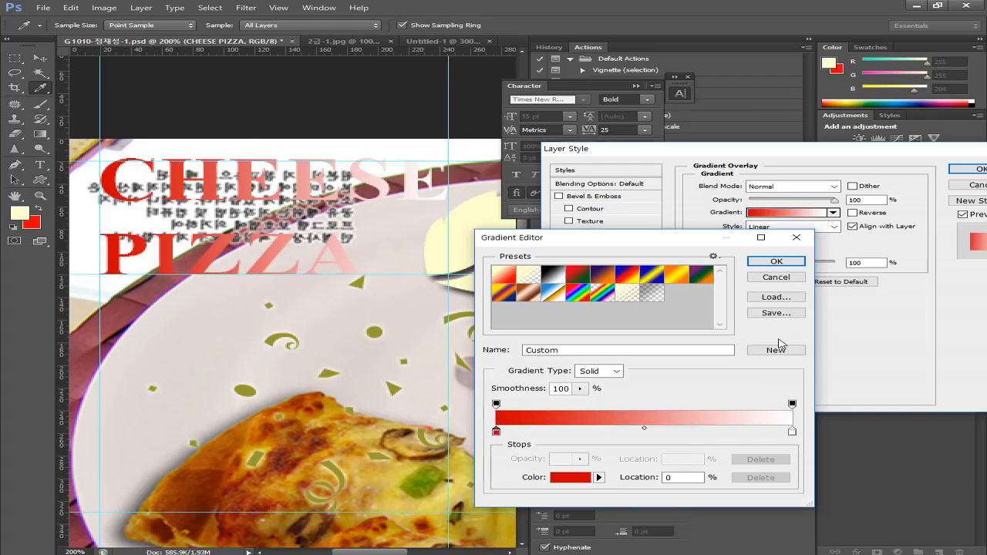
left_click(792, 432)
left_click(567, 483)
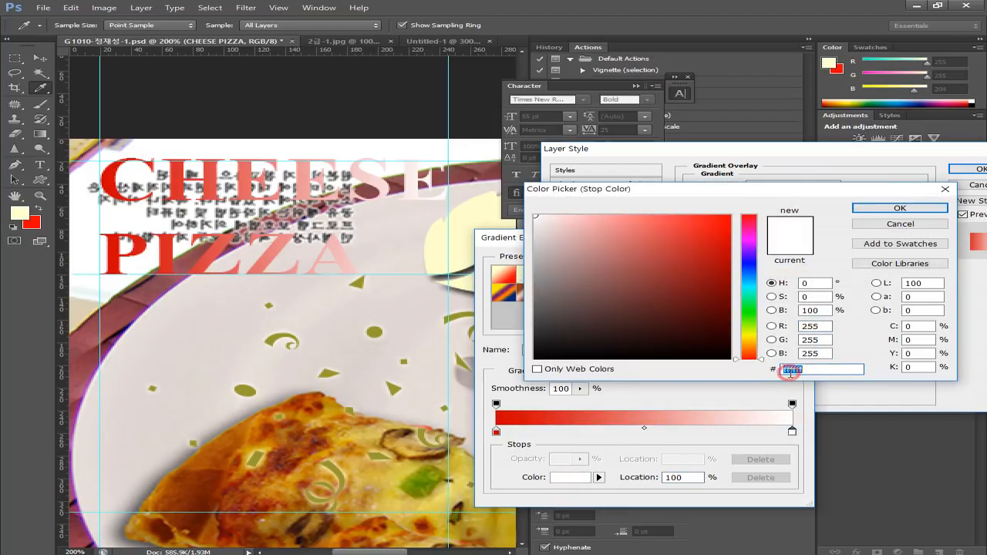
type("ffff")
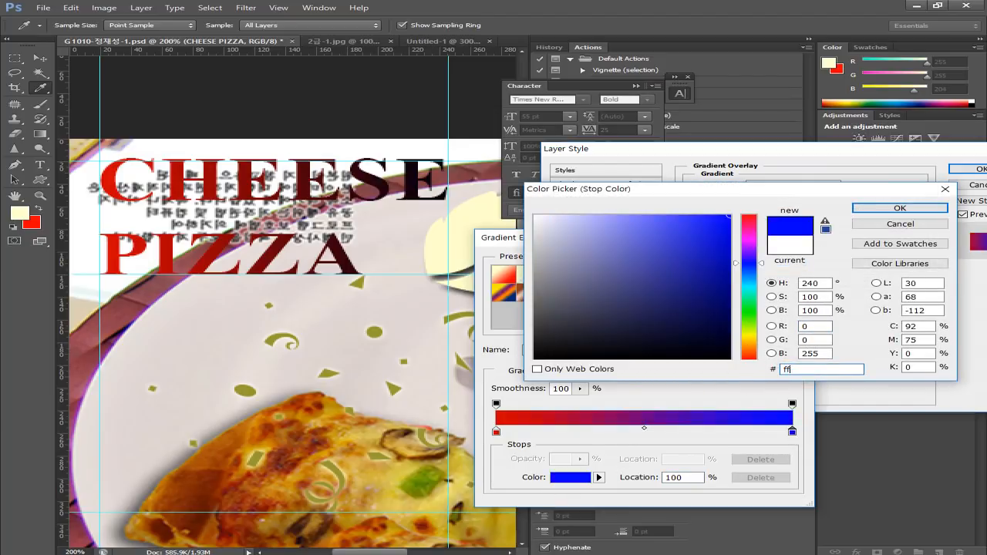
type("66")
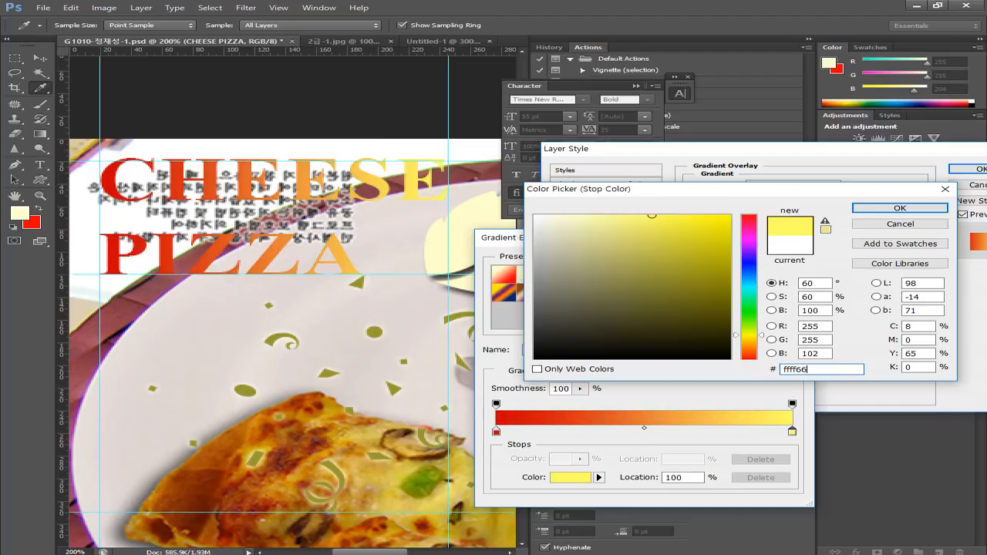
key("Return")
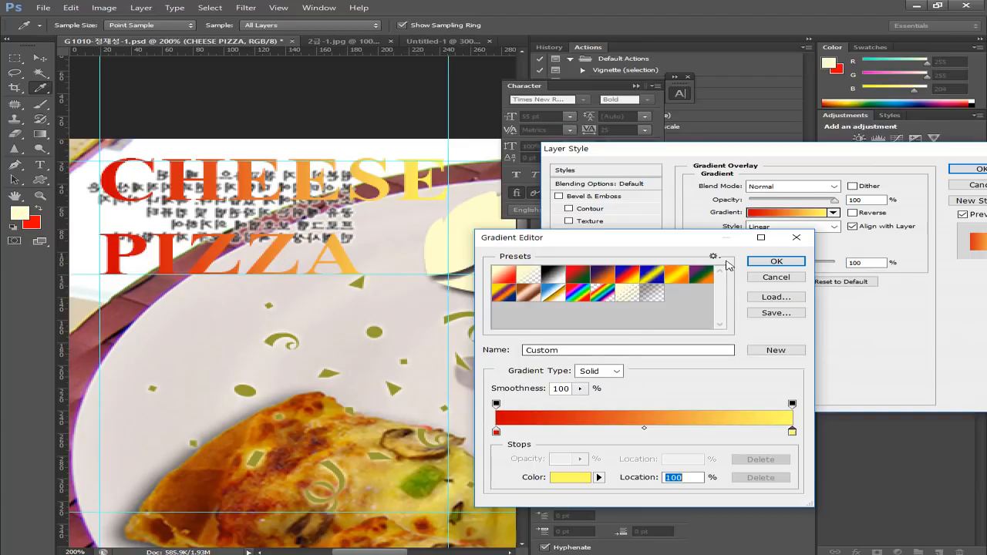
left_click(774, 262)
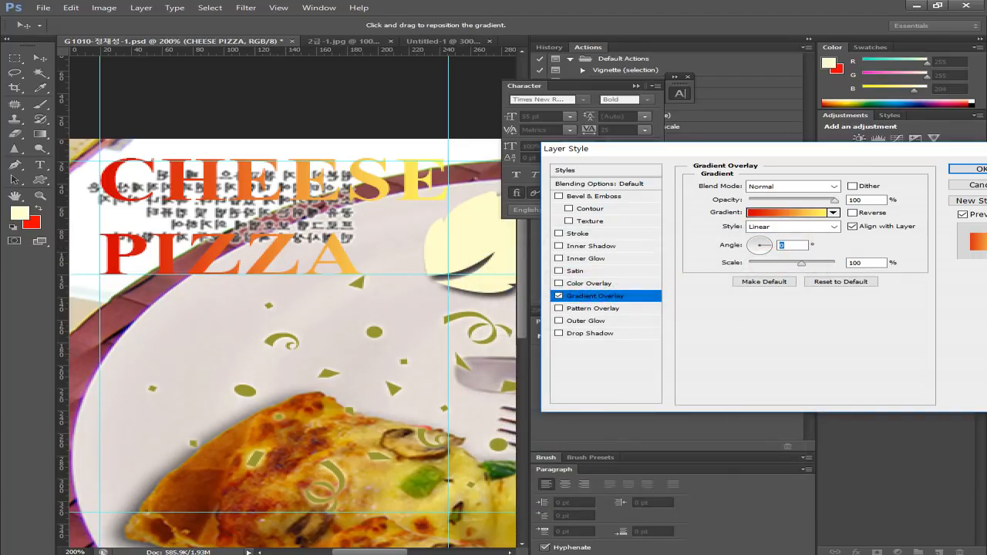
Compare the gradient direction with the PDF reference and set the Gradient Overlay angle to 180°
key("alt+Tab")
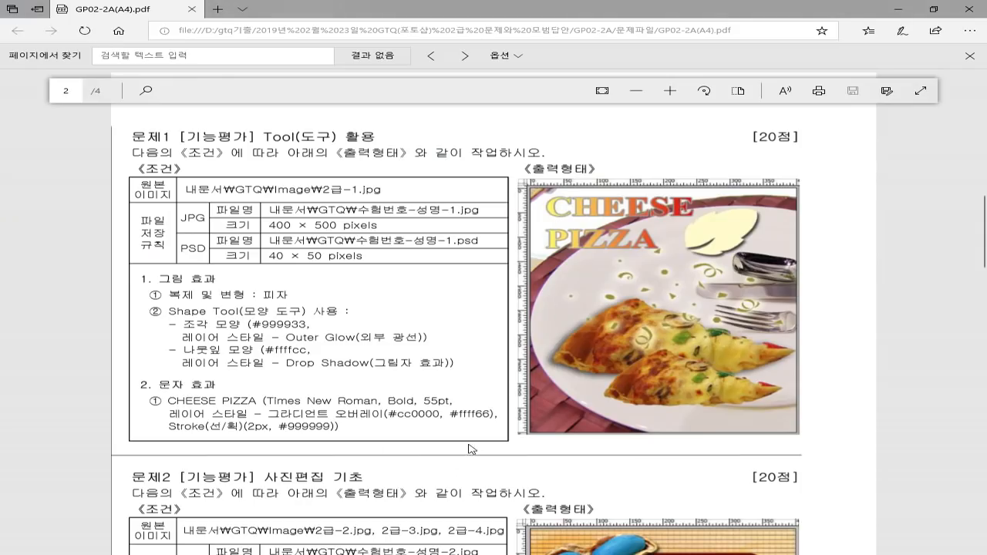
key("alt+Tab")
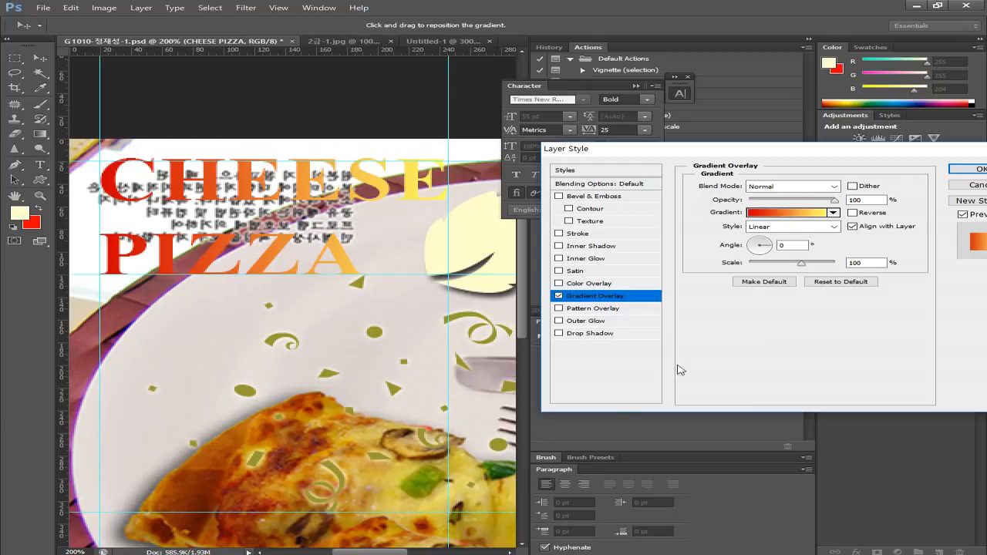
left_click(761, 245)
type("180")
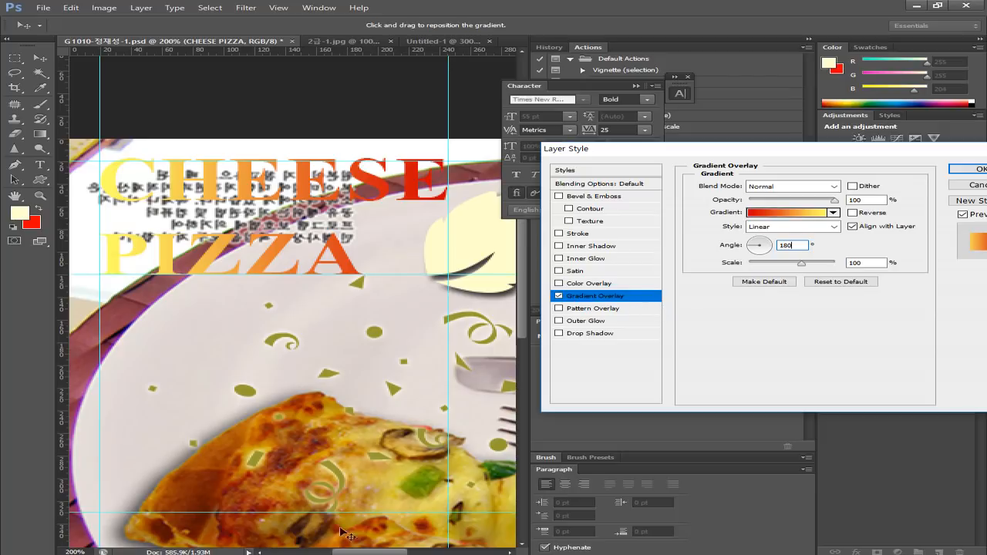
Check the stroke specification in the PDF and add a 2 px Stroke to the CHEESE PIZZA title
key("alt+Tab")
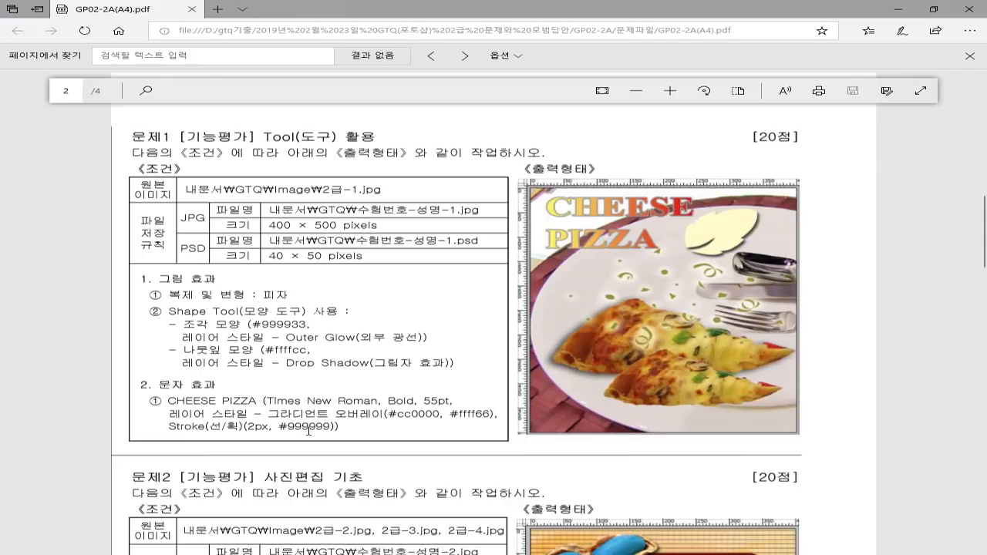
key("alt+Tab")
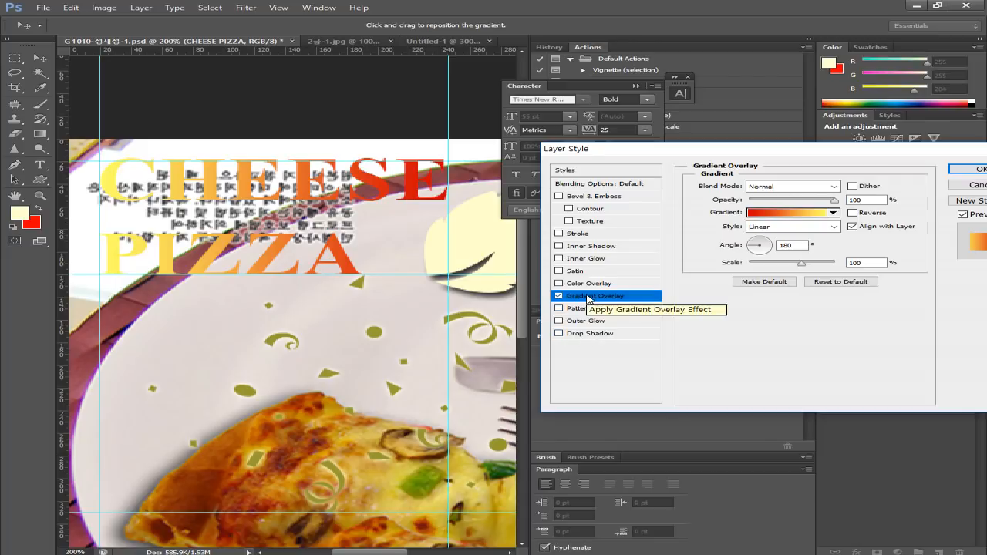
left_click(589, 236)
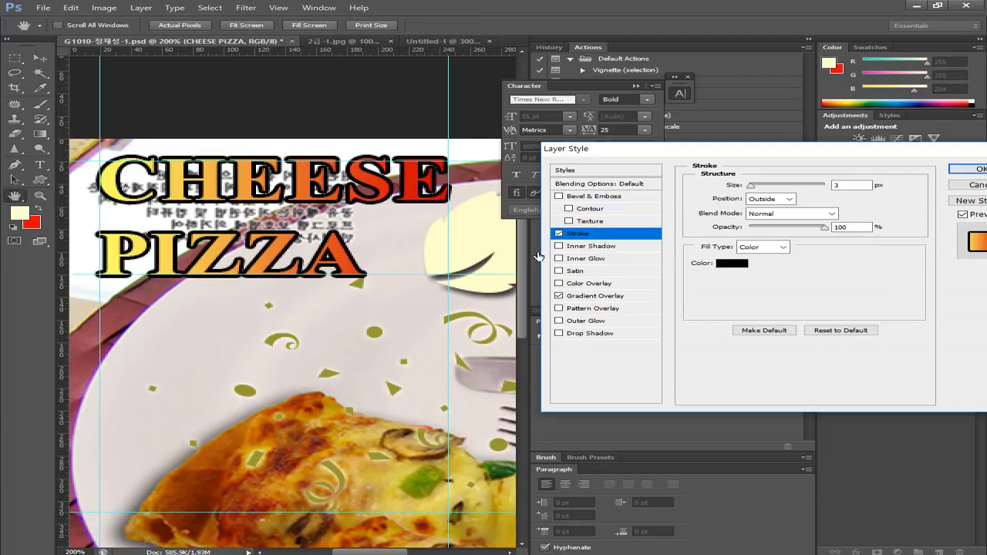
double_click(851, 185)
type("2")
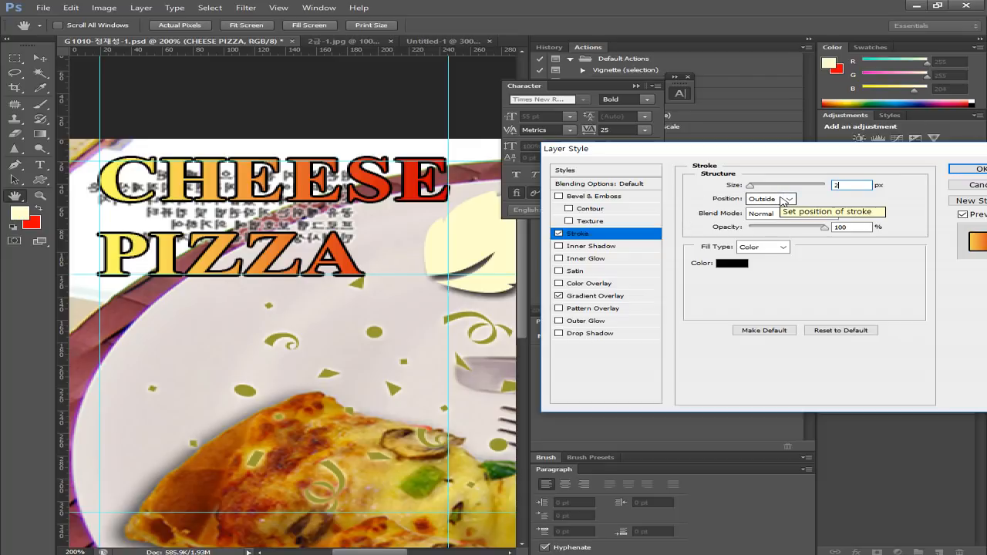
Set the title's stroke colour to #999999 and apply the layer style
left_click(732, 264)
left_click(794, 369)
type("999999")
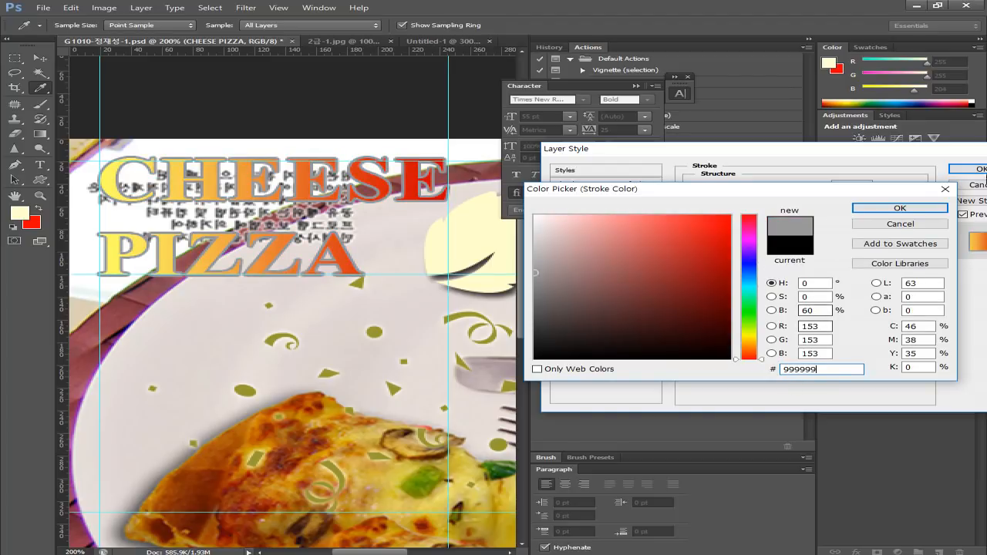
left_click(911, 208)
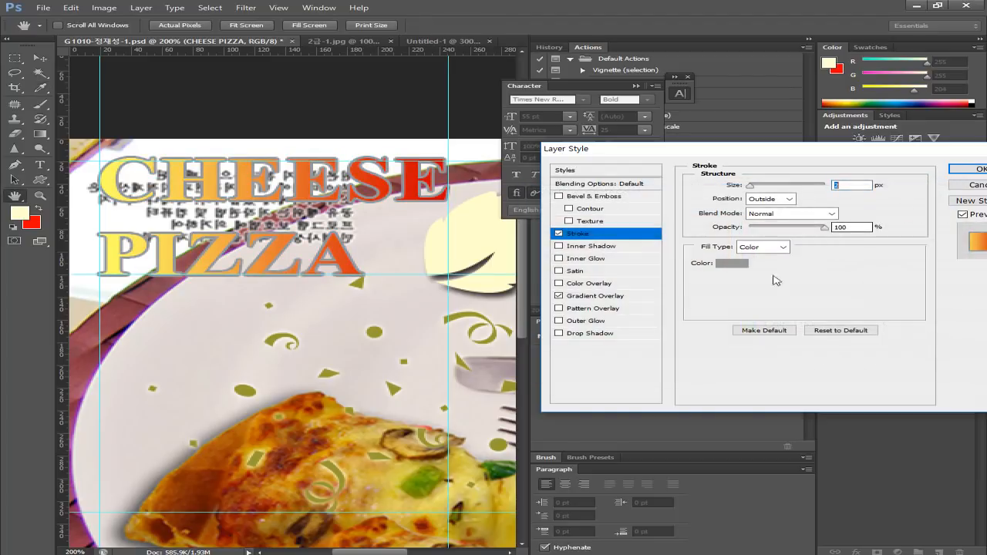
left_click(968, 169)
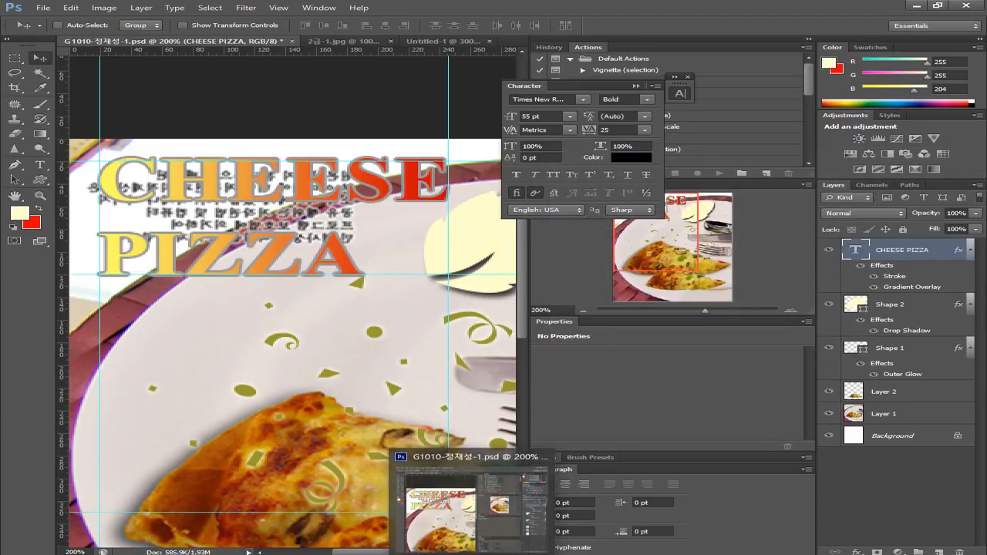
Collapse the expanded panels beside the canvas and clear all guides from the pizza composition
left_click(207, 553)
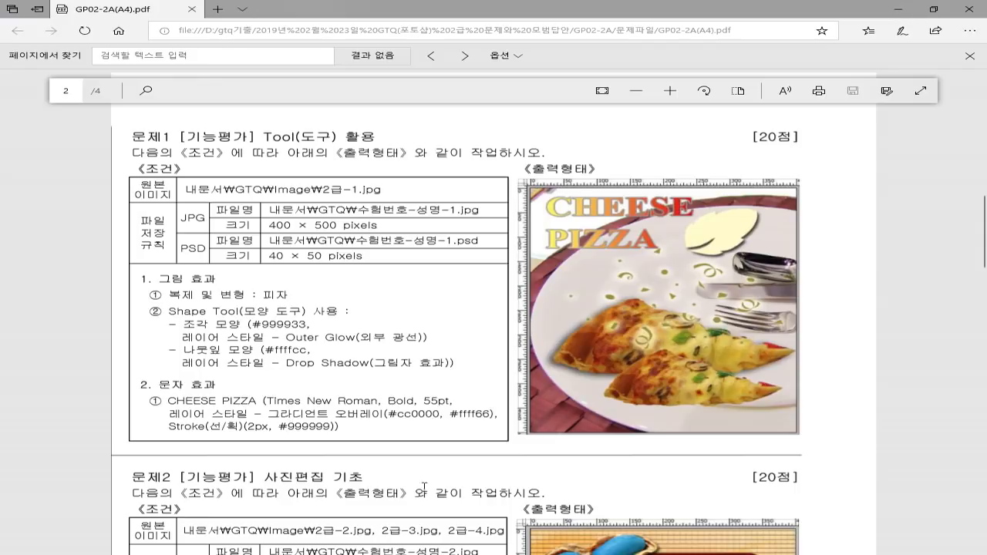
left_click(417, 553)
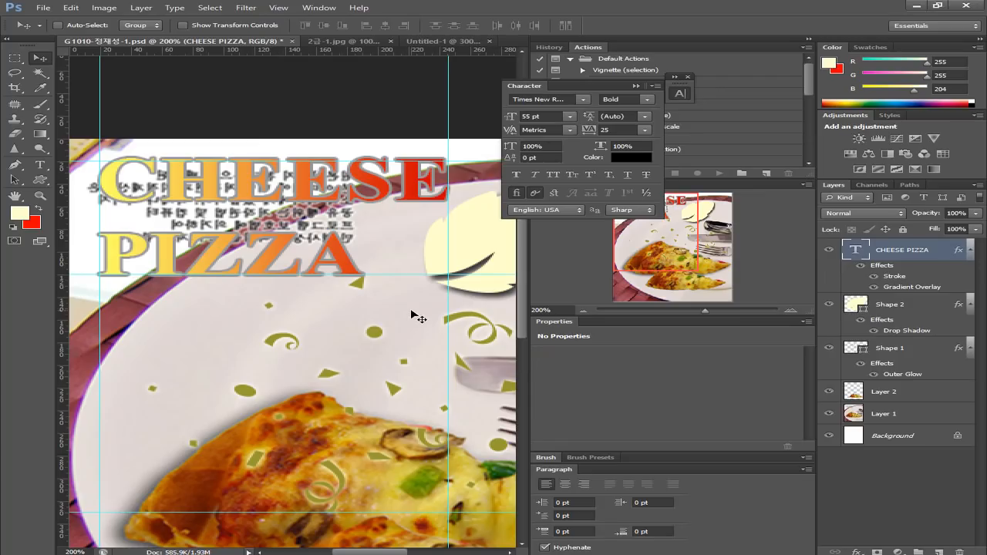
left_click(635, 85)
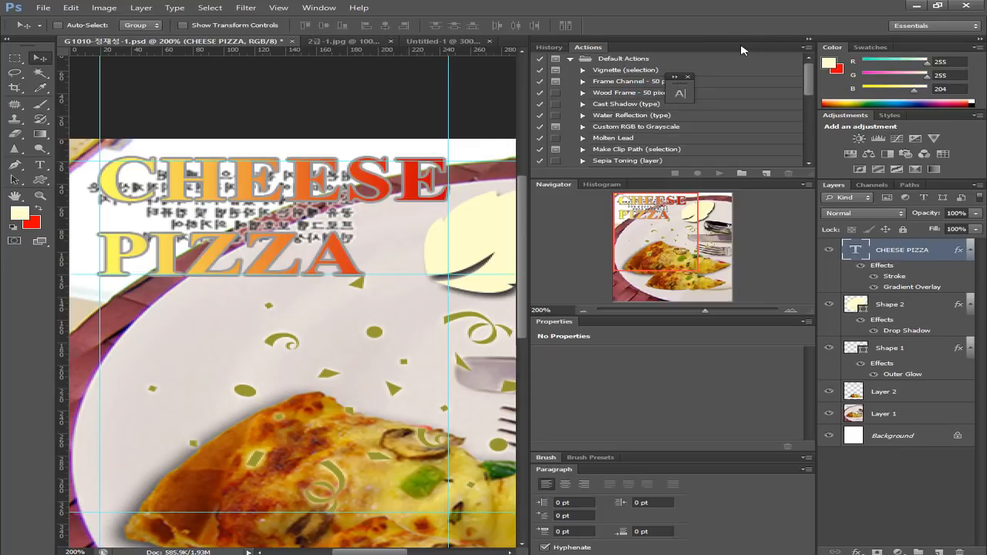
left_click(807, 41)
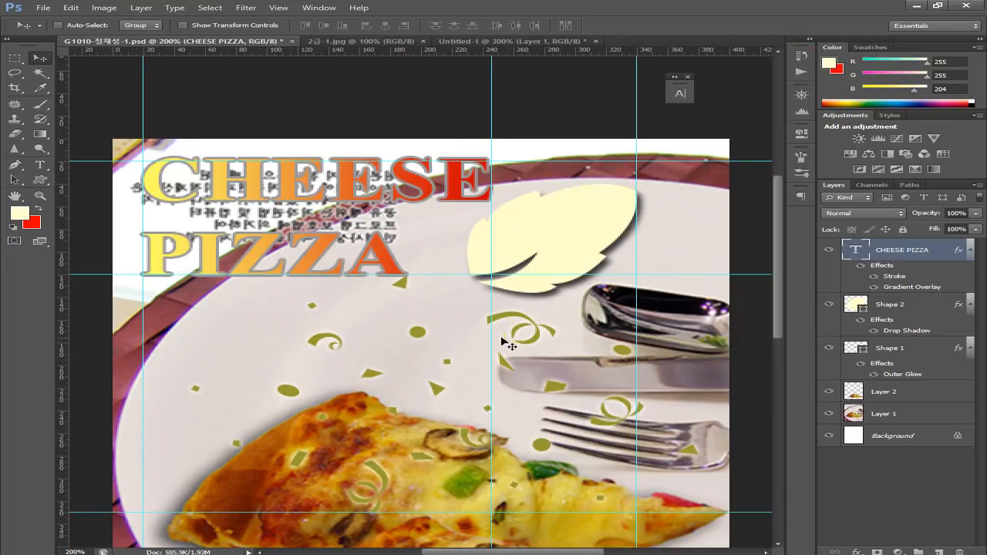
key("ctrl+minus")
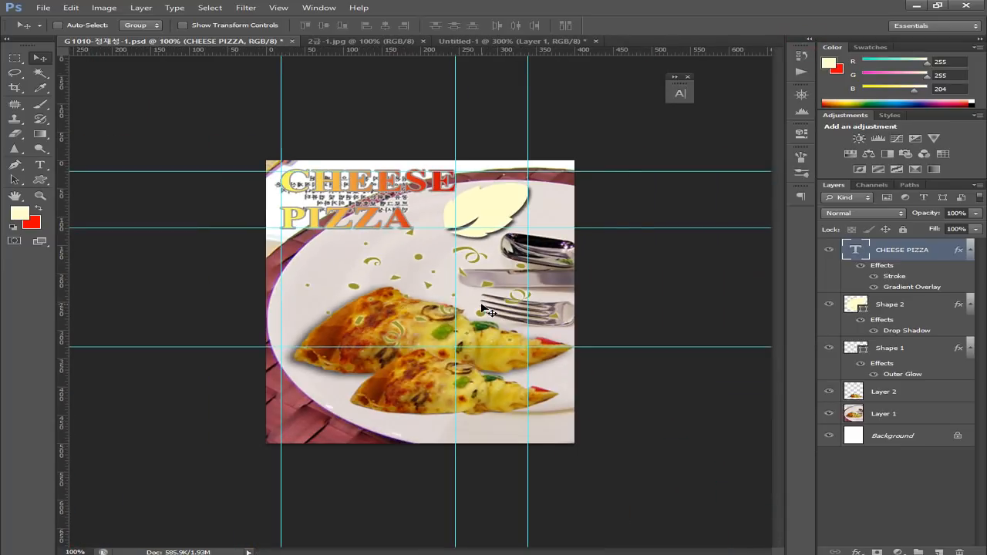
left_click(279, 7)
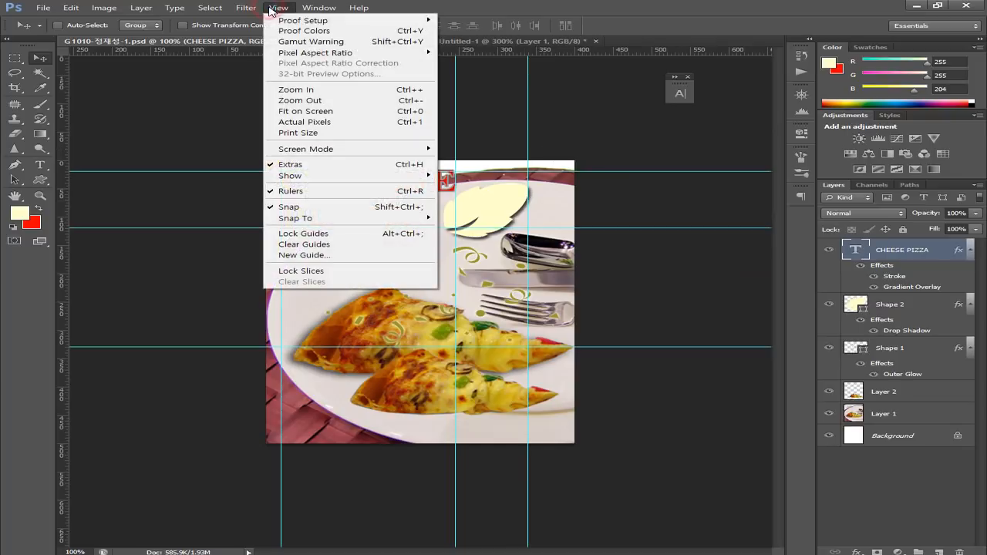
left_click(297, 243)
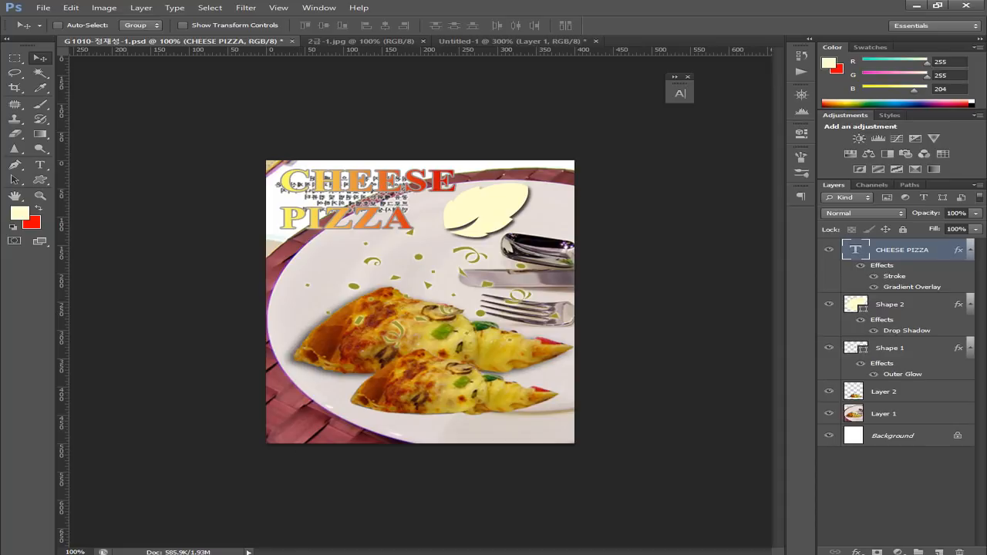
Compare the whole pizza composition with the reference output image in the PDF instructions
key("alt+Tab")
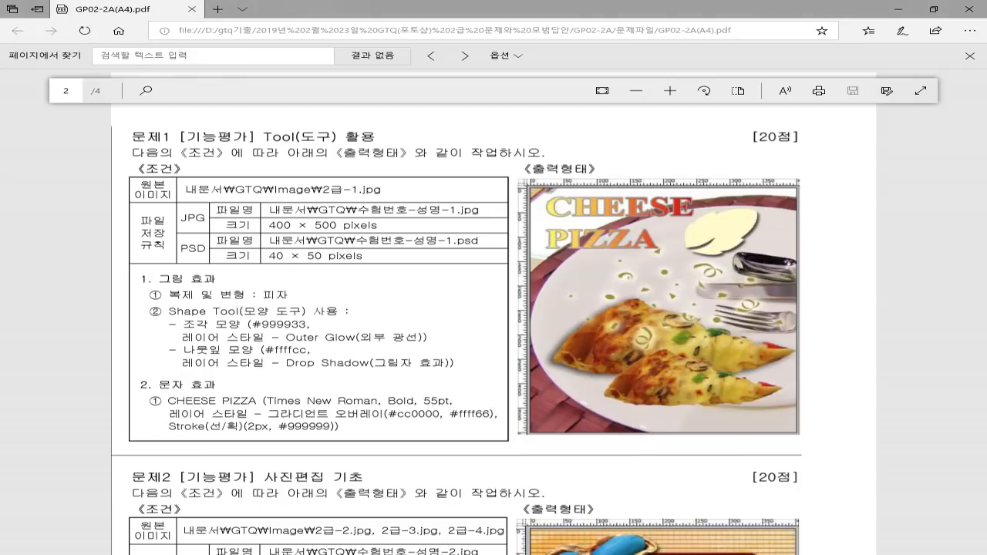
key("alt+Tab")
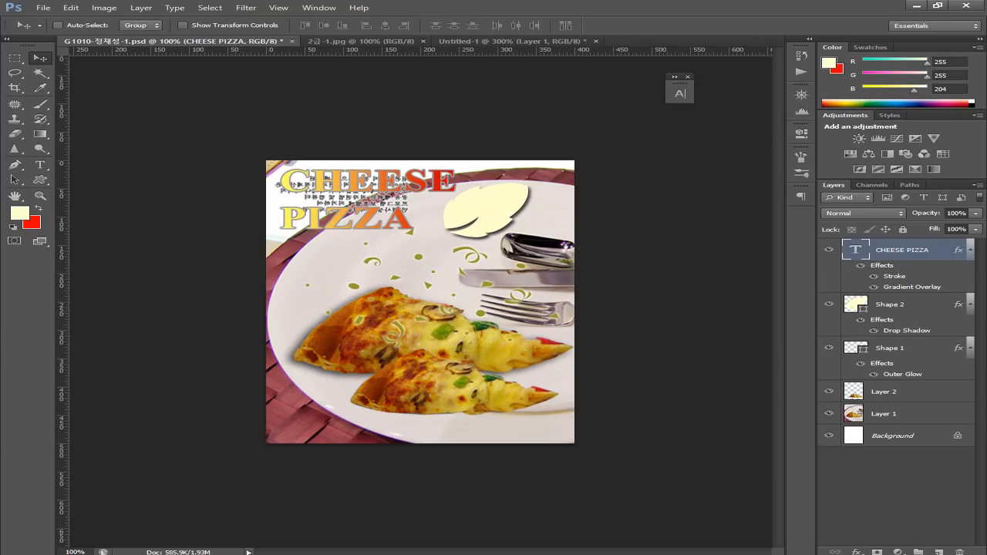
key("alt+Tab")
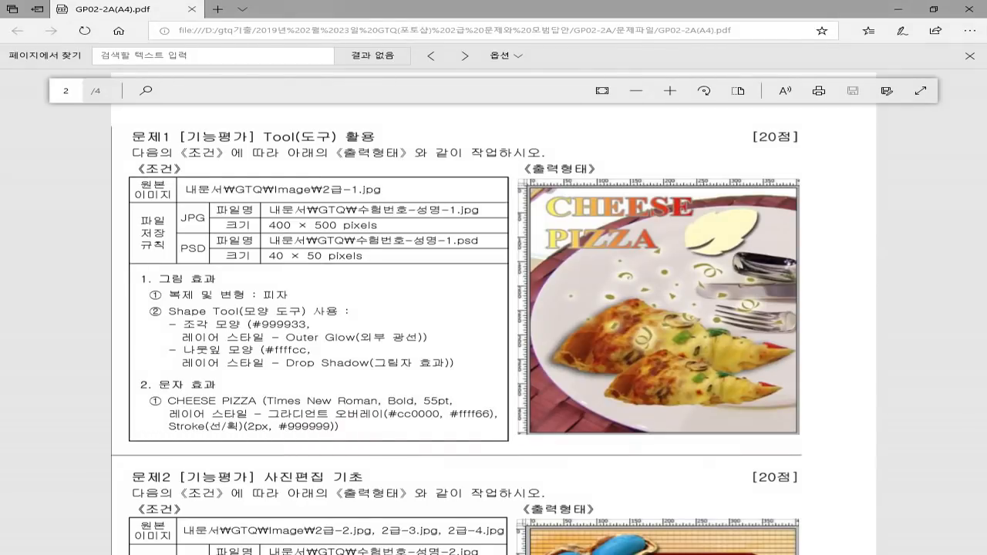
key("alt+Tab")
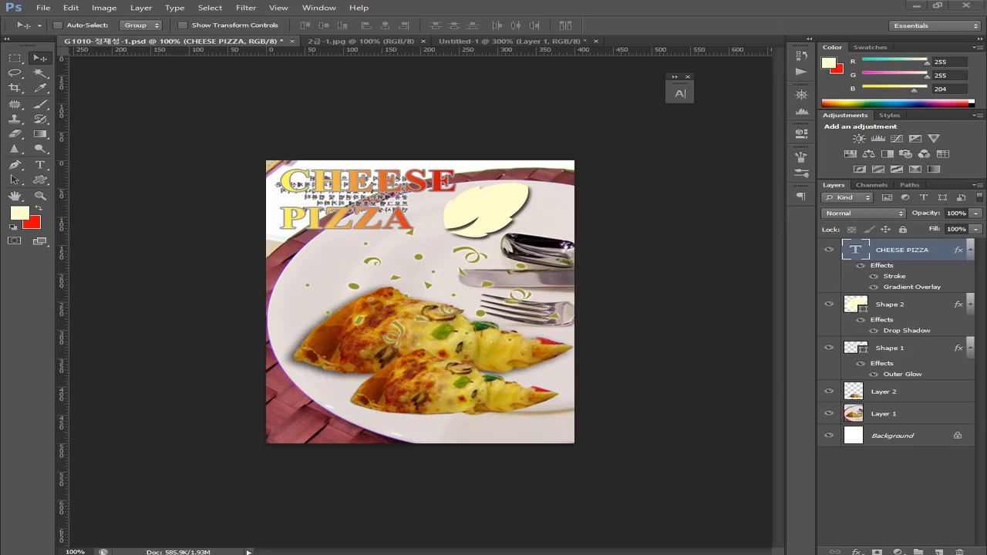
key("alt+Tab")
key("alt+Tab")
key("alt+Tab")
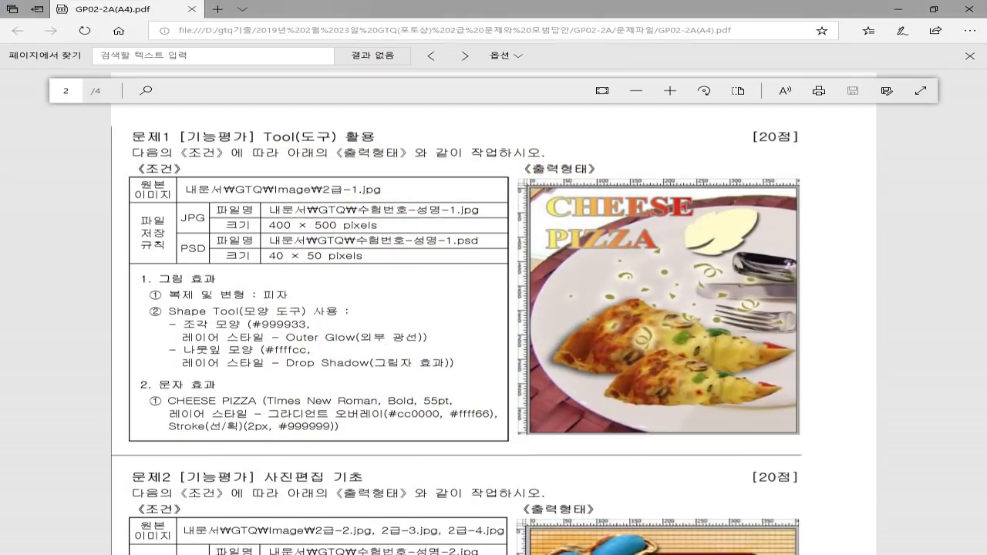
key("alt+Tab")
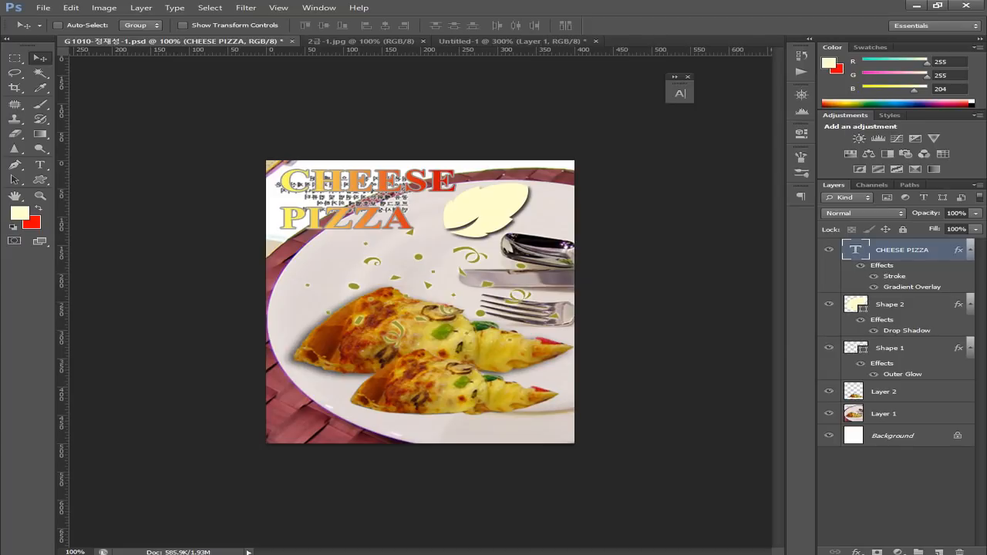
Recheck the composition against the PDF's output image and save the layered PSD file
key("alt+Tab")
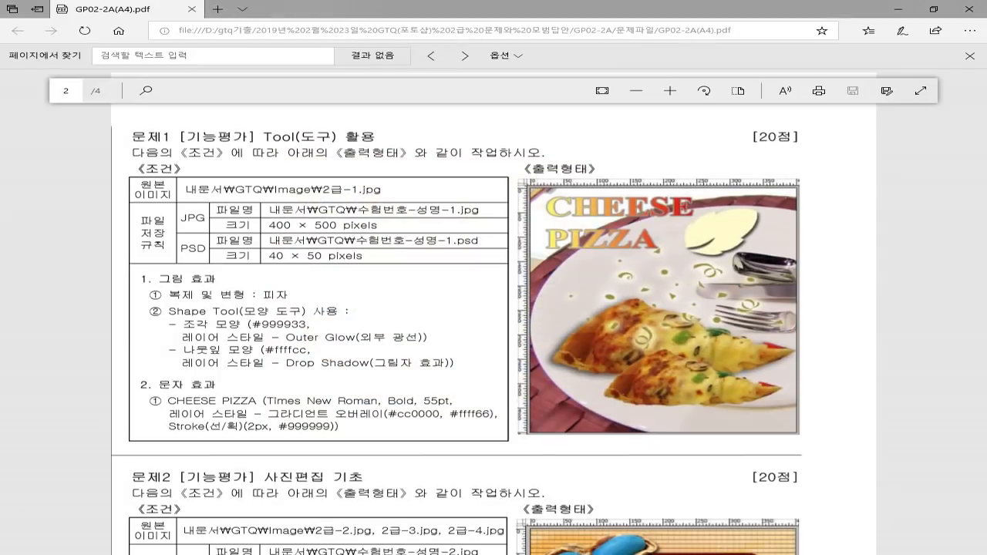
key("alt+Tab")
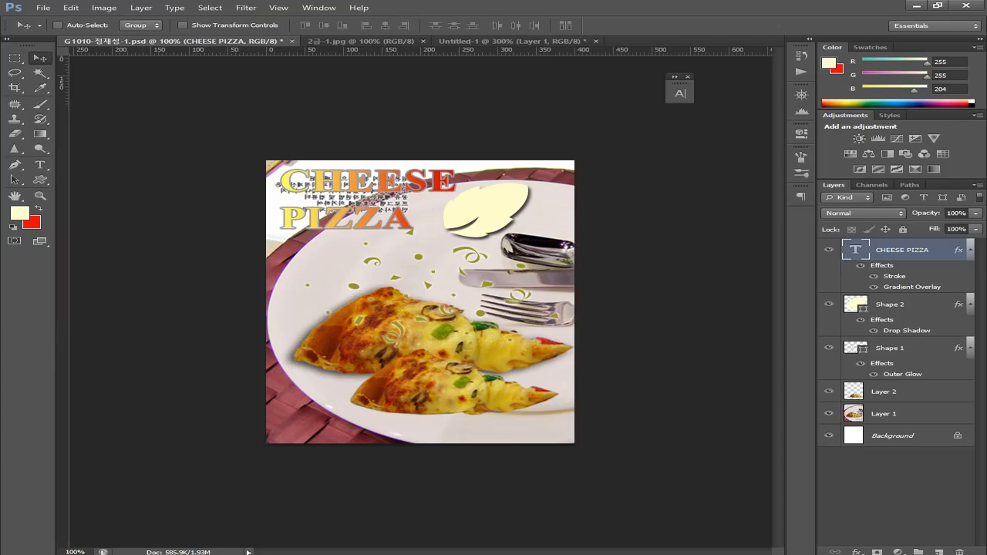
key("alt+Tab")
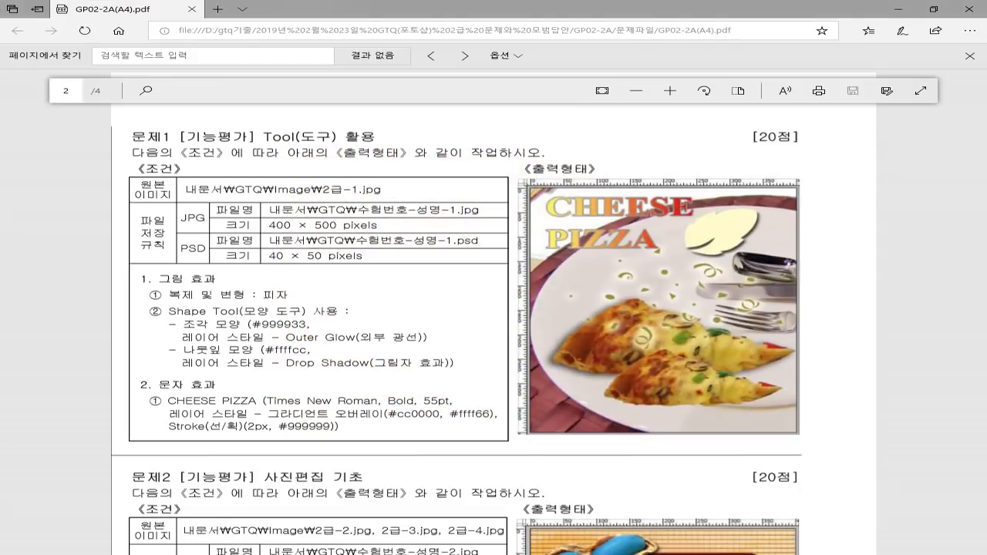
key("alt+Tab")
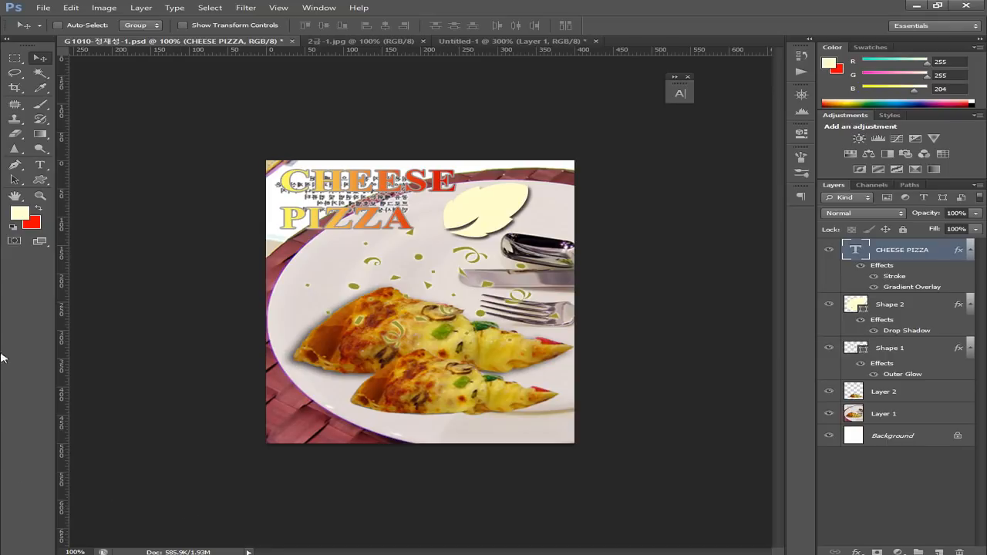
left_click(48, 9)
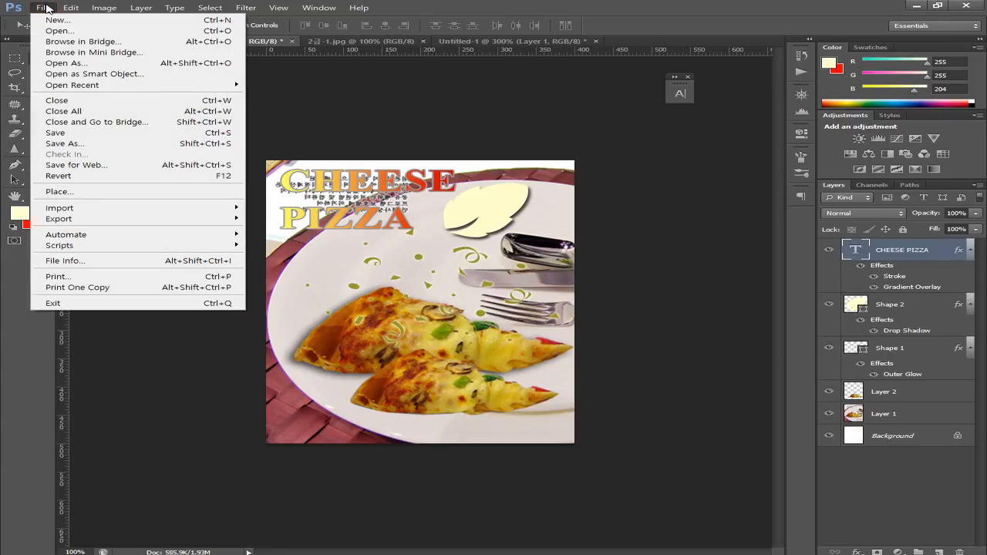
left_click(57, 135)
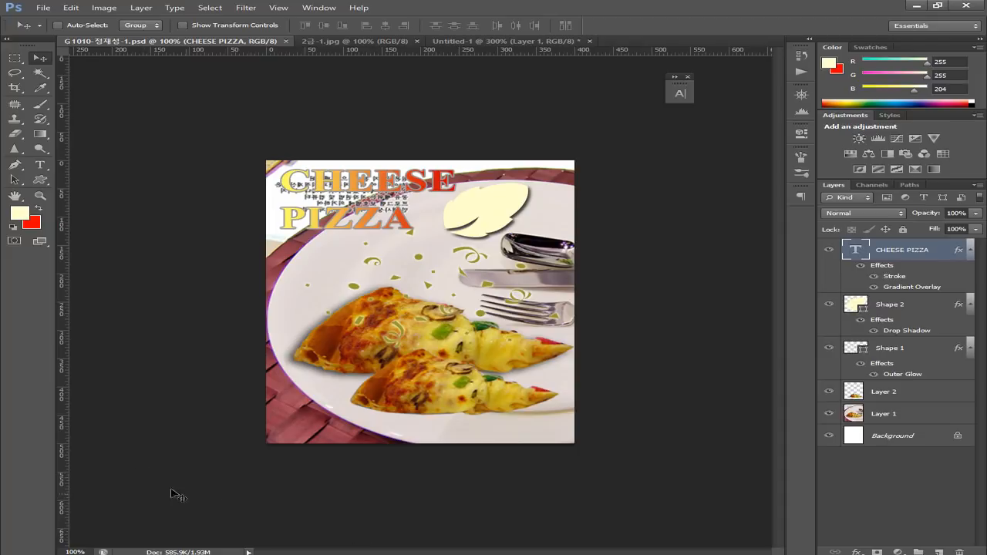
Save a JPEG copy of the composition in the gtq기출 folder under the same file name, with quality 8 and Baseline ("Standard")
left_click(43, 8)
left_click(54, 143)
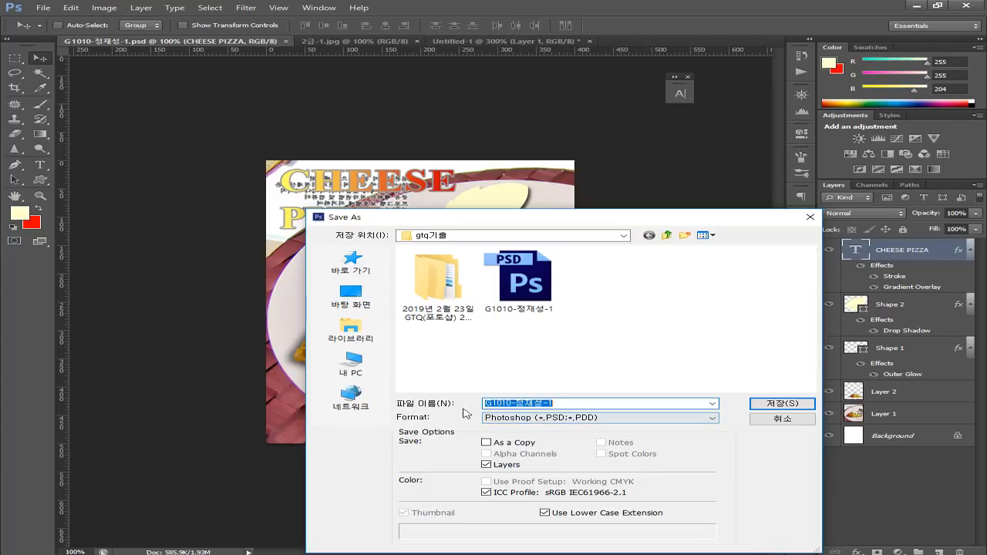
left_click(485, 417)
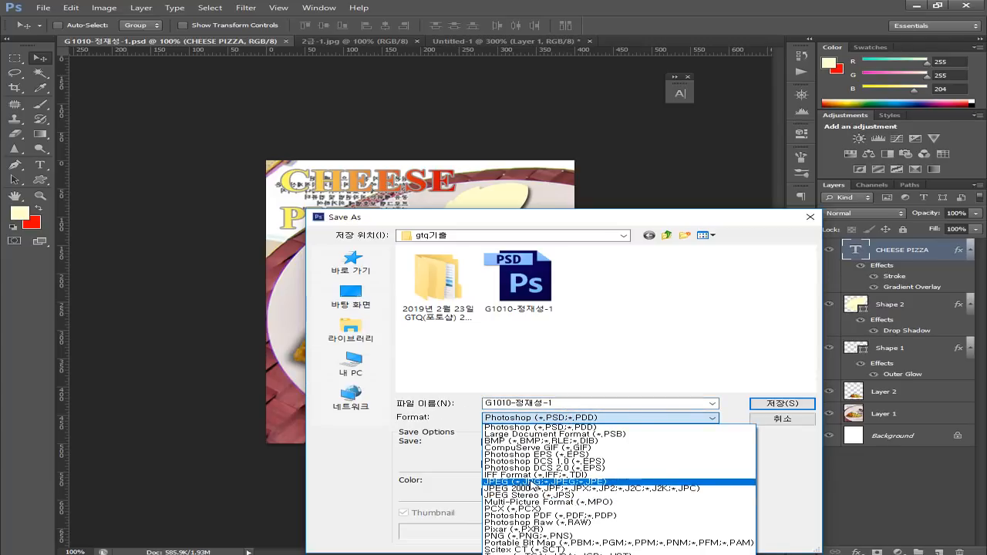
left_click(542, 482)
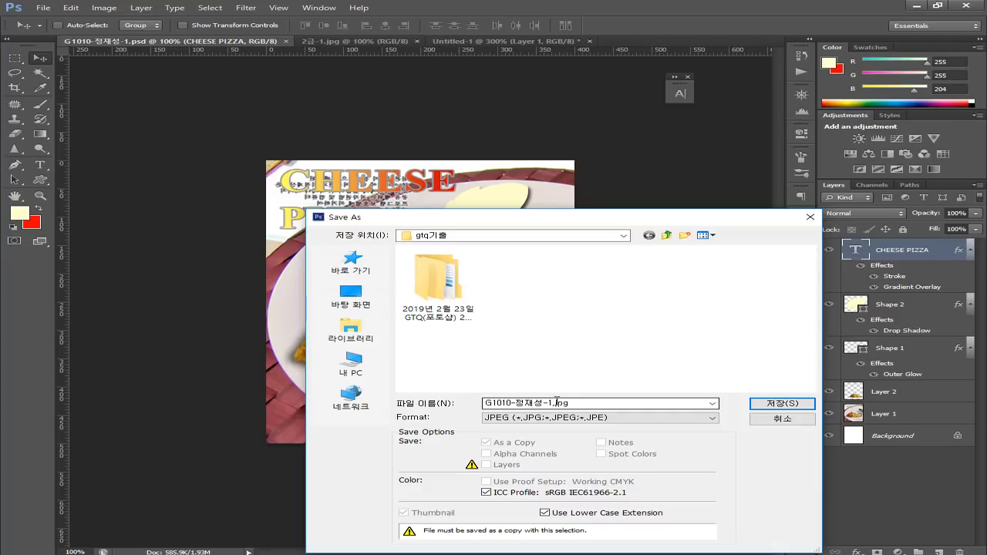
left_click(782, 403)
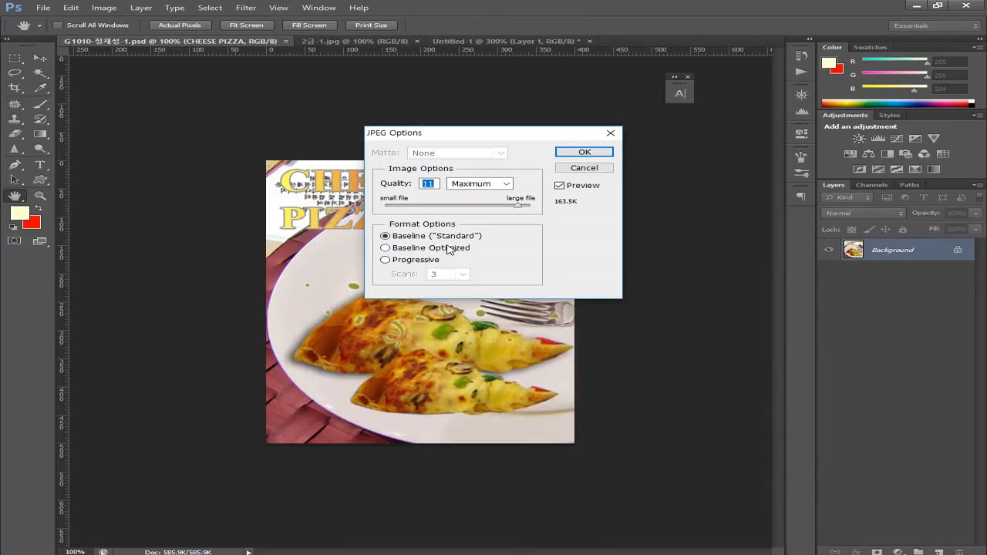
type("8")
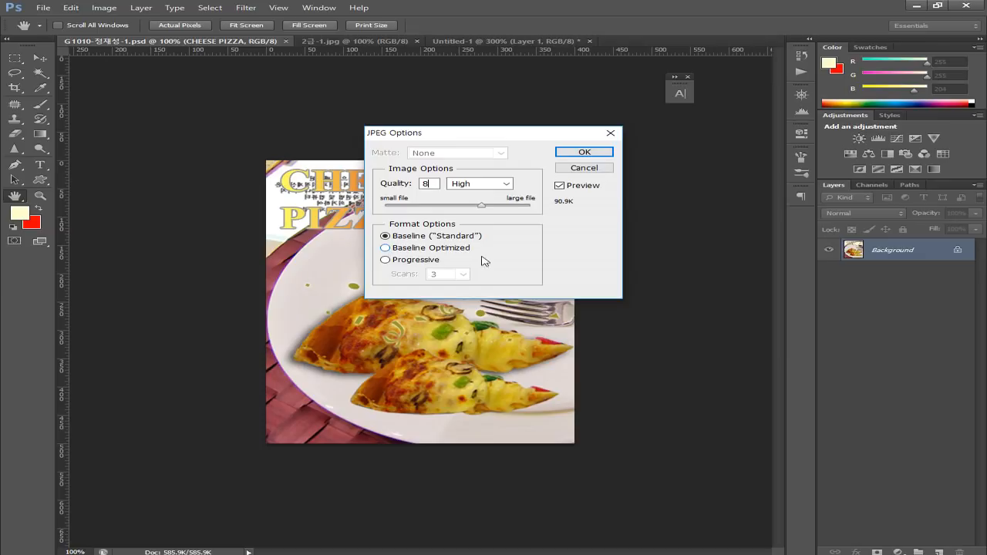
left_click(585, 153)
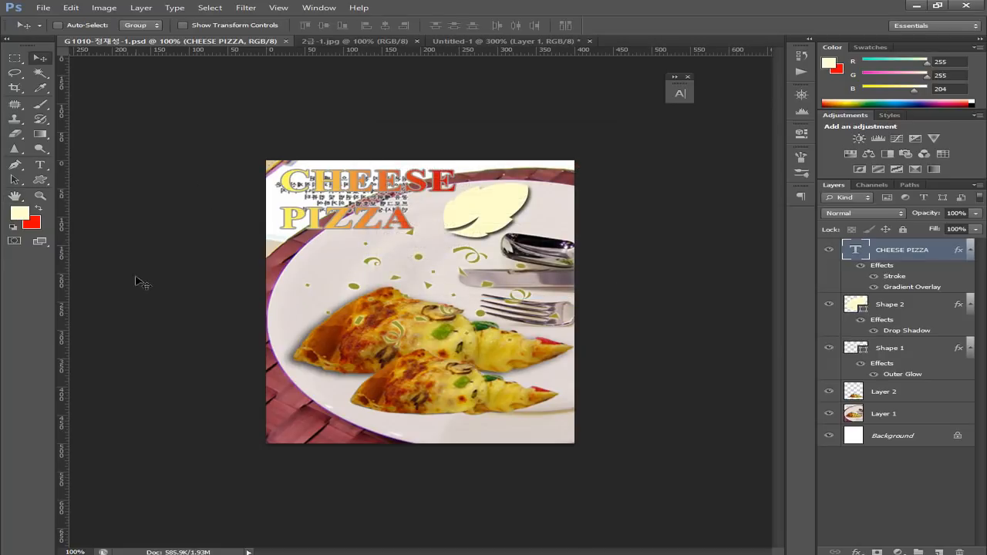
Check the required PSD size in the PDF, then resize the image to 40 × 50 pixels with constrained proportions and save it
left_click(166, 554)
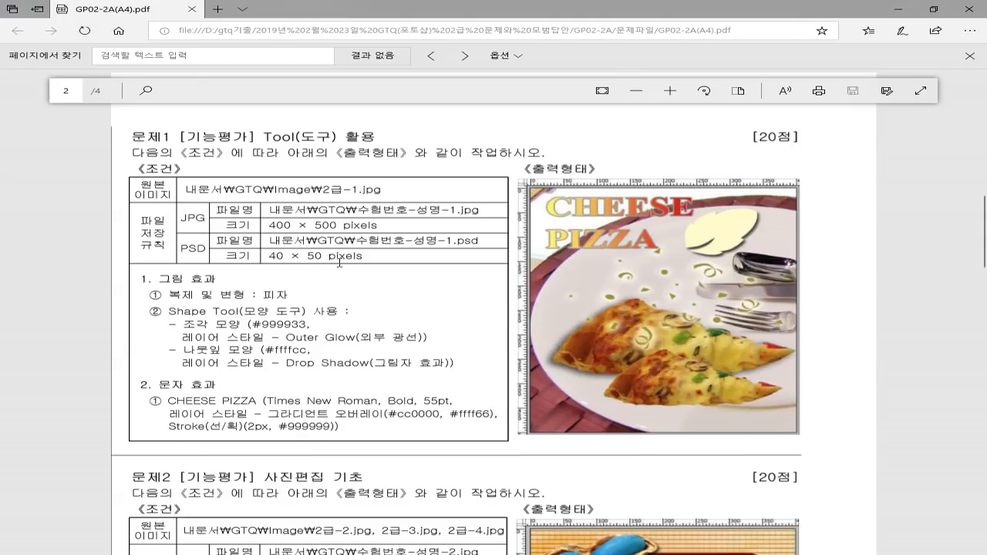
key("alt+Tab")
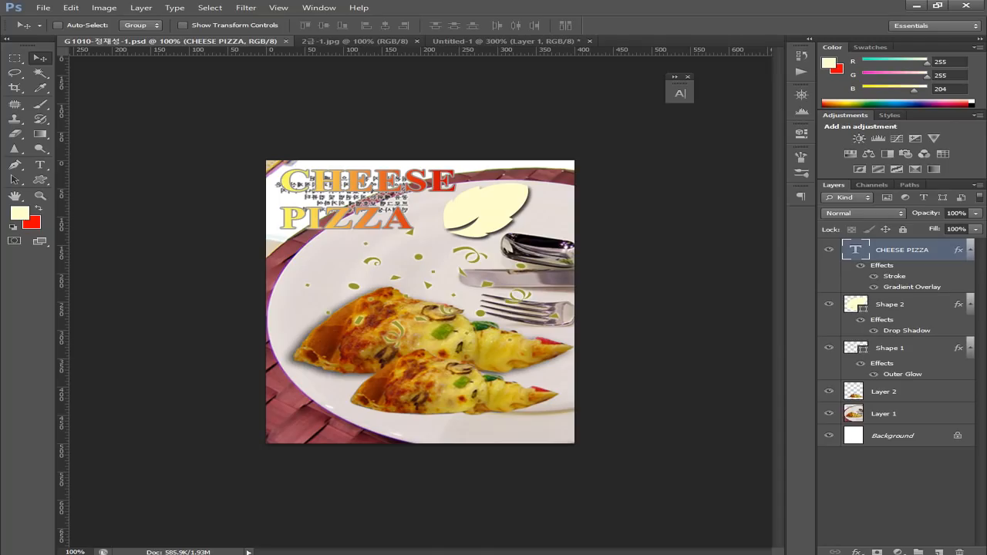
left_click(104, 9)
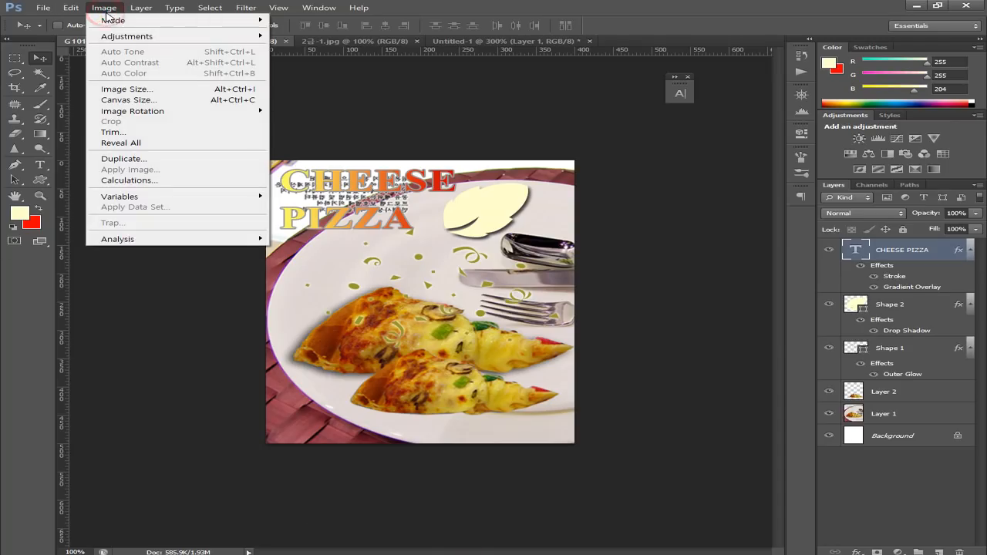
left_click(156, 89)
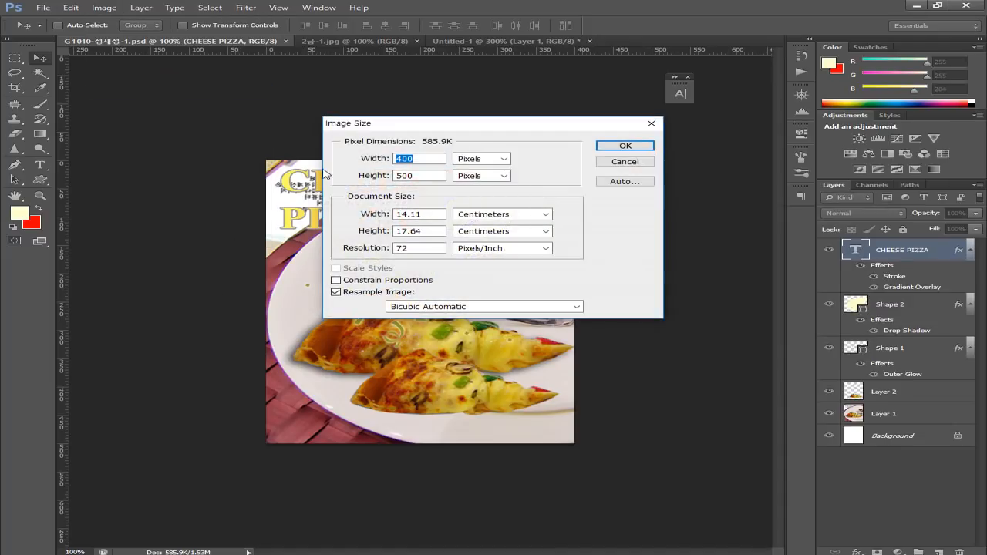
left_click(348, 282)
double_click(412, 160)
type("40")
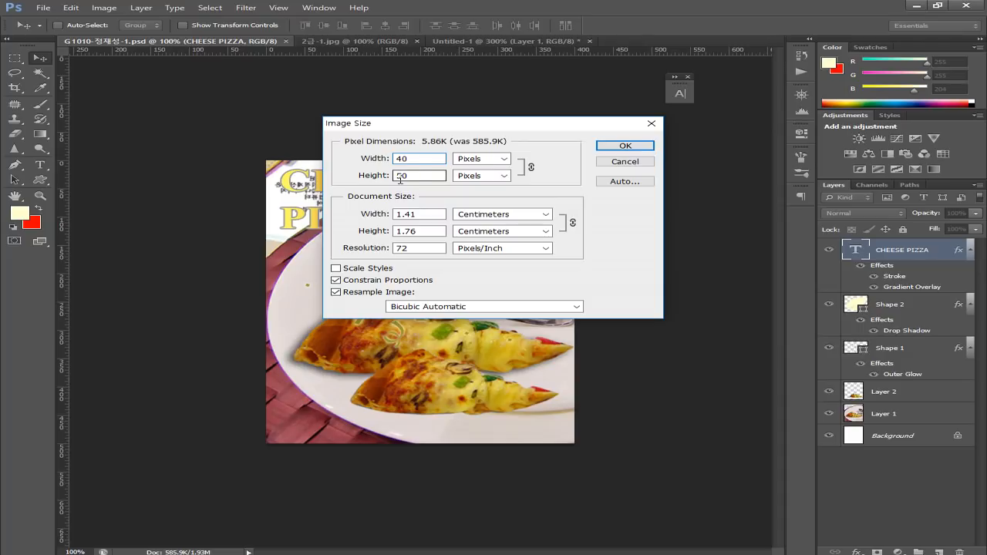
left_click(616, 146)
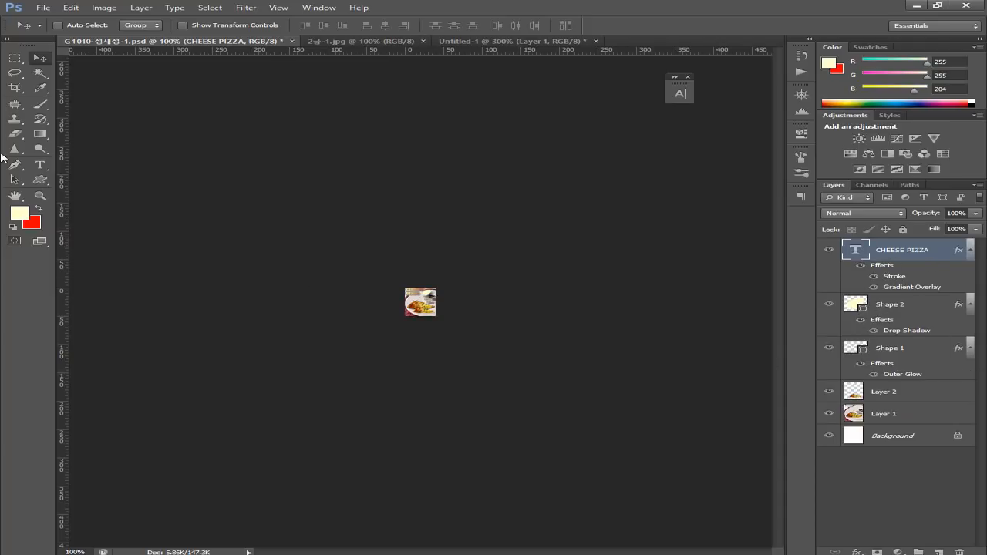
left_click(43, 8)
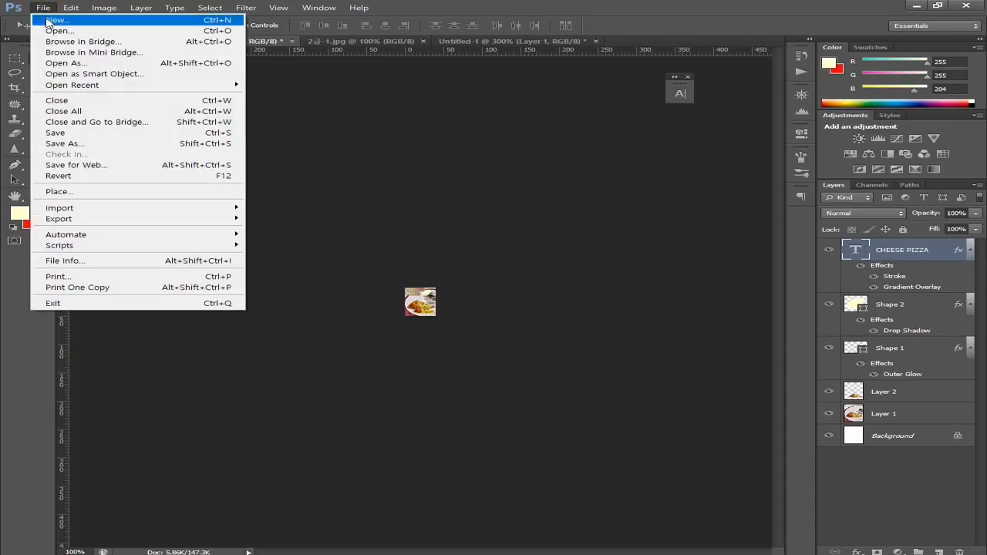
left_click(56, 135)
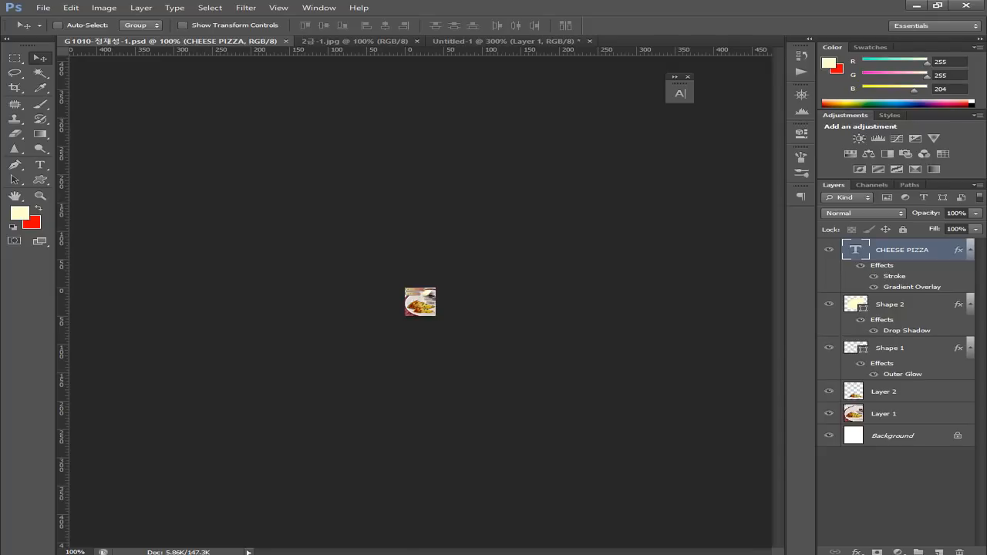
Switch to File Explorer and check the saved JPG and PSD files in the gtq기출 folder
mouse_move(281, 552)
mouse_move(315, 513)
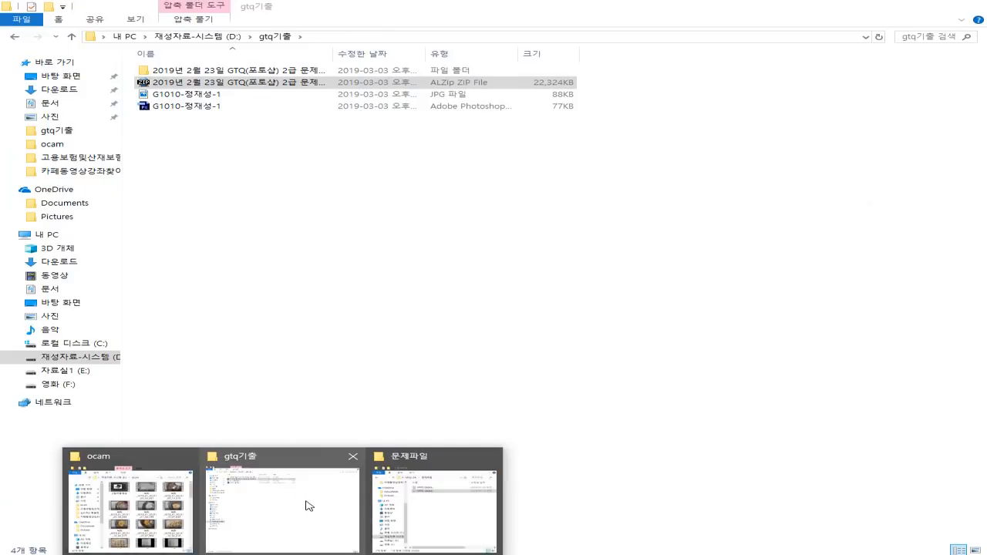
left_click(313, 508)
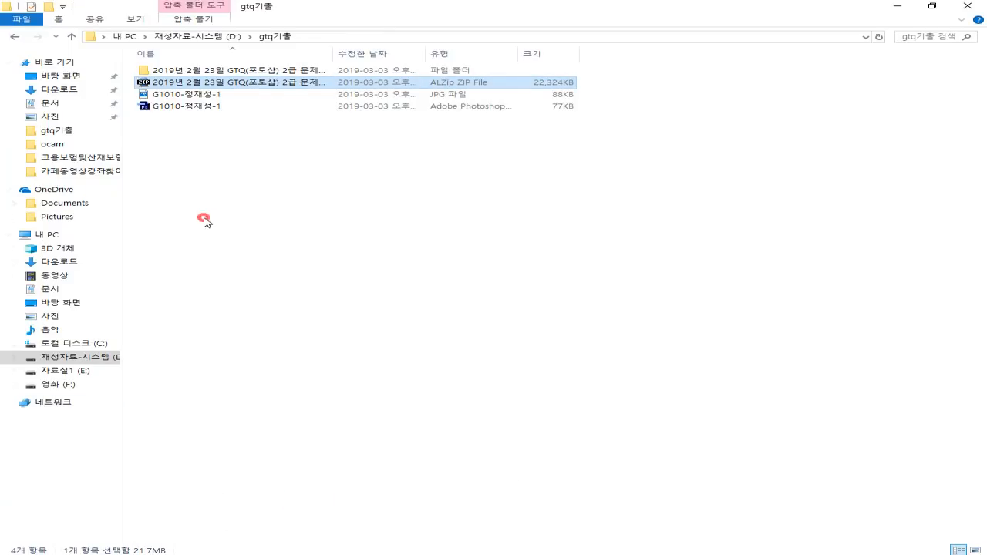
left_click(190, 94)
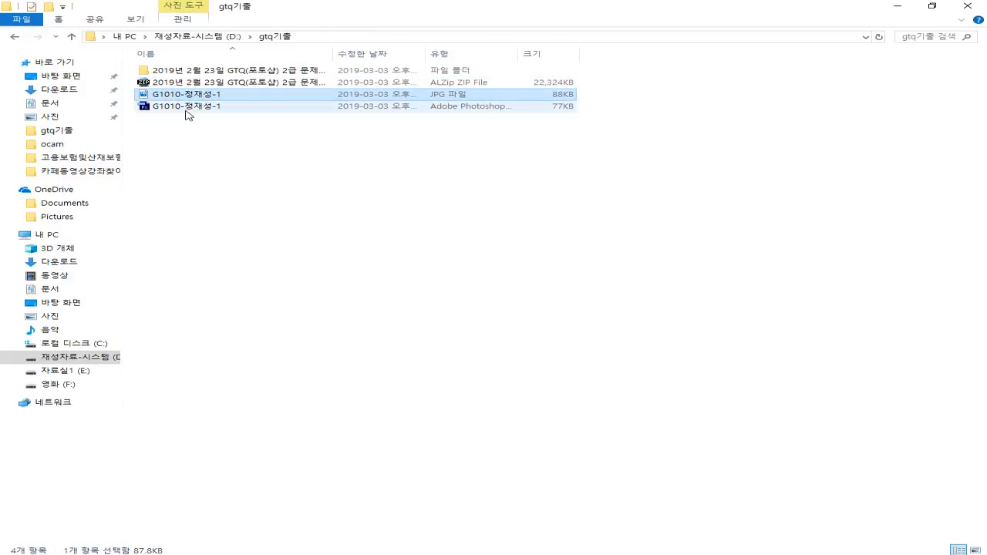
left_click(186, 112)
left_click_drag(272, 140, 149, 95)
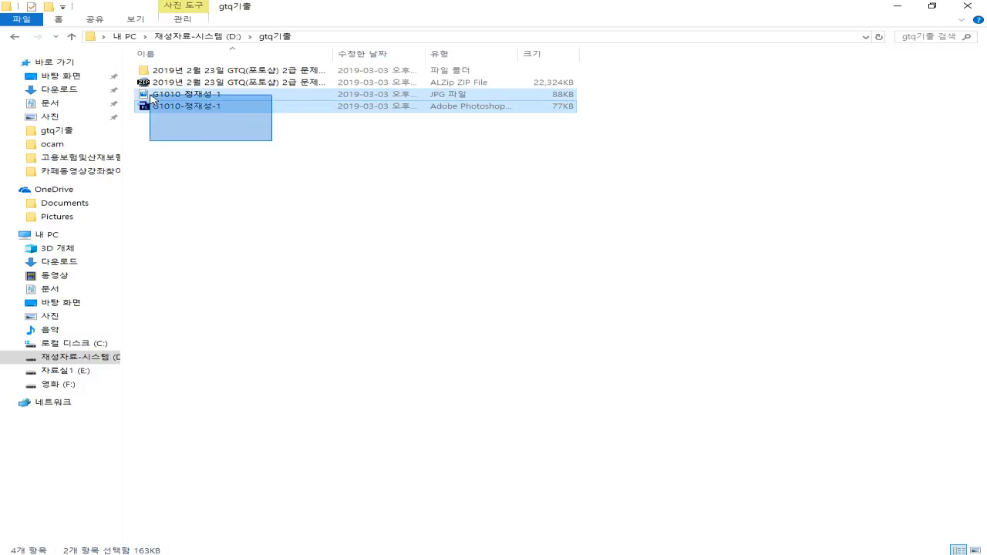
left_click(180, 229)
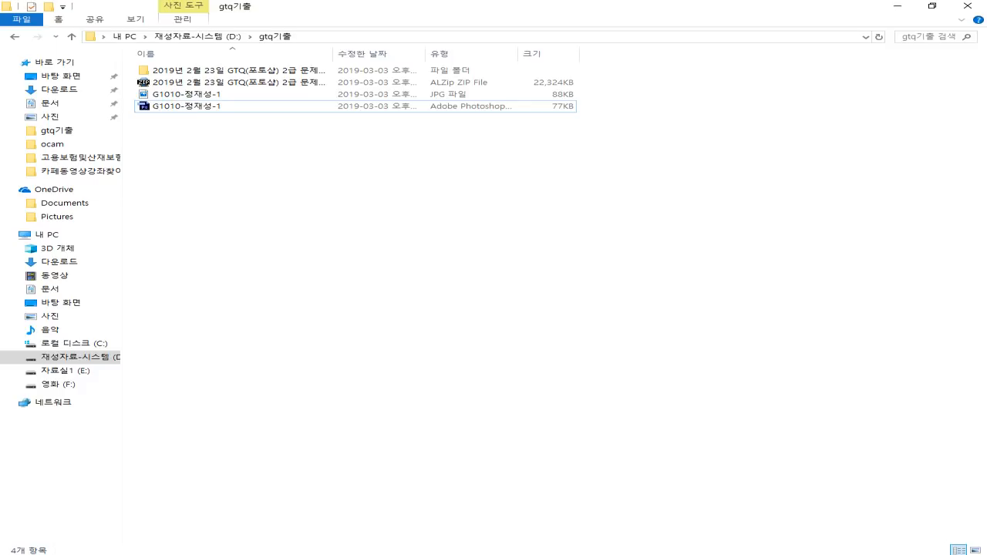
Switch back to Photoshop and undo the image resize to restore the full-size composition
left_click(472, 554)
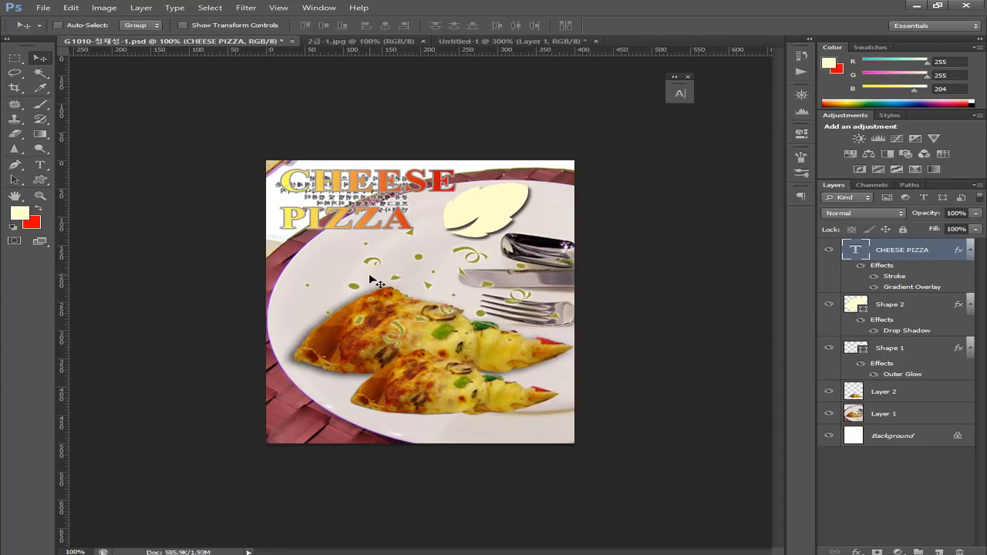
key("ctrl+z")
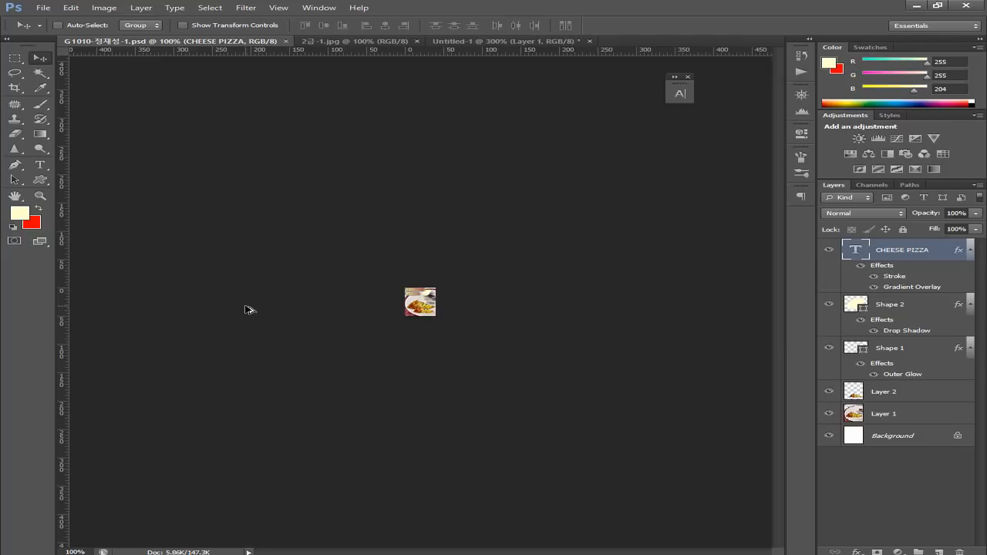
key("ctrl+z")
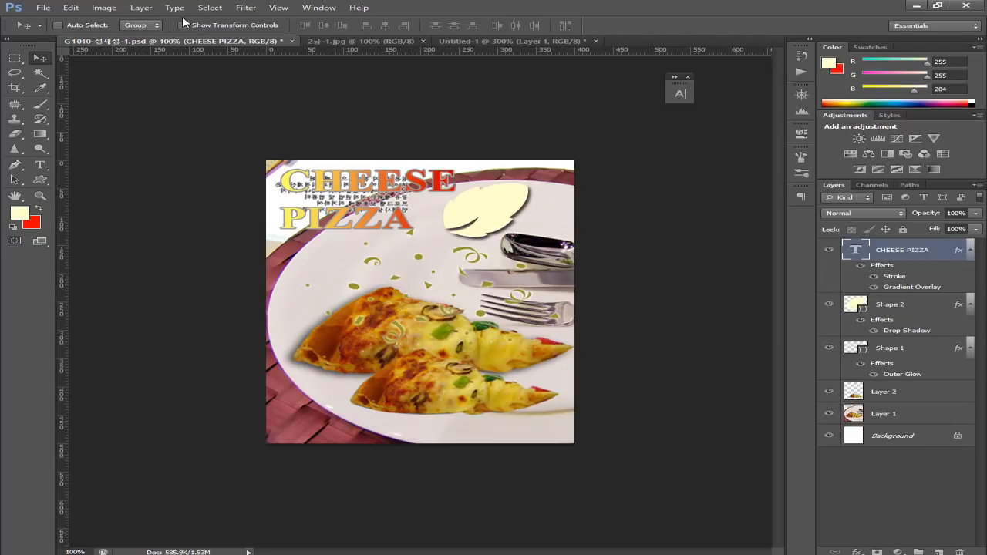
Save the full-size layered composition as a separate PSD file named 문제1 in the gtq기출 folder
left_click(46, 9)
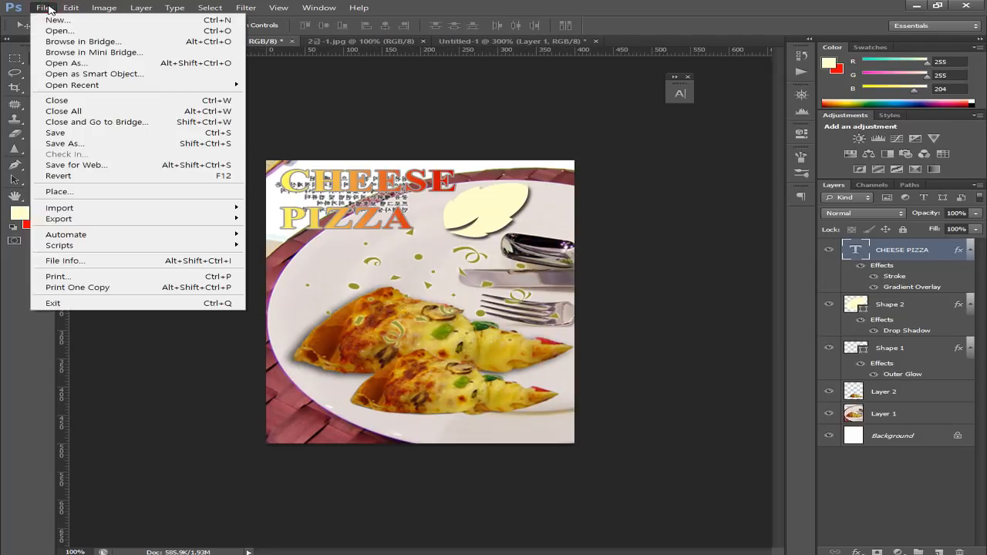
left_click(61, 143)
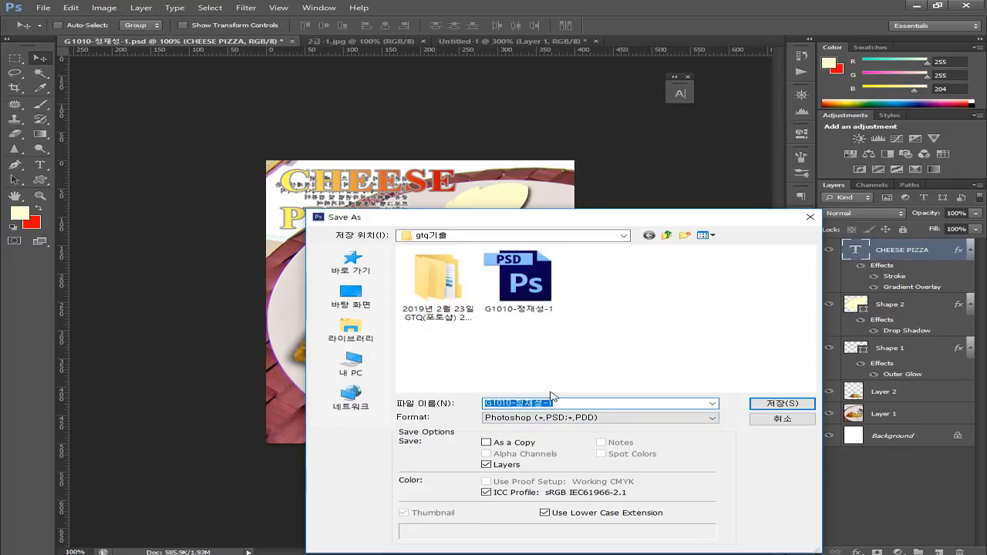
type("ans")
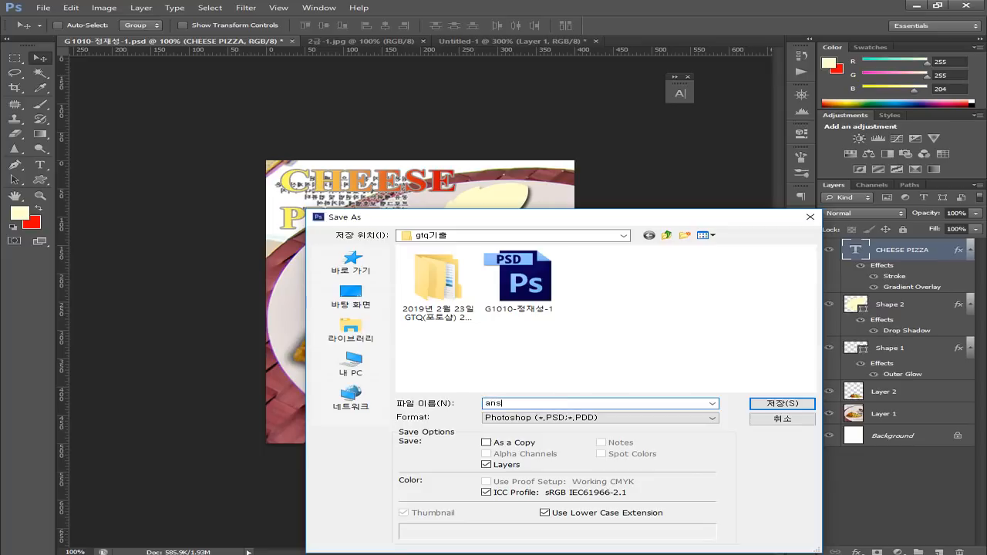
type("제1")
key("Return")
key("Return")
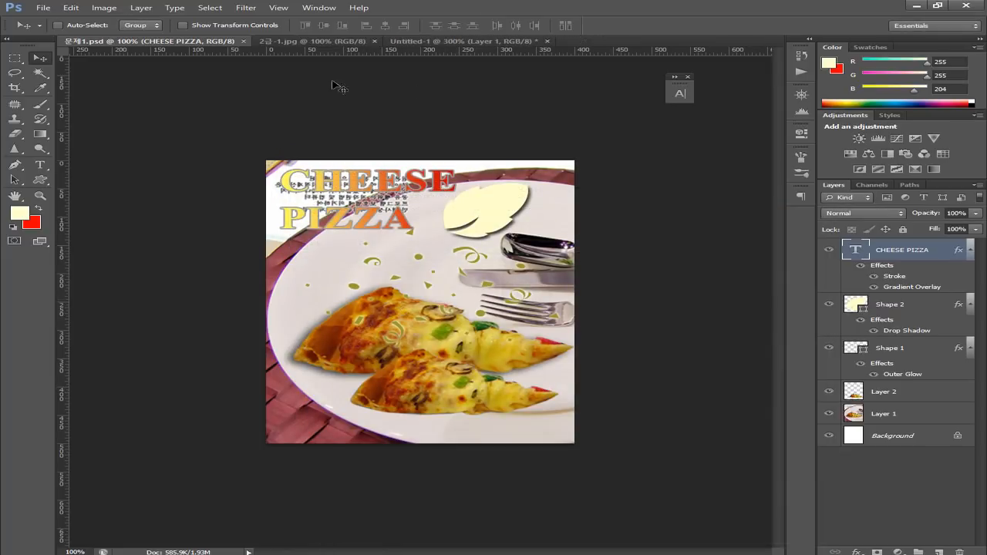
Save the full-size composition as a High-quality Baseline JPEG, replacing the existing exam-number-and-name JPG in the gtq기출 folder
left_click(43, 8)
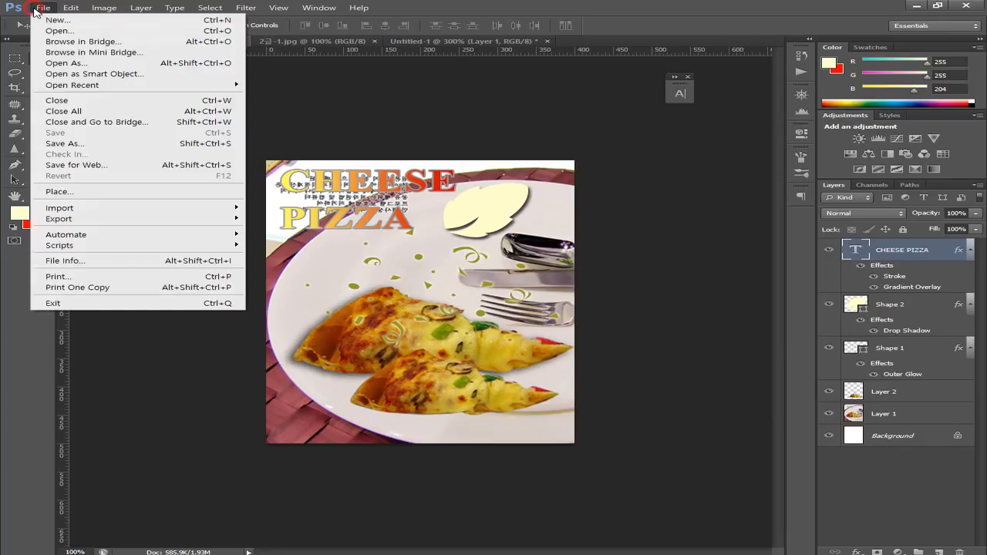
left_click(80, 147)
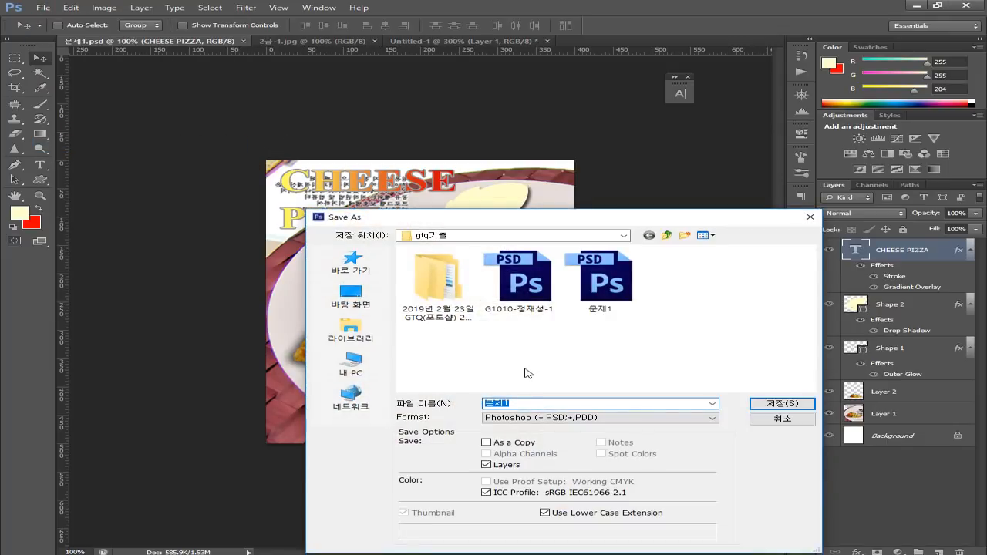
left_click(523, 417)
left_click(532, 482)
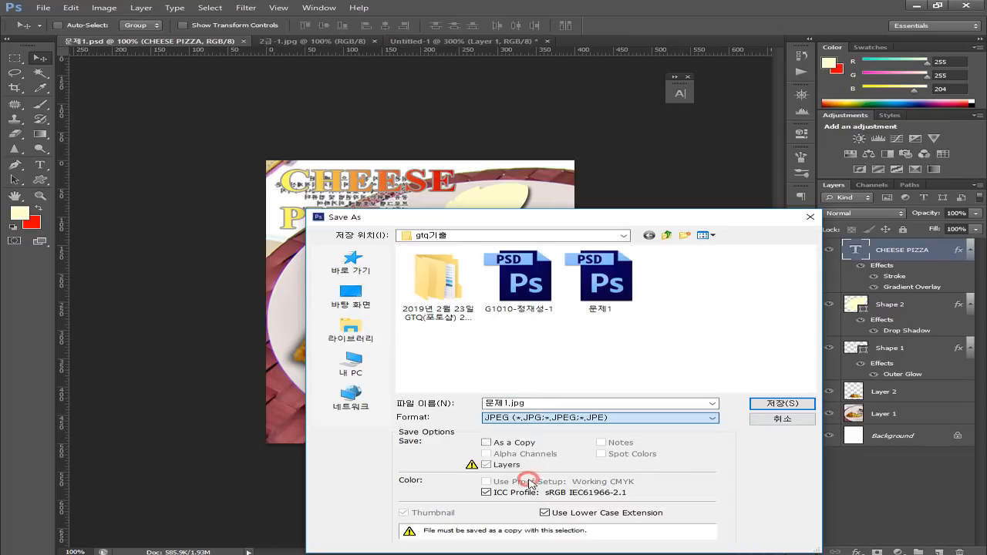
left_click(523, 300)
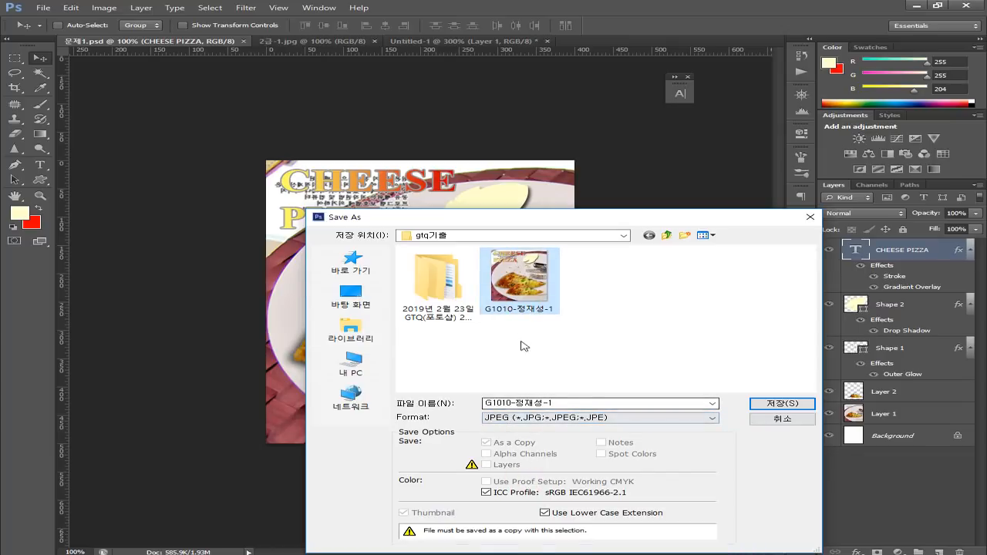
left_click(780, 404)
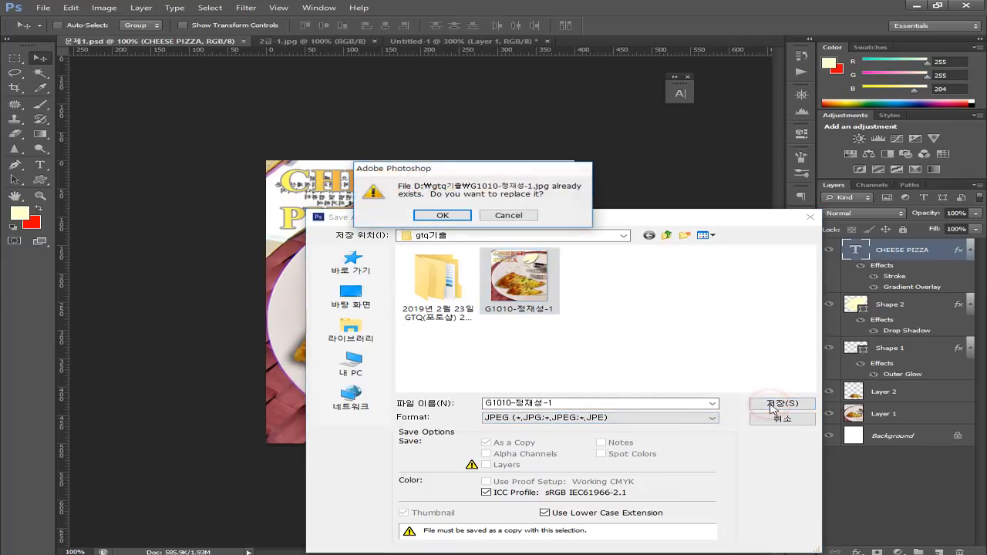
left_click(454, 216)
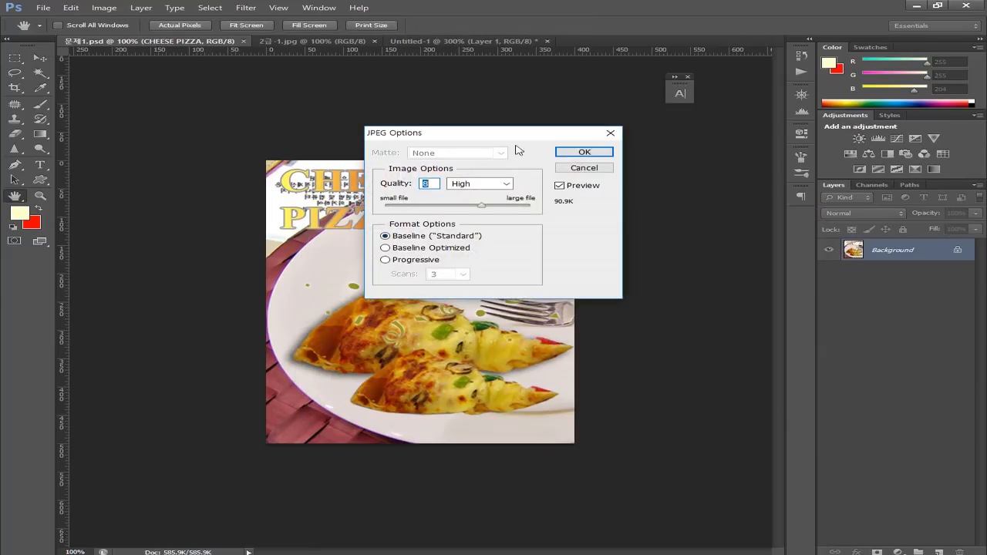
left_click(584, 152)
Resize the image to 40 × 50 pixels with constrained proportions
left_click(71, 7)
mouse_move(104, 7)
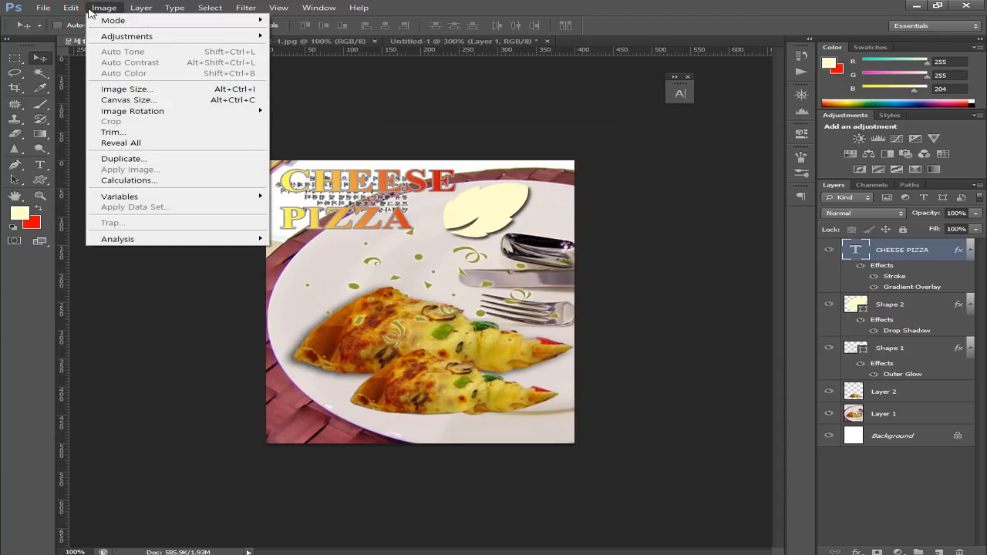
left_click(128, 92)
type("4")
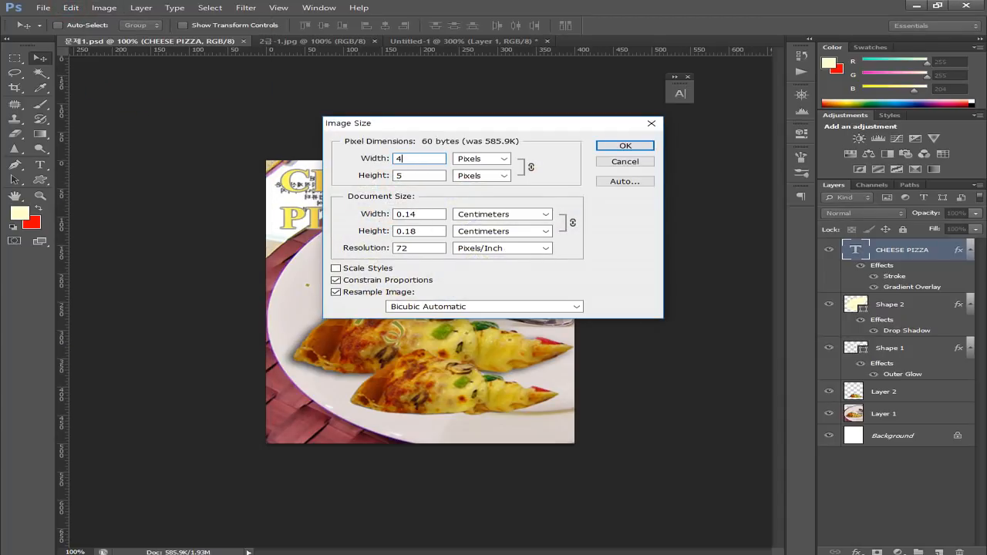
type("0")
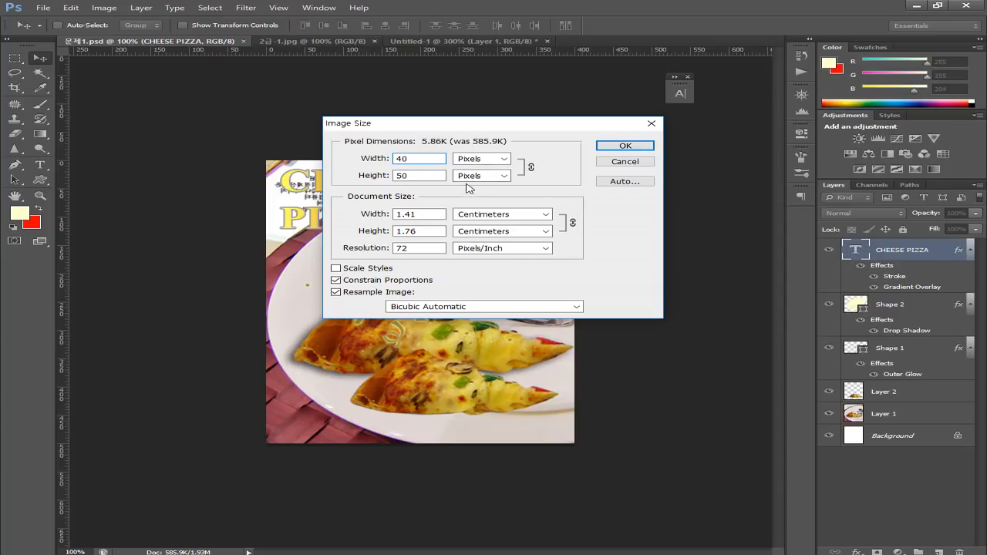
left_click(616, 148)
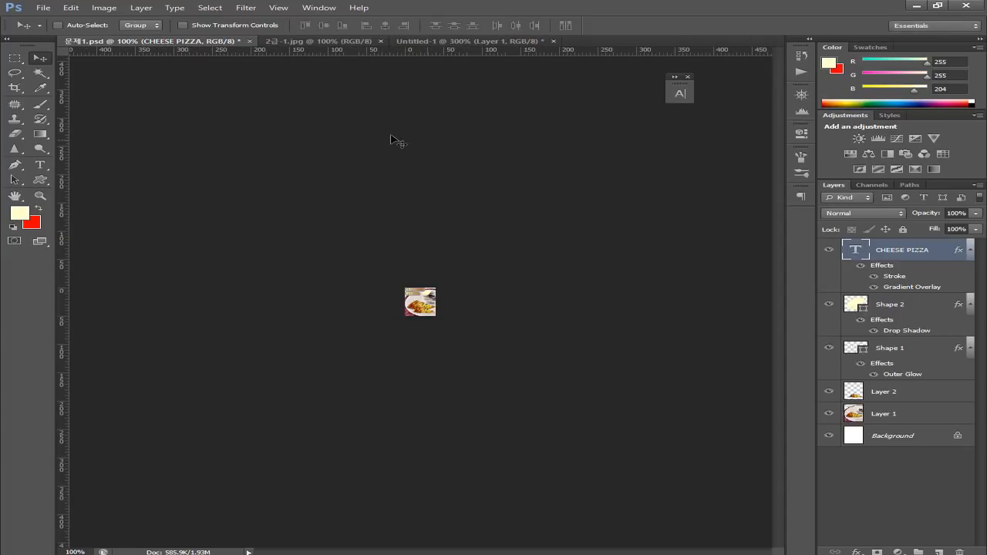
Save the reduced image as a layered PSD with Maximize Compatibility, replacing the existing exam-number-and-name PSD in the gtq기출 folder
left_click(44, 7)
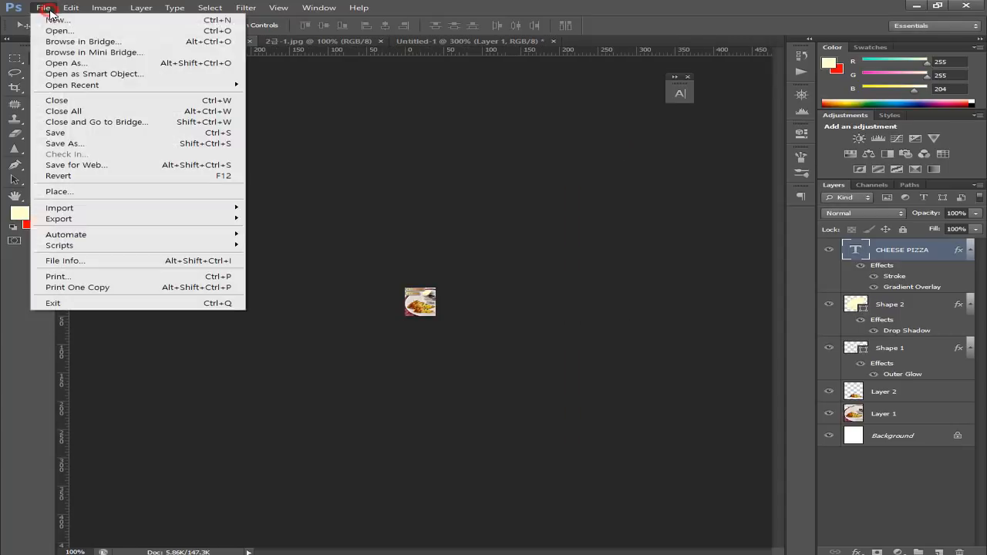
left_click(66, 144)
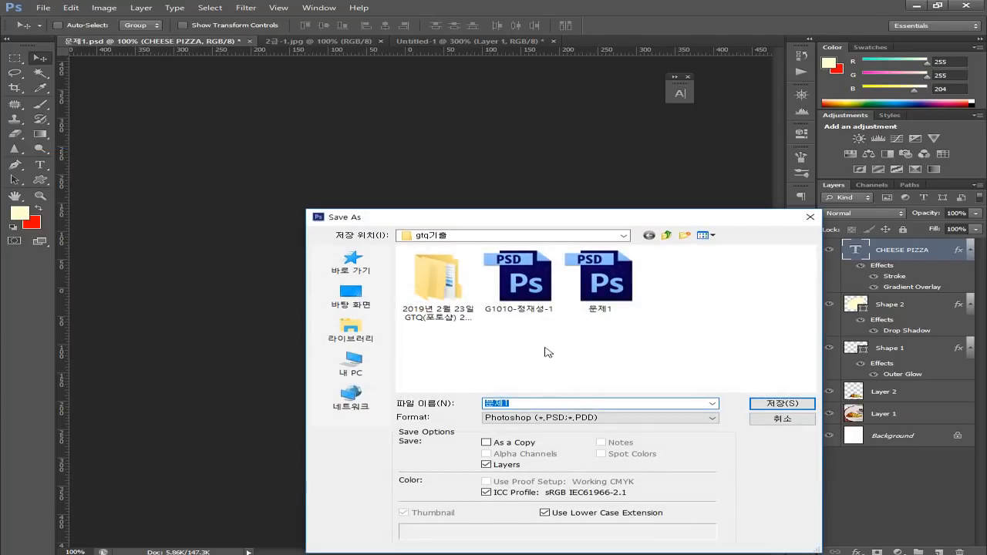
left_click(518, 297)
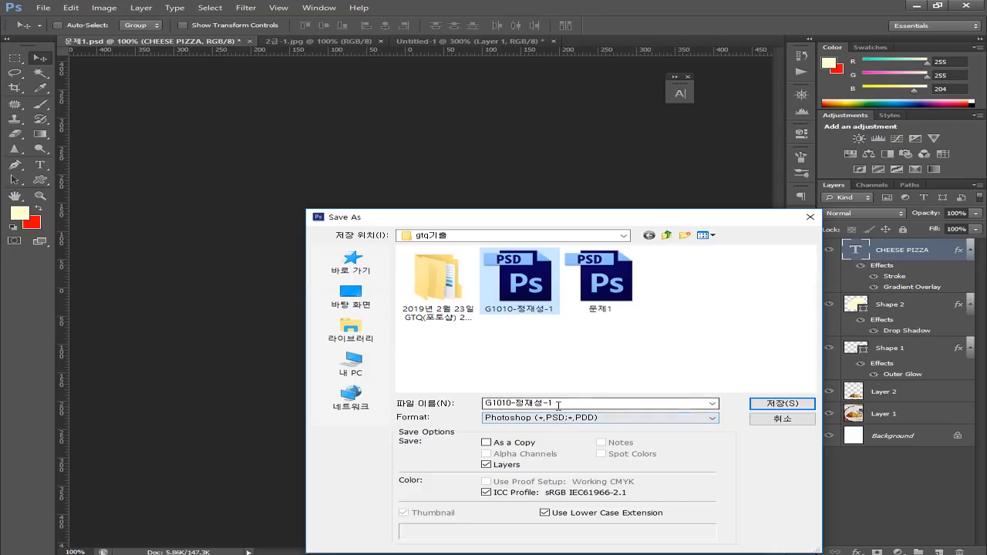
left_click(773, 403)
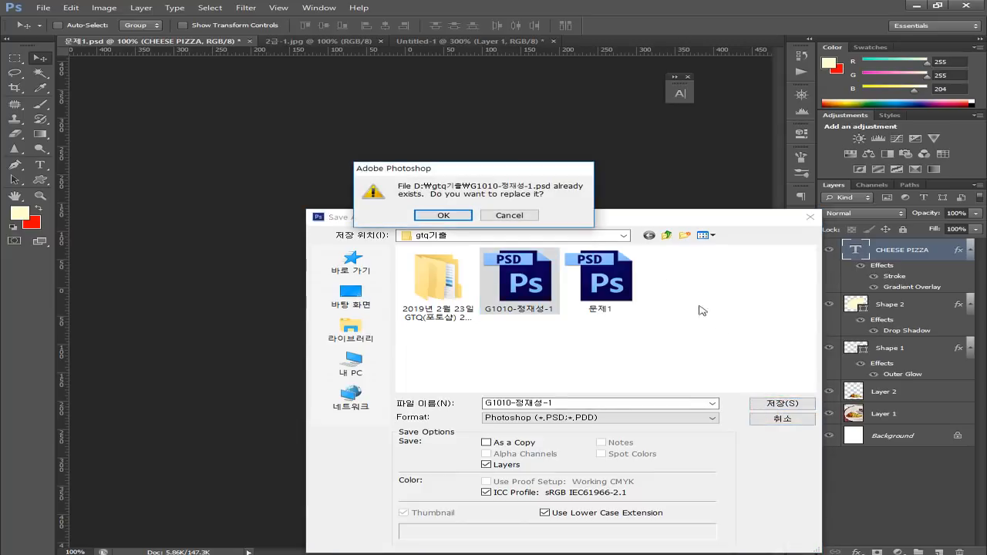
left_click(466, 219)
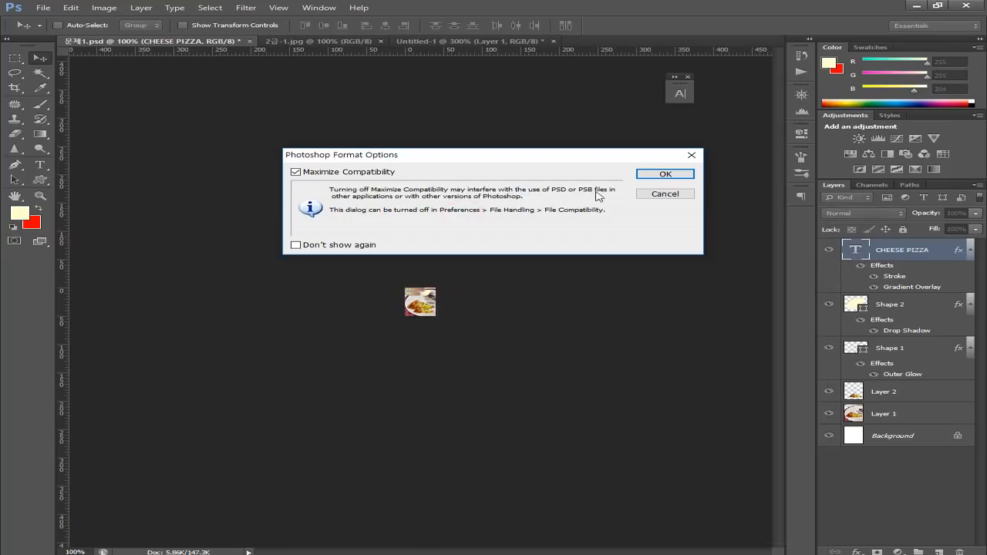
left_click(646, 176)
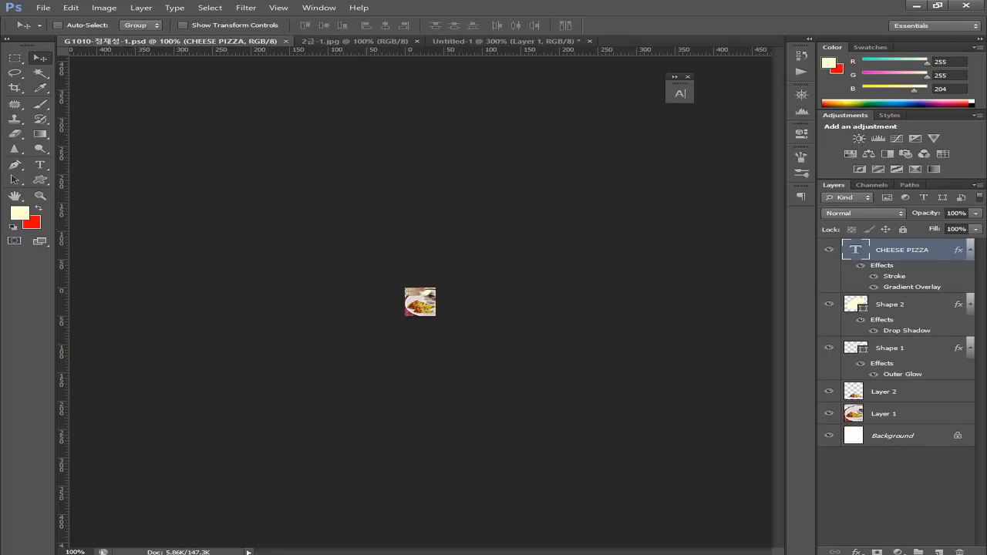
Switch to File Explorer and check the 문제1 PSD and the two submission files, JPG and PSD, in the gtq기출 folder
left_click(300, 527)
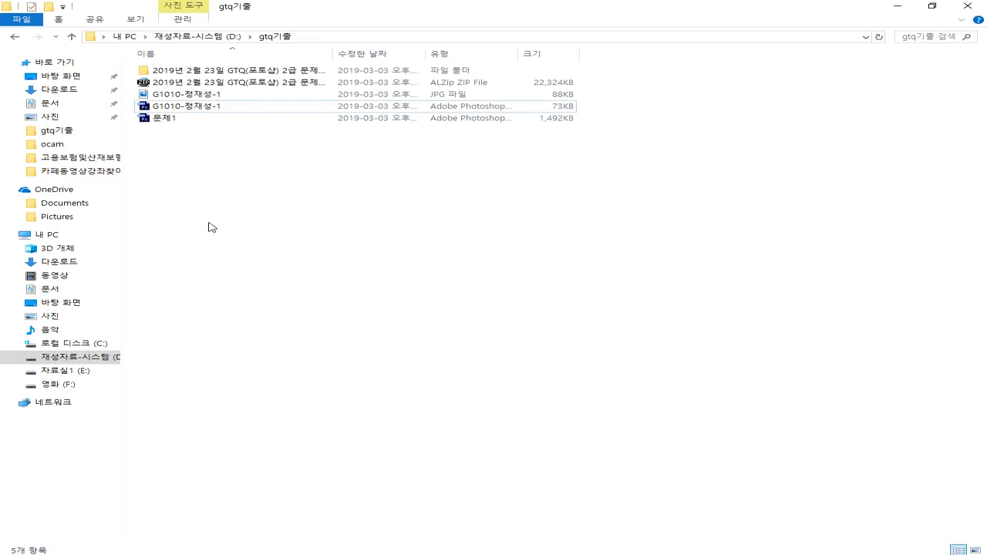
left_click(169, 120)
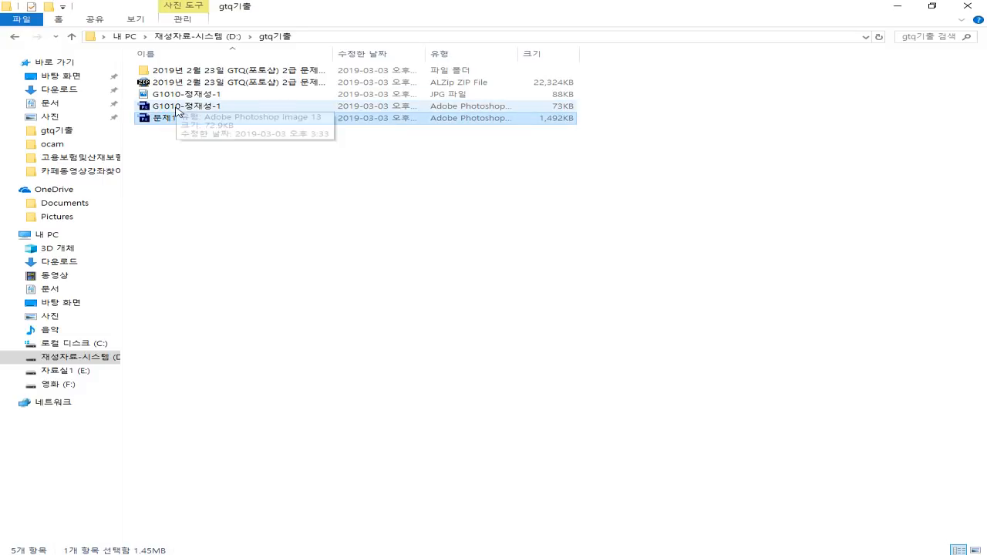
left_click(177, 107)
left_click(177, 96)
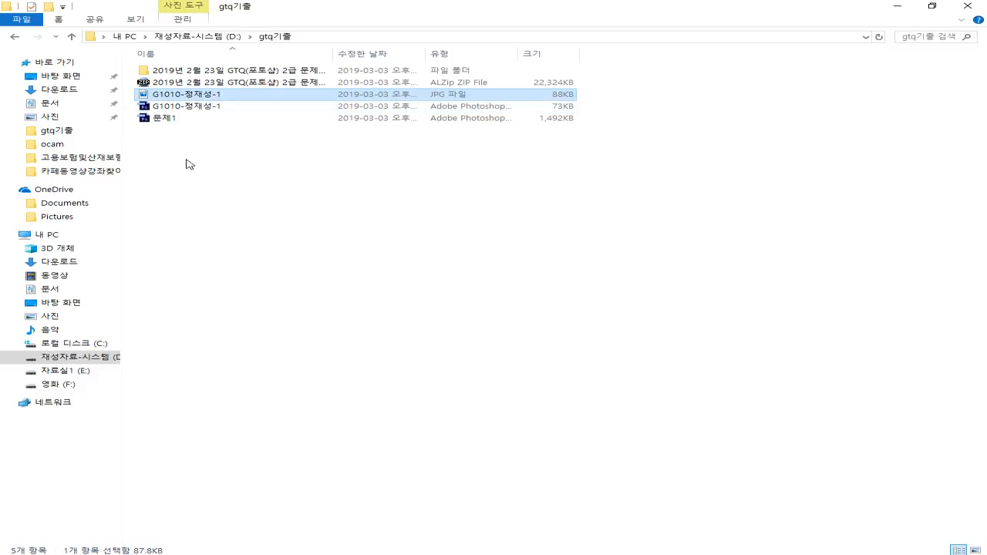
left_click(151, 121)
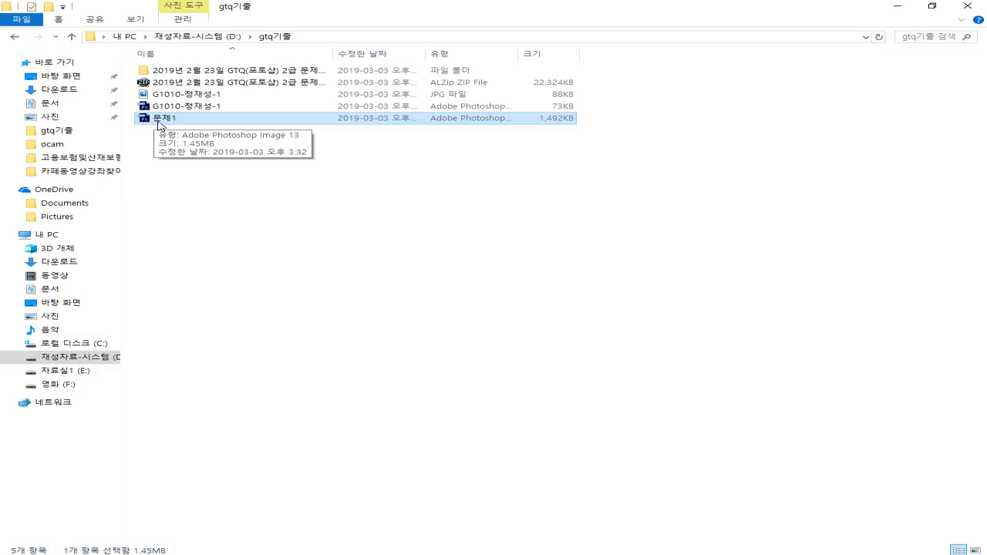
left_click(183, 108)
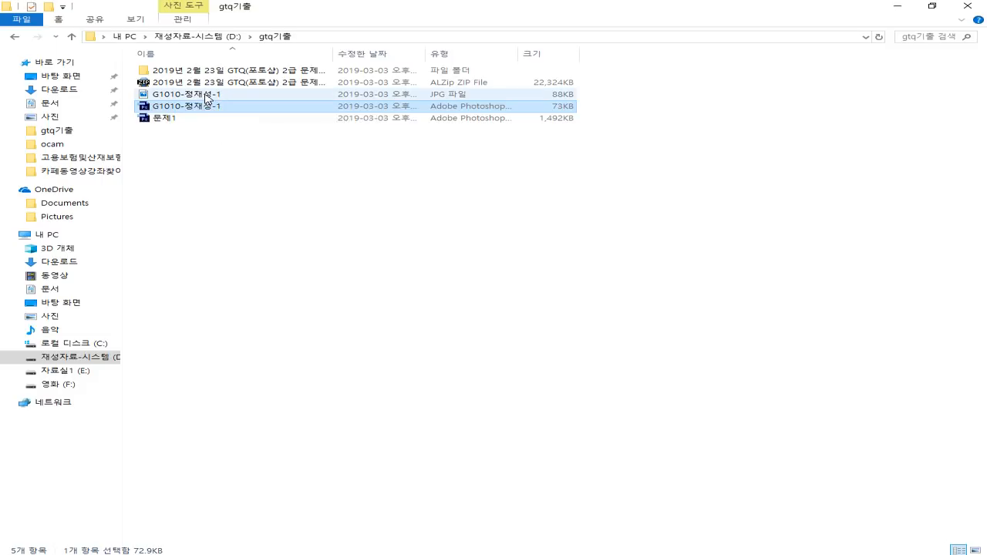
left_click(203, 95)
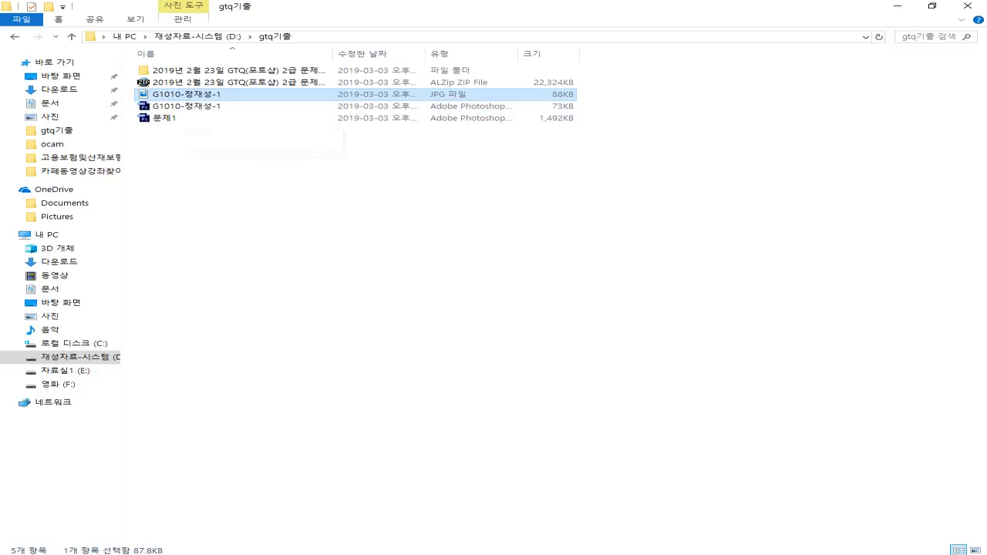
Switch back to Photoshop and review the task conditions and reference output in the Untitled-1 document
mouse_move(472, 554)
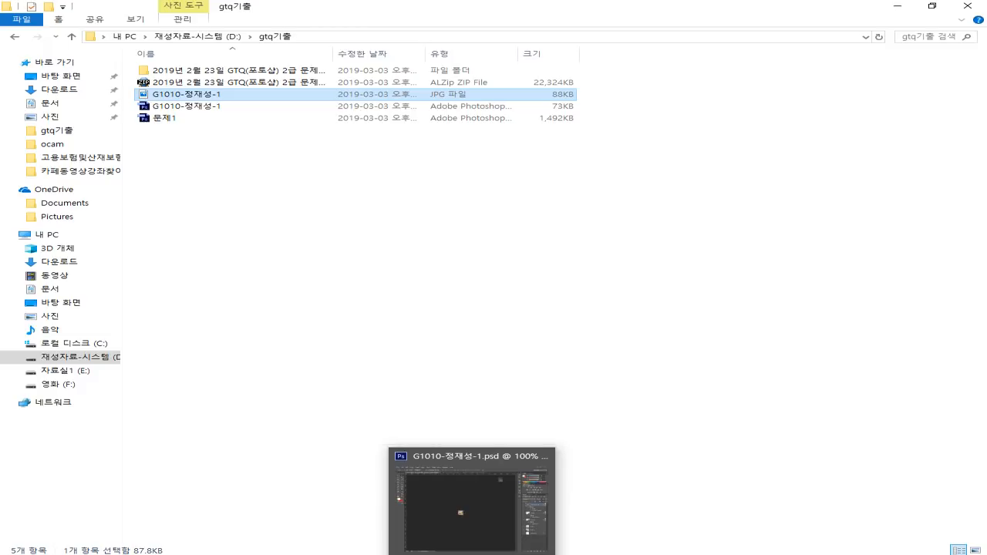
left_click(410, 544)
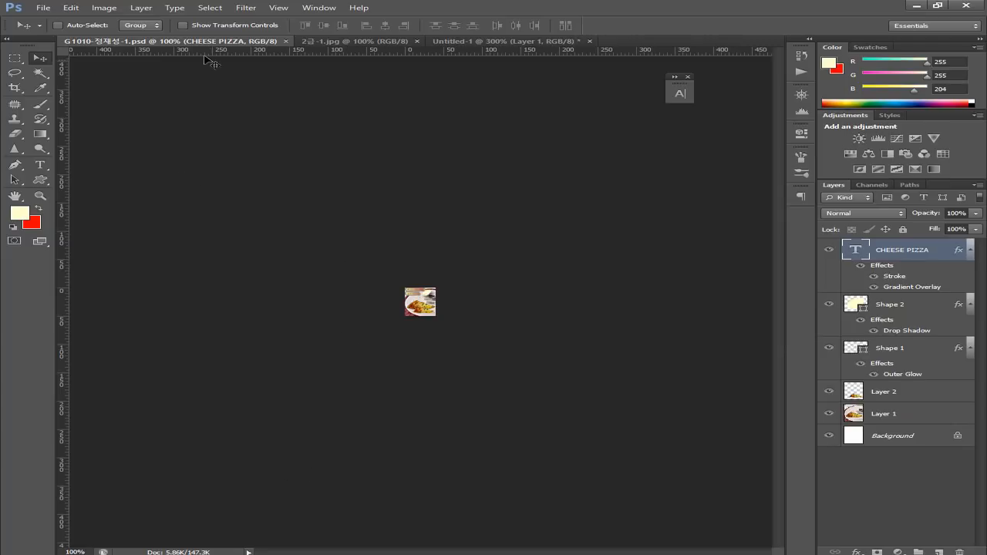
left_click(502, 44)
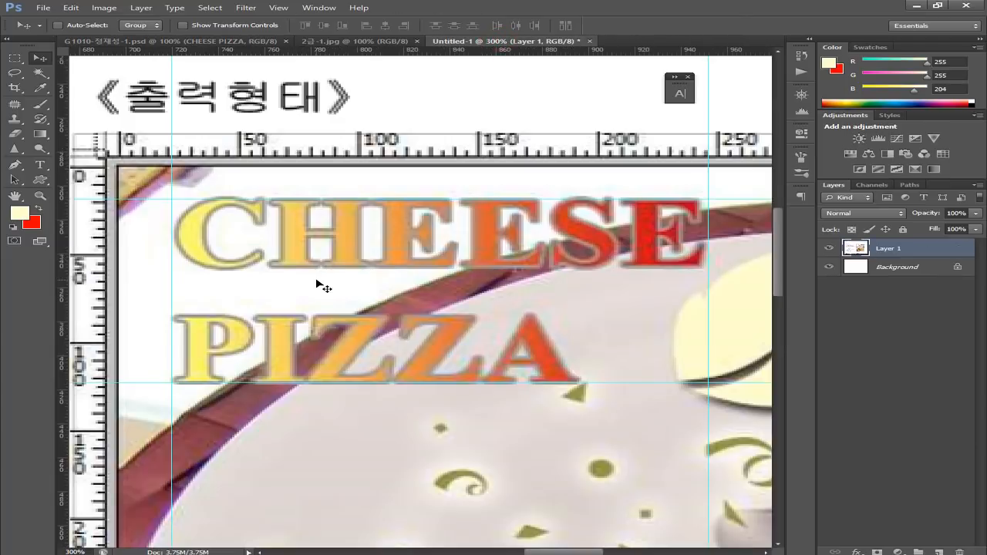
key("ctrl+minus")
key("ctrl+minus")
key("ctrl+minus")
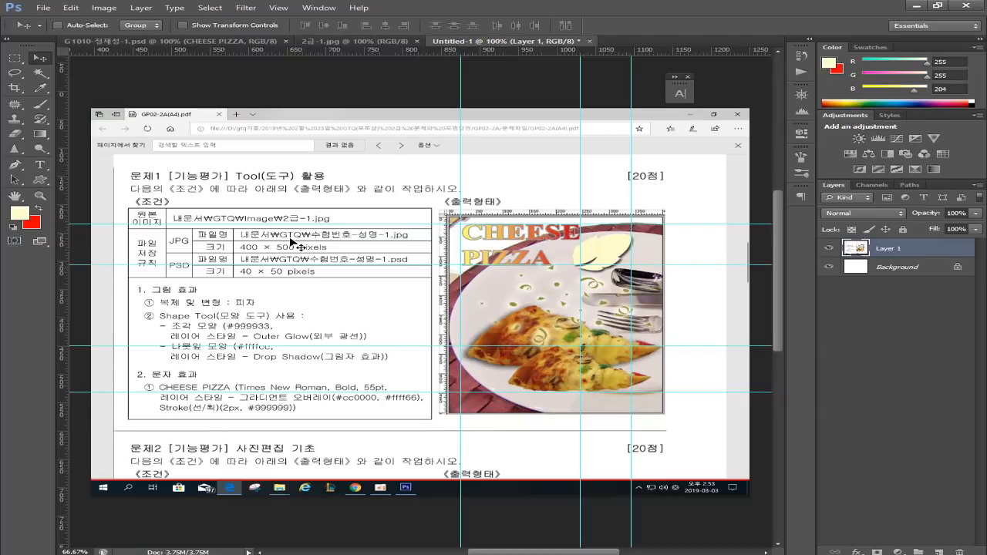